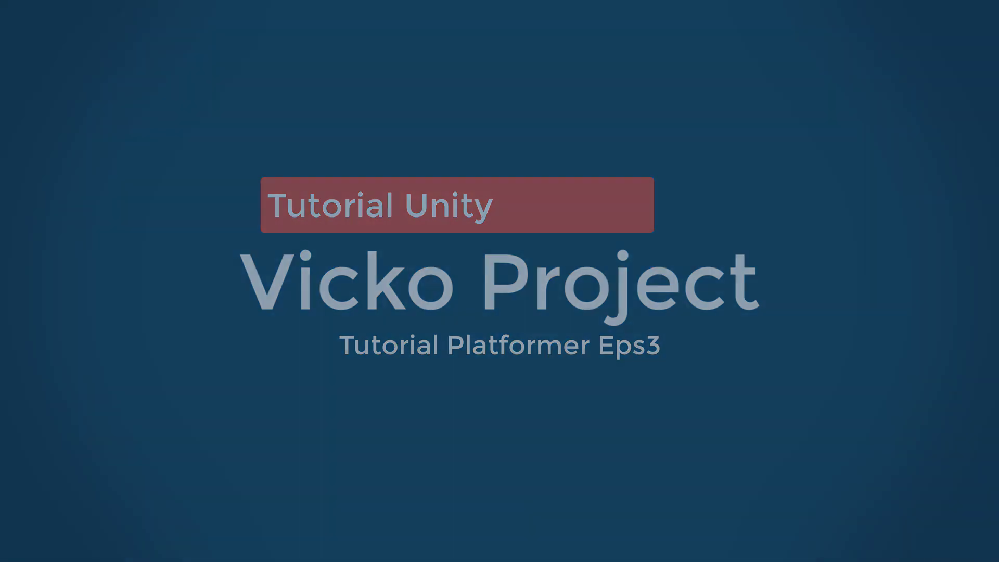
- Switch from the intro to the Unity editor showing the Level1 scene
key("alt+Tab")
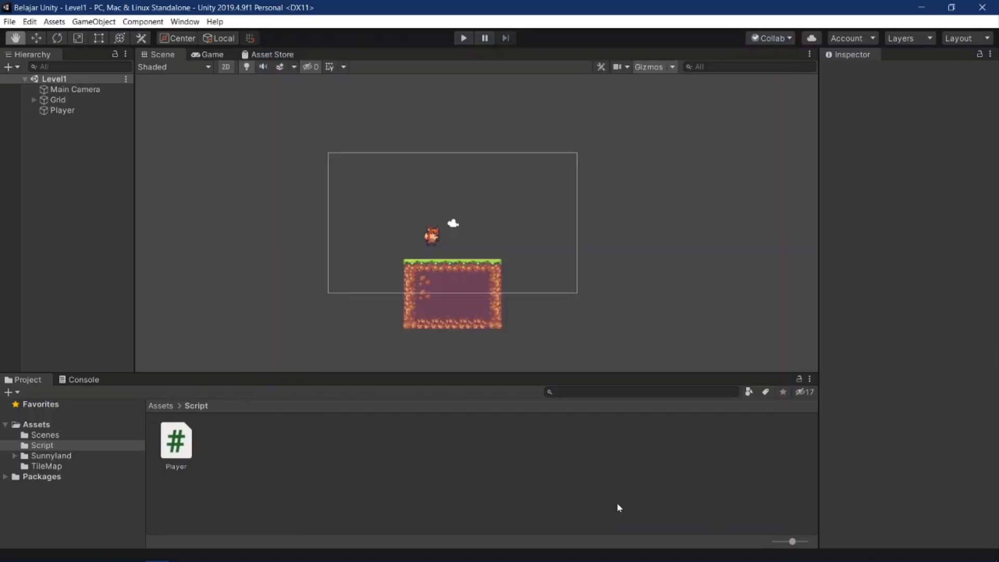
key("t")
key("alt+Tab")
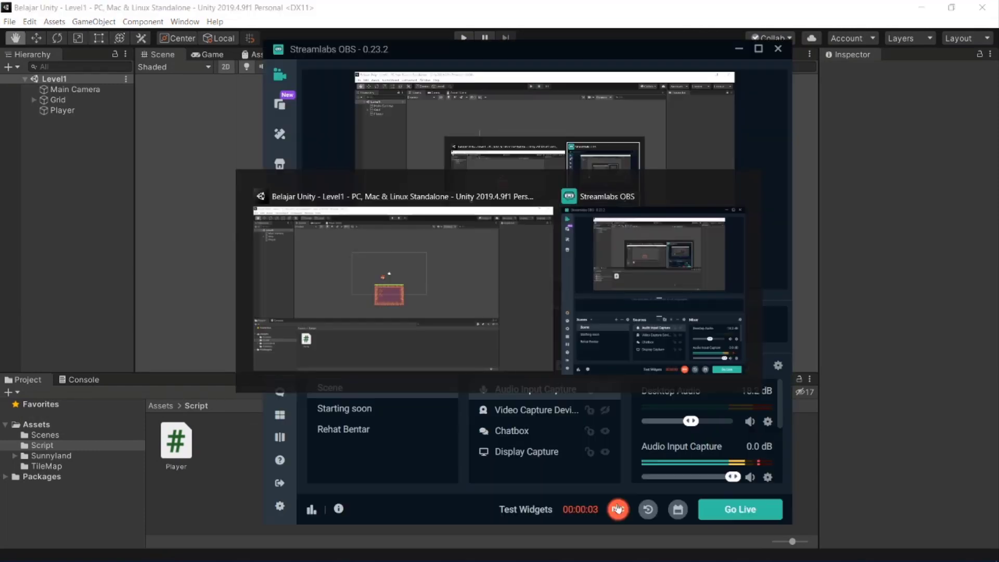
key("alt+Tab")
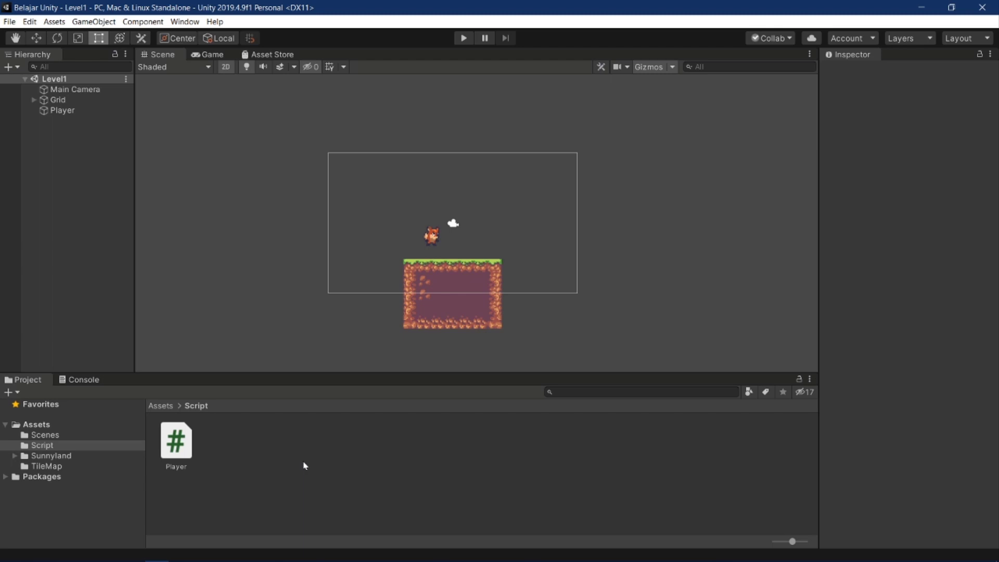
left_click(468, 41)
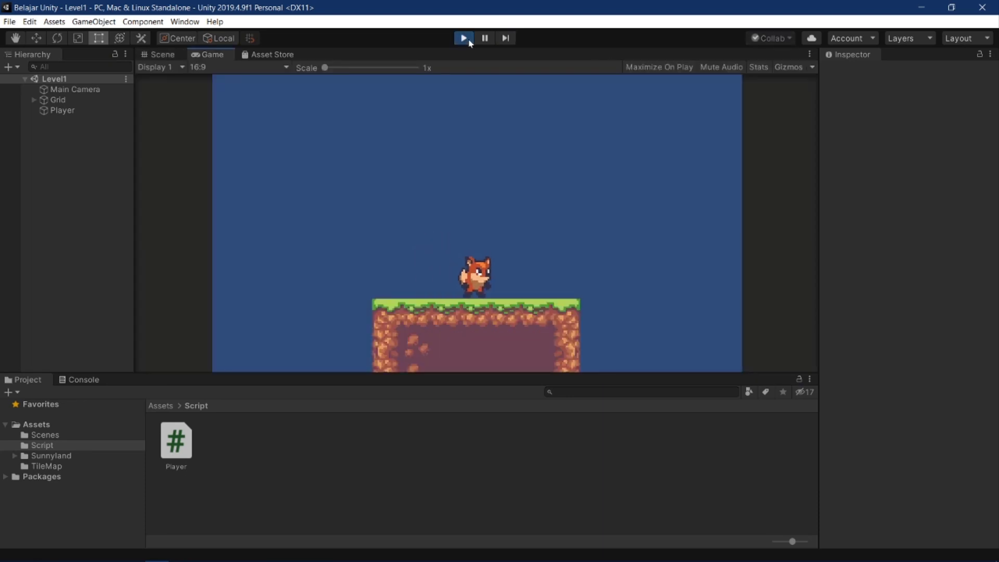
key("Right")
key("space")
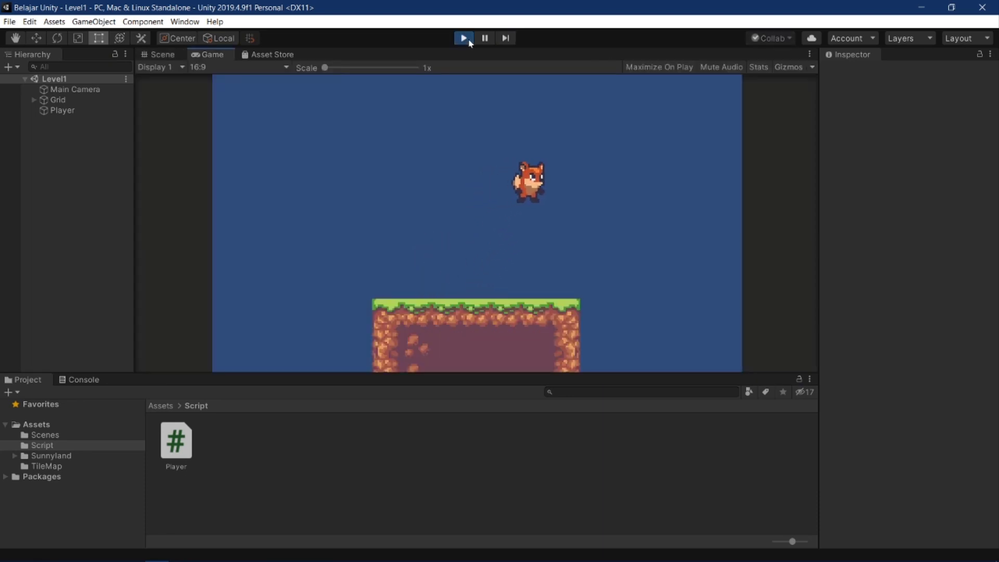
key("Left")
key("Right")
key("space")
key("Left")
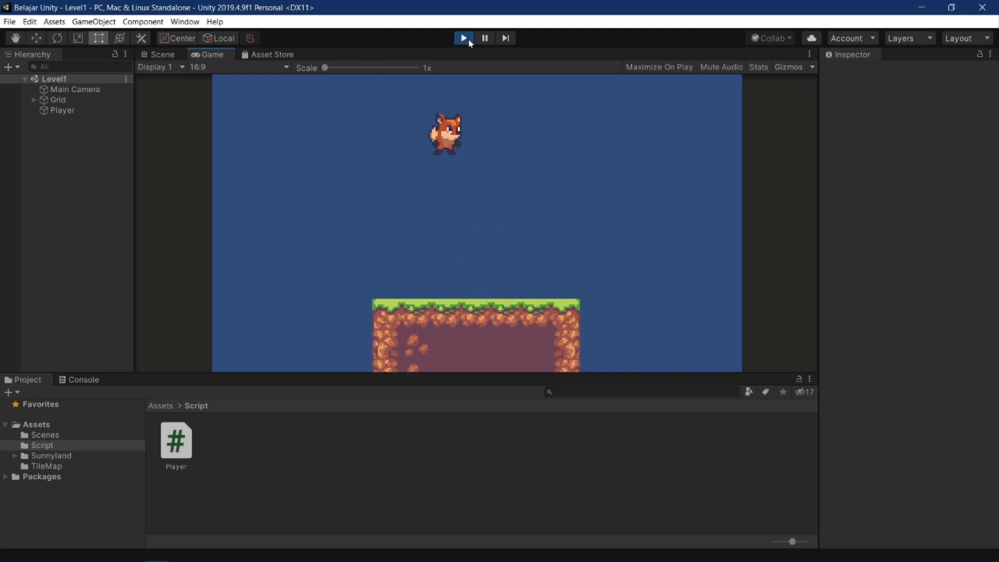
key("Right")
key("Left")
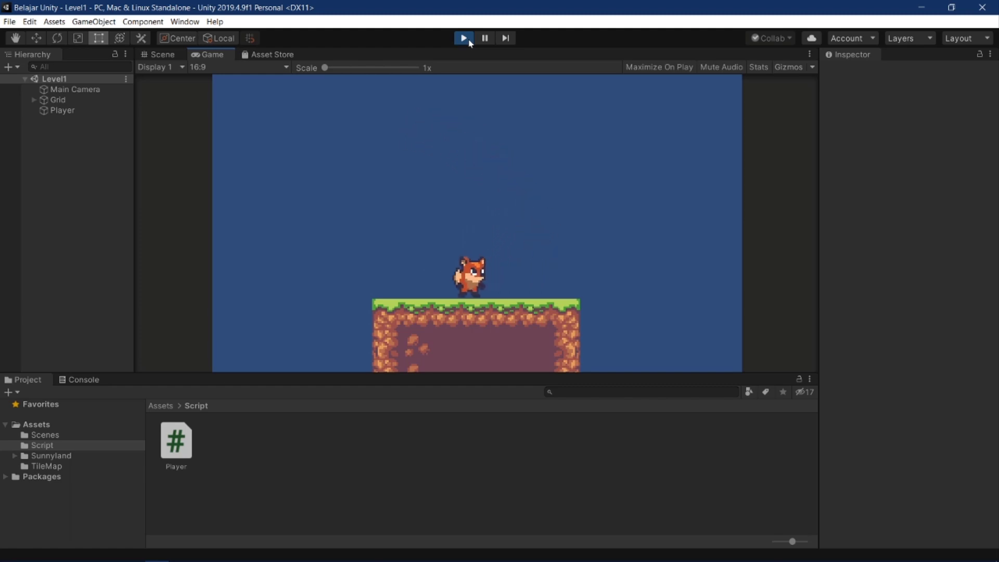
left_click(463, 38)
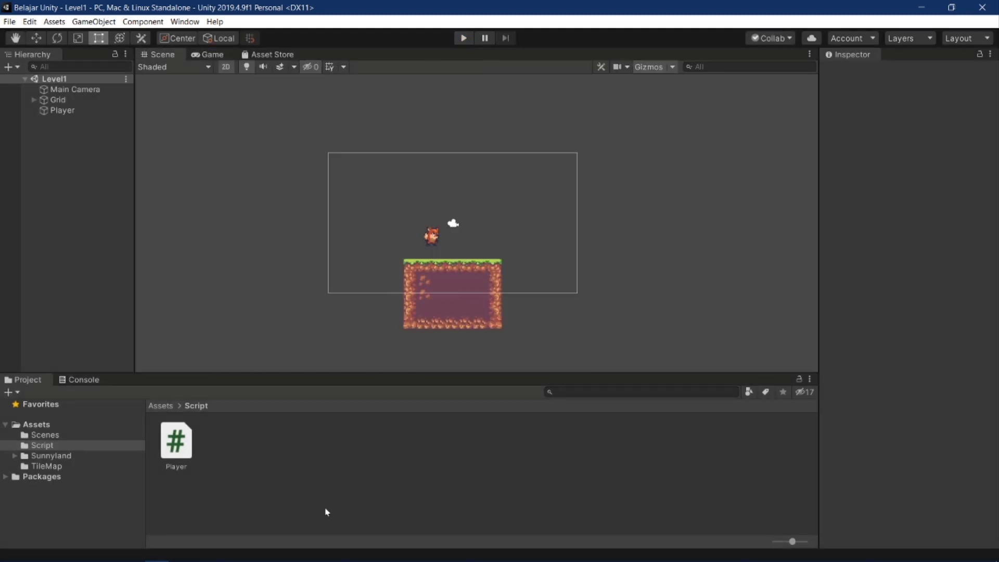
left_click(372, 475)
- Select Player, then play-test the fox running right and jumping once
left_click(62, 109)
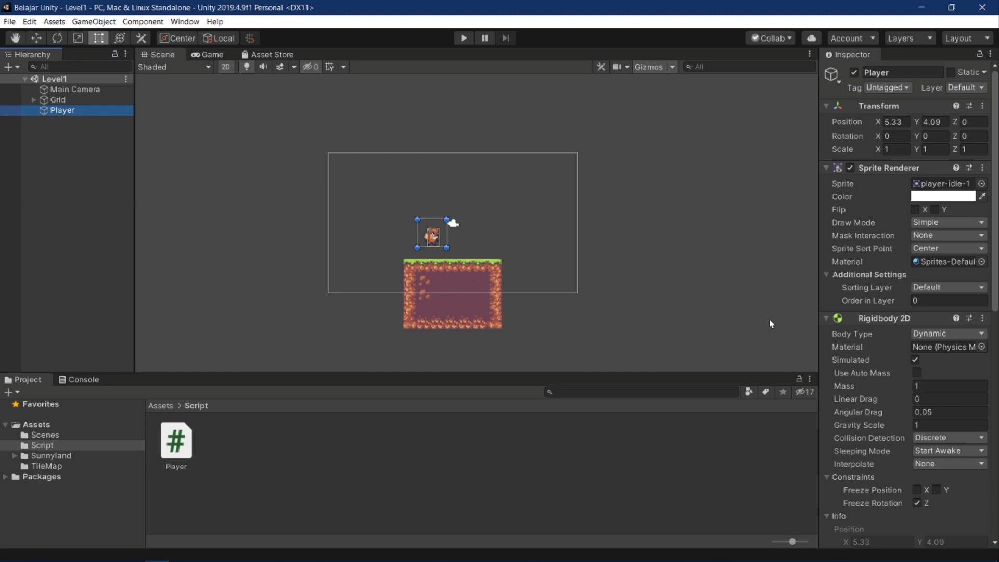
left_click(464, 38)
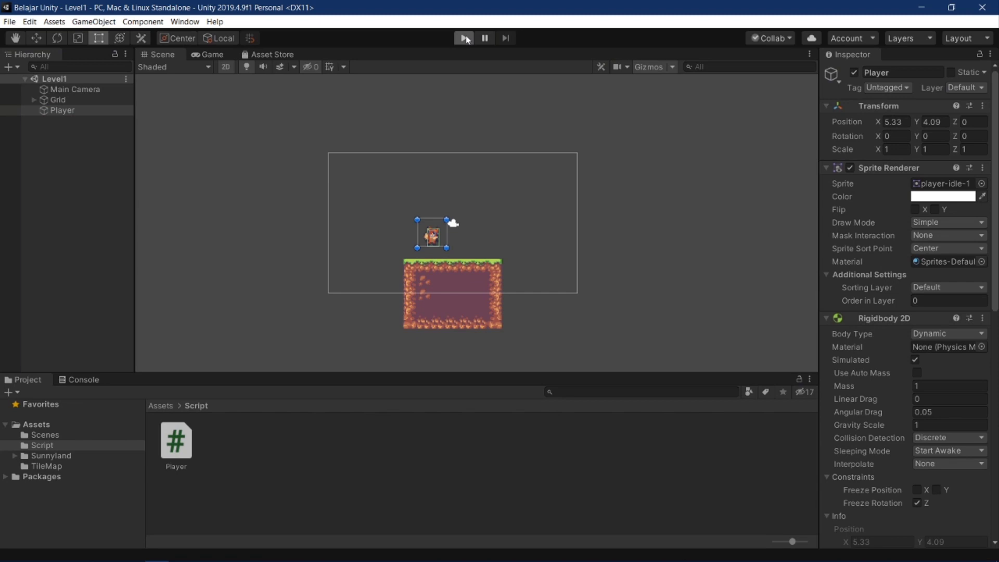
key("Right")
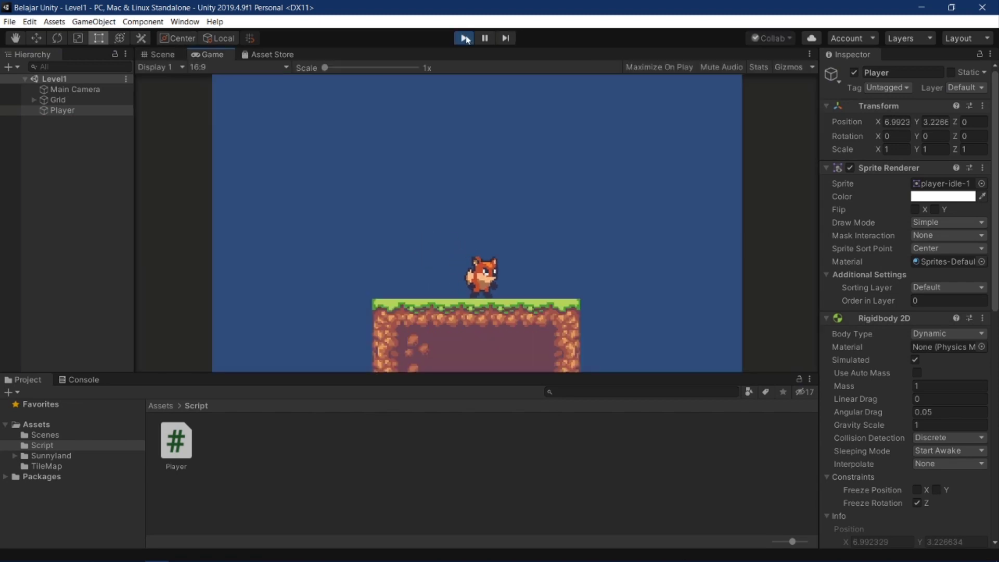
key("space")
left_click(464, 38)
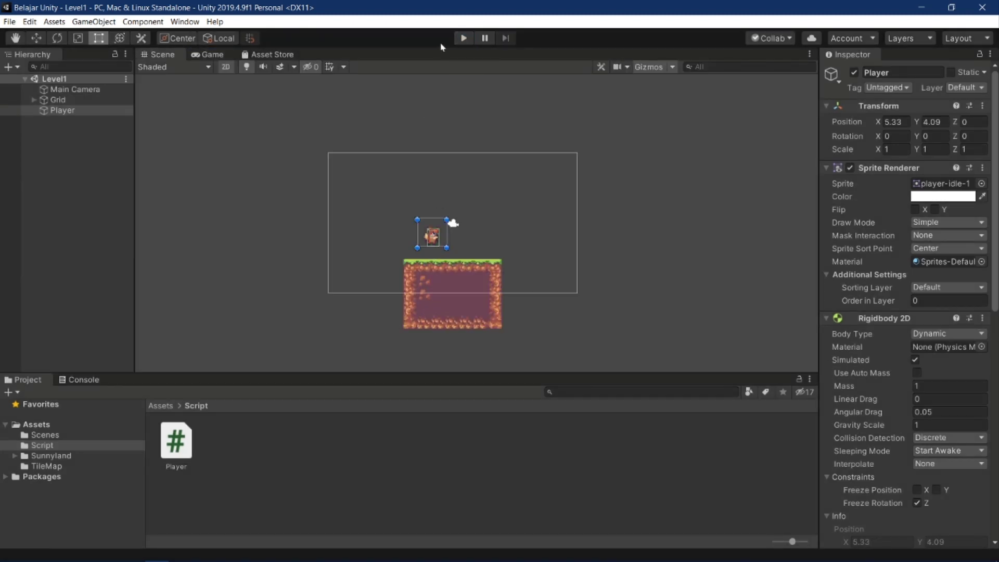
- Play-test again, running the fox right, back left, and jumping high
left_click(461, 40)
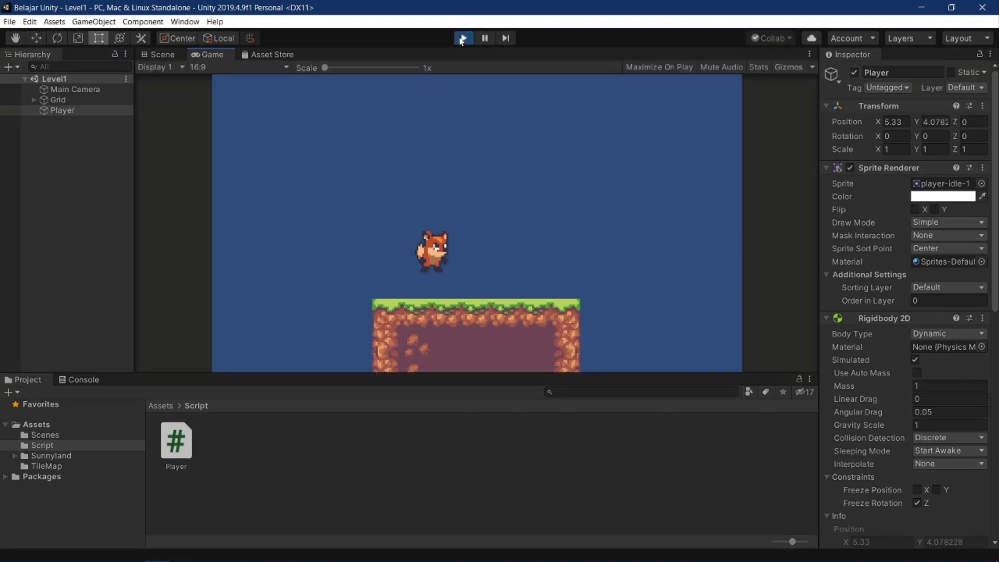
key("Right")
key("Left")
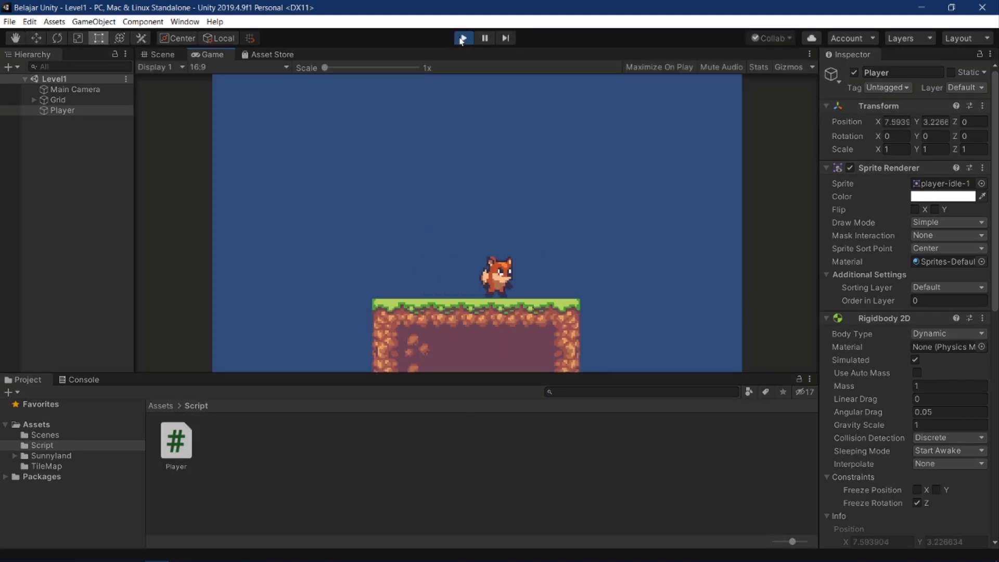
key("space")
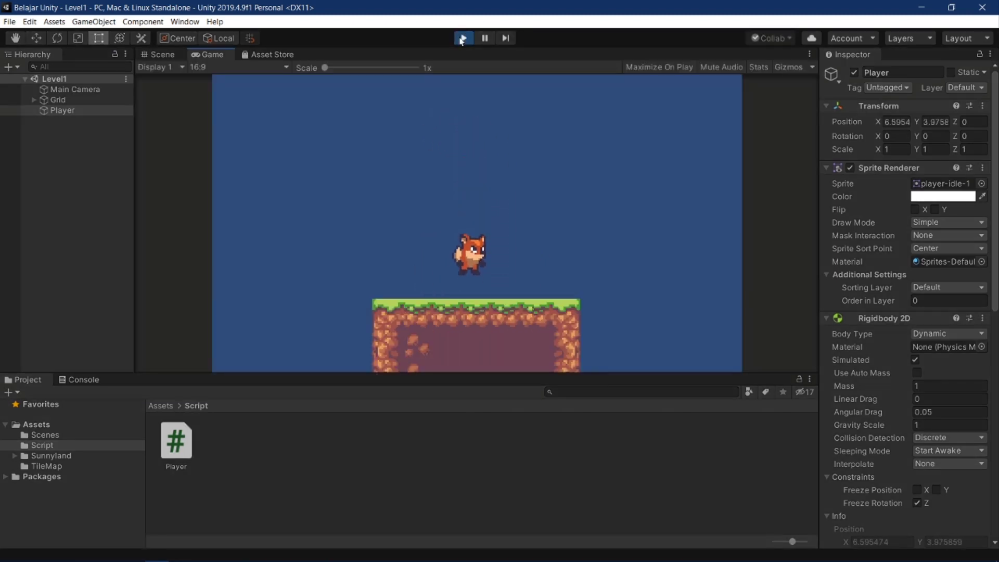
left_click(461, 40)
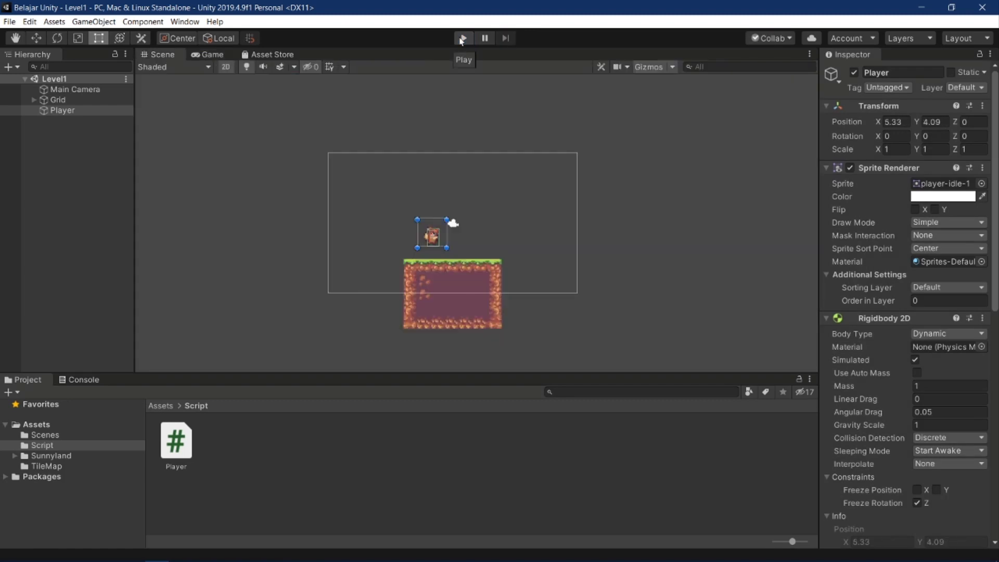
- Switch the build platform to Android in Build Settings (Ctrl+Shift+B)
key("ctrl+shift+b")
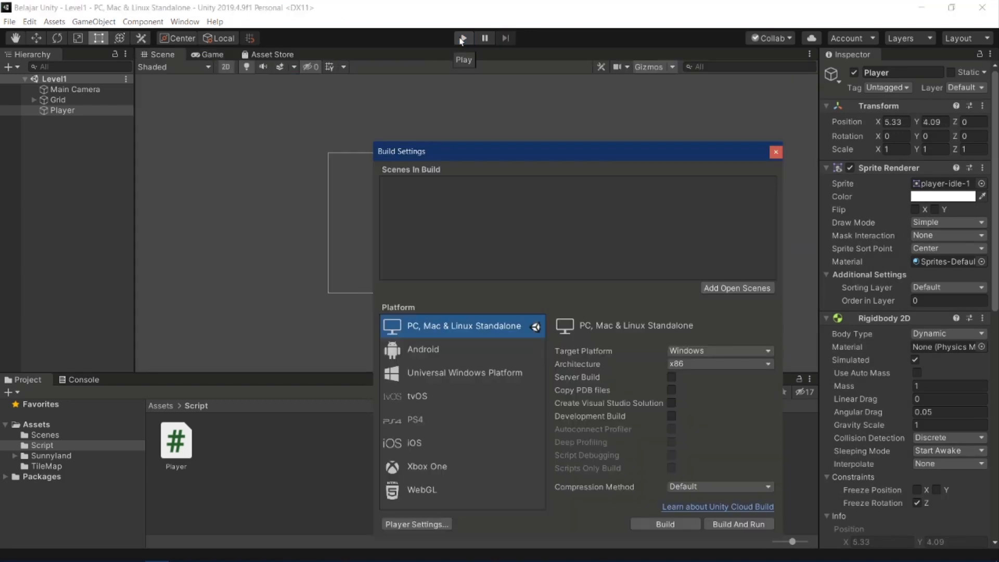
left_click_drag(482, 148, 429, 110)
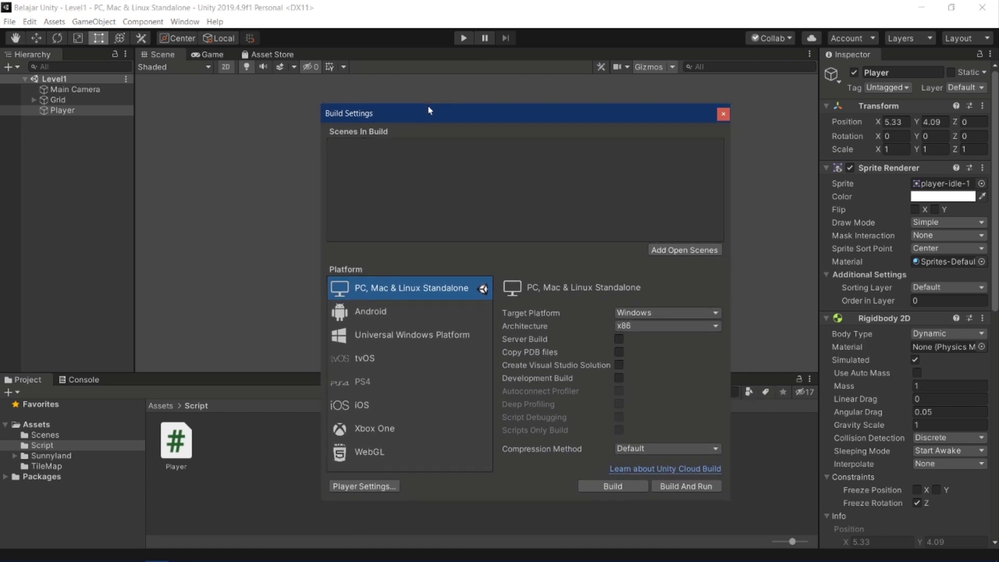
left_click(394, 311)
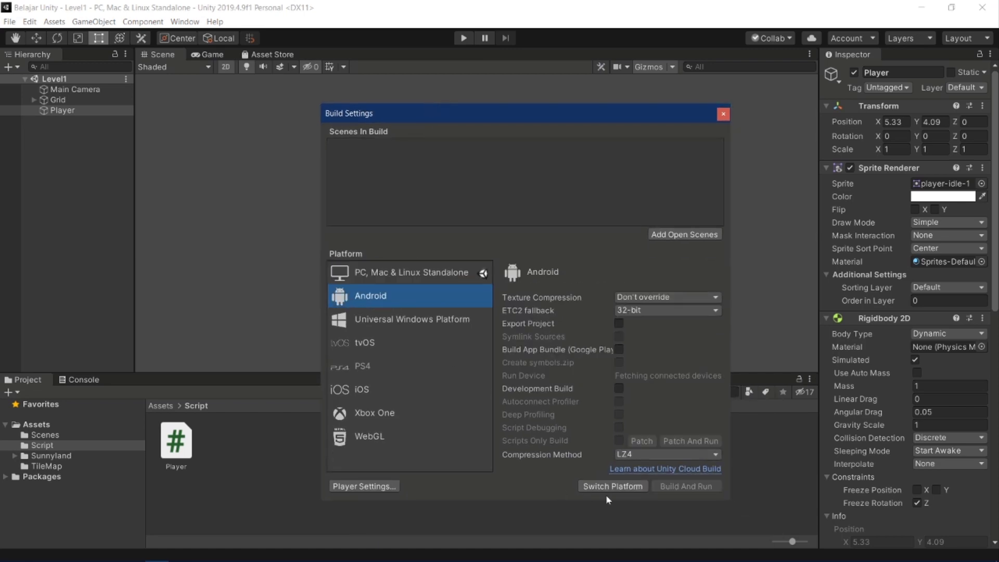
left_click(640, 492)
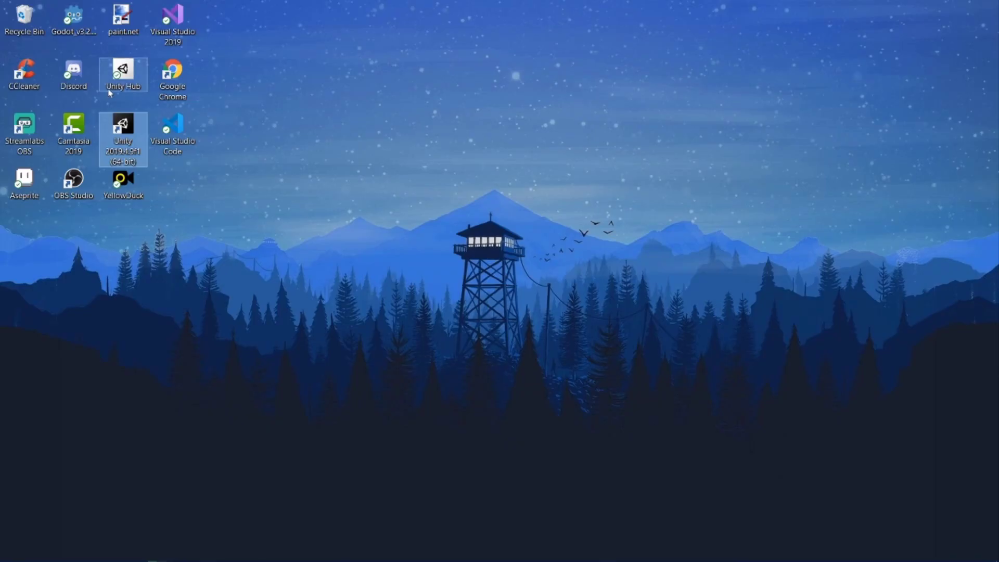
- Check in Unity Hub's module list that 2019.4.9f1 has Android Build Support, then close the Hub
double_click(113, 90)
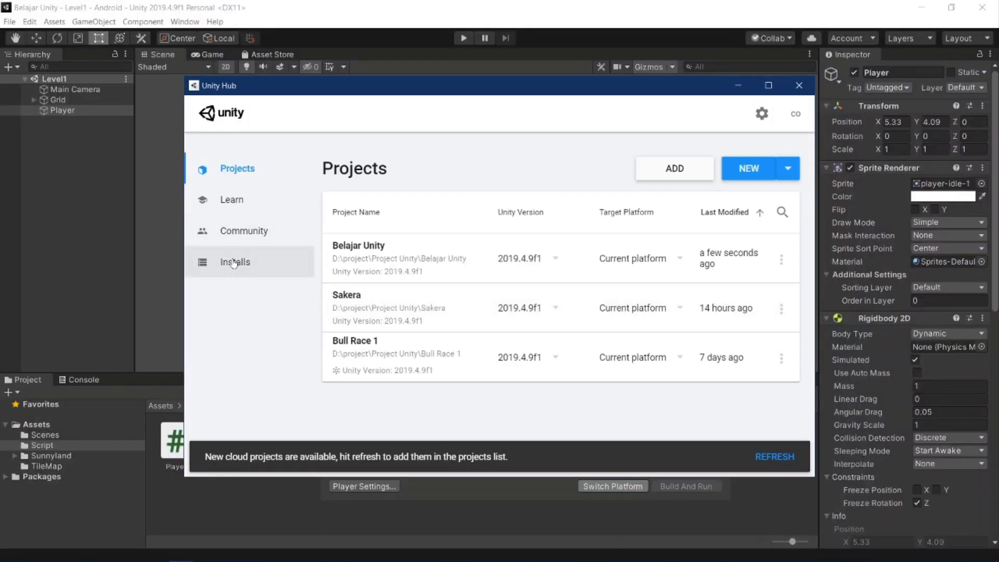
left_click(235, 262)
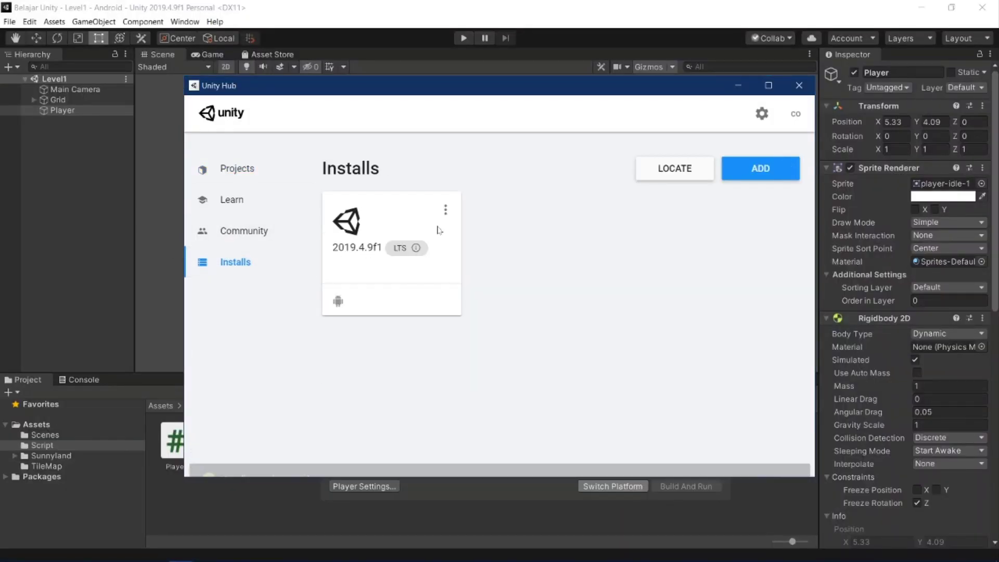
left_click(445, 209)
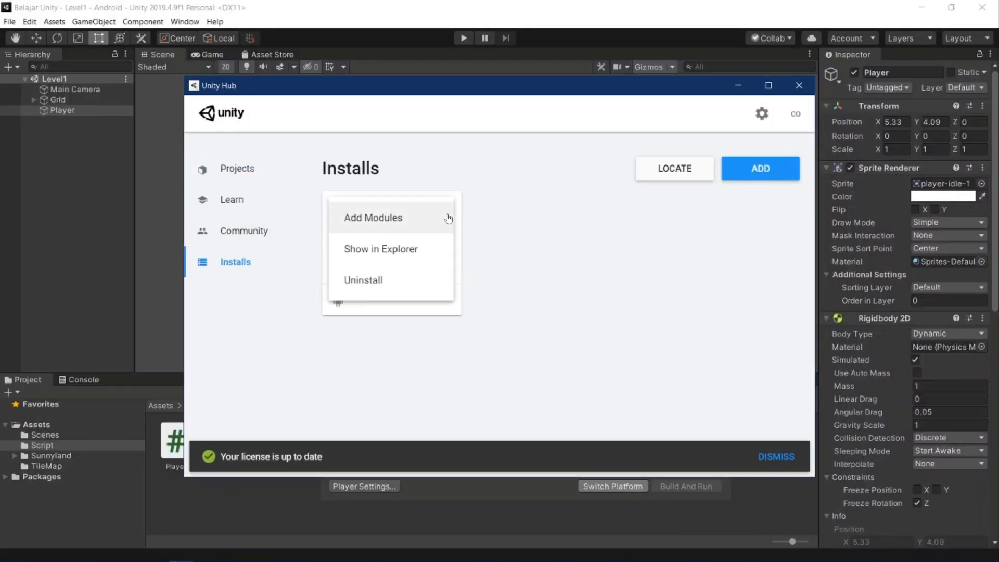
left_click(391, 226)
scroll(399, 300, "down", 3)
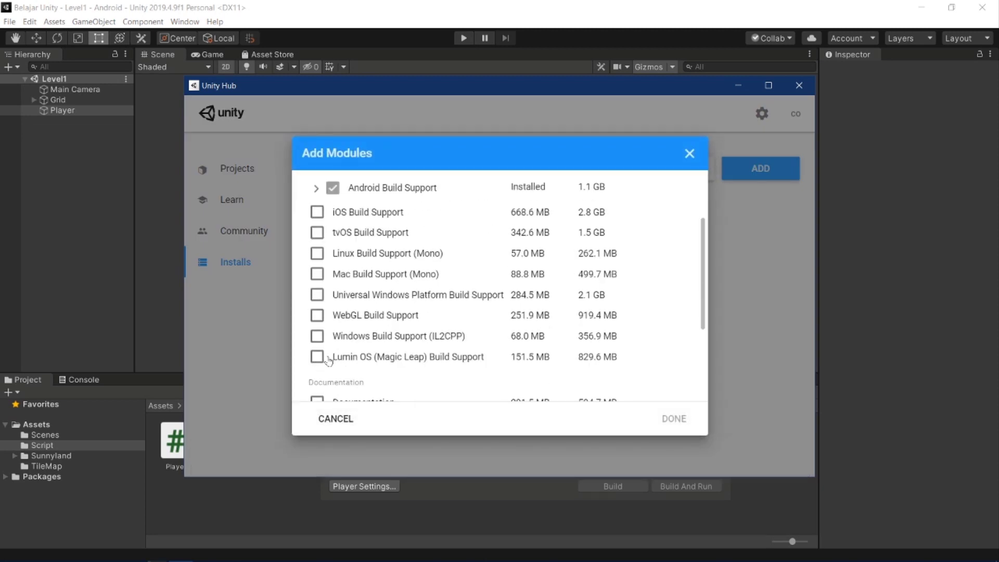
scroll(329, 361, "down", 2)
scroll(329, 362, "up", 5)
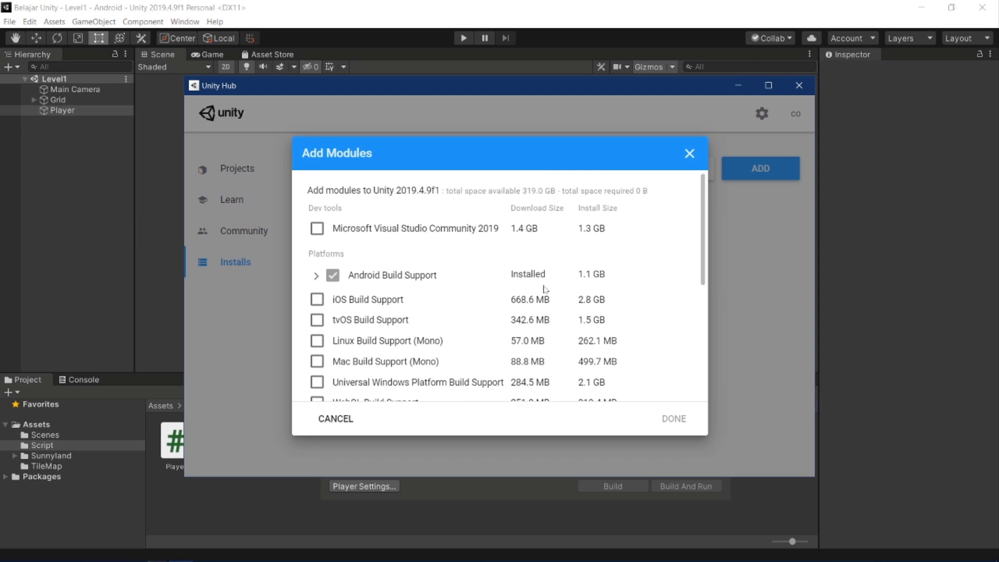
left_click(690, 152)
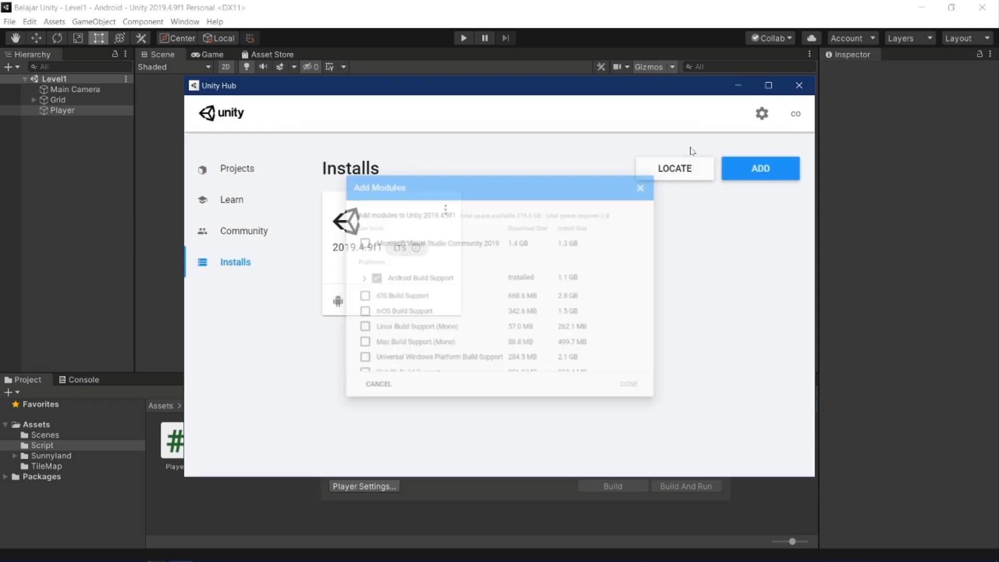
left_click(799, 85)
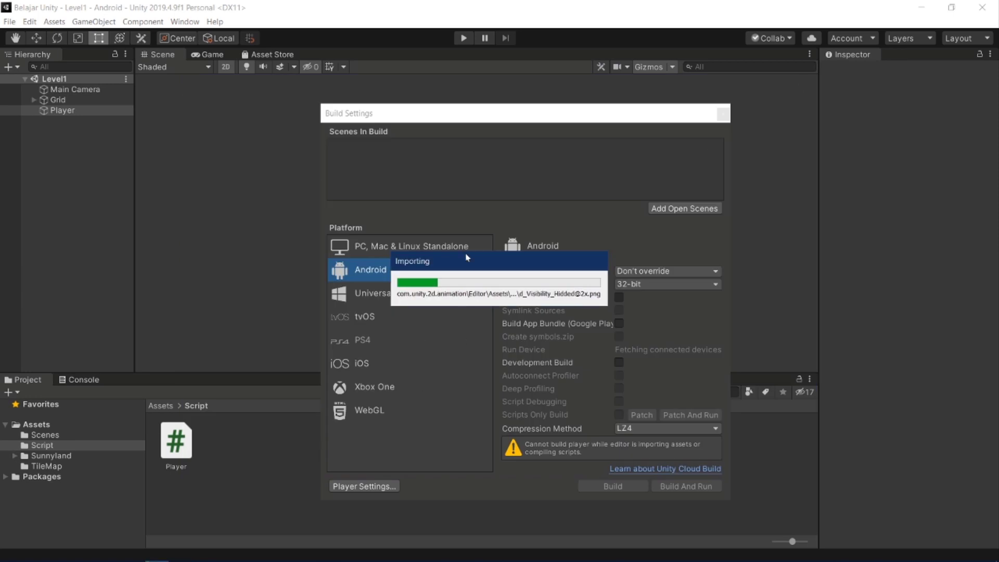
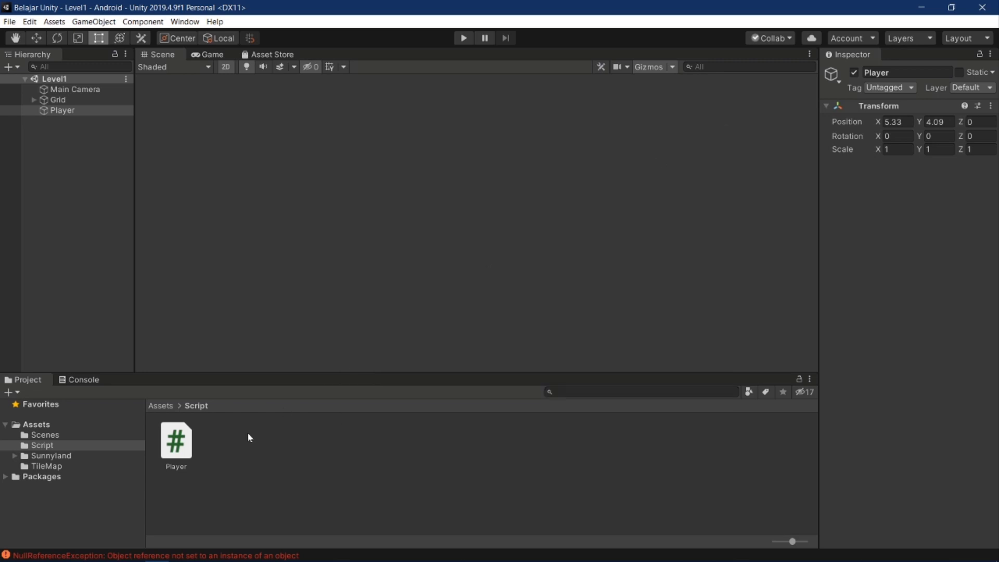
- Check the error messages in the Console panel
left_click(91, 380)
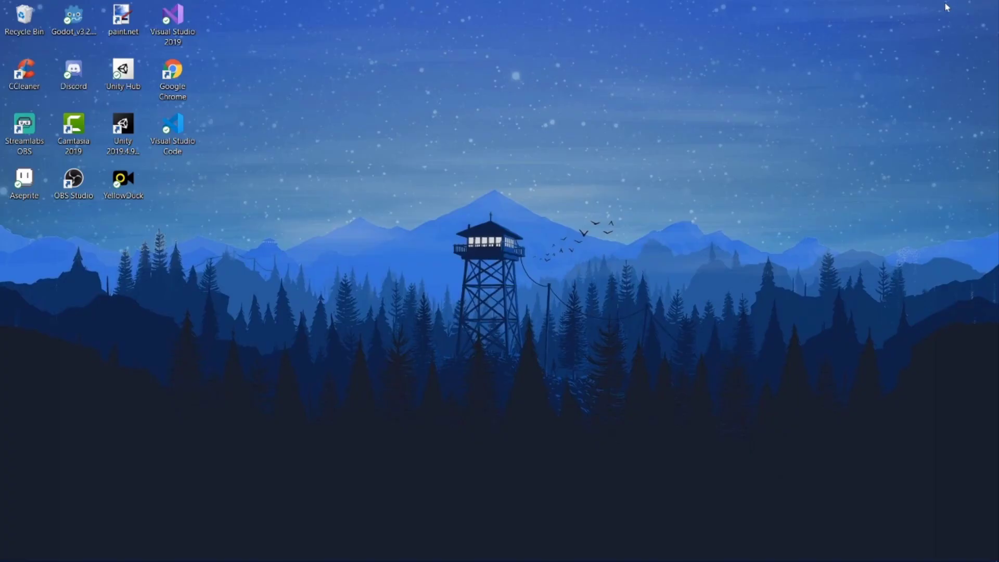
- Launch Unity 2019.4.9f1 and open the Belajar Unity project from Unity Hub
left_click(127, 140)
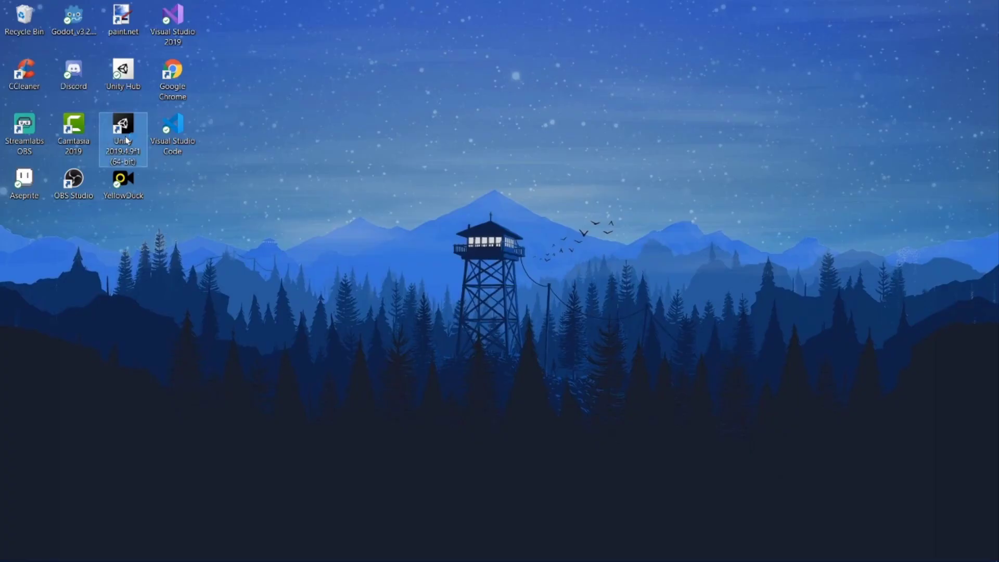
double_click(126, 140)
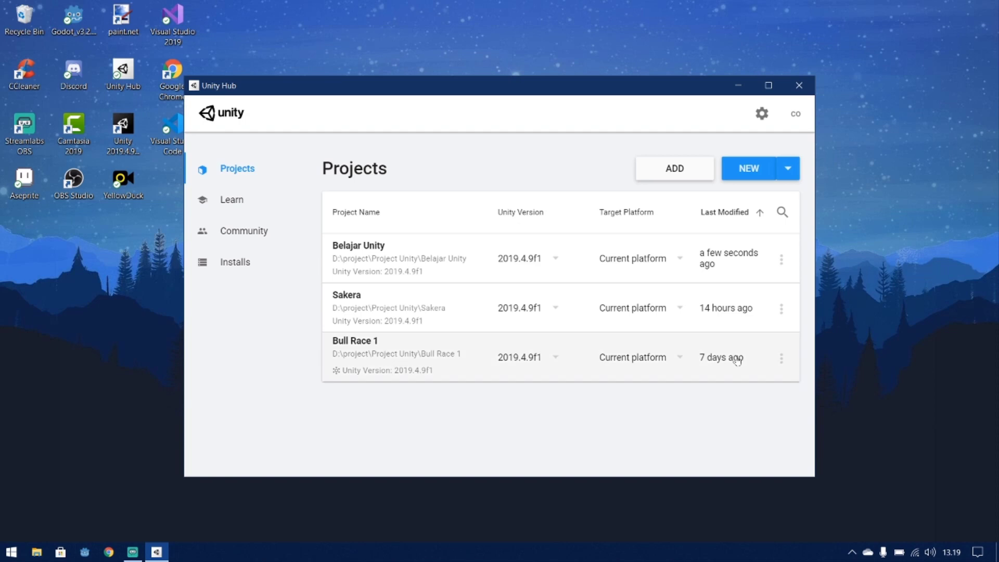
left_click(391, 257)
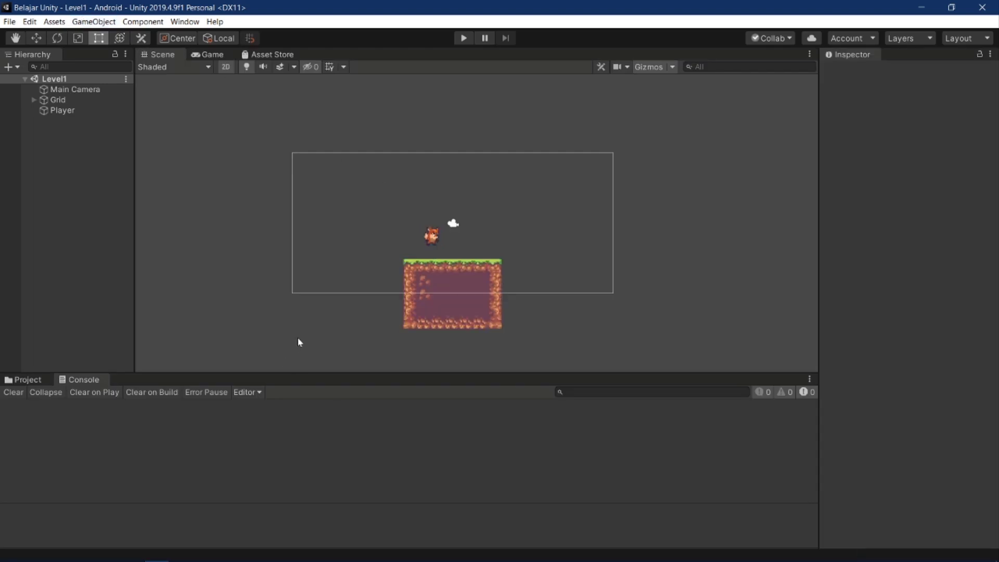
- Show the Project assets and play-test the level, walking the fox right and jumping
left_click(25, 379)
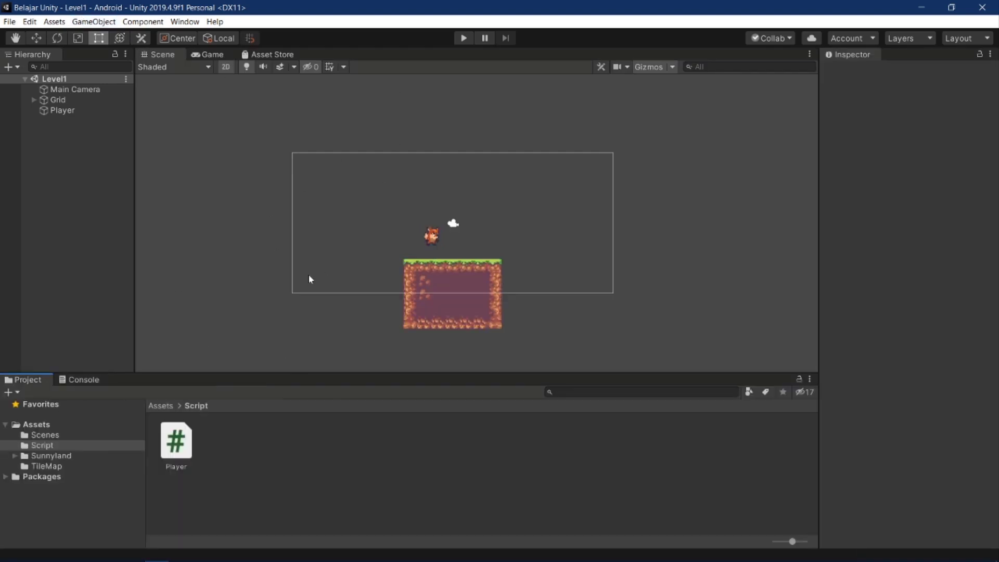
left_click(468, 41)
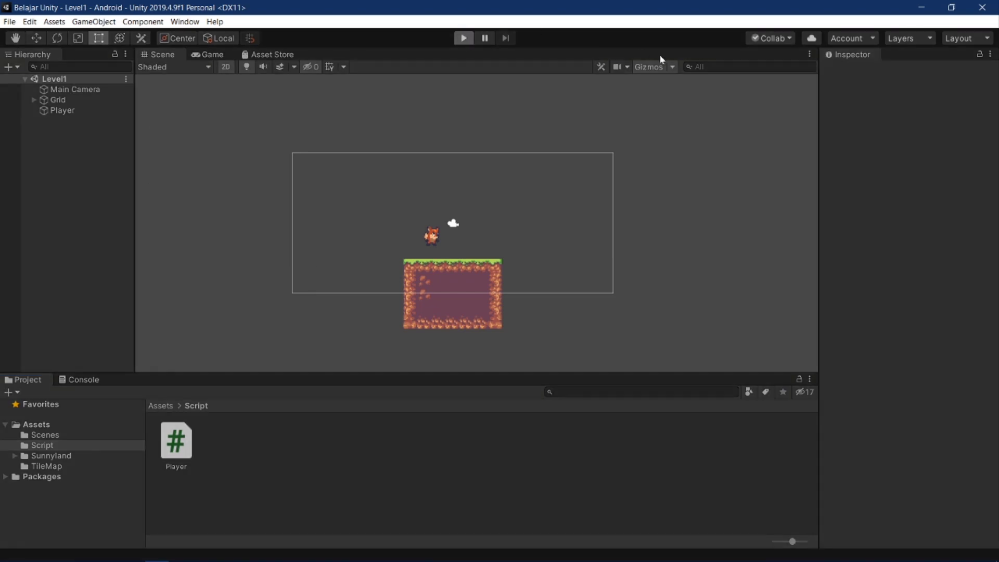
key("Right")
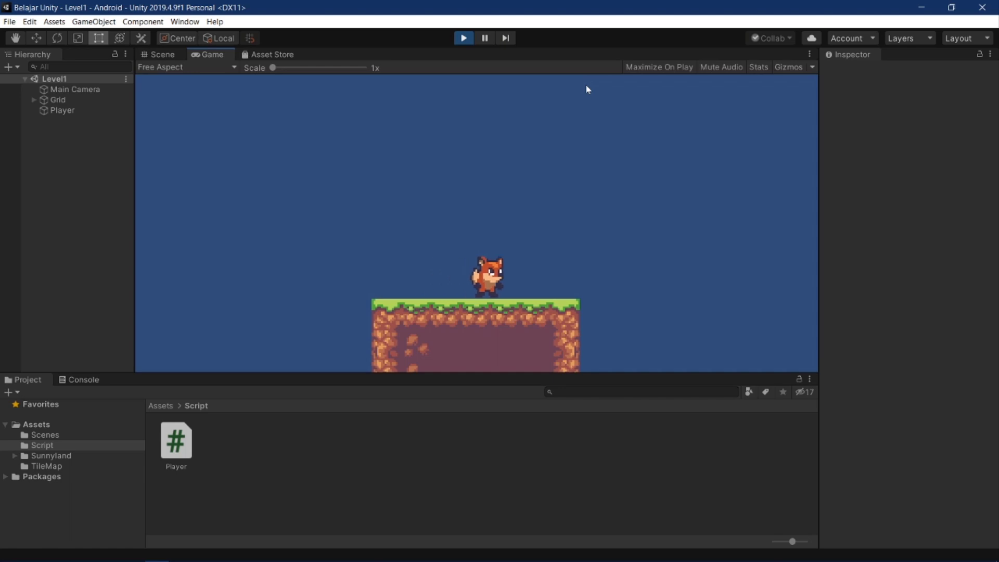
key("space")
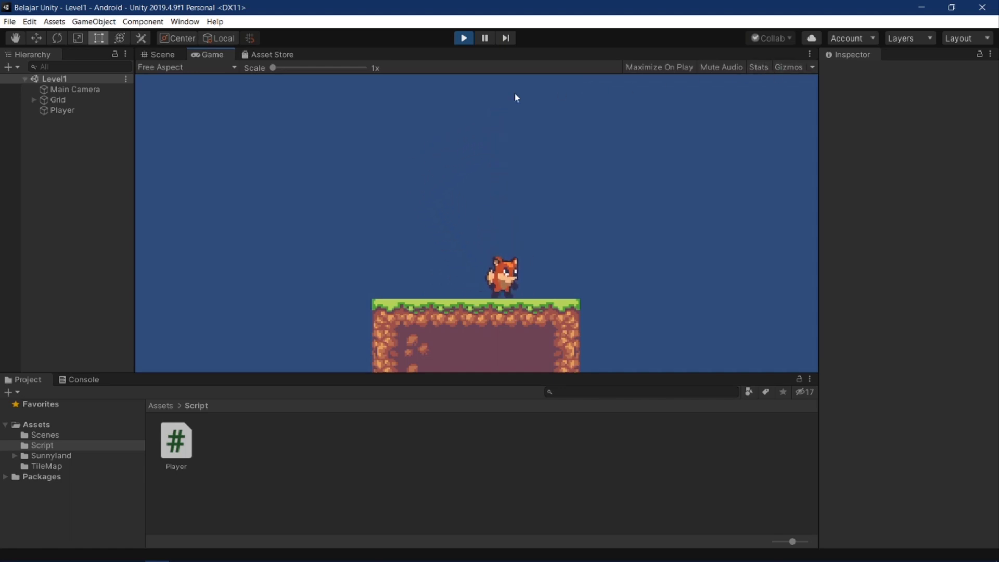
- Stop play mode and switch to the Game view
left_click(232, 68)
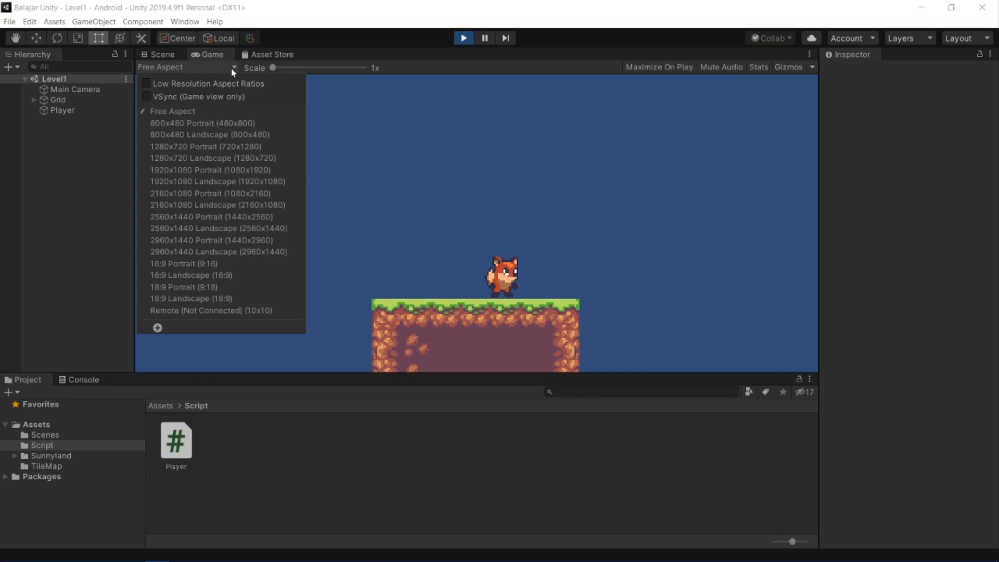
left_click(465, 37)
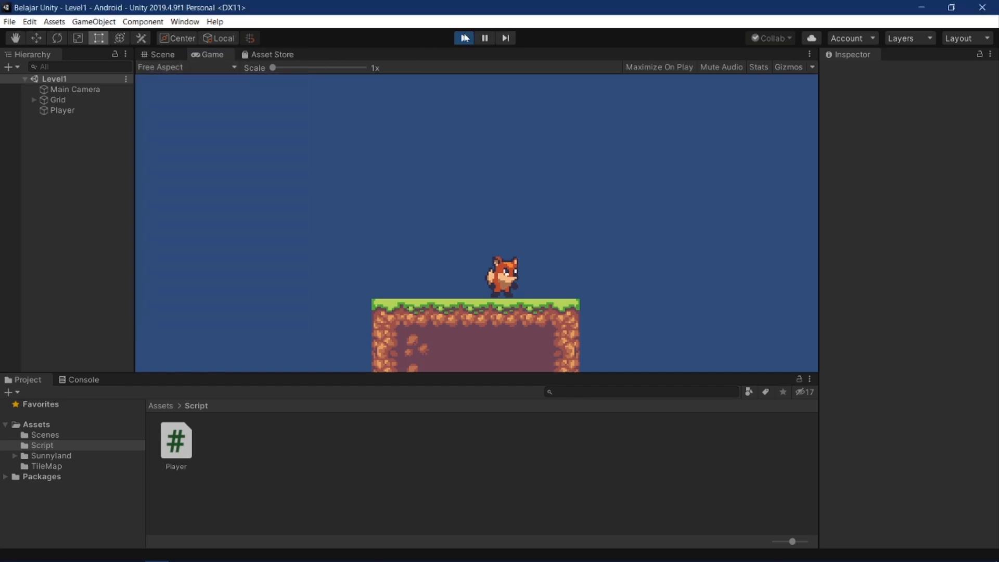
left_click(465, 38)
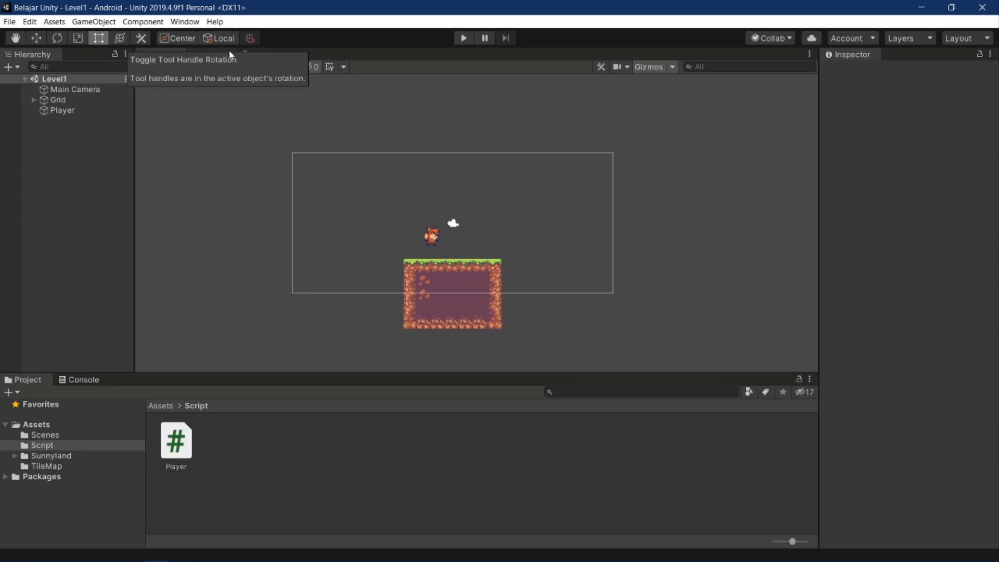
left_click(207, 54)
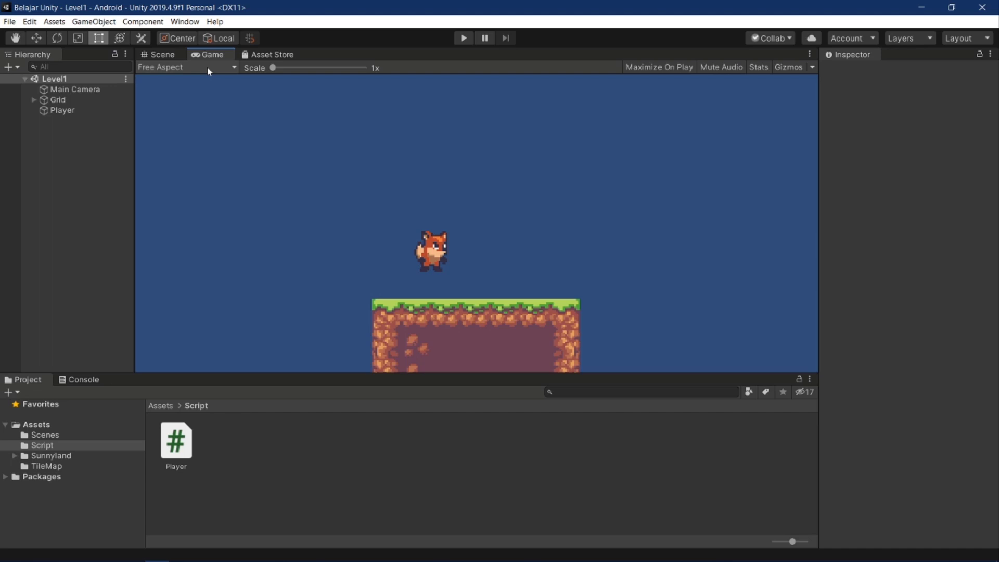
- Set the Game view aspect ratio to 1920x1080 Landscape
left_click(208, 67)
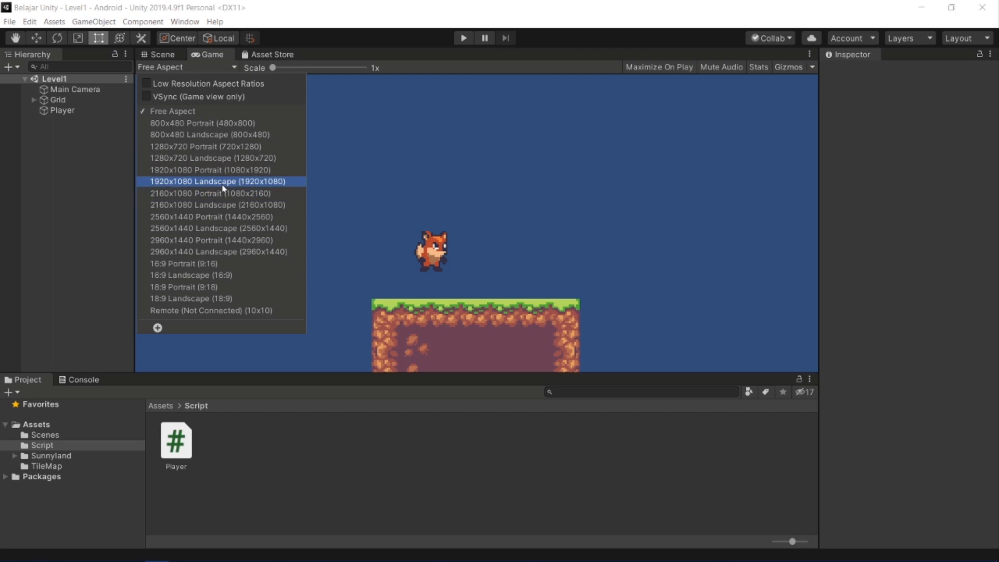
left_click(183, 181)
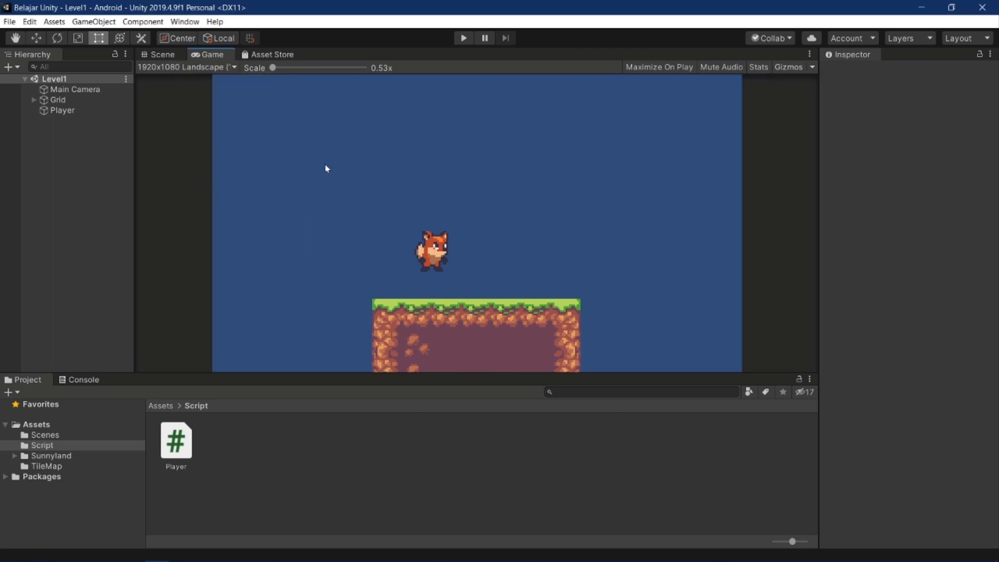
left_click(160, 52)
left_click(198, 54)
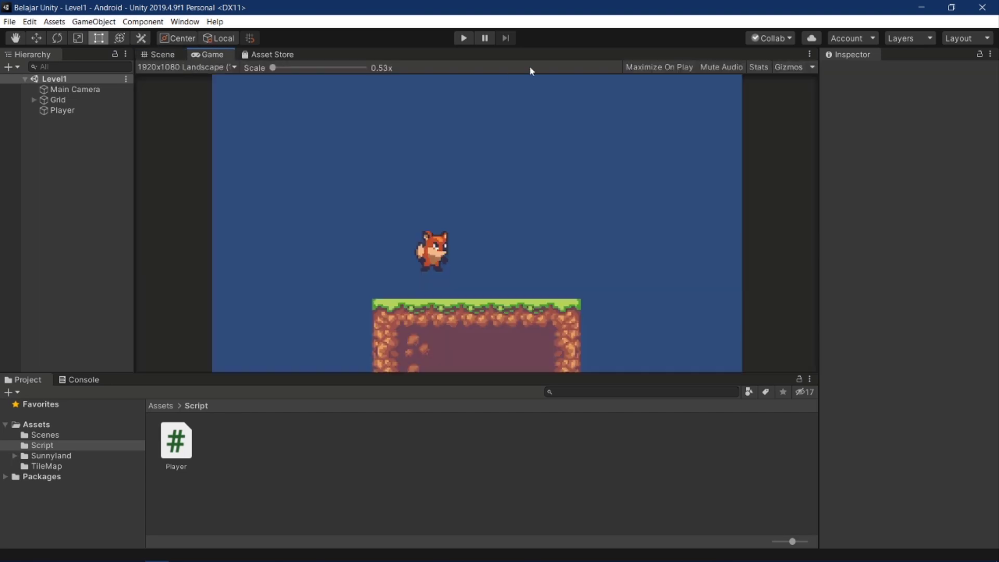
- Run the game with Stats shown and test the fox running and jumping both ways
left_click(462, 37)
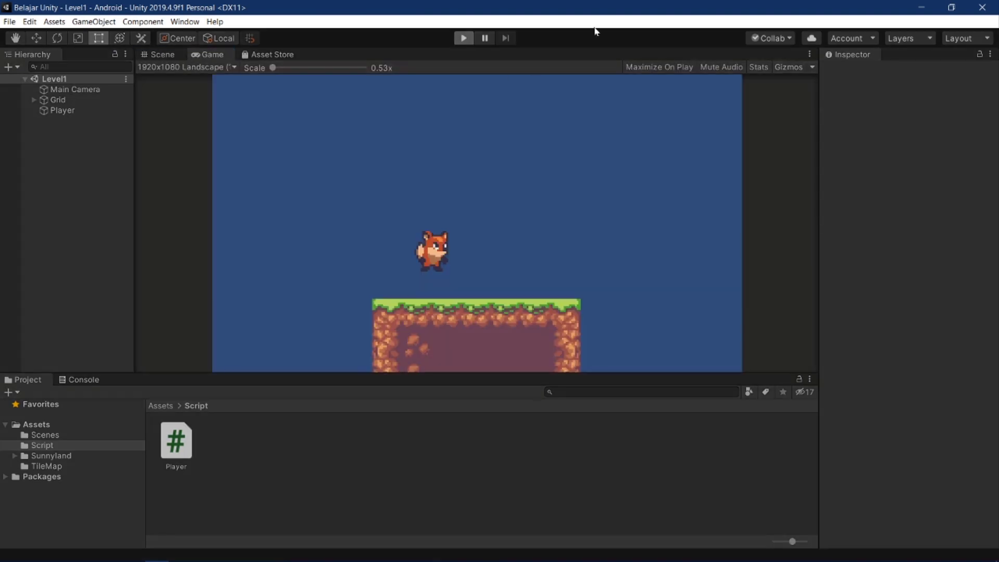
left_click(758, 67)
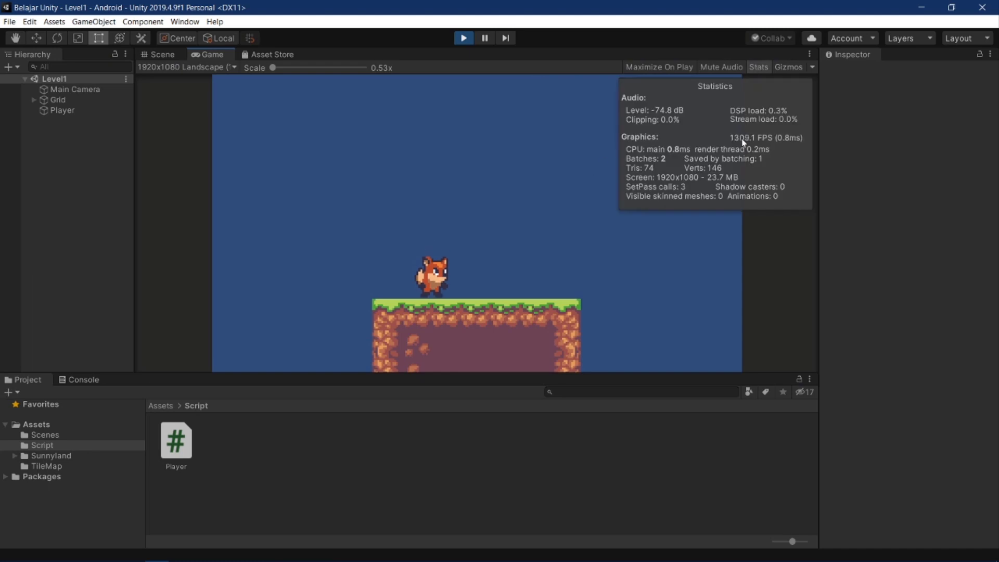
key("Right")
key("space")
key("Left")
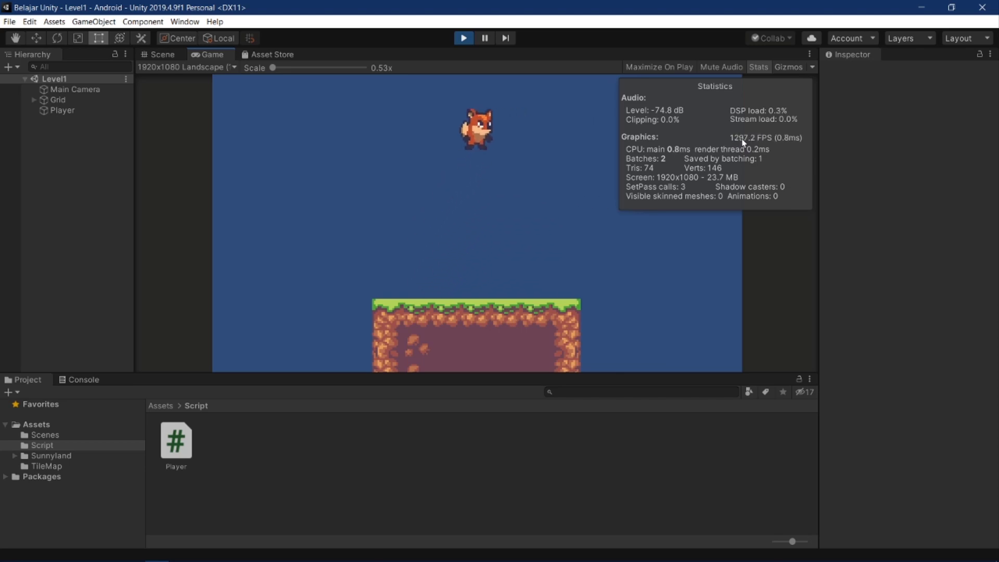
key("Right")
key("Left")
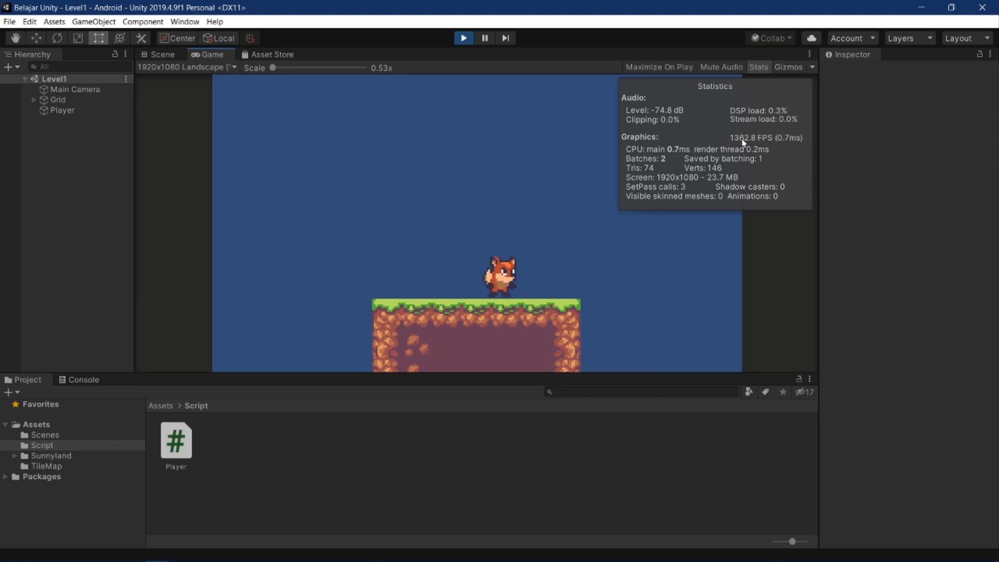
key("space")
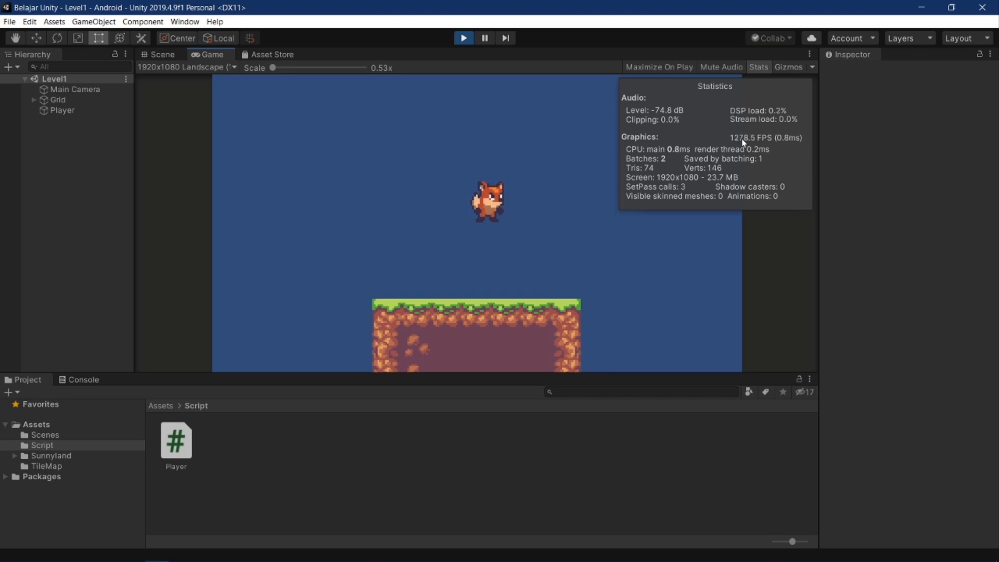
key("space")
key("Left")
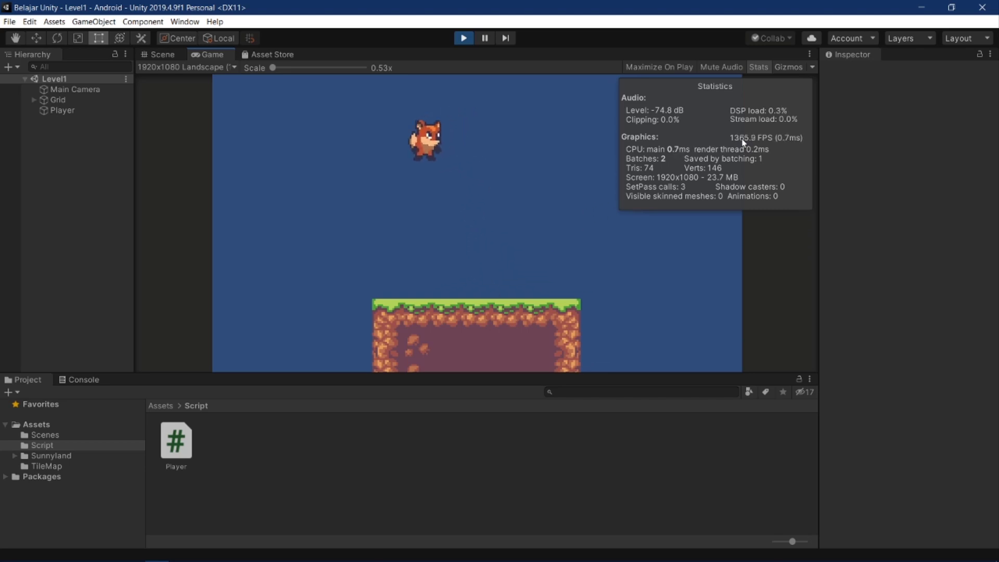
key("space")
key("Right")
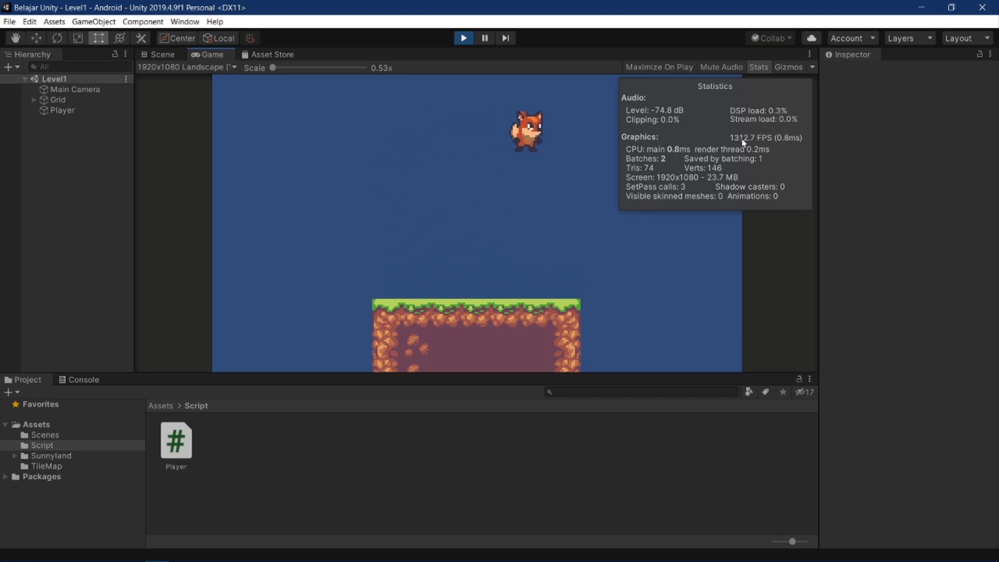
key("Left")
key("space")
key("Right")
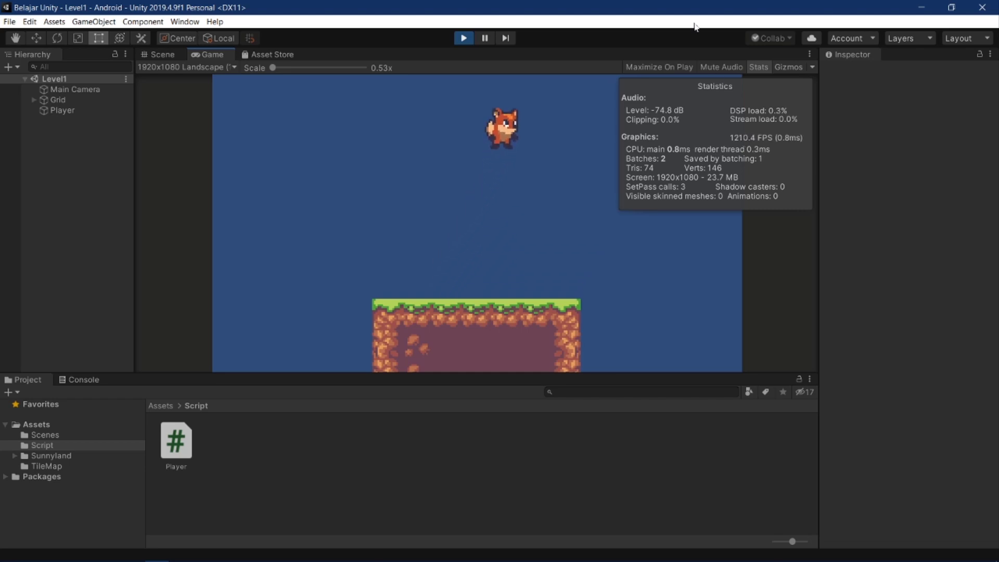
- Stop the game, select Player and set its Jump Speed to 14, then rerun
left_click(463, 39)
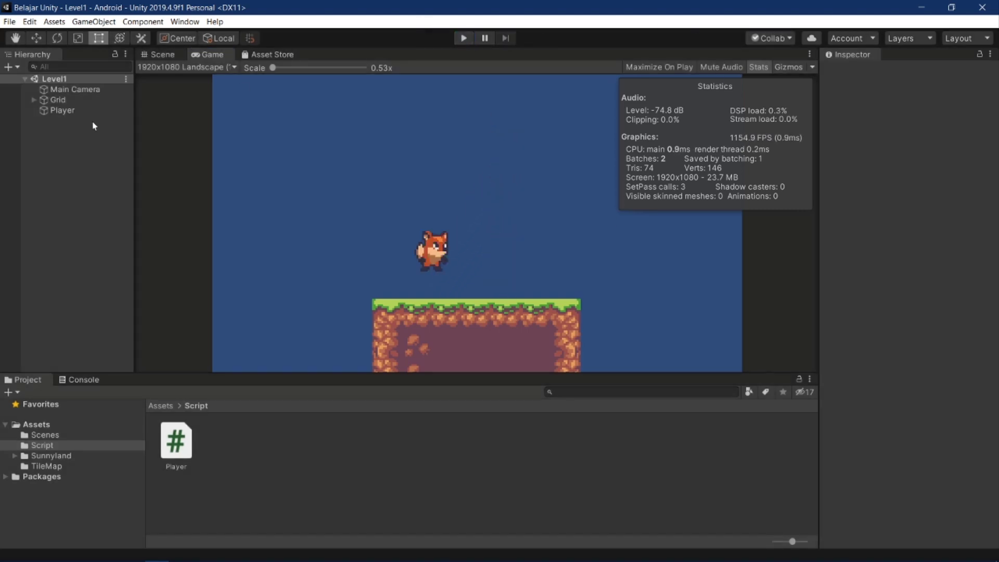
left_click(64, 110)
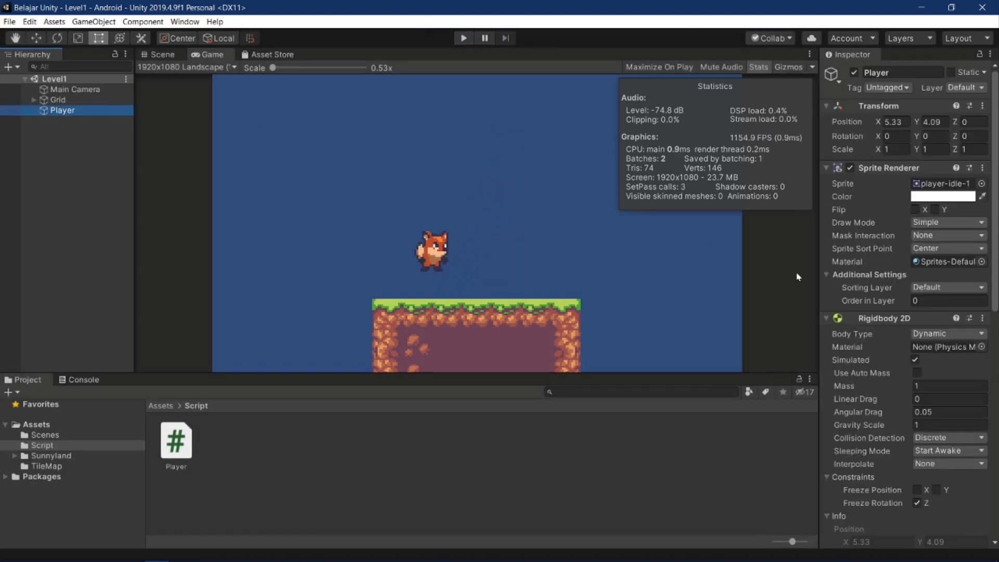
scroll(910, 320, "down", 10)
scroll(895, 234, "up", 5)
scroll(884, 178, "up", 3)
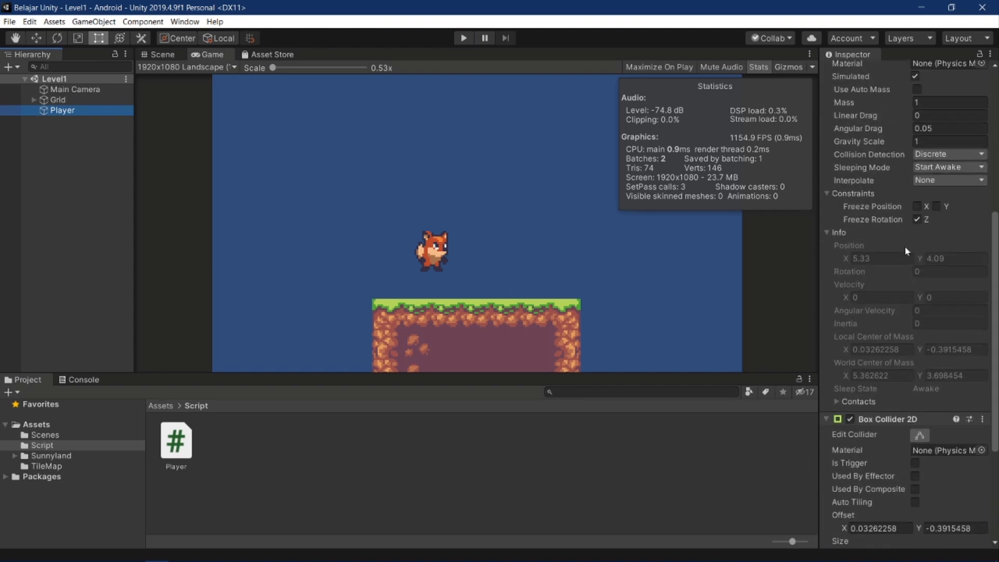
left_click(950, 141)
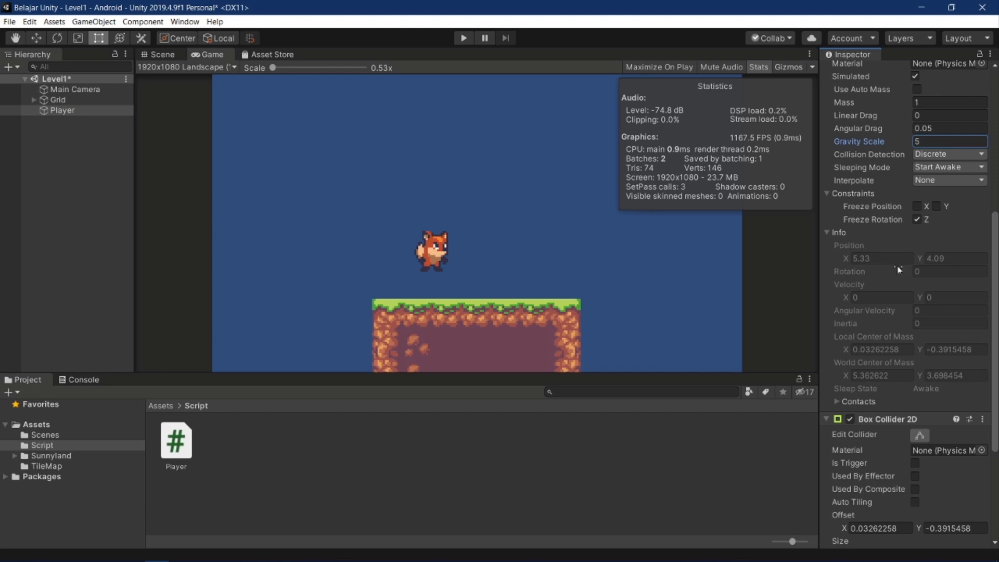
scroll(899, 281, "down", 5)
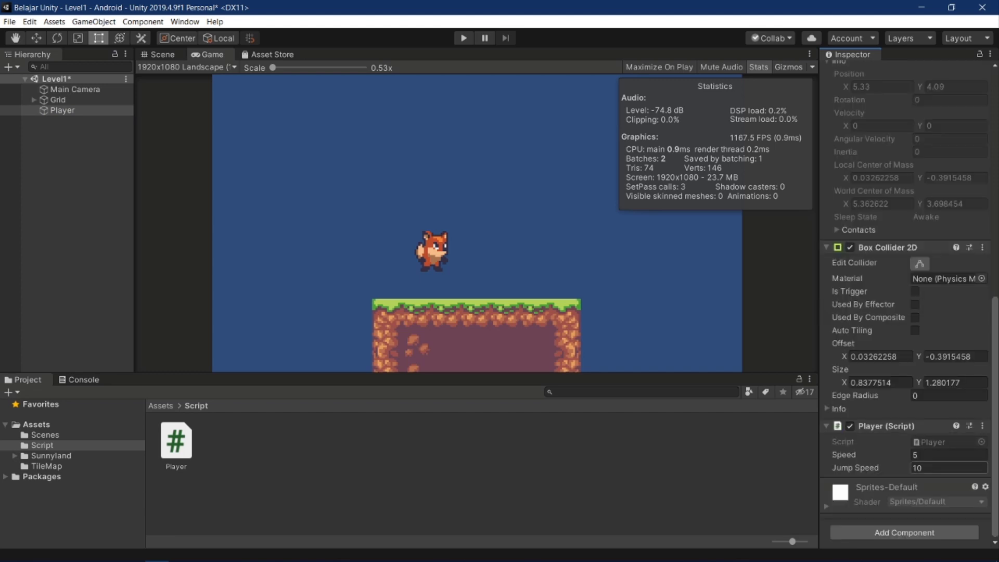
left_click(936, 467)
key("BackSpace")
type("4")
left_click(459, 40)
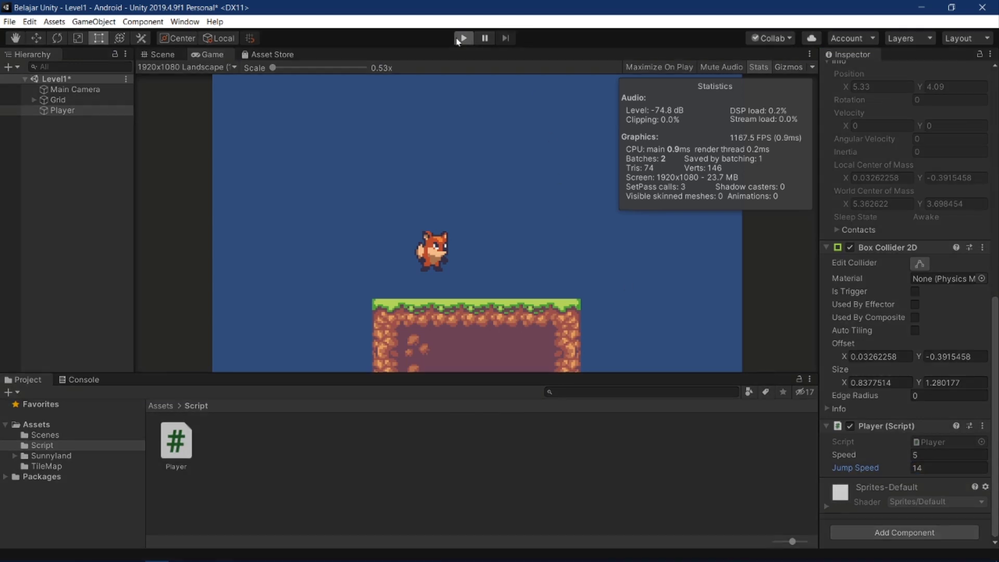
- Test-jump the fox left and right, then stop the game
key("space")
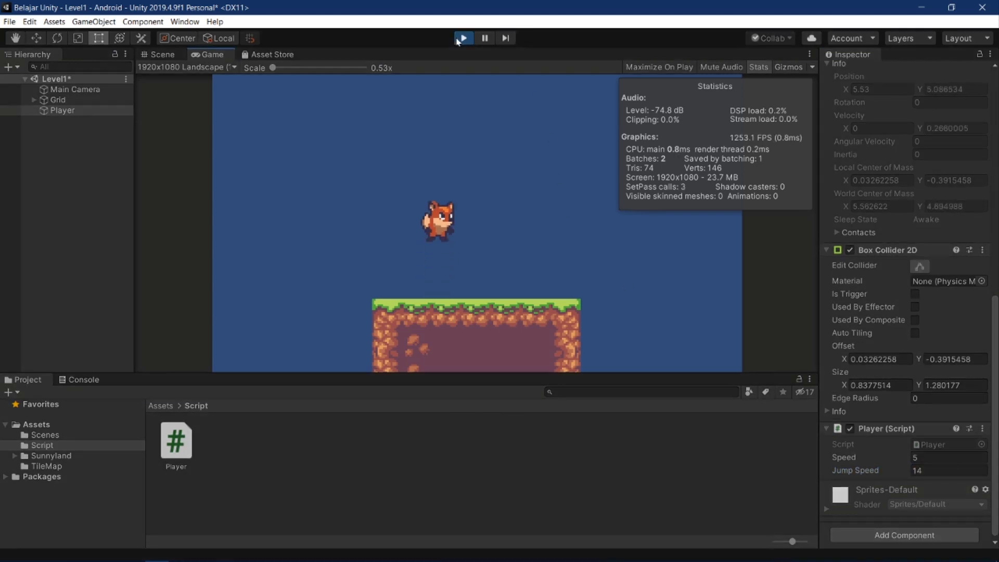
key("Right")
key("space")
key("Left")
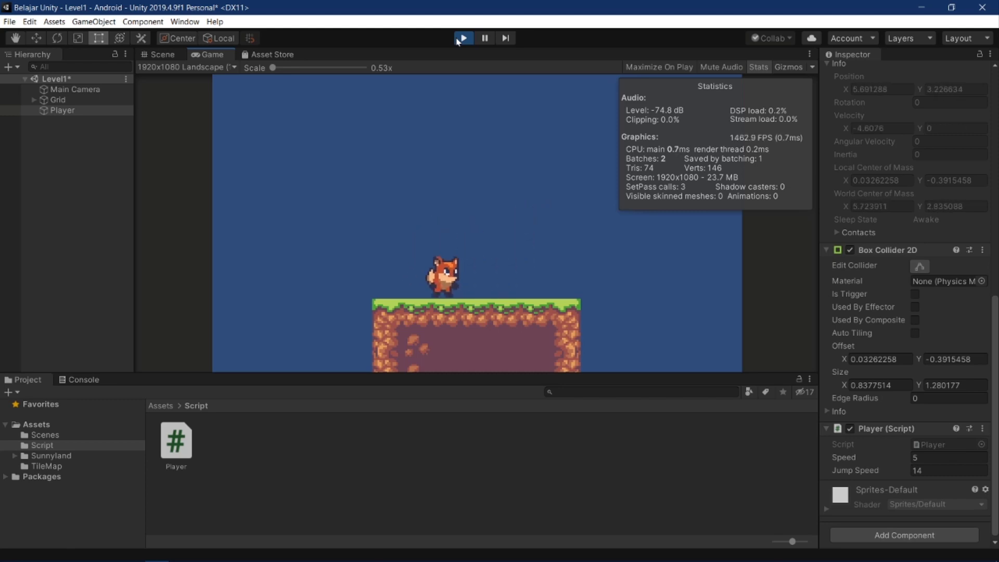
key("space")
left_click(462, 38)
- Lower the Rigidbody 2D Gravity Scale to 4 and select Jump Speed for editing
scroll(856, 203, "up", 10)
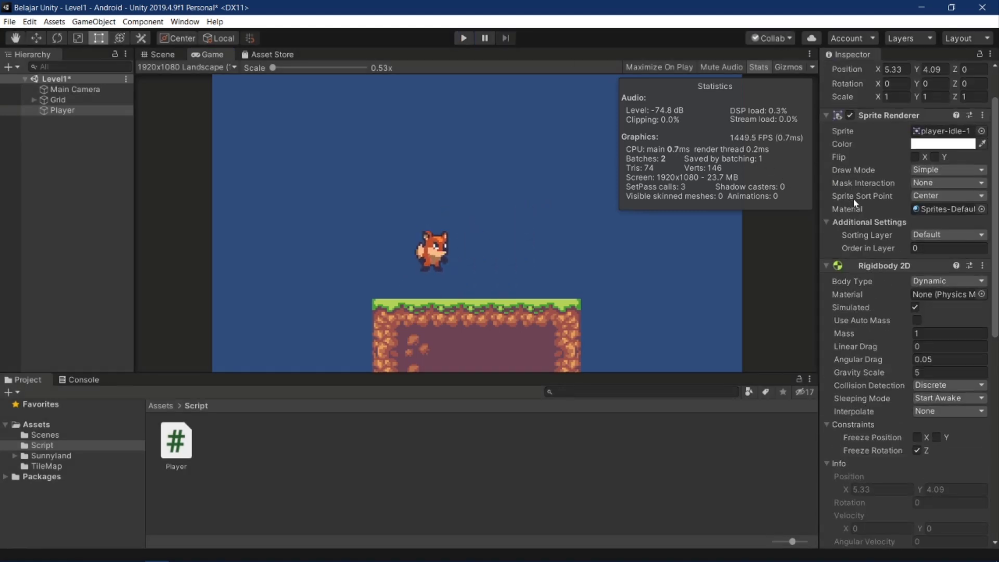
left_click(917, 372)
type("4")
scroll(931, 369, "down", 10)
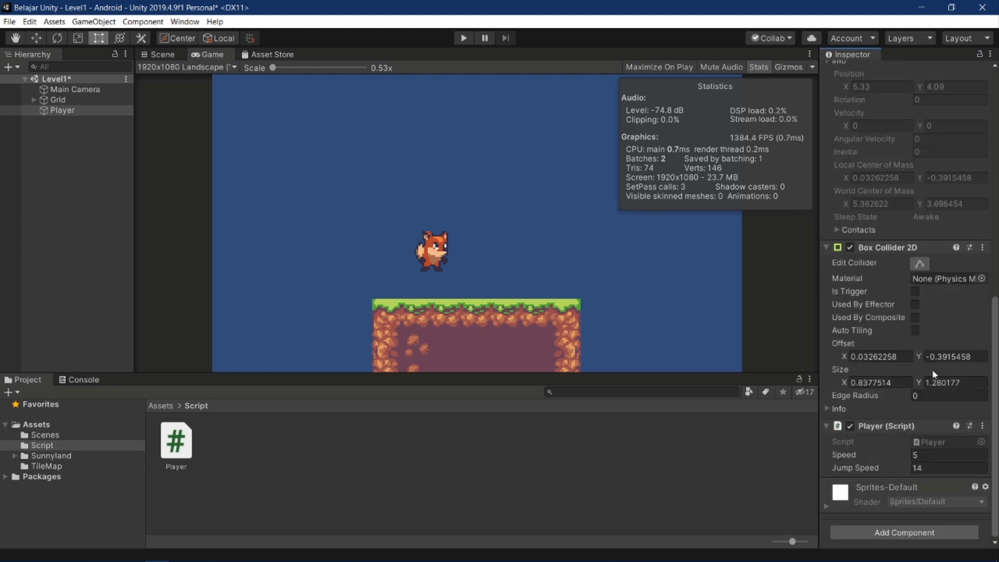
left_click(920, 468)
left_click(921, 468)
type("12")
- Test-run the game, moving the fox right and jumping
left_click(461, 38)
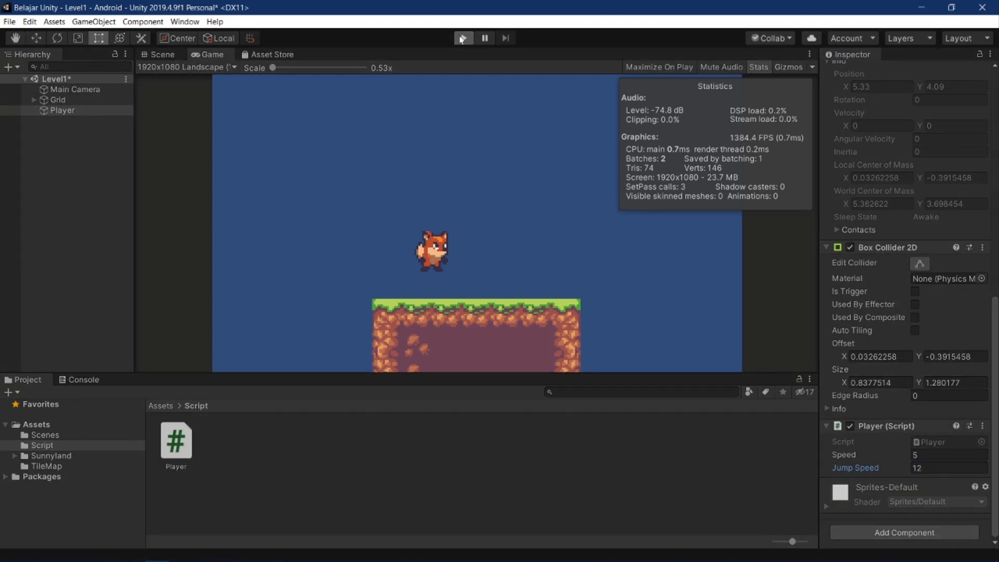
key("Right")
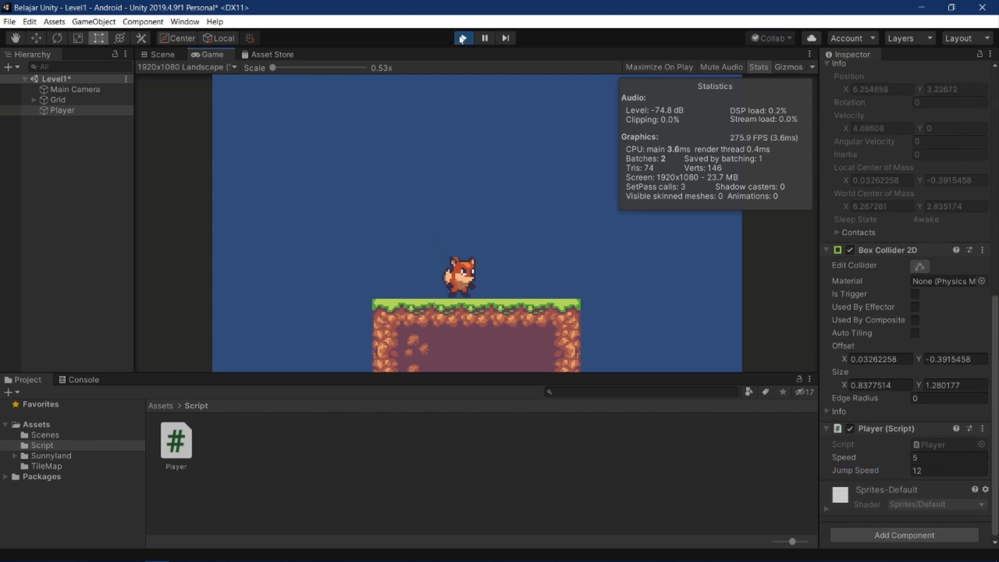
key("space")
left_click(461, 38)
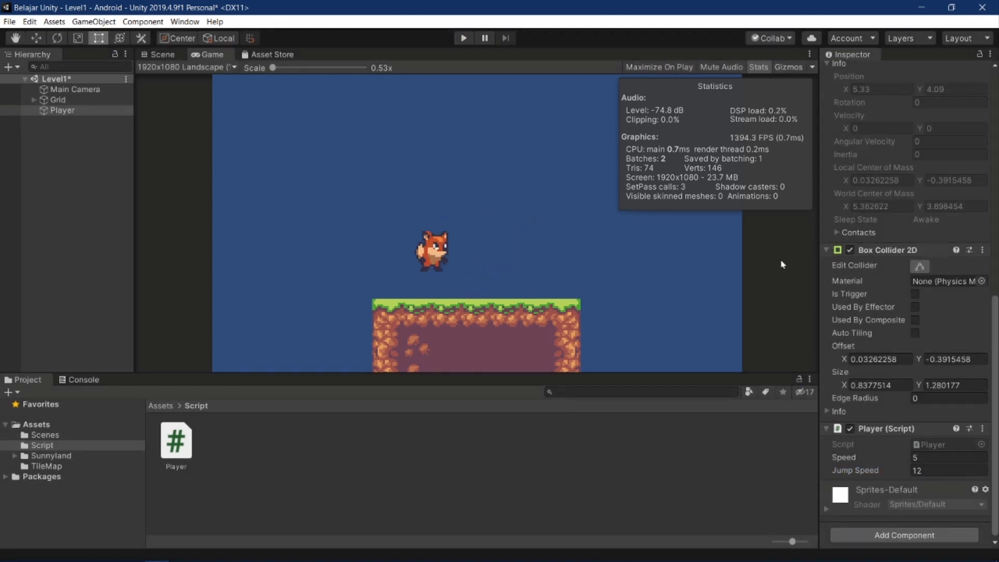
- Set Jump Speed to 19 and test the fox's higher jump
left_click(947, 471)
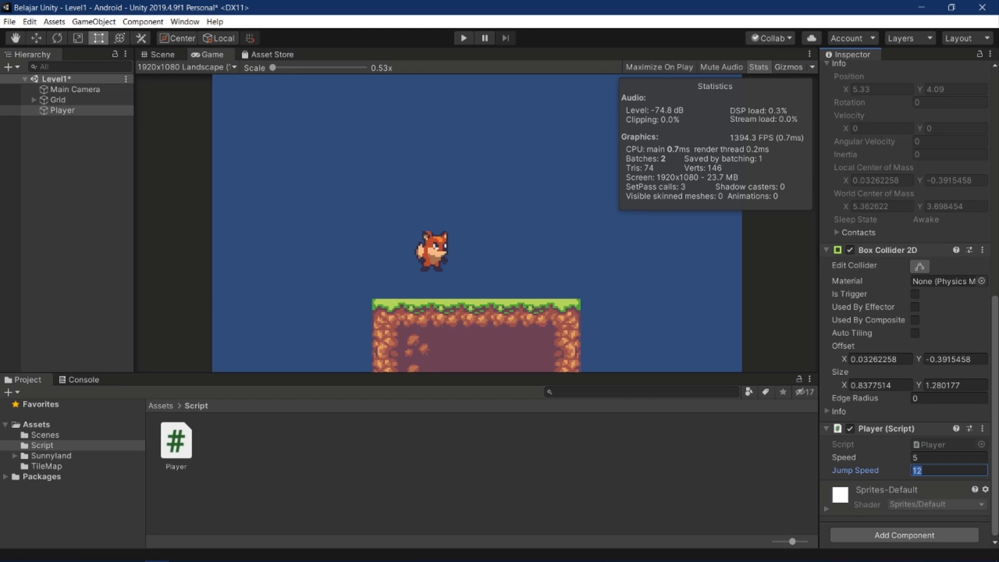
type("19")
left_click(463, 38)
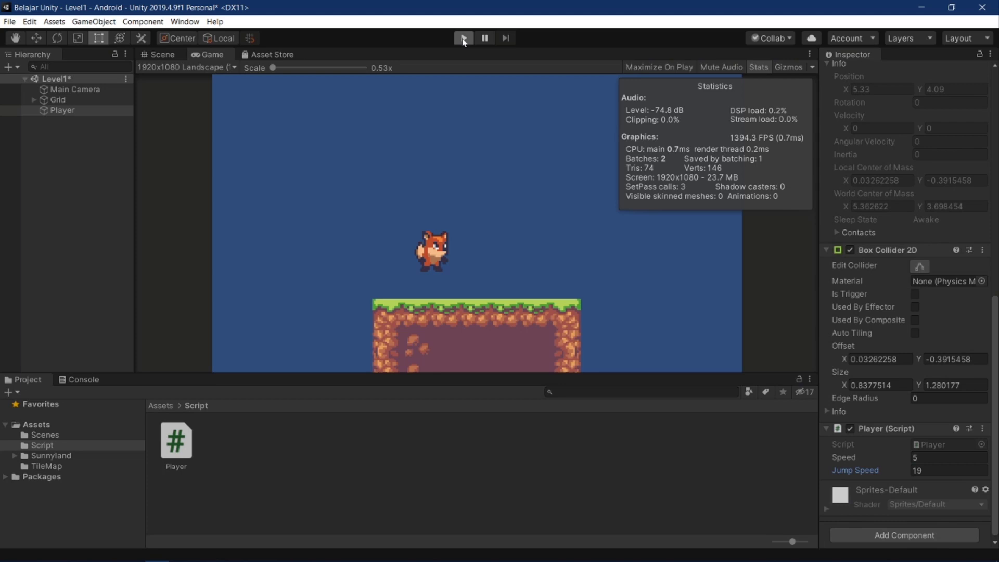
key("Right")
key("space")
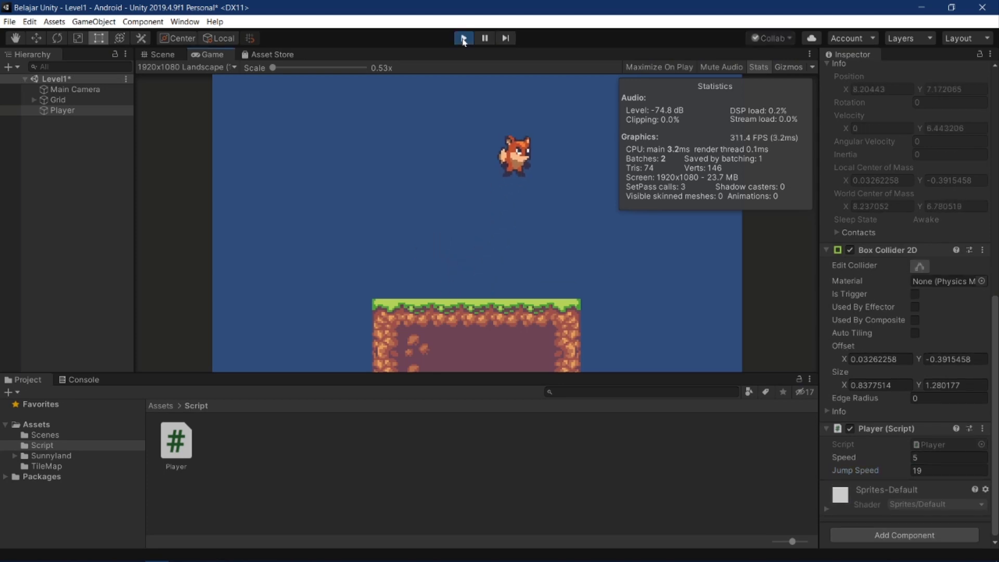
key("Left")
left_click(463, 38)
- Lower Jump Speed to 15 and test jumping left and right
left_click(936, 470)
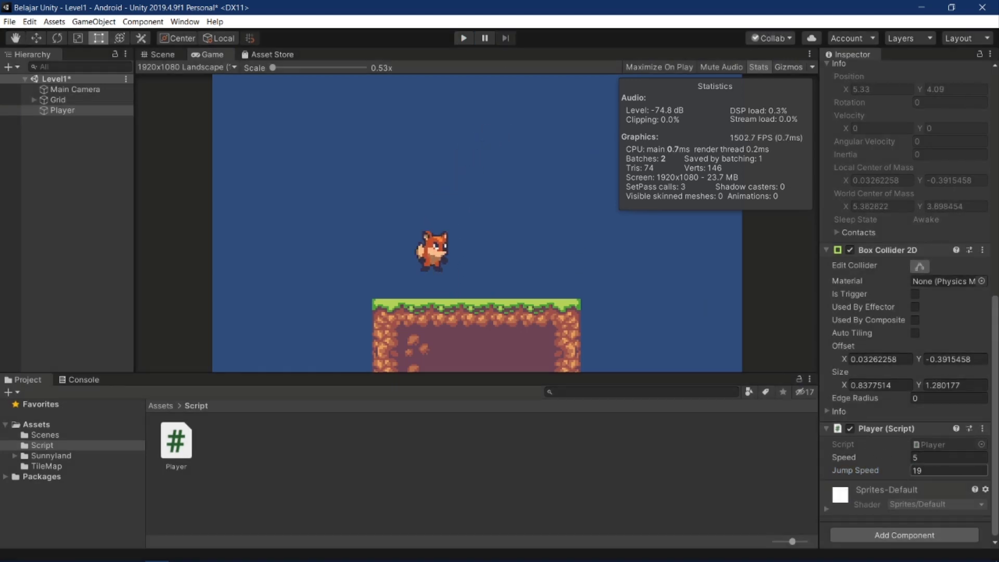
left_click(931, 470)
key("BackSpace")
type("5")
left_click(463, 39)
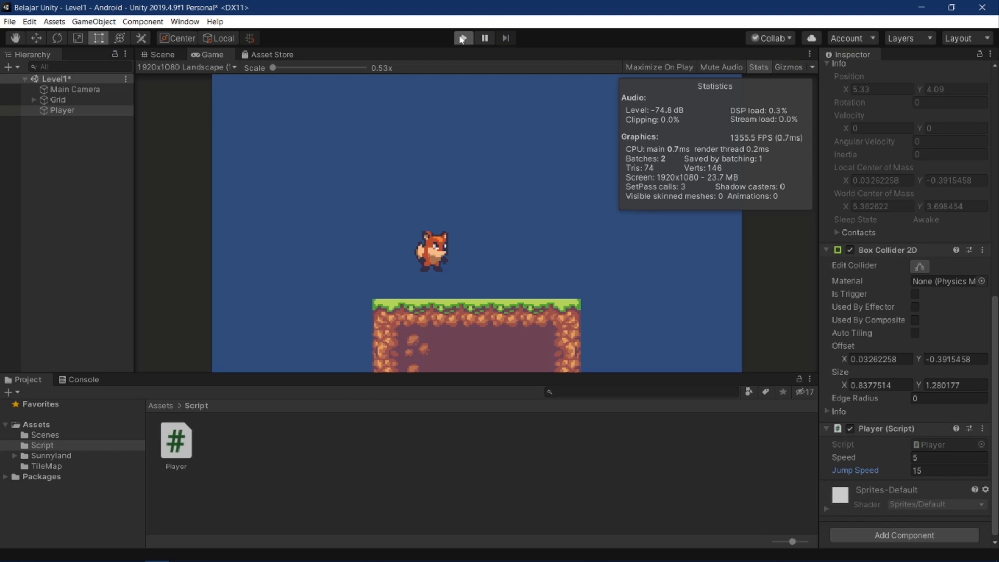
key("space")
key("Right")
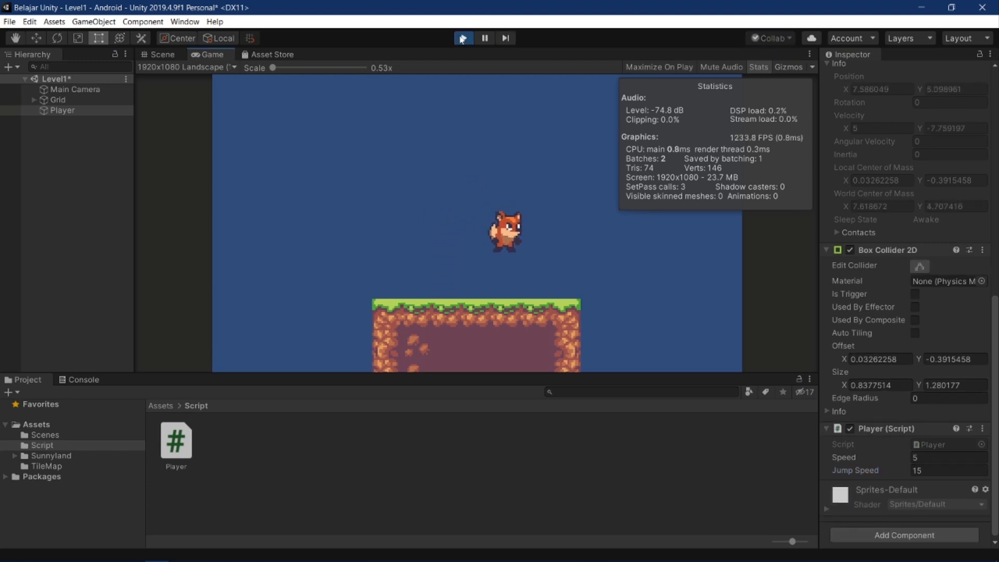
key("Left")
key("space")
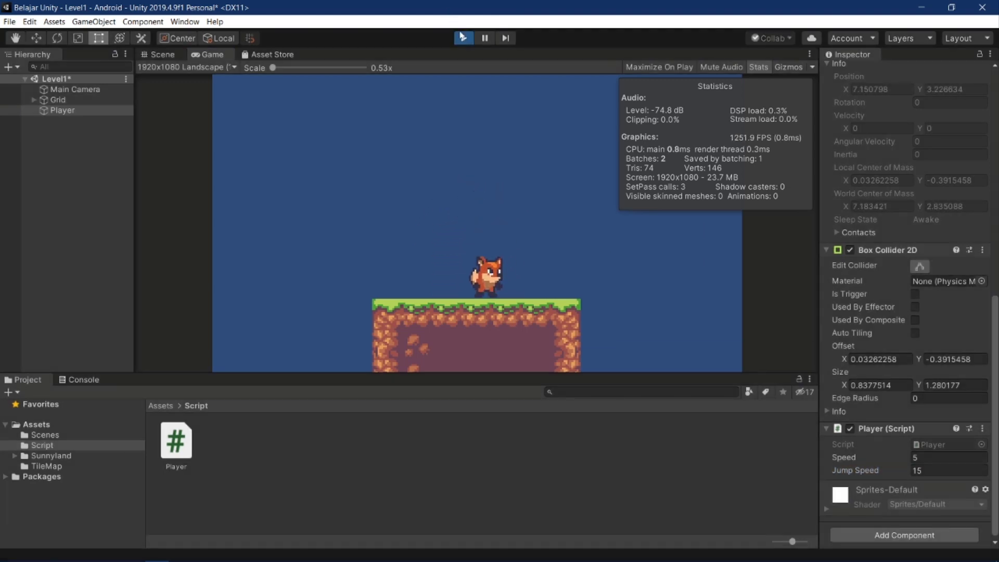
left_click(462, 37)
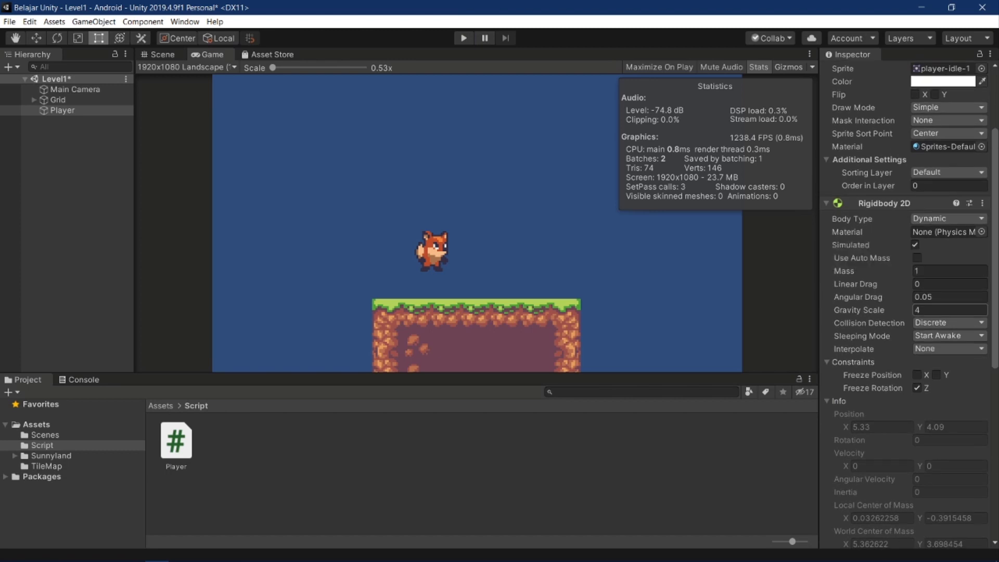
- Set Jump Speed to 17, test the jump, then return to the Scene view
left_click(950, 309)
scroll(923, 364, "down", 10)
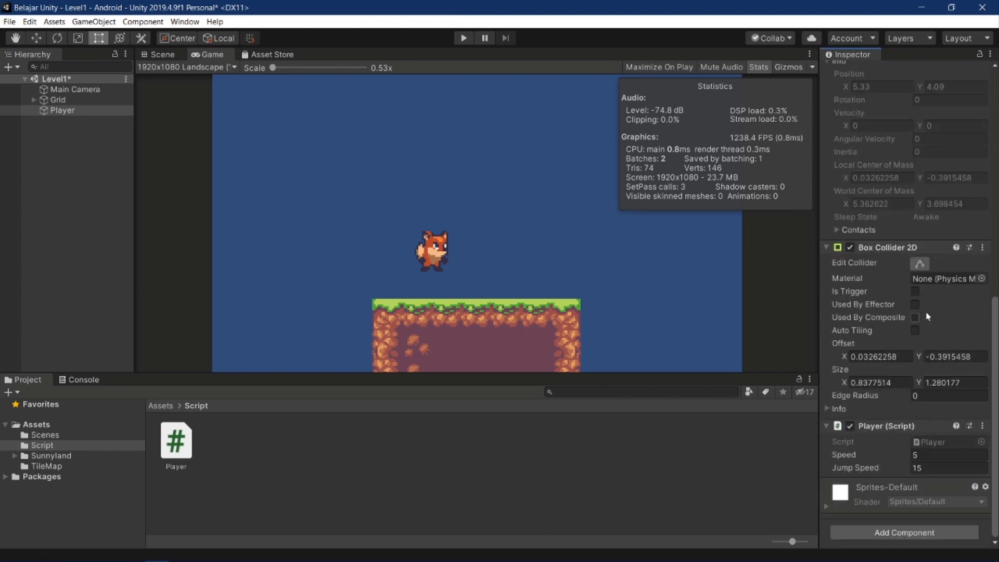
left_click(934, 470)
double_click(935, 470)
type("17")
left_click(473, 39)
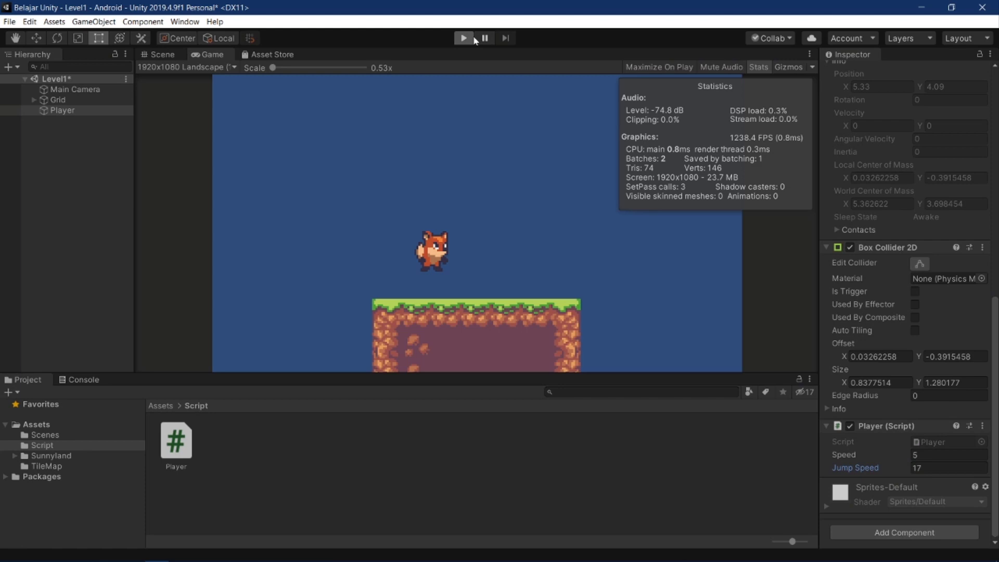
key("Right")
key("space")
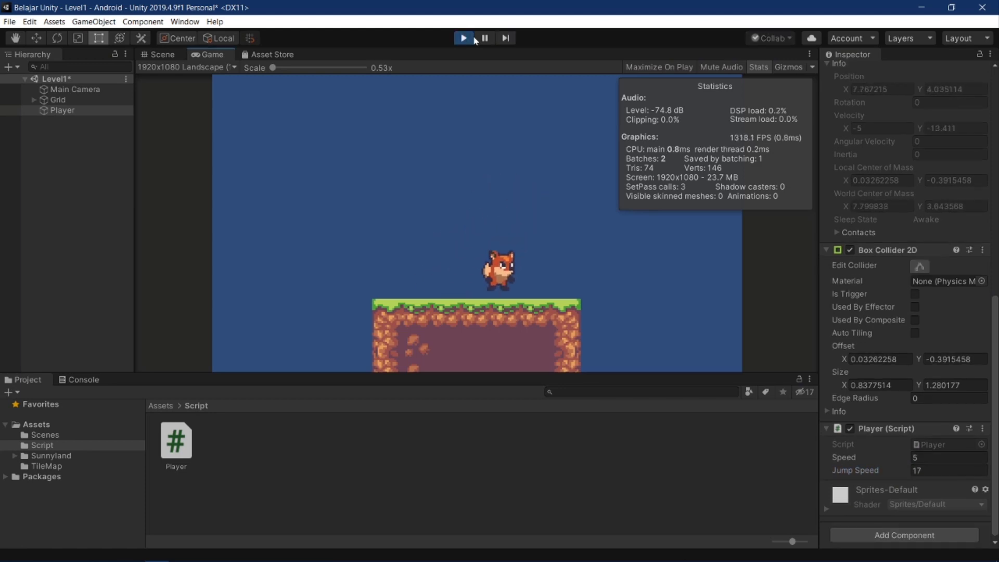
key("space")
left_click(473, 39)
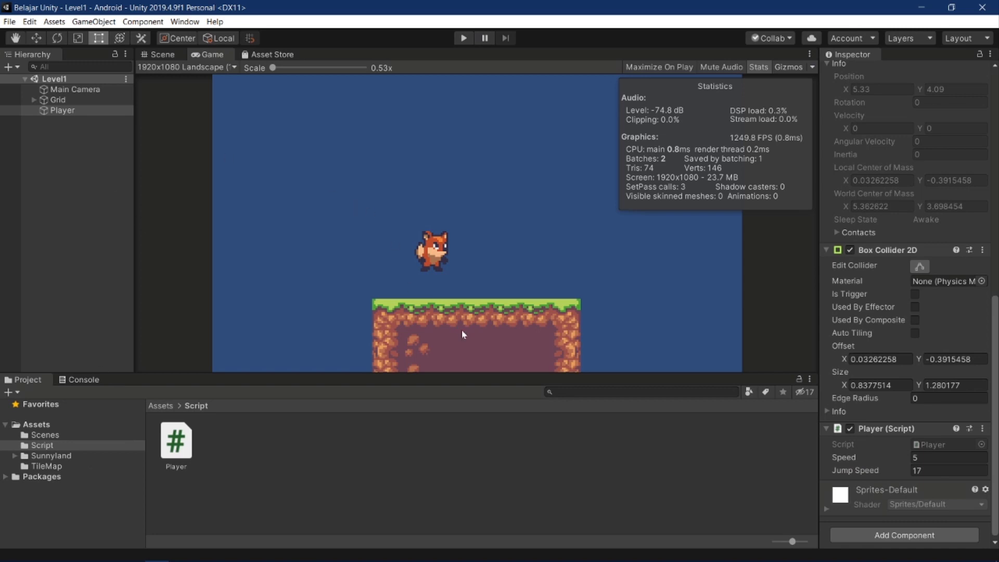
left_click(163, 54)
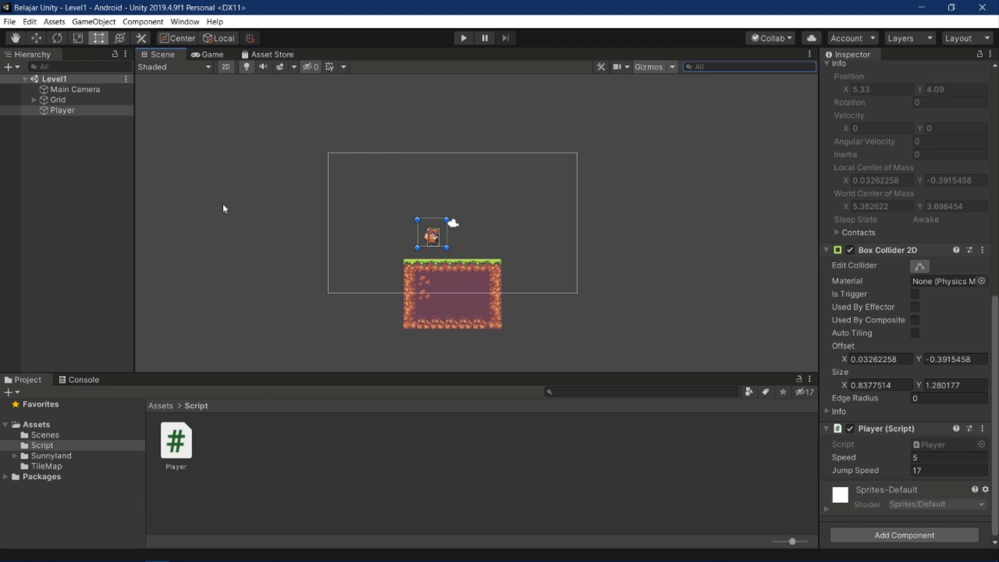
- Open the Animation window with Ctrl+6 and dock it in the bottom panel
key("ctrl+6")
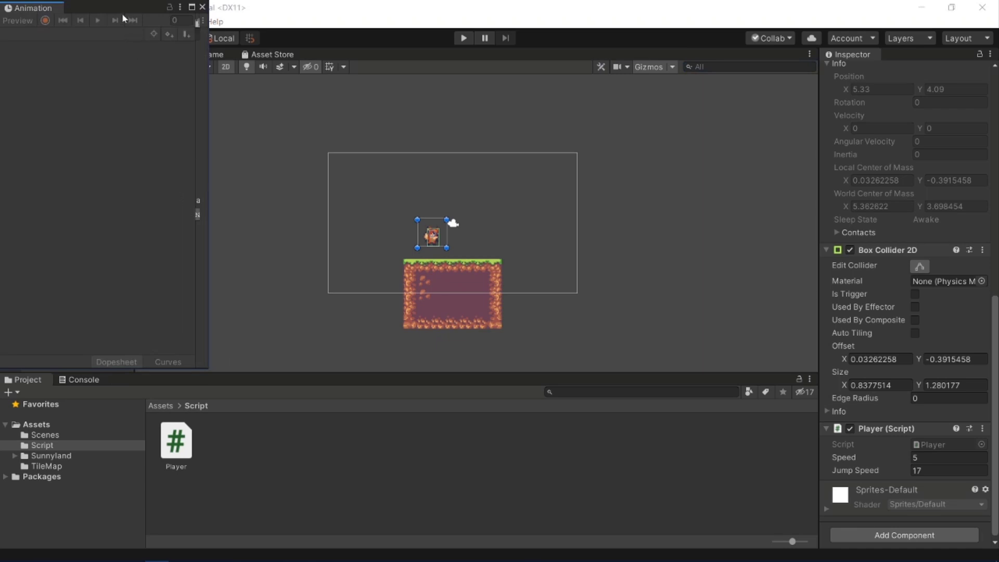
left_click_drag(52, 10, 161, 417)
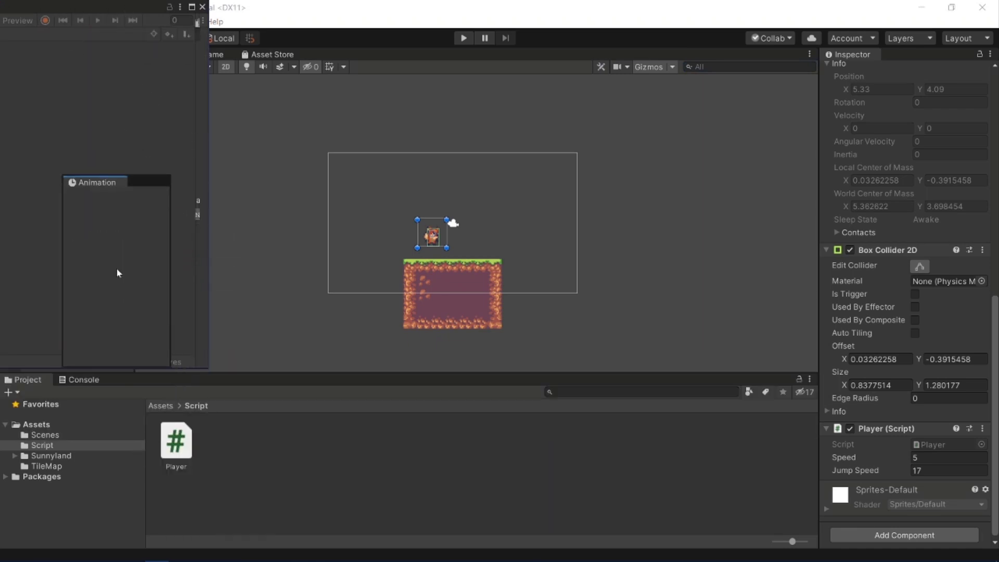
mouse_move(188, 420)
left_mouse_down()
mouse_move(43, 92)
mouse_move(248, 403)
mouse_move(245, 395)
left_mouse_up()
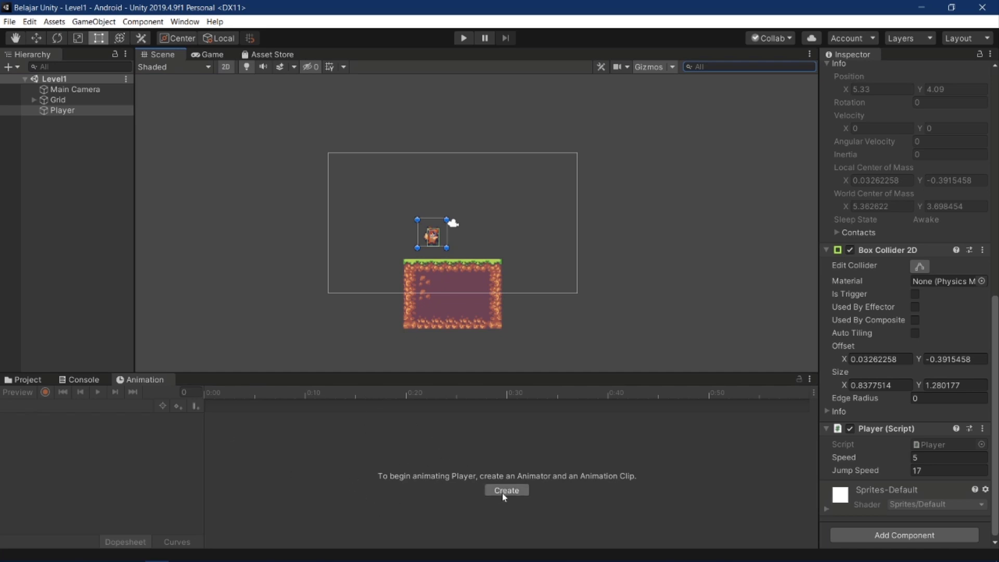
- Select Player and create a new animation clip named Player_idle
left_click(55, 99)
left_click(58, 111)
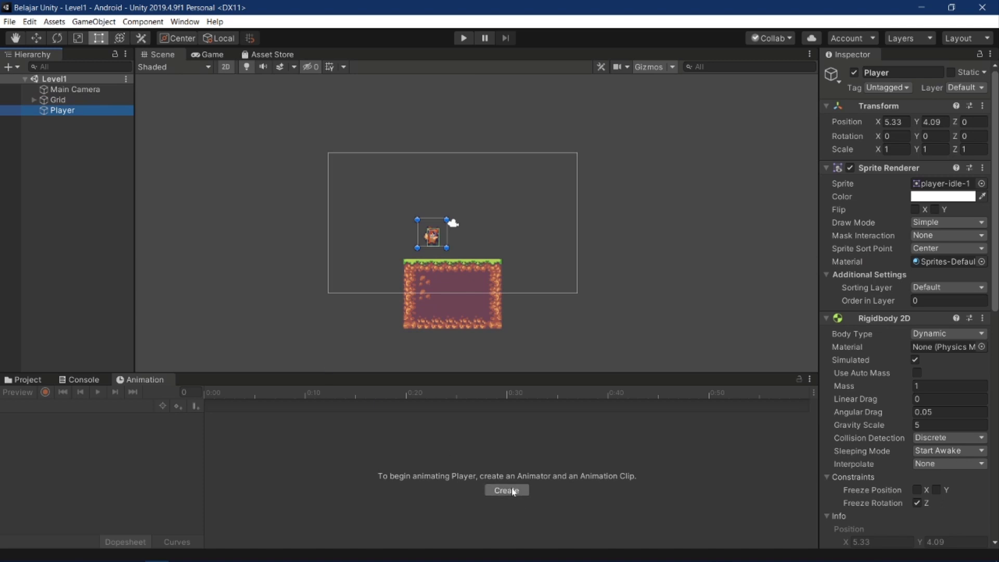
left_click(512, 491)
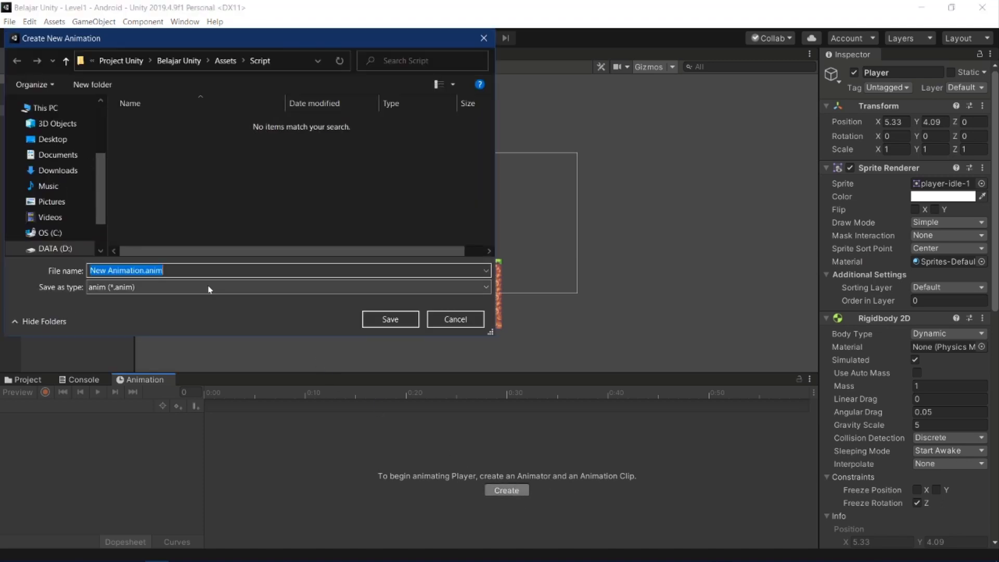
type("I")
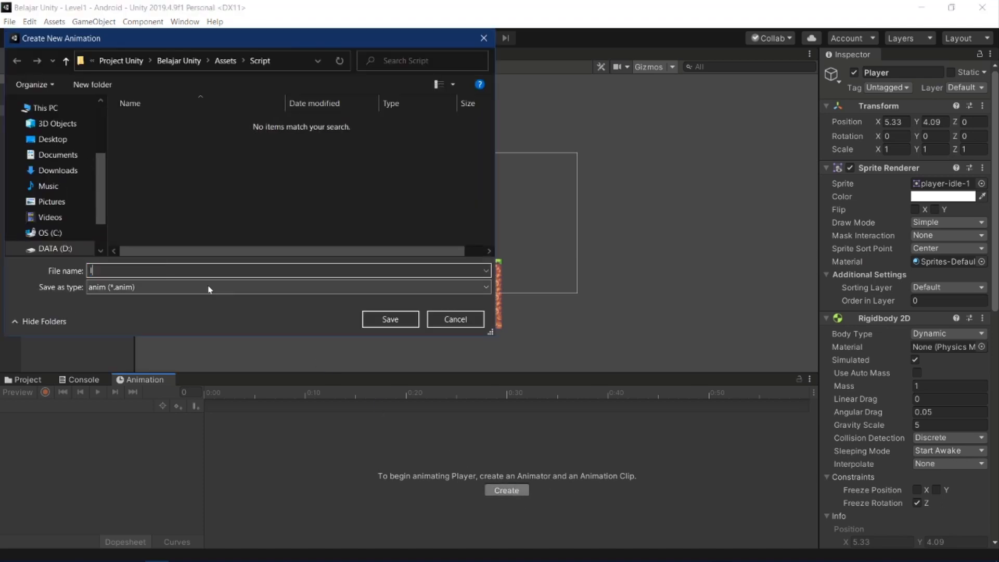
type("dle")
type("Player")
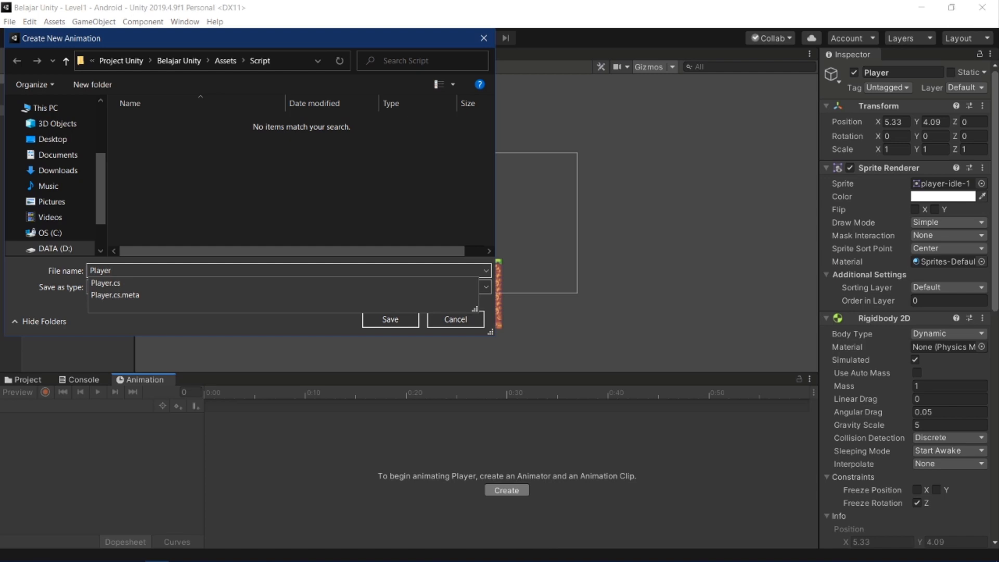
type(" i")
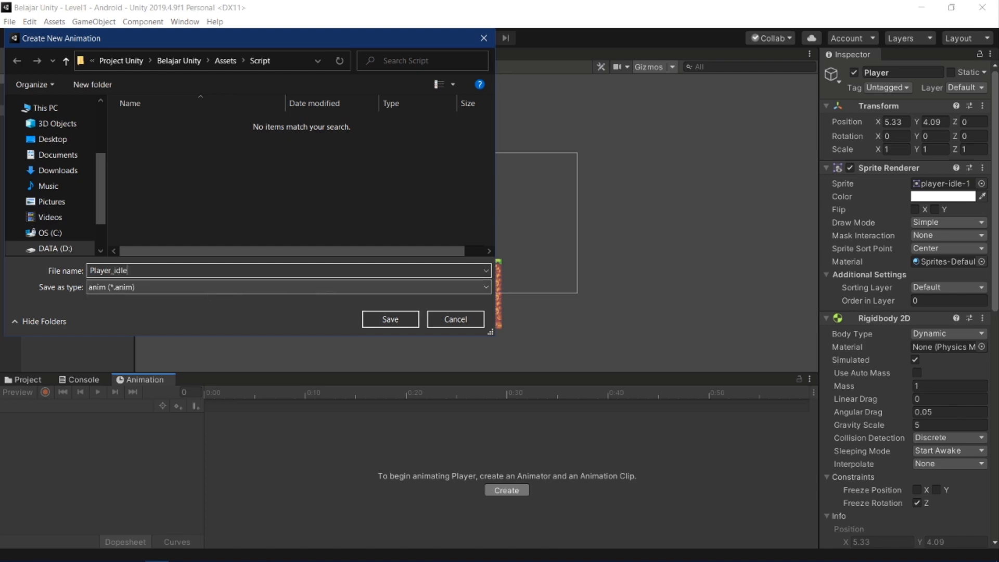
key("Return")
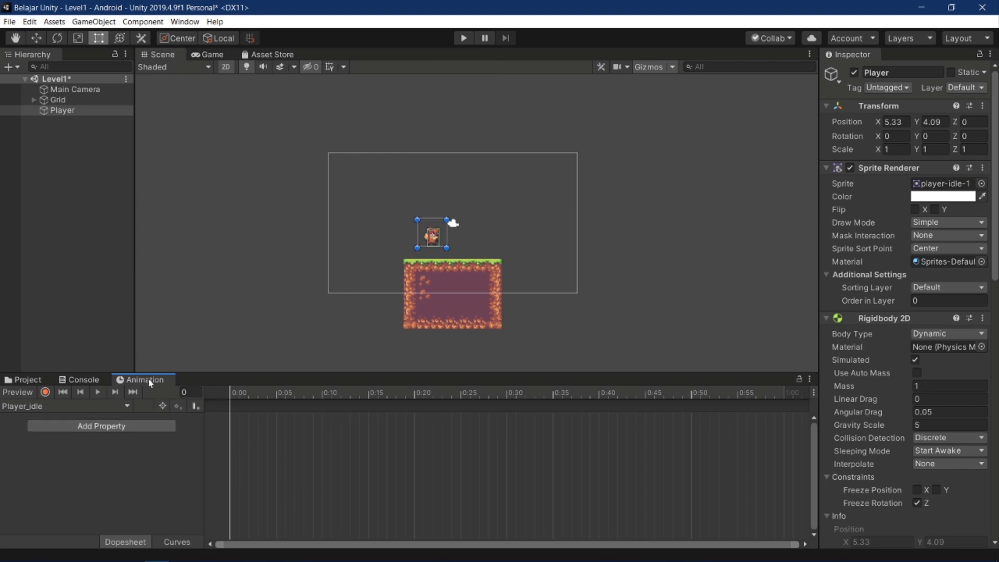
- Re-dock the Animation window in the lower panel and widen its timeline
left_click_drag(150, 383, 451, 432)
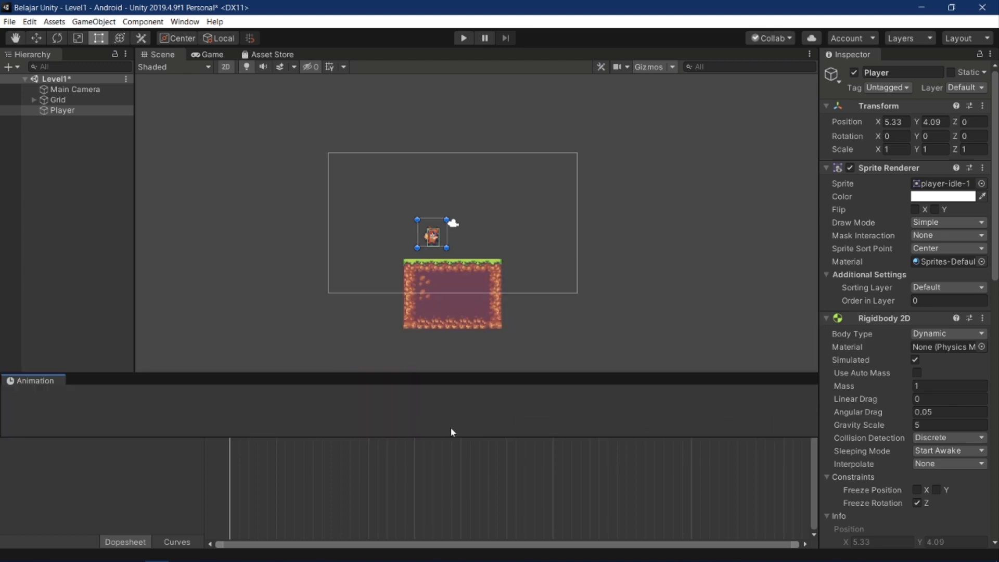
left_click_drag(451, 432, 671, 453)
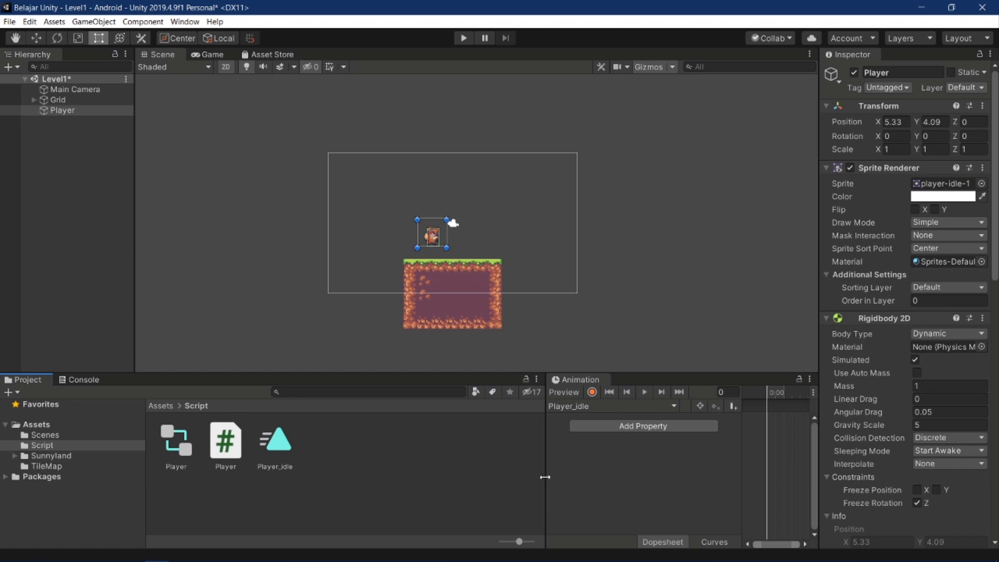
left_click_drag(548, 488, 138, 453)
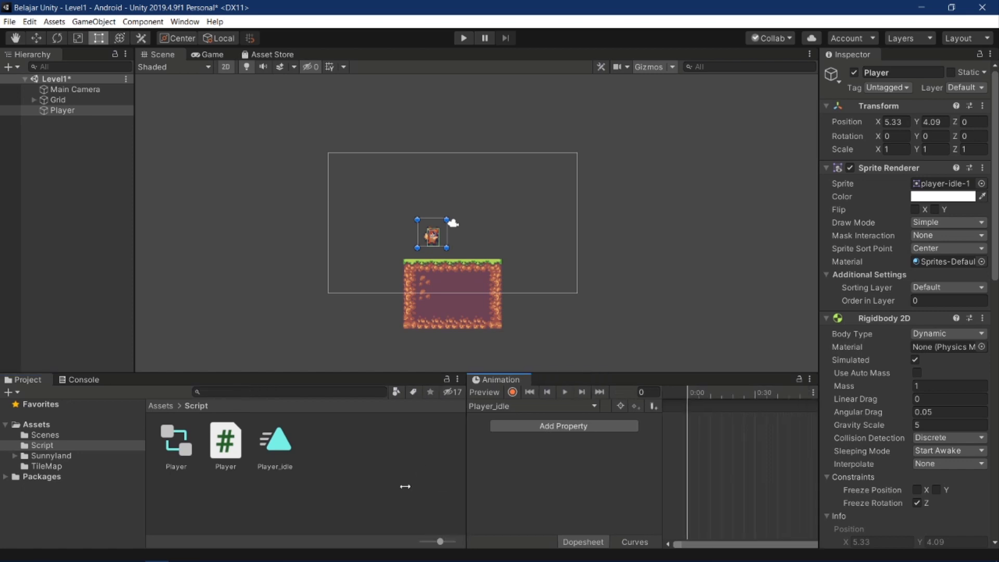
- Browse to Assets/Sunnyland/artwork/Sprites/player/idle in the Project panel
left_click(51, 457)
double_click(176, 445)
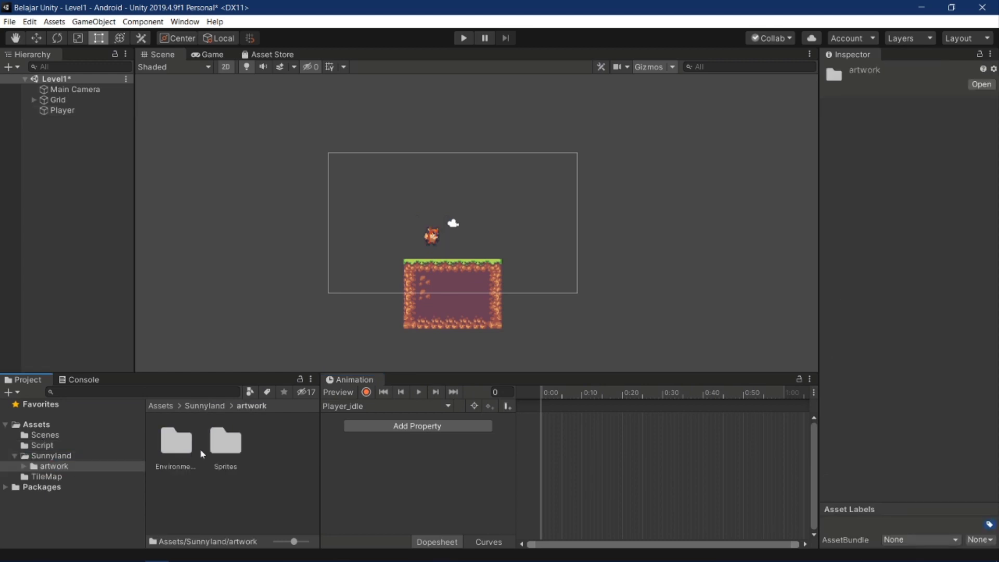
double_click(218, 445)
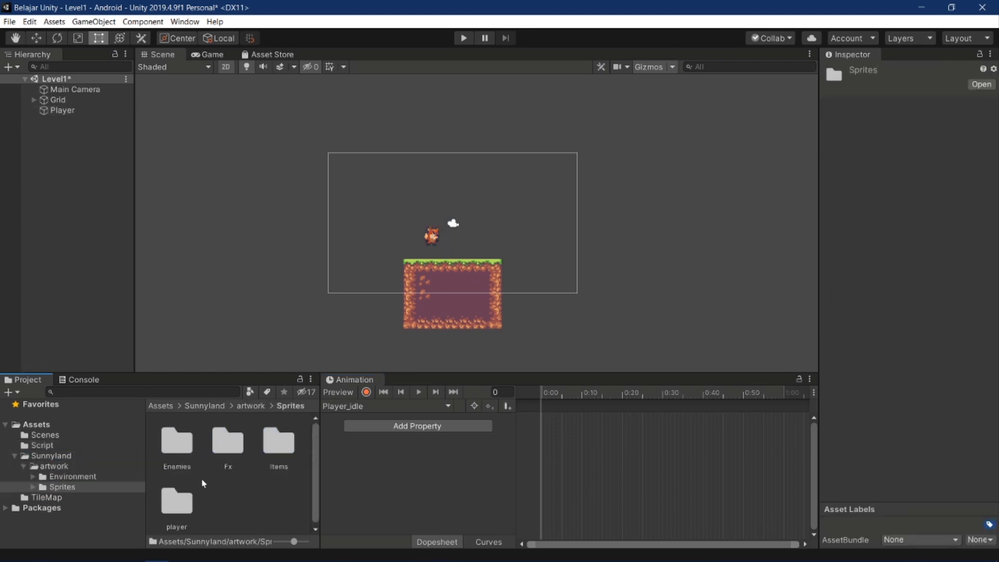
double_click(175, 499)
left_click(227, 446)
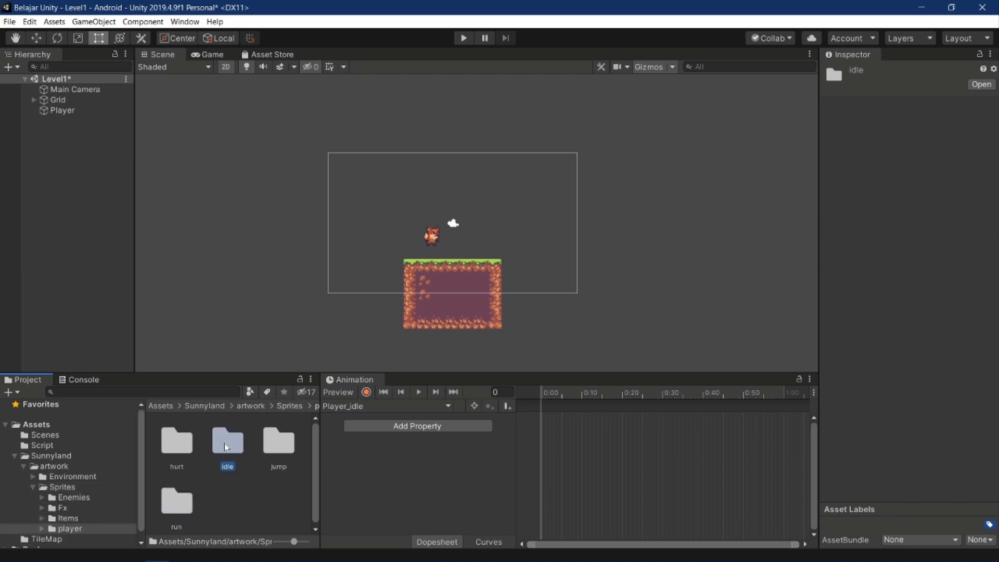
double_click(226, 446)
- Drag the four player-idle sprites into the Player_idle timeline as frames
left_click(175, 467)
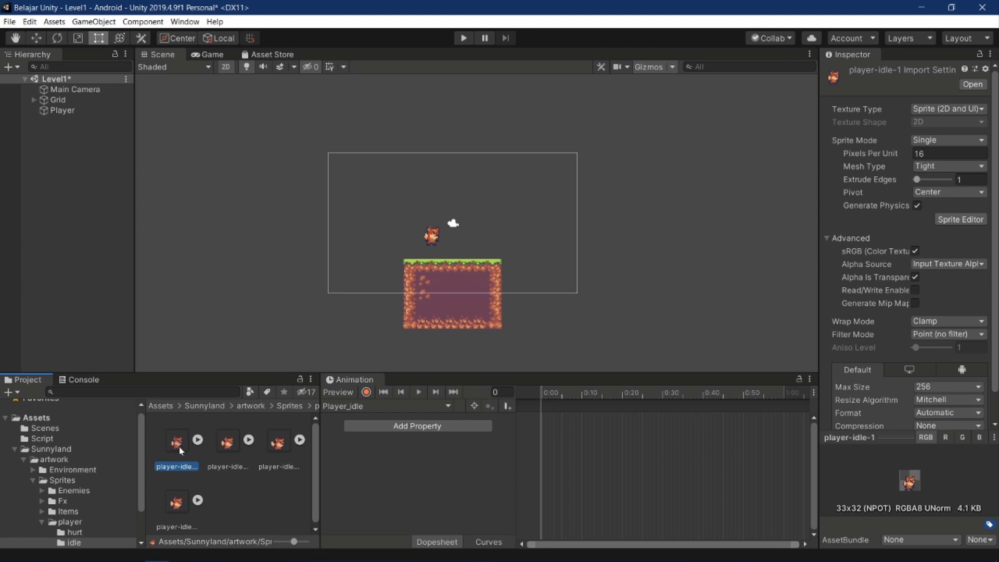
left_click(179, 500, "shift")
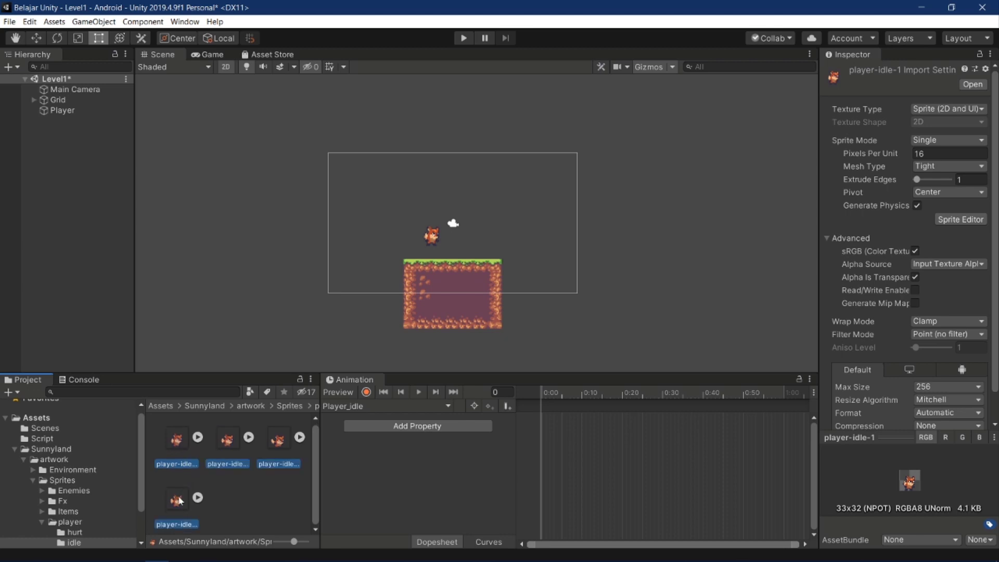
left_click(936, 153)
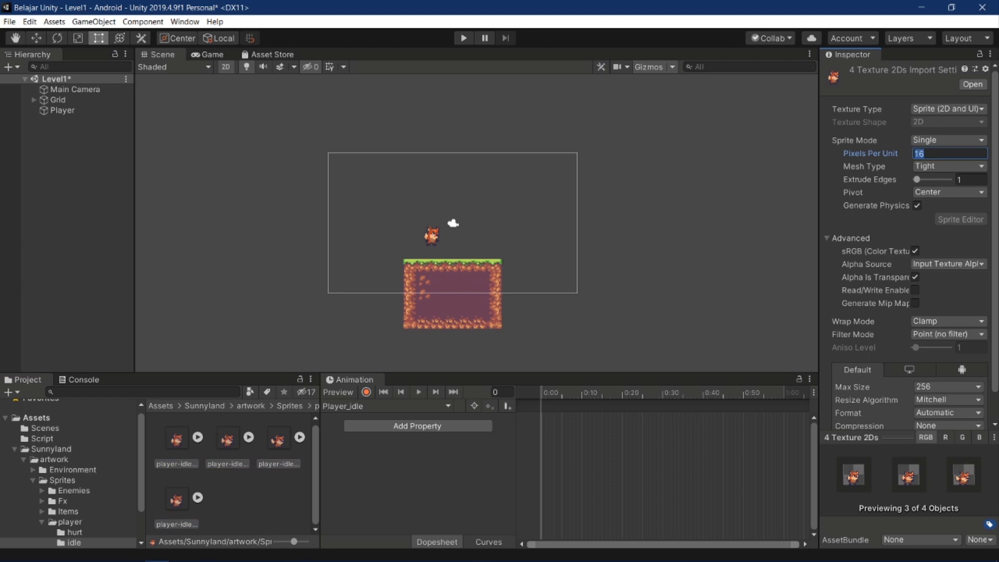
left_click(172, 444)
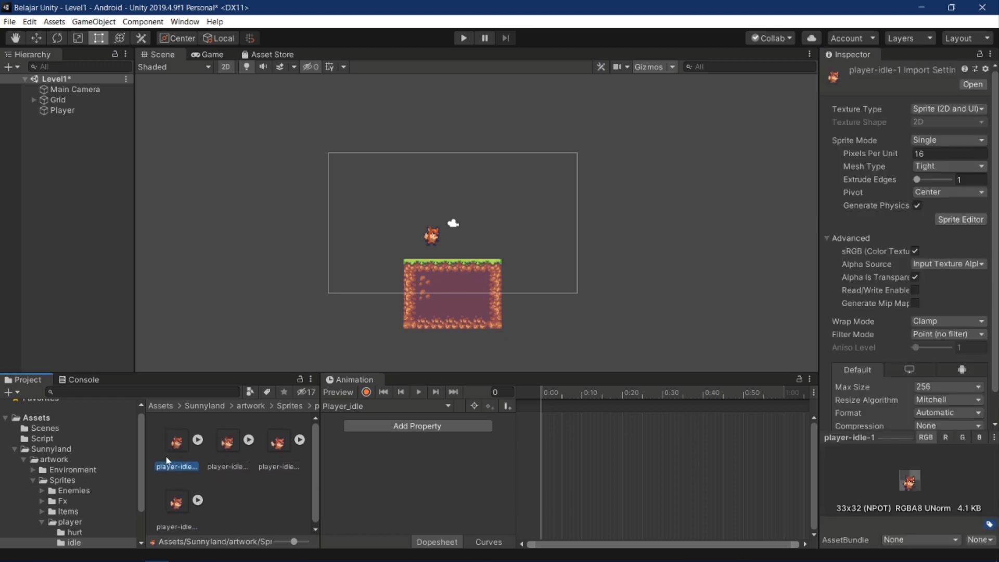
left_click(177, 501, "shift")
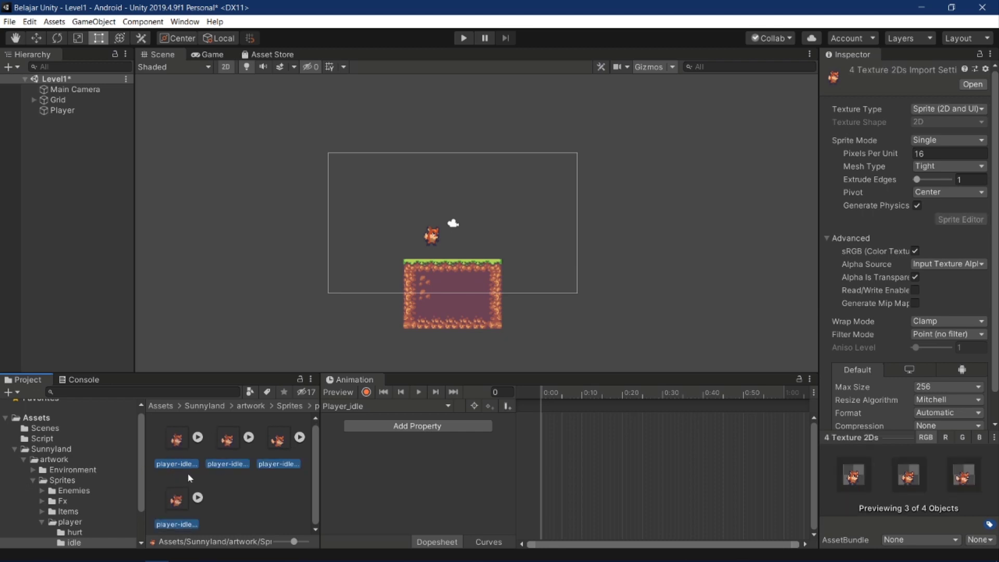
left_click(177, 445)
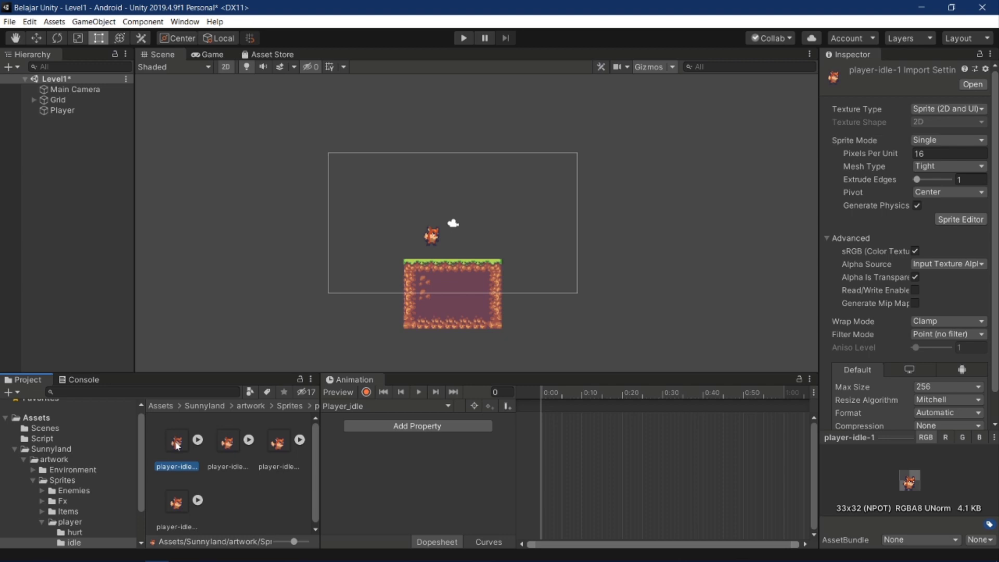
left_click(177, 496, "shift")
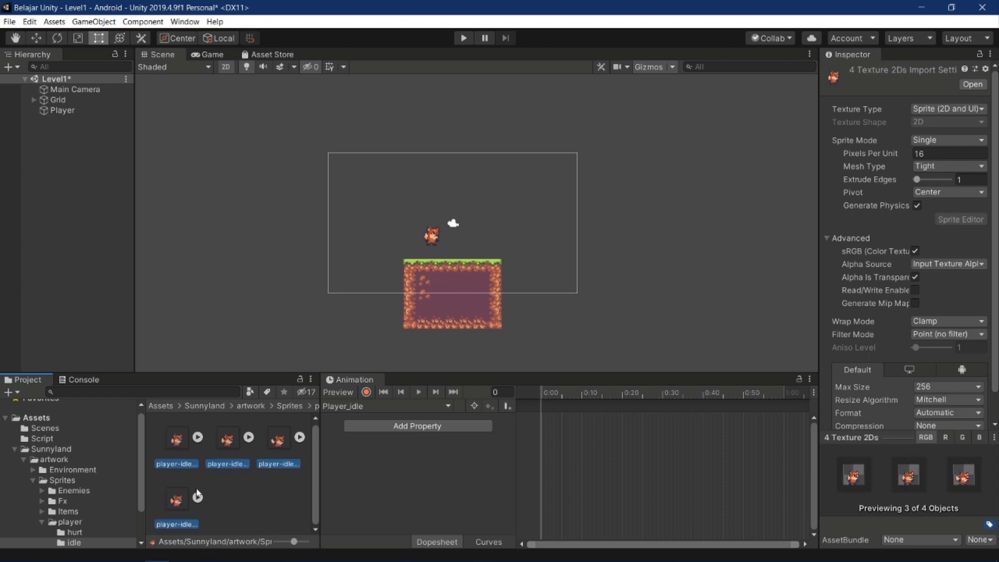
left_click_drag(197, 493, 541, 462)
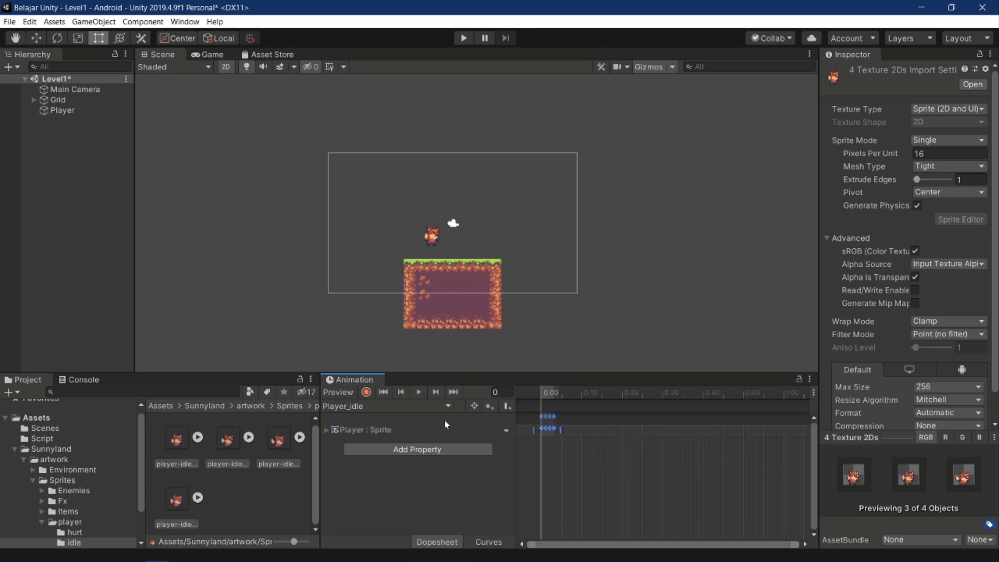
- Preview the idle animation, then dock Animation beside the Project and Console tabs
left_click(419, 392)
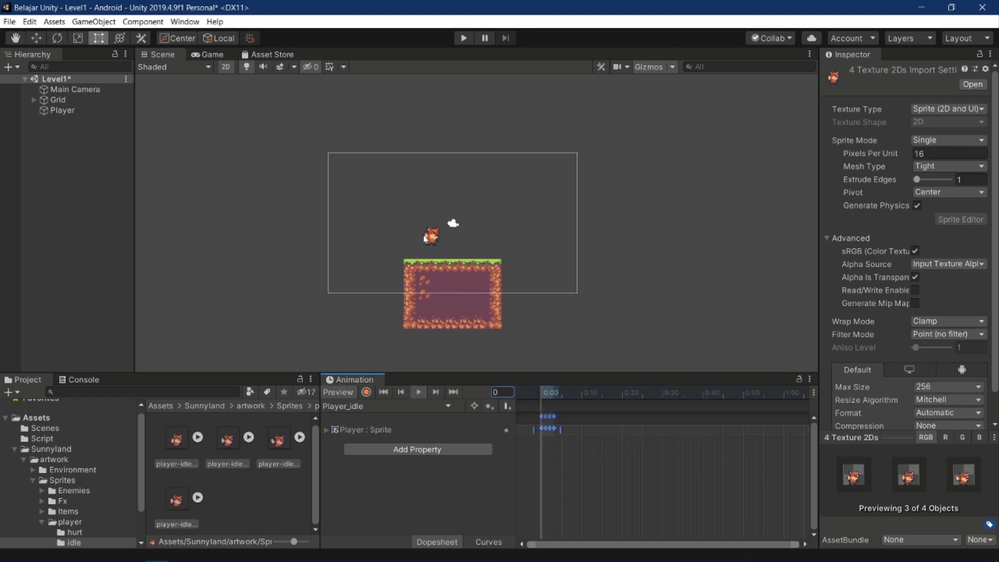
scroll(424, 238, "up", 3)
scroll(424, 238, "up", 3)
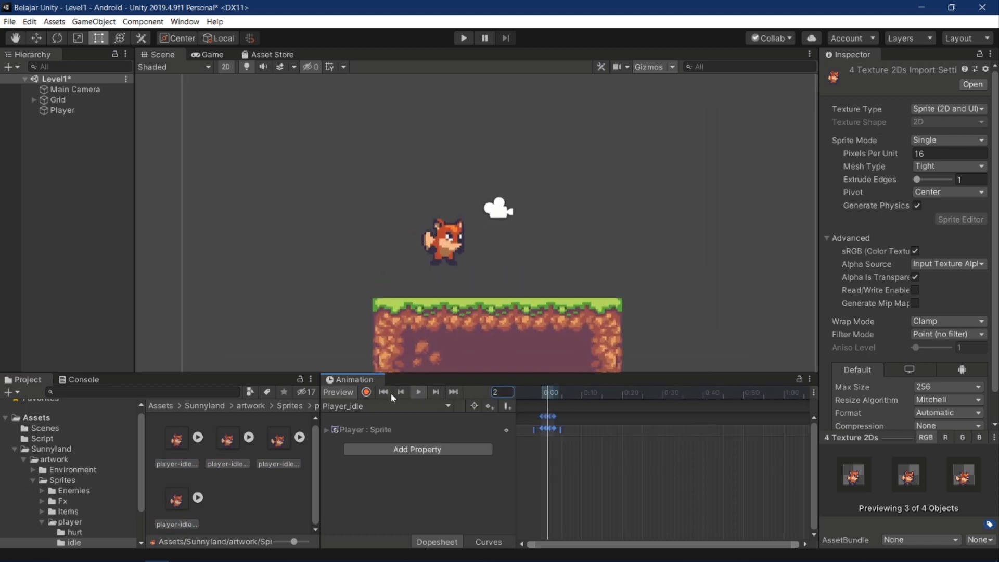
left_click(418, 391)
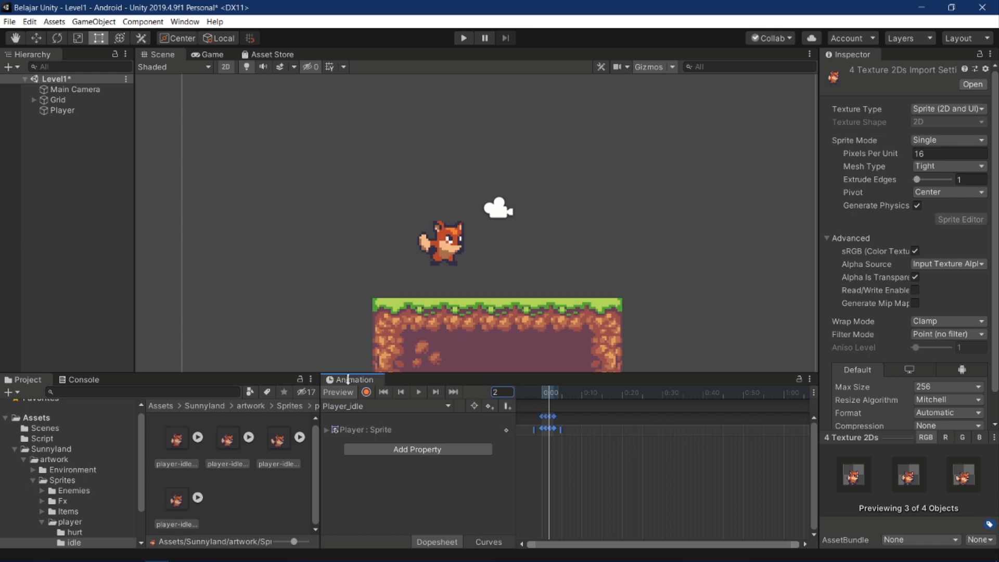
left_click_drag(348, 379, 203, 385)
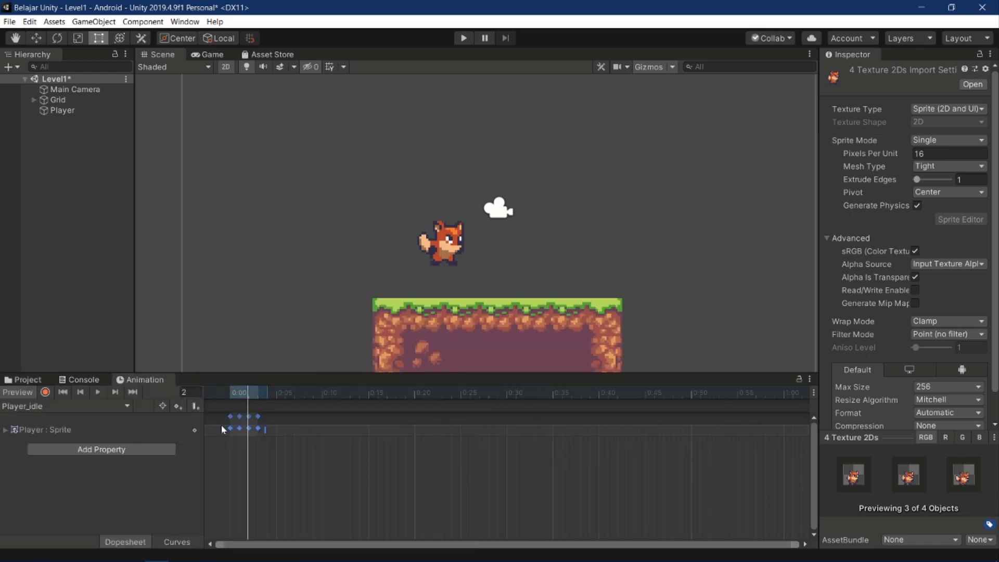
- Scrub the Player_idle playhead through frames 20, 5 and 0, then replay the preview
left_click_drag(243, 394, 232, 395)
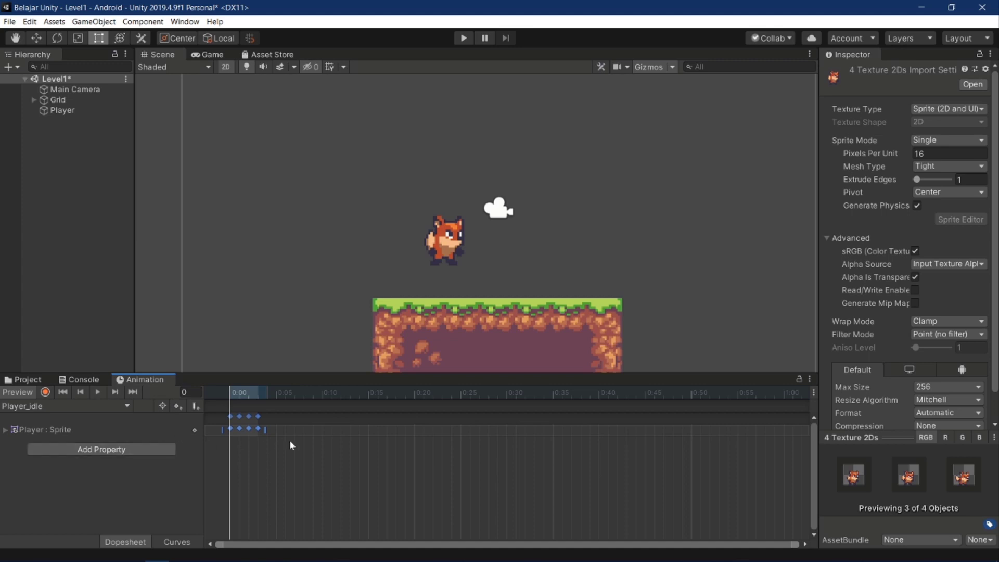
scroll(442, 479, "down", 1)
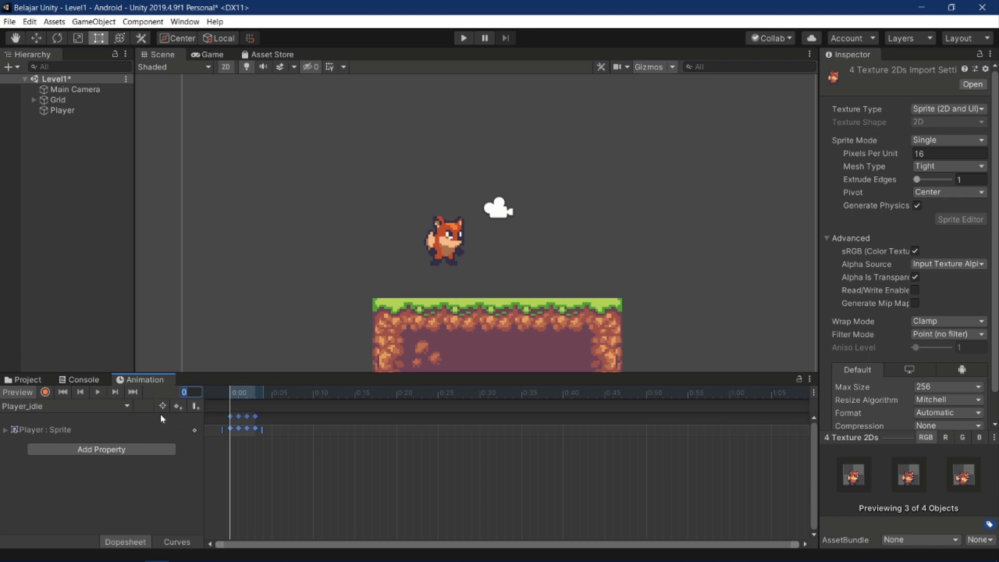
type("20")
key("Return")
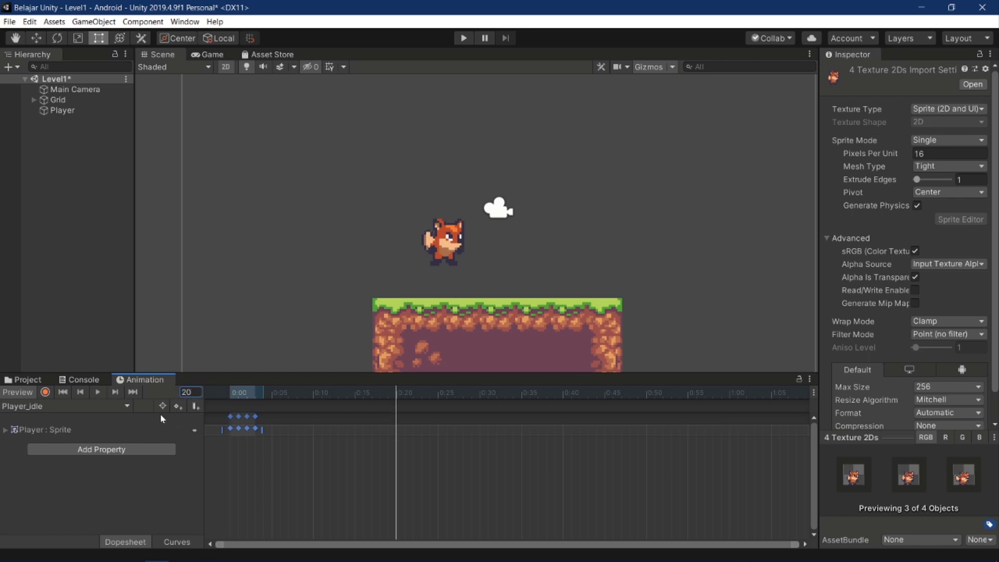
left_click(275, 398)
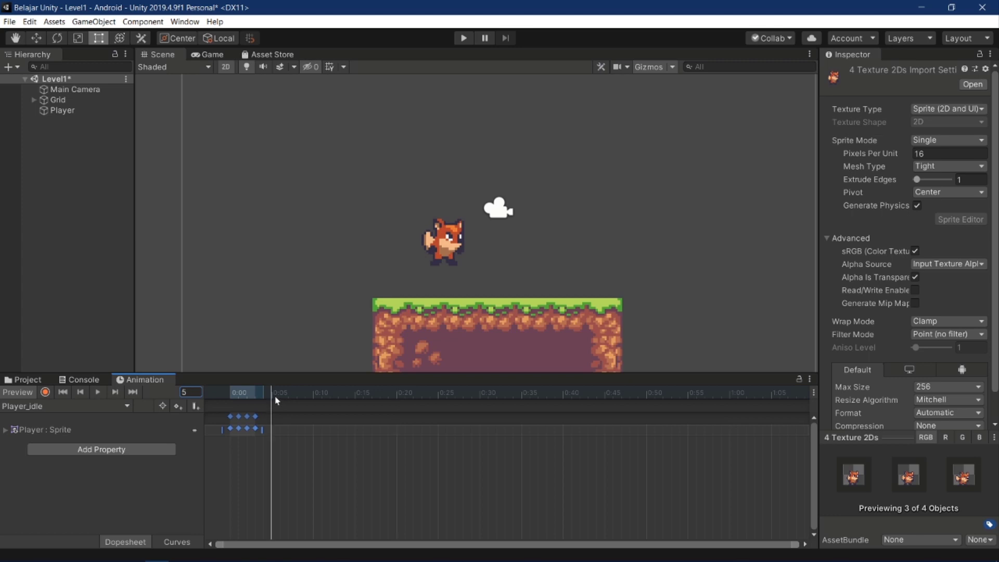
left_click(233, 397)
left_click(128, 406)
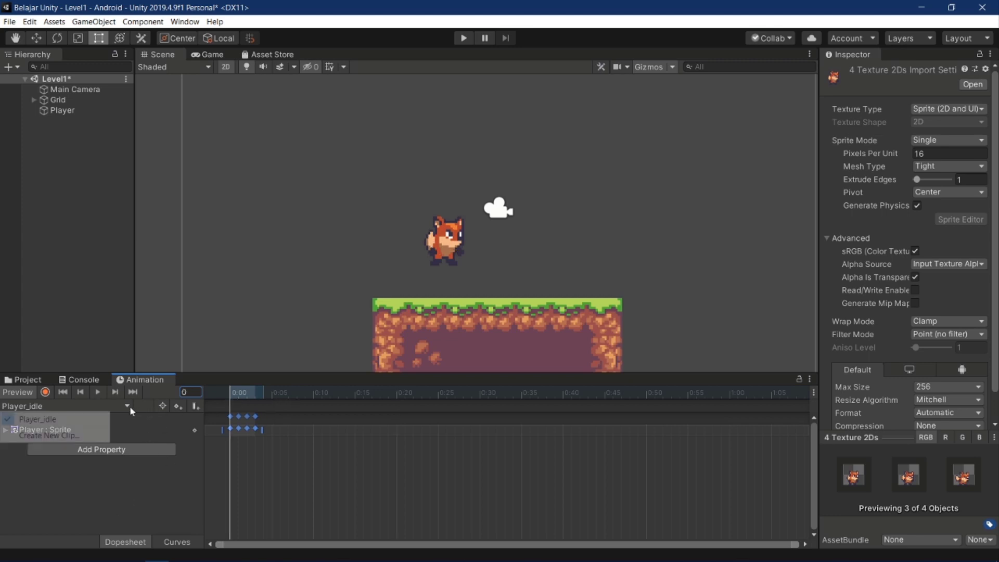
left_click(129, 406)
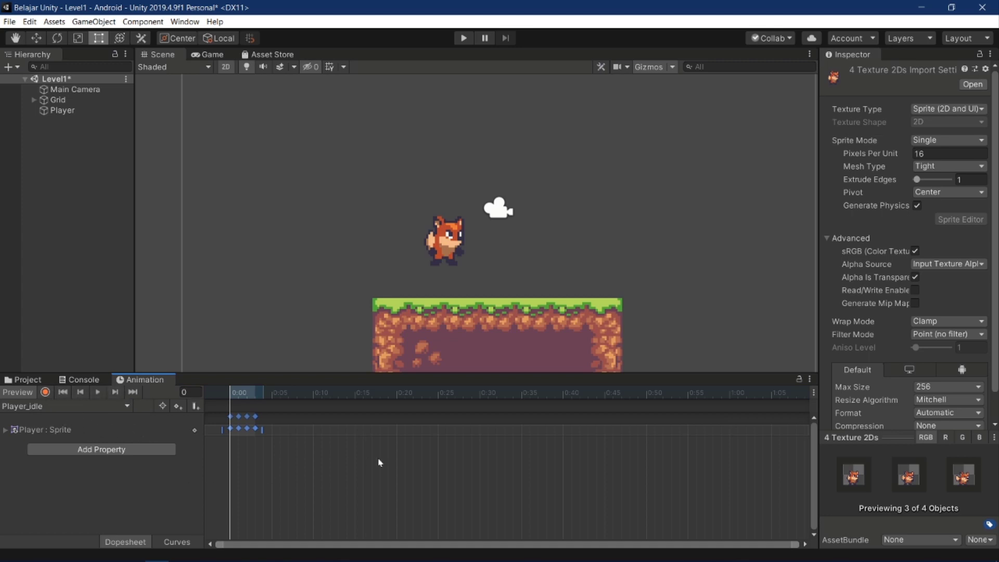
left_click(97, 392)
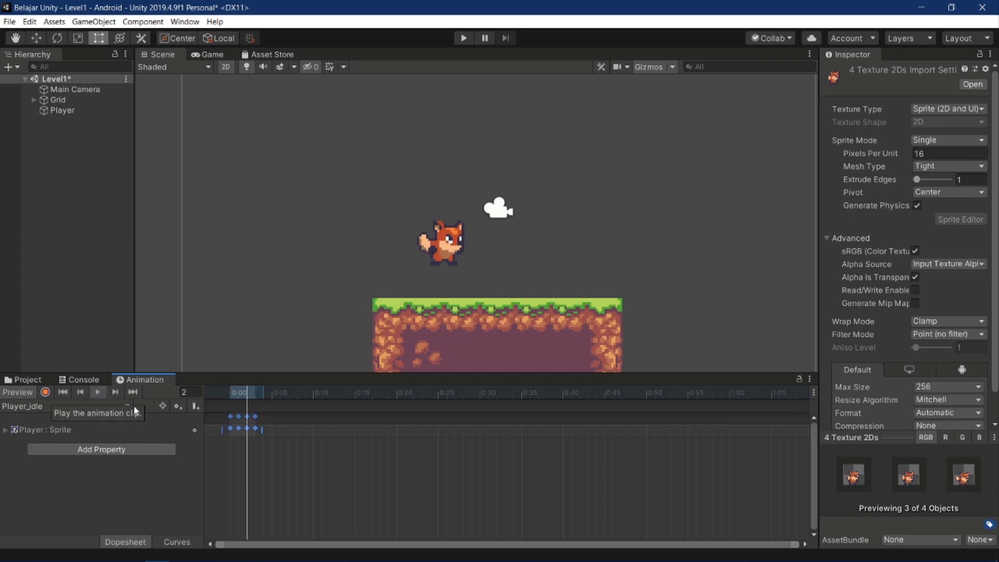
left_click(98, 392)
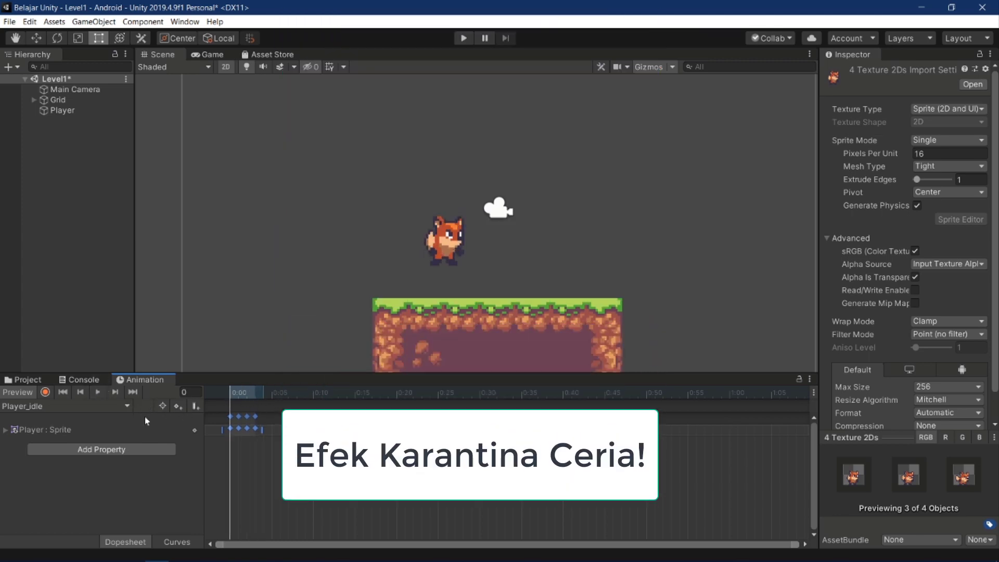
- Widen the timeline and stretch the idle keyframes out to about 0:19, checking playback
left_click_drag(204, 436, 466, 437)
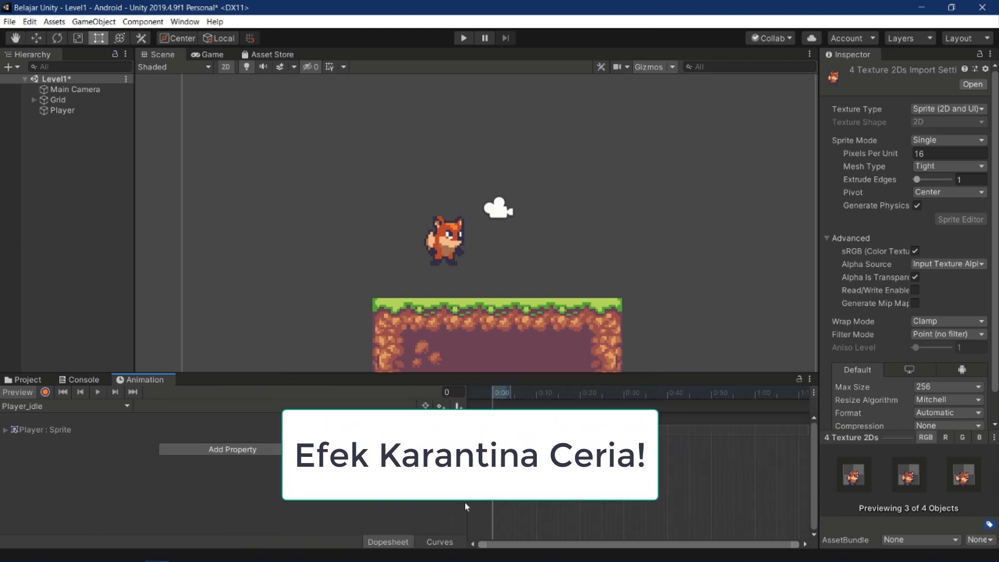
left_click_drag(466, 505, 243, 478)
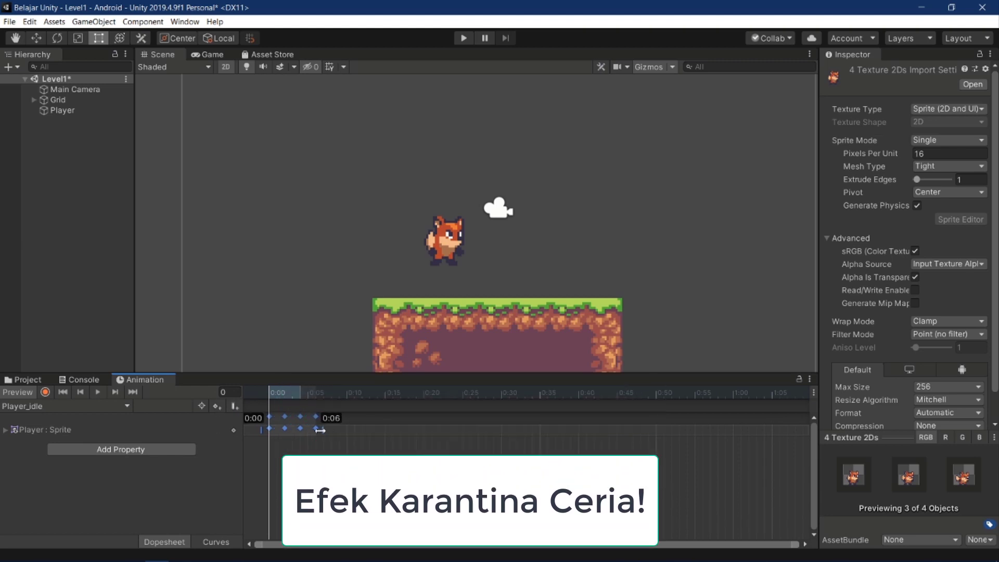
left_click_drag(300, 429, 353, 430)
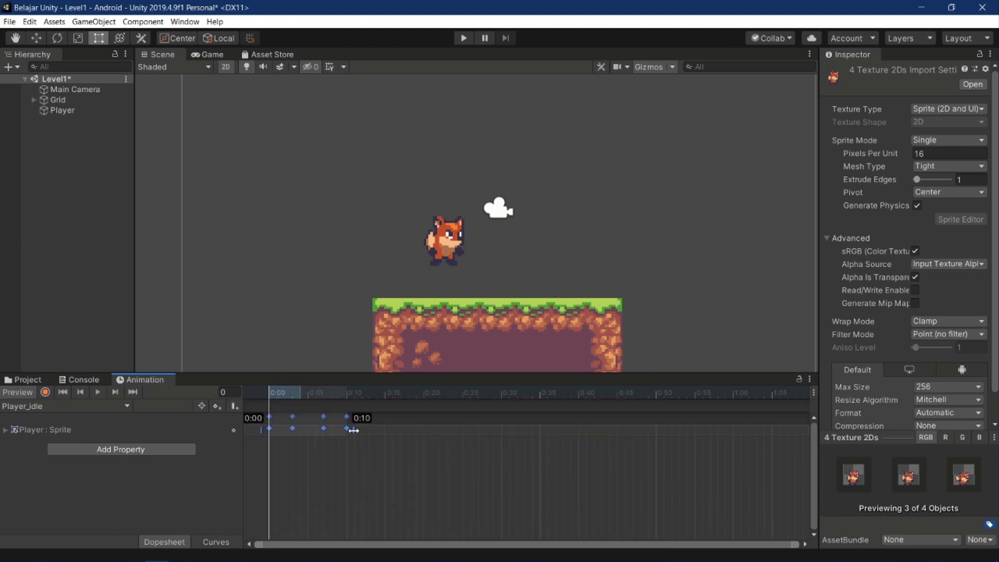
left_click(97, 391)
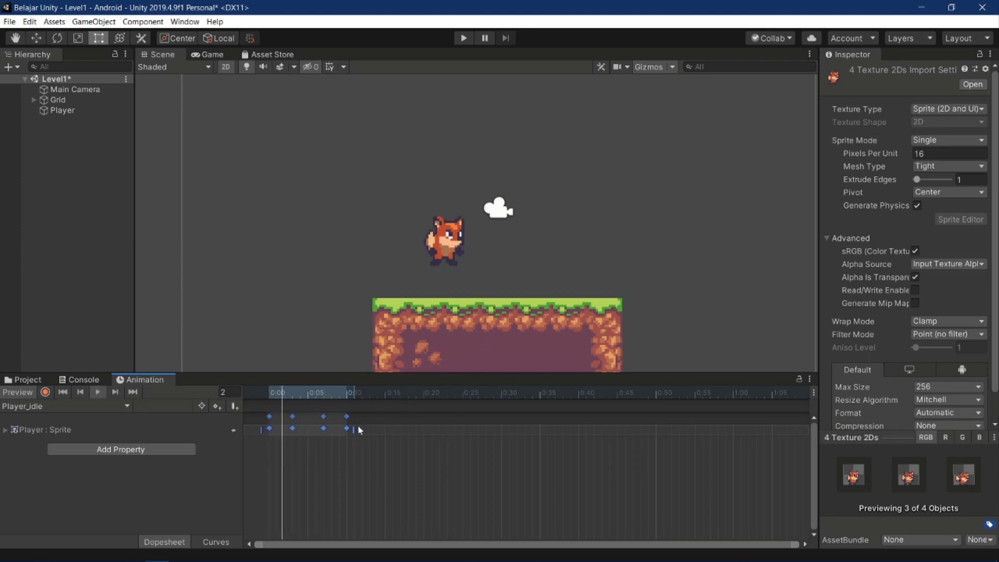
left_click_drag(348, 429, 369, 429)
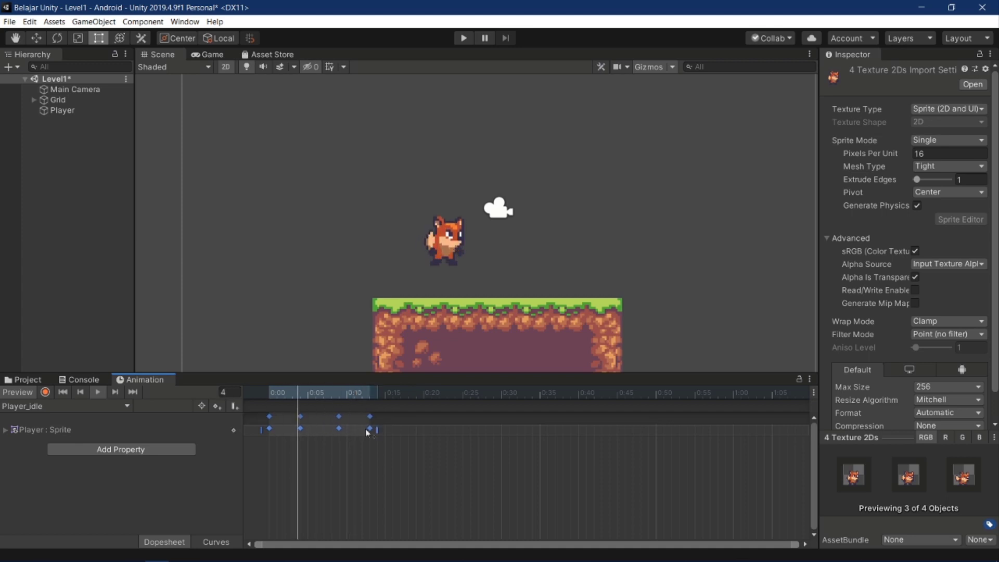
left_click_drag(383, 429, 401, 429)
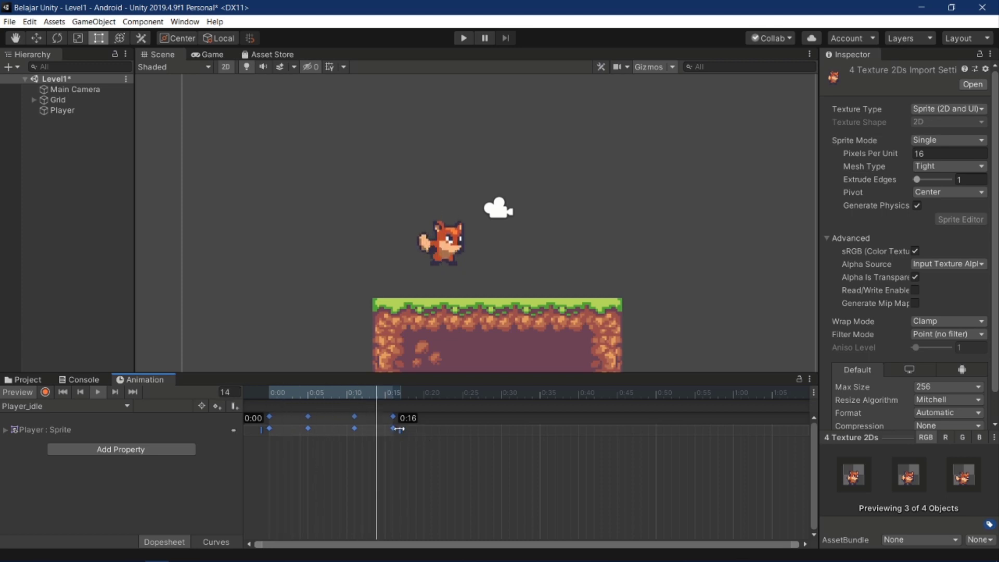
left_click_drag(397, 428, 425, 429)
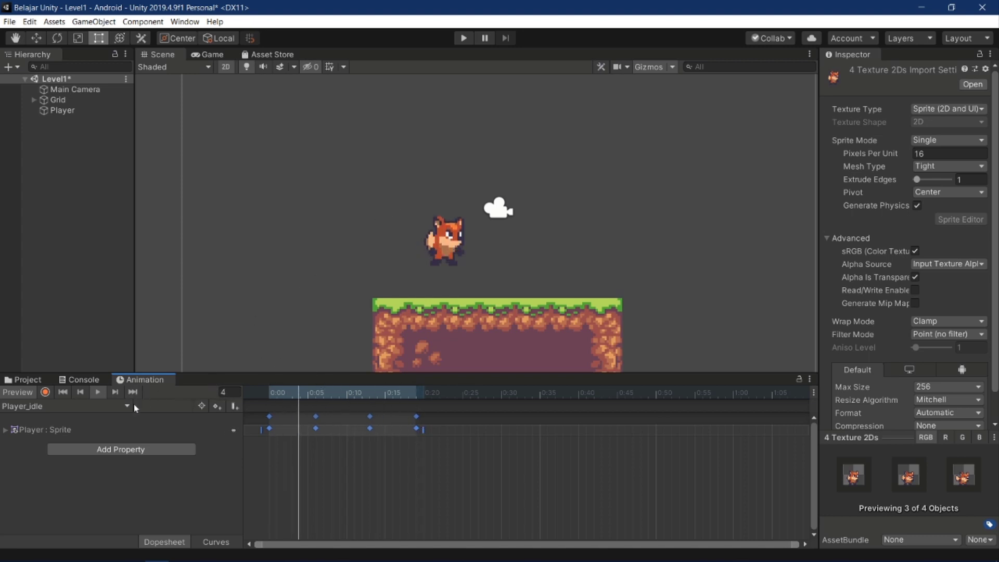
- Play-test the level, running the fox left and right and jumping it three times, then stop
left_click(27, 380)
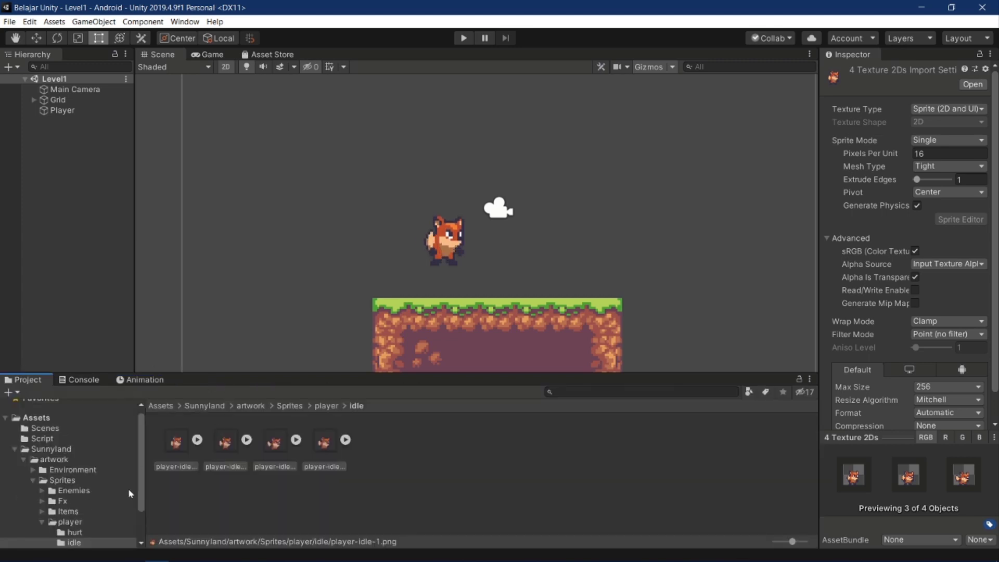
left_click(467, 40)
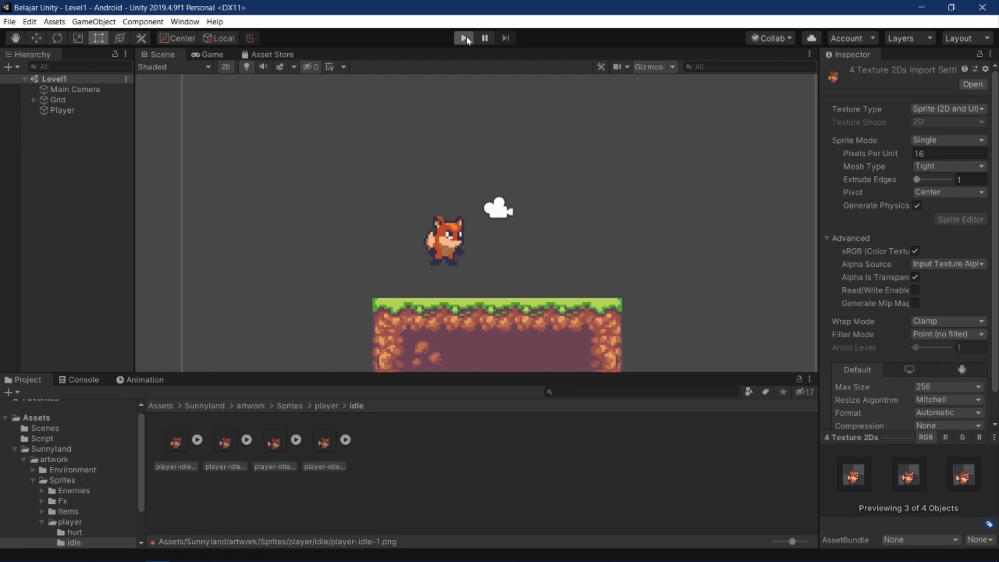
key("Right")
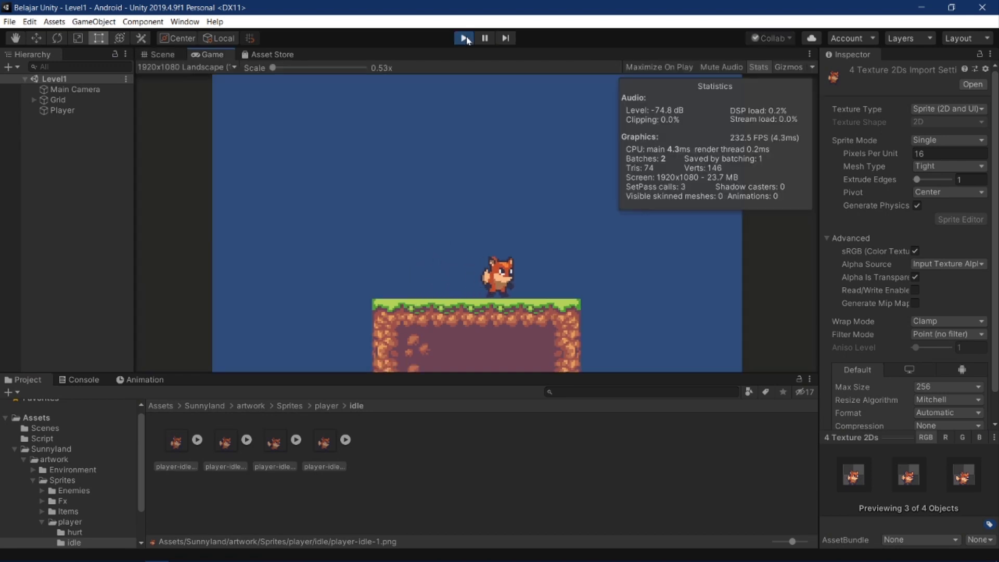
key("Left")
key("space")
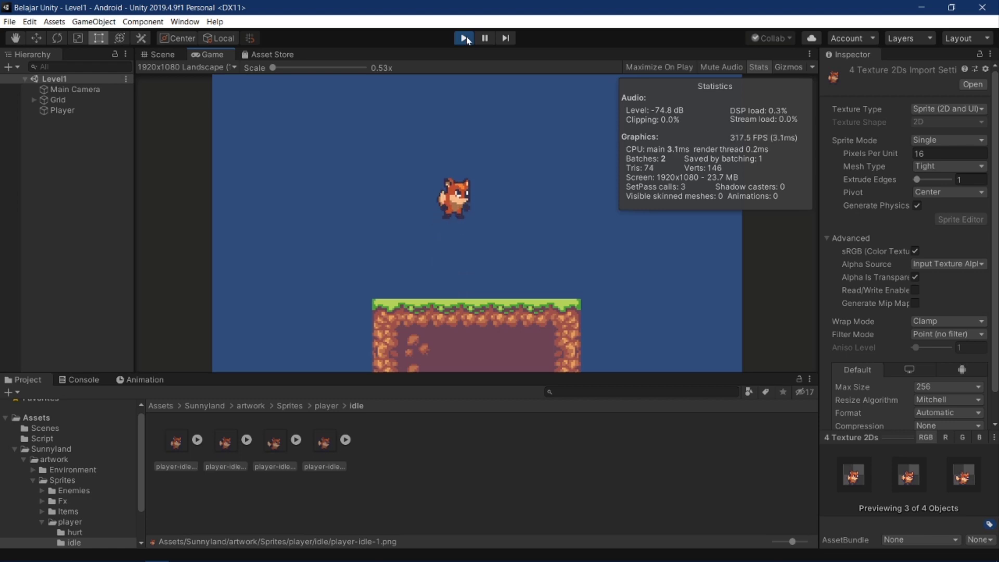
key("Left")
key("space")
key("Right")
key("space")
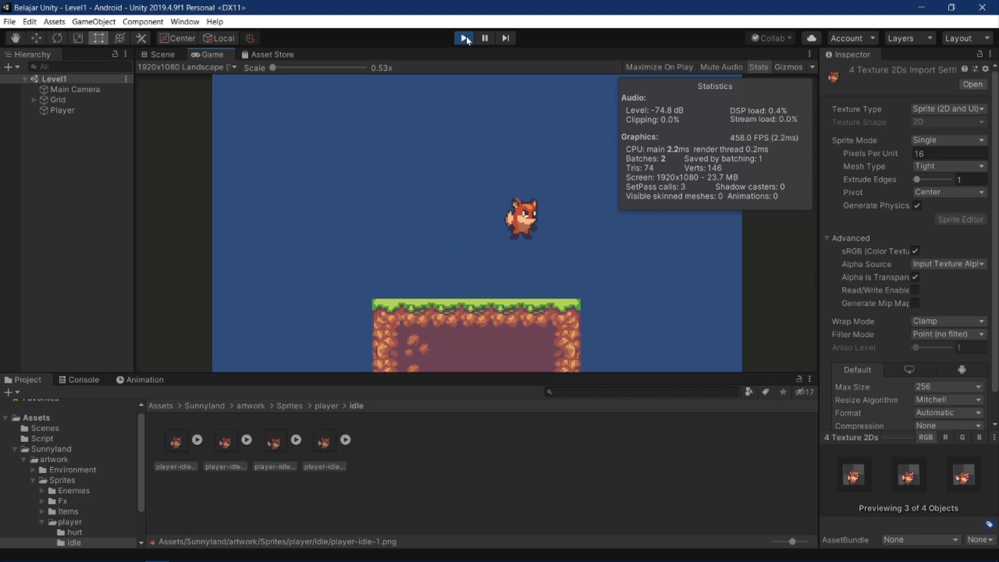
key("Left")
left_click(464, 38)
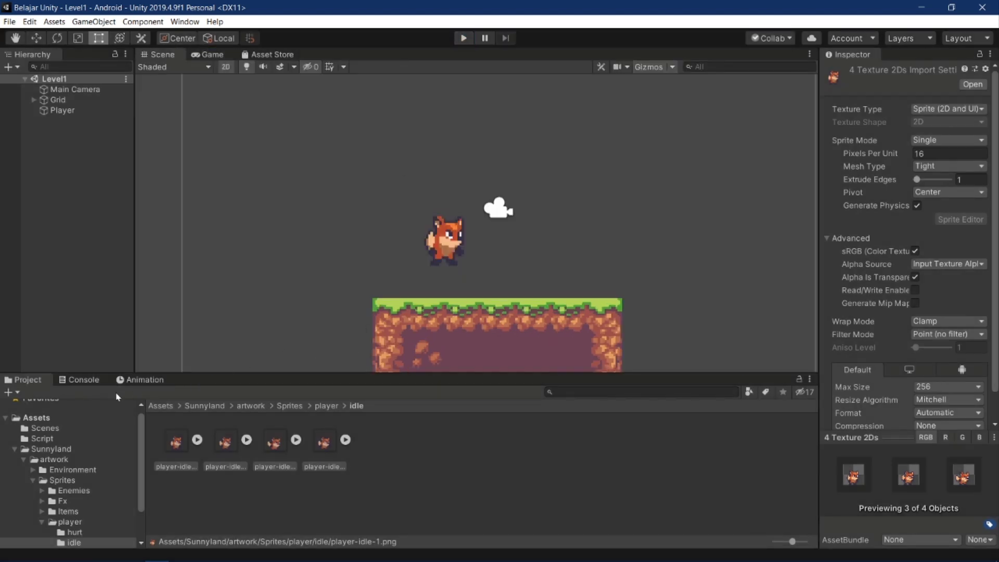
- With Player selected in the Animation window, create a new clip named Player_walk
left_click(81, 379)
left_click(21, 382)
left_click(146, 381)
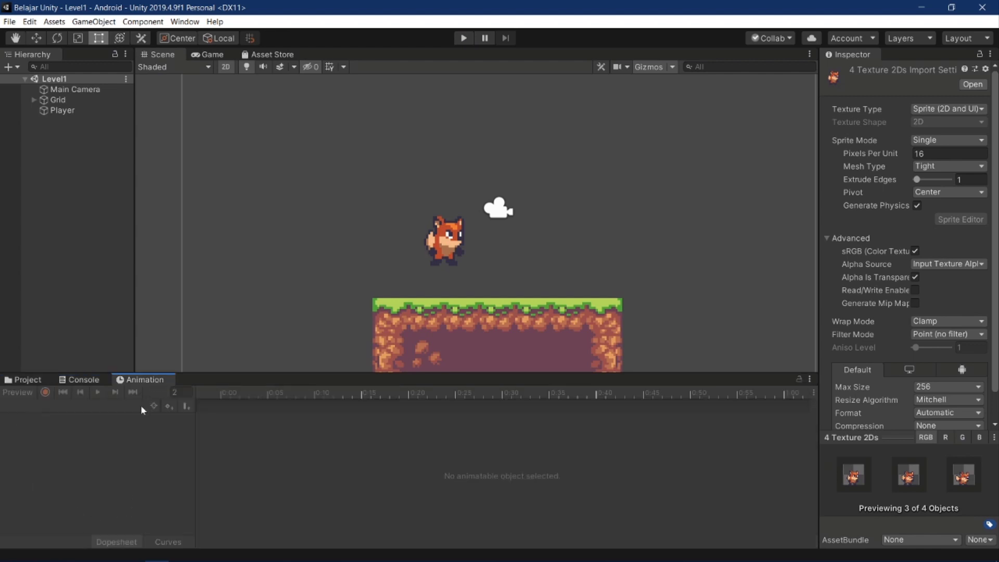
left_click(58, 110)
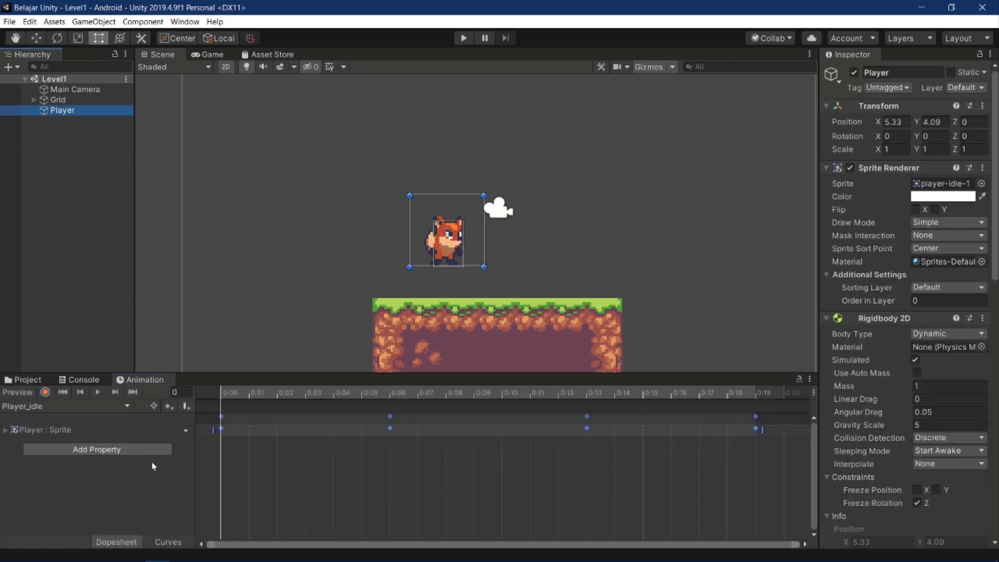
left_click(95, 406)
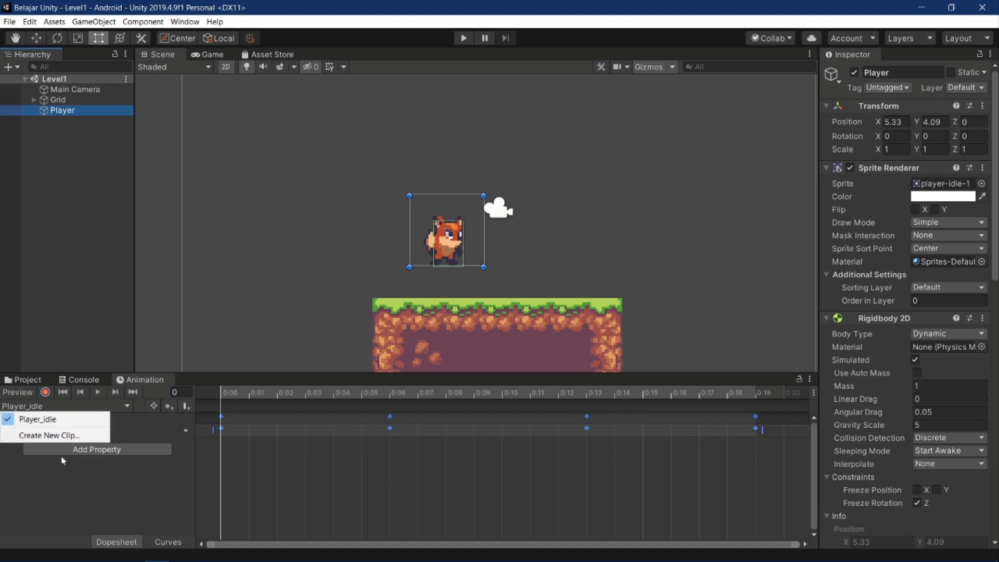
left_click(93, 435)
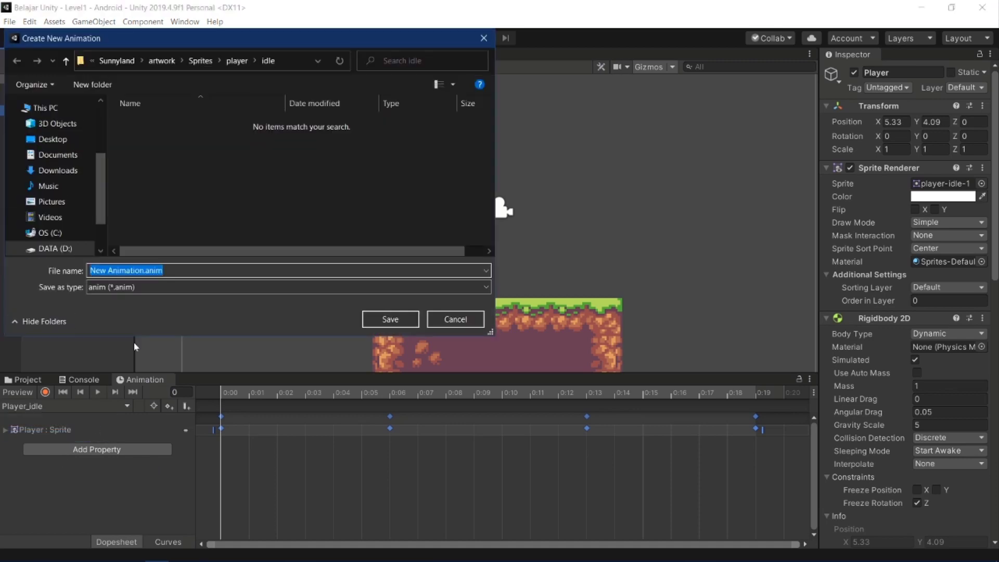
type("Playe")
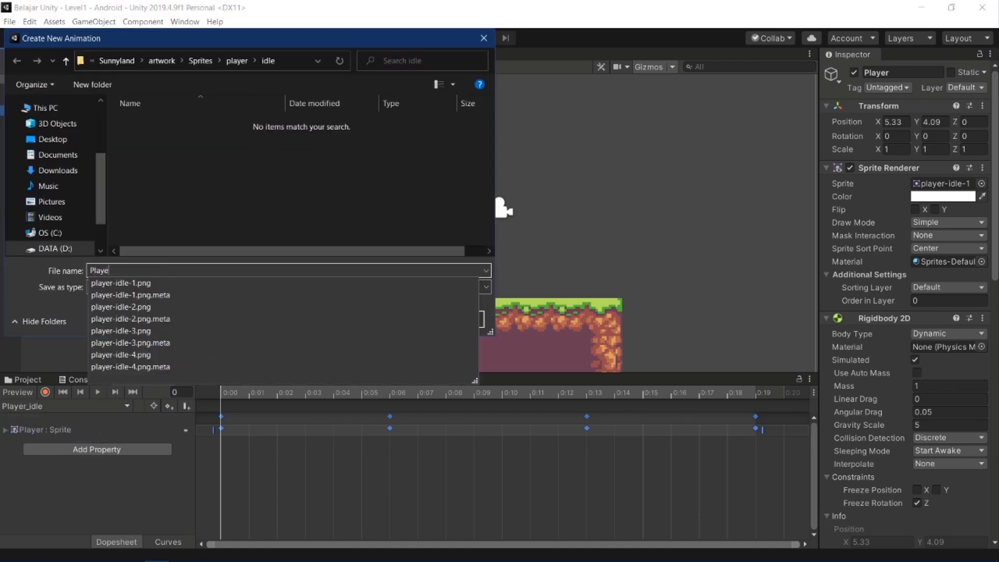
type("r_")
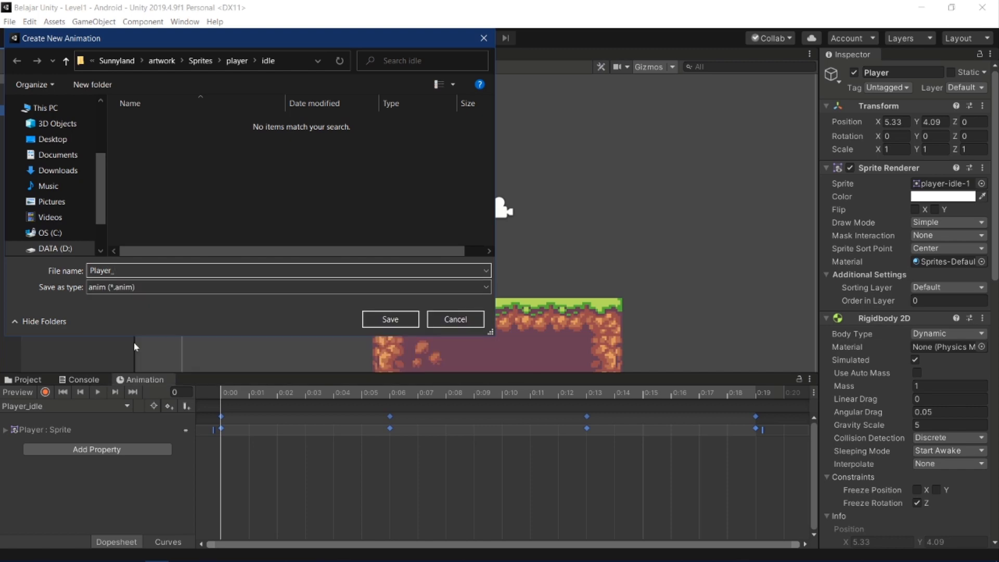
type("w")
type("alk")
key("Return")
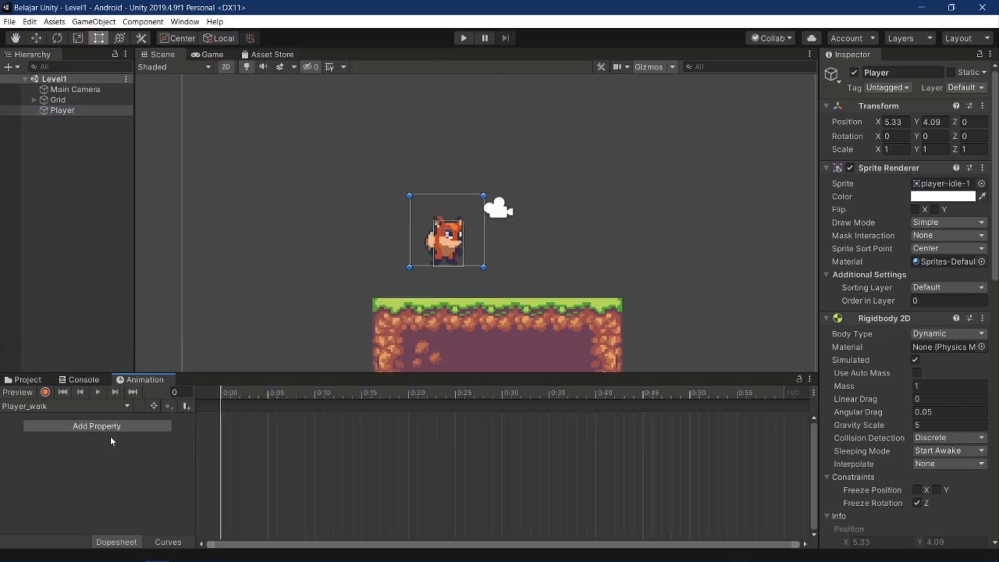
- Dock the Animation window beside Project and add a new folder under Assets, named Amin
mouse_move(141, 379)
left_mouse_down()
mouse_move(512, 473)
mouse_move(633, 458)
left_mouse_up()
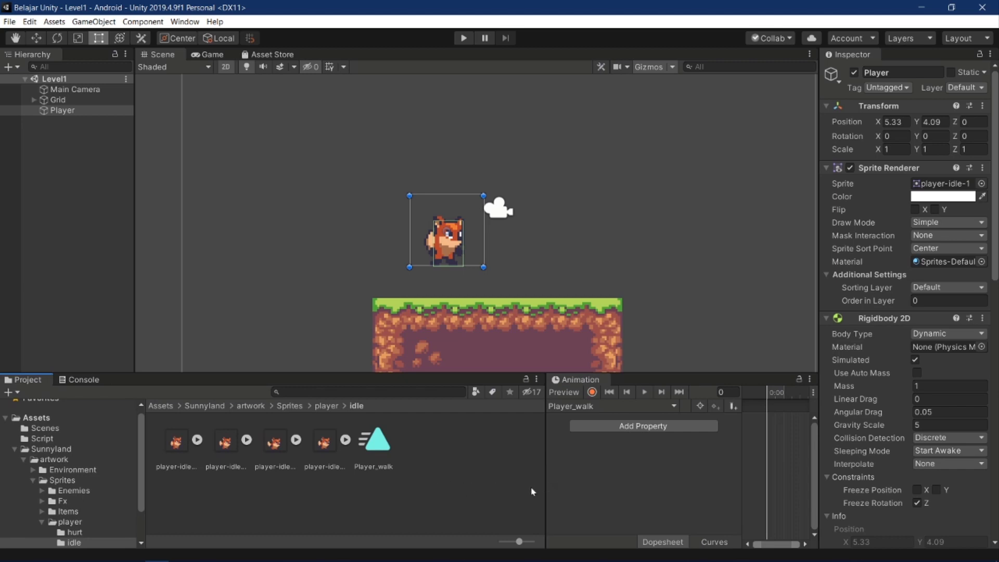
left_click_drag(547, 489, 415, 483)
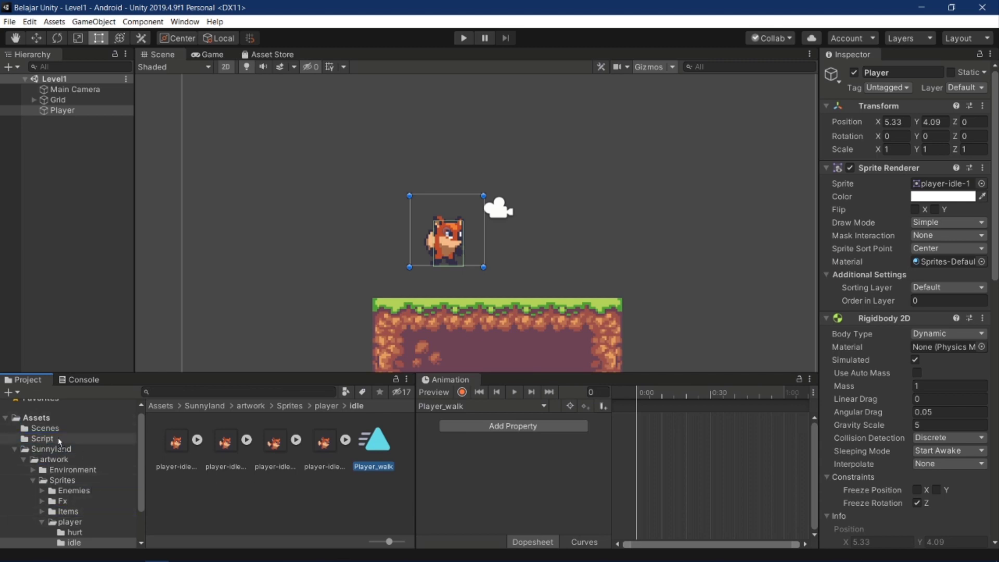
left_click(36, 418)
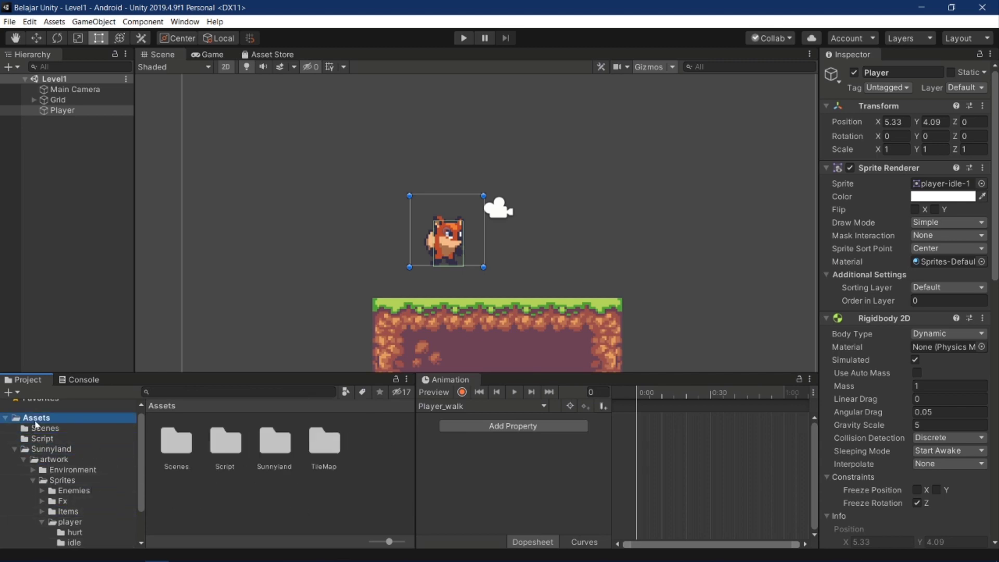
right_click(297, 489)
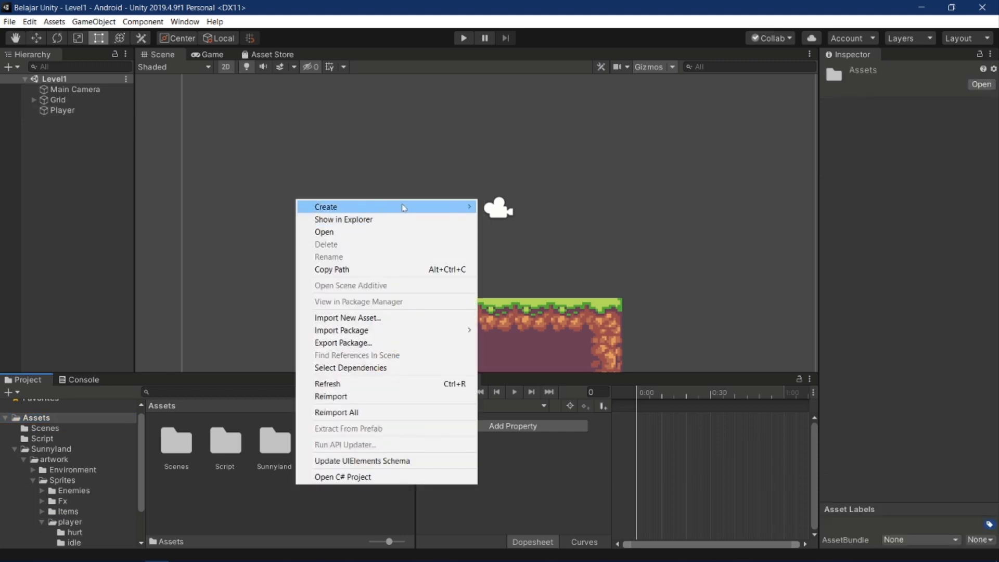
mouse_move(404, 207)
left_click(505, 89)
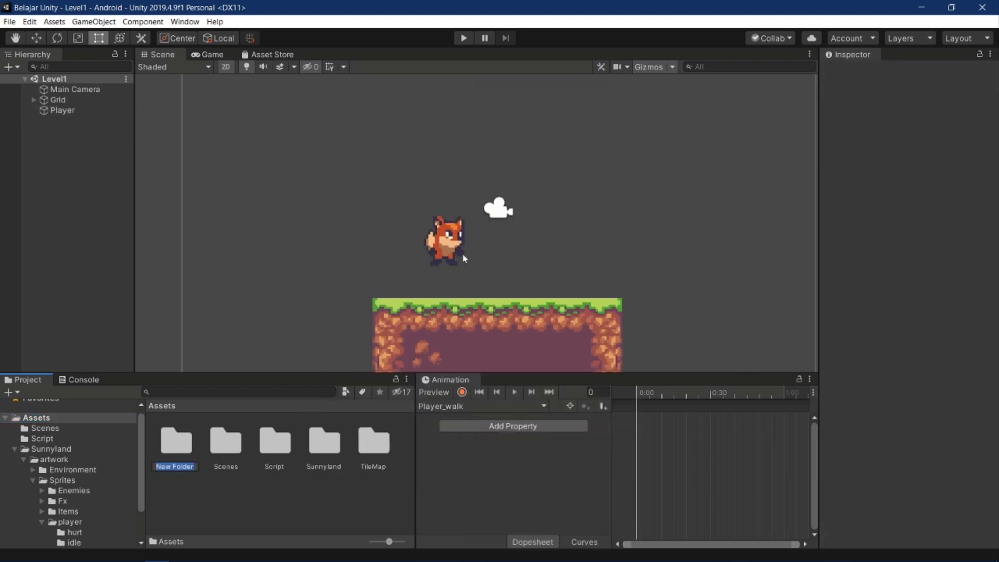
type("Amin")
key("Return")
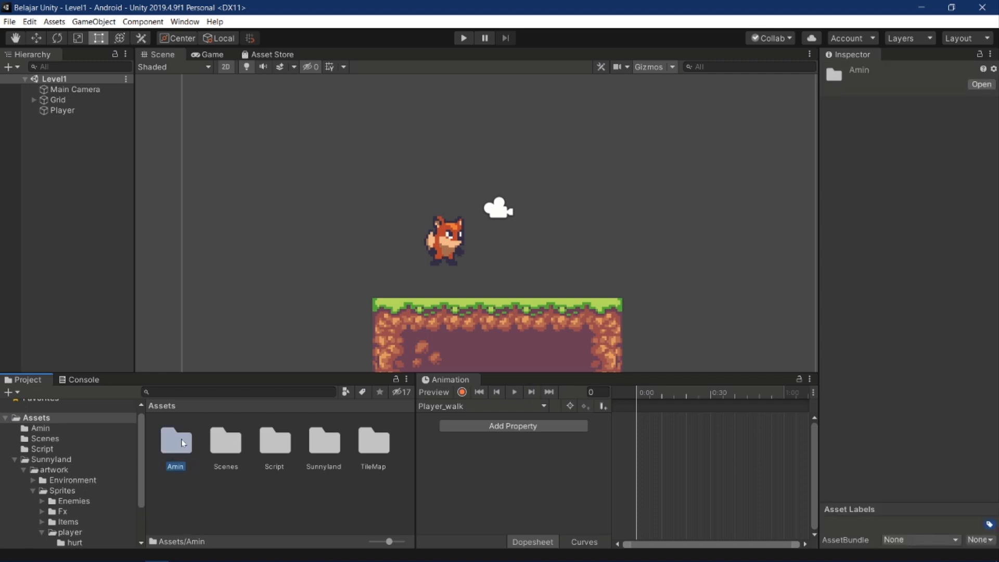
- Rename the misspelled Amin folder to Anim
right_click(183, 443)
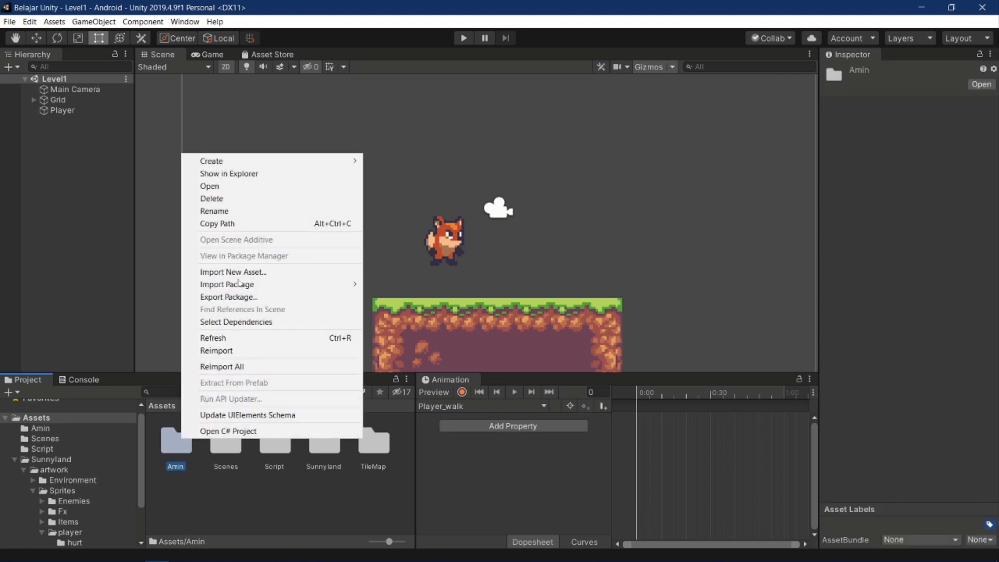
left_click(250, 212)
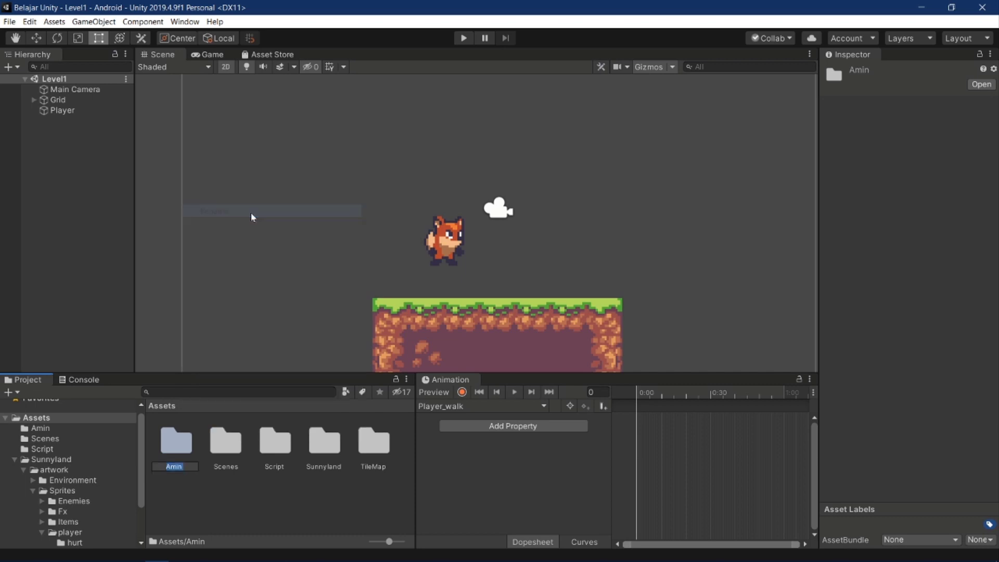
type("Anim")
key("Return")
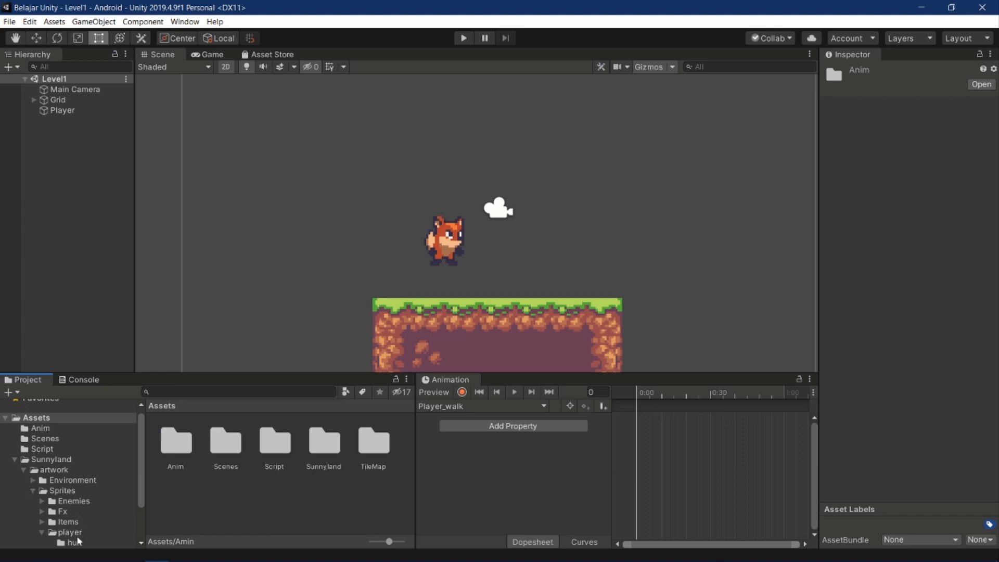
- Move the Player_walk clip from the idle sprites folder into the Anim folder
scroll(77, 543, "down", 3)
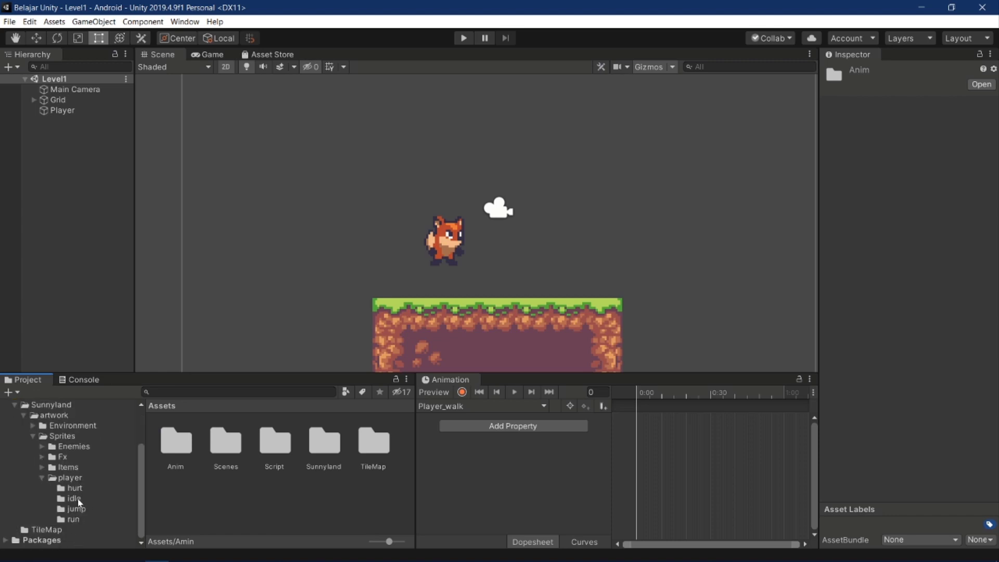
left_click(75, 499)
left_click(374, 446)
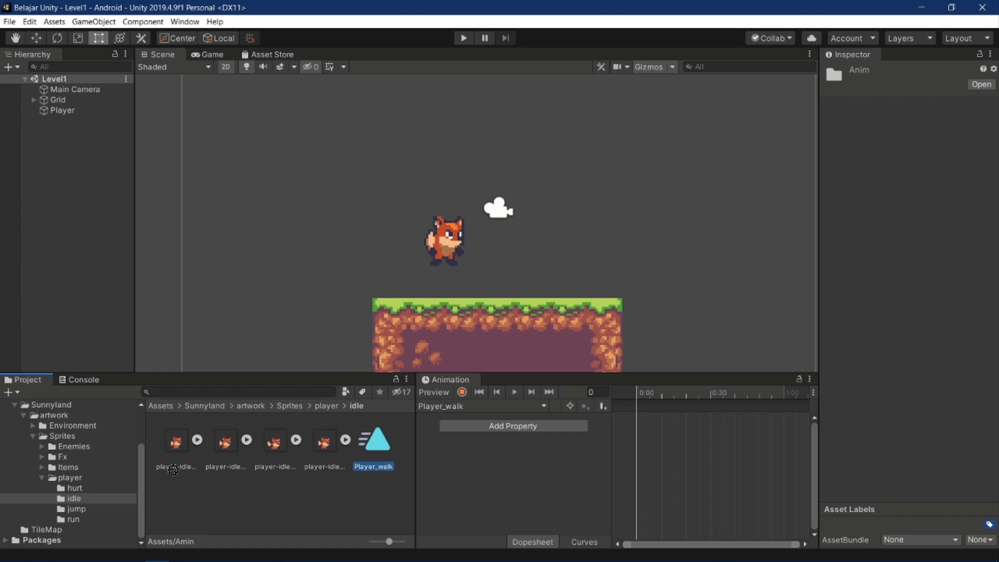
scroll(58, 406, "up", 2)
scroll(58, 407, "up", 2)
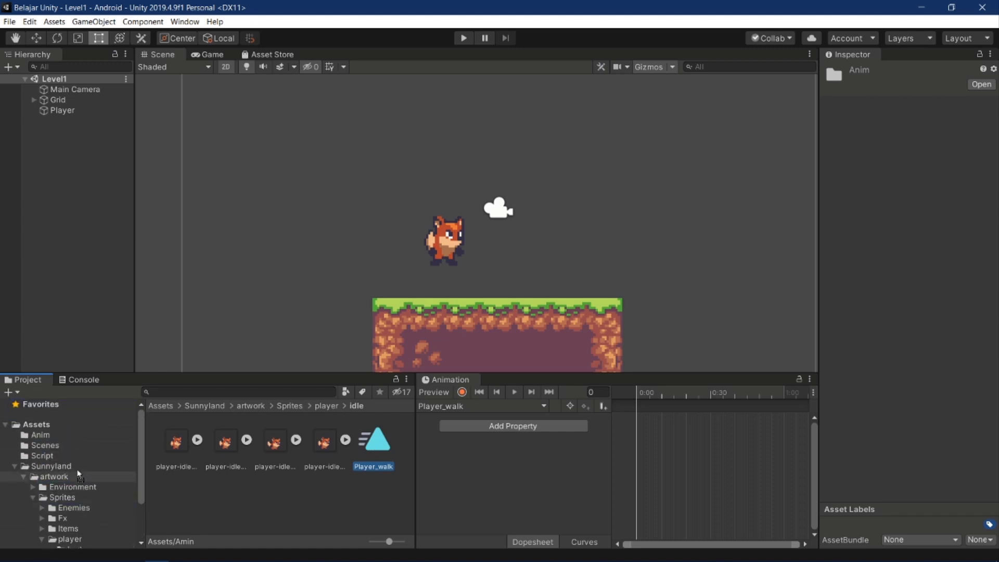
left_click_drag(60, 440, 59, 440)
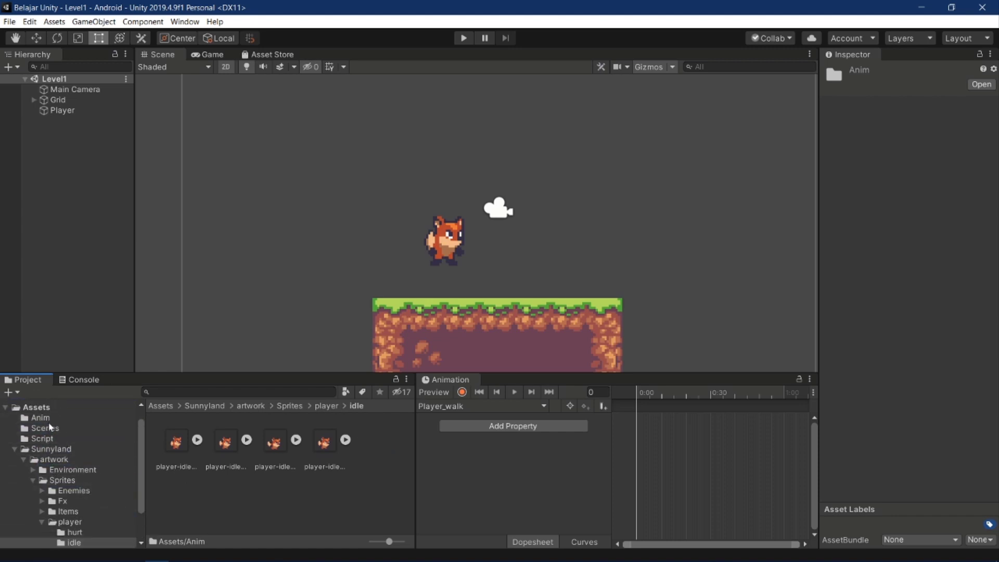
left_click(49, 418)
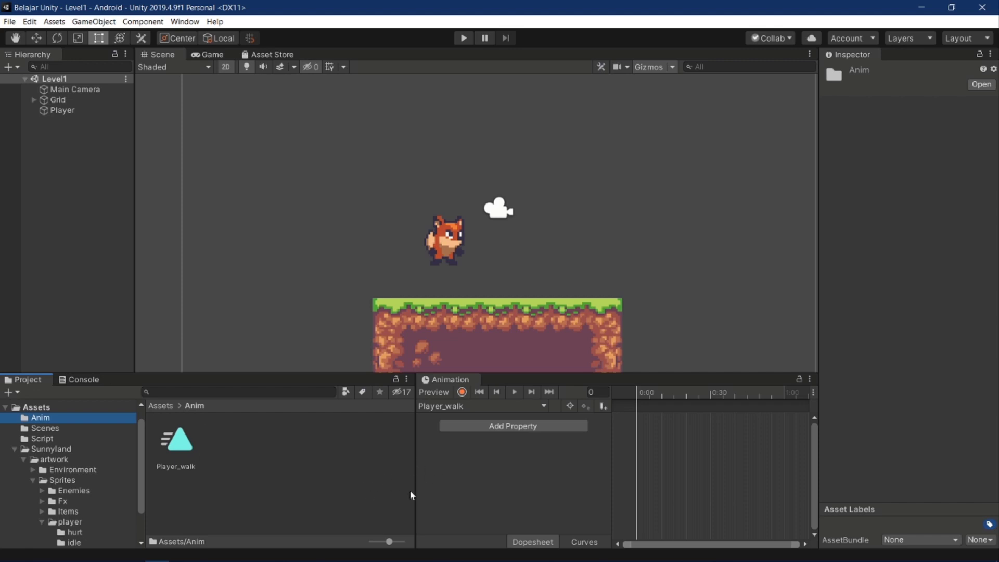
- Drag the floating Animation window to the bottom and widen it, uncovering the fox and folder tree
mouse_move(443, 380)
left_mouse_down()
mouse_move(421, 330)
mouse_move(468, 201)
left_mouse_up()
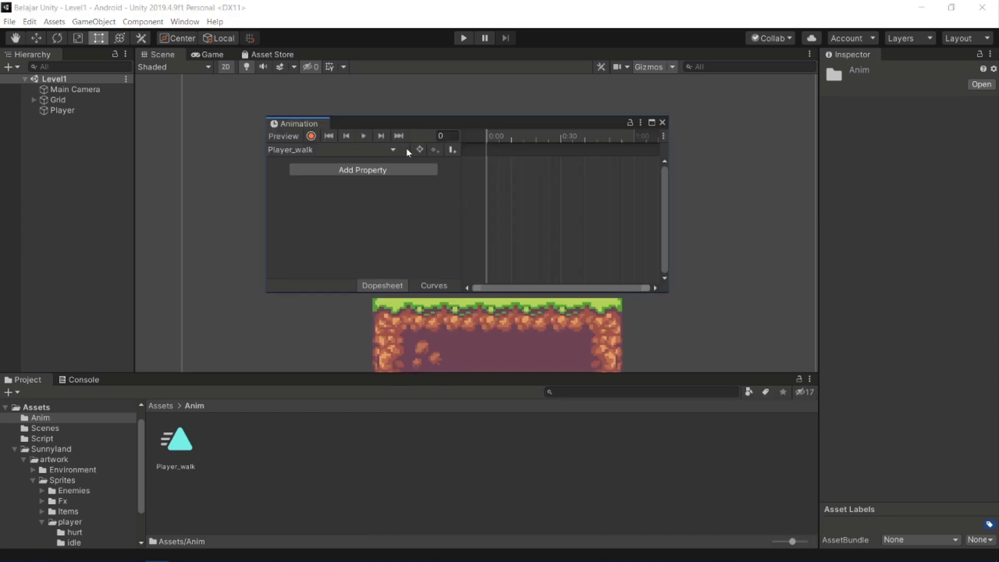
left_click_drag(459, 125, 445, 376)
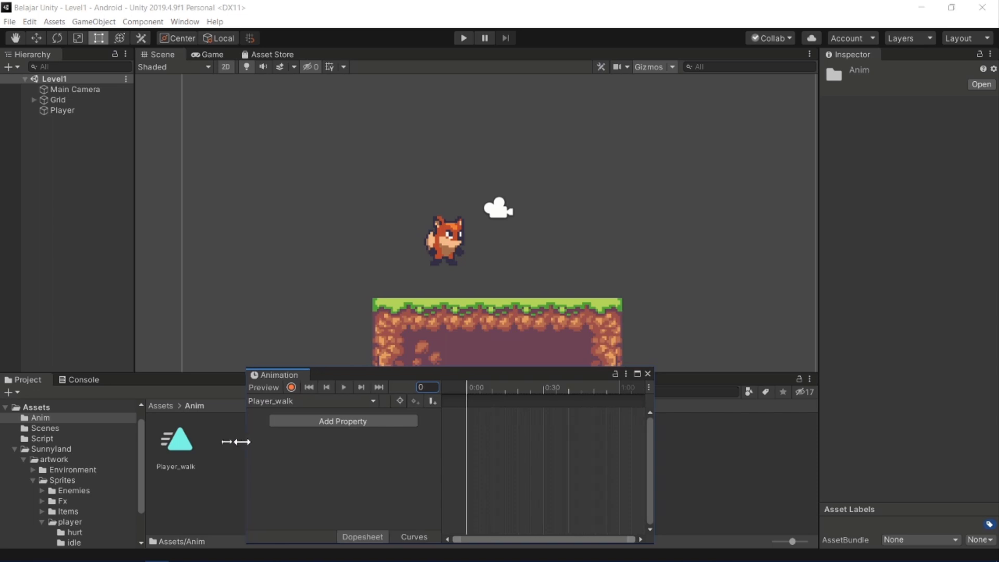
left_click_drag(249, 442, 3, 483)
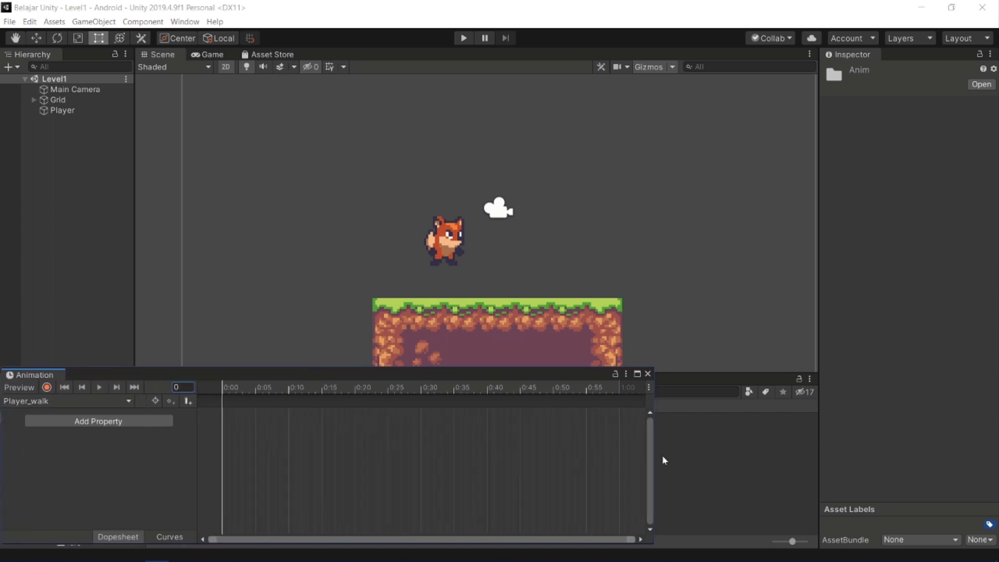
left_click_drag(524, 378, 877, 389)
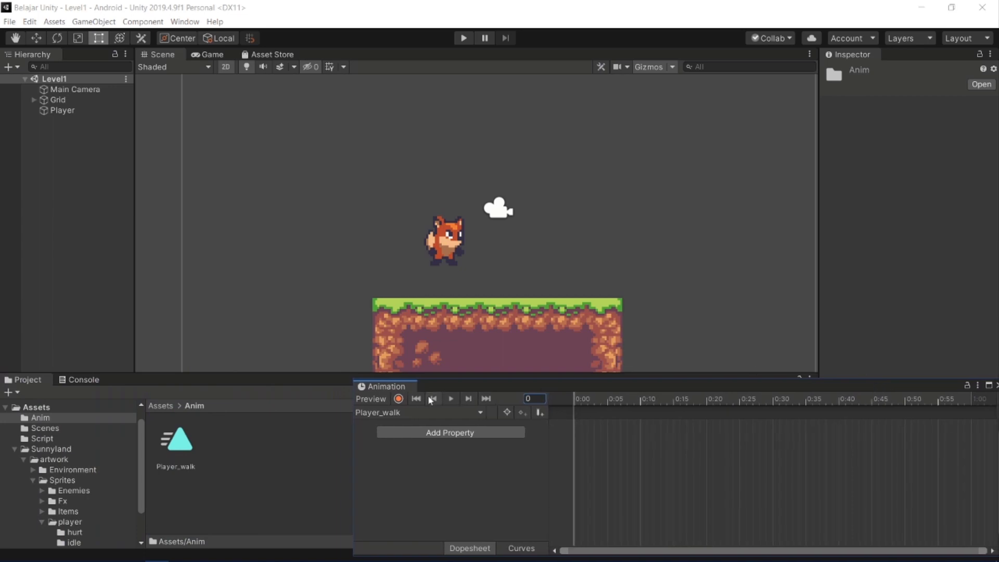
left_click_drag(485, 390, 476, 386)
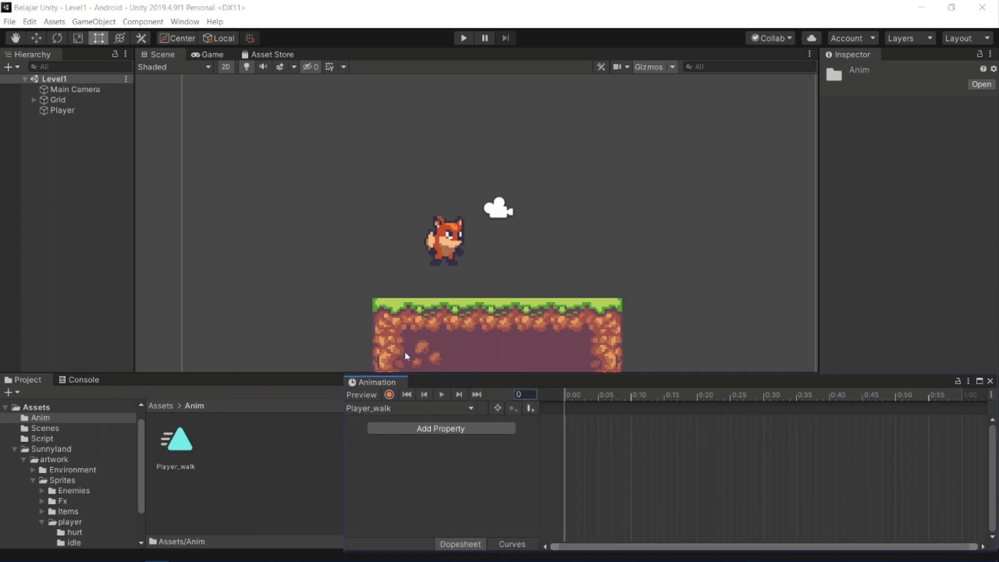
- In the player run folder, select all six sprites and apply Pixels Per Unit 16
left_click(78, 522)
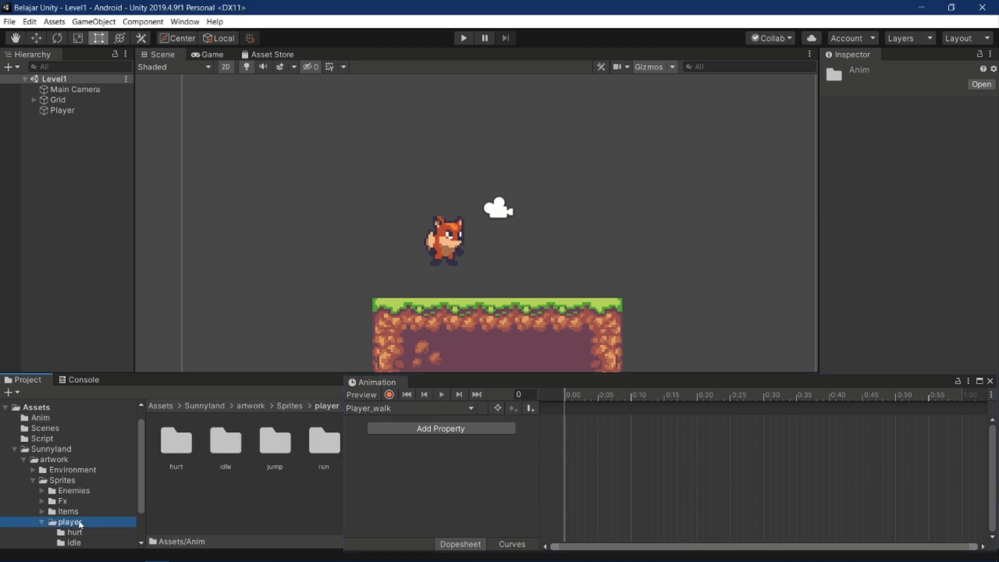
double_click(329, 443)
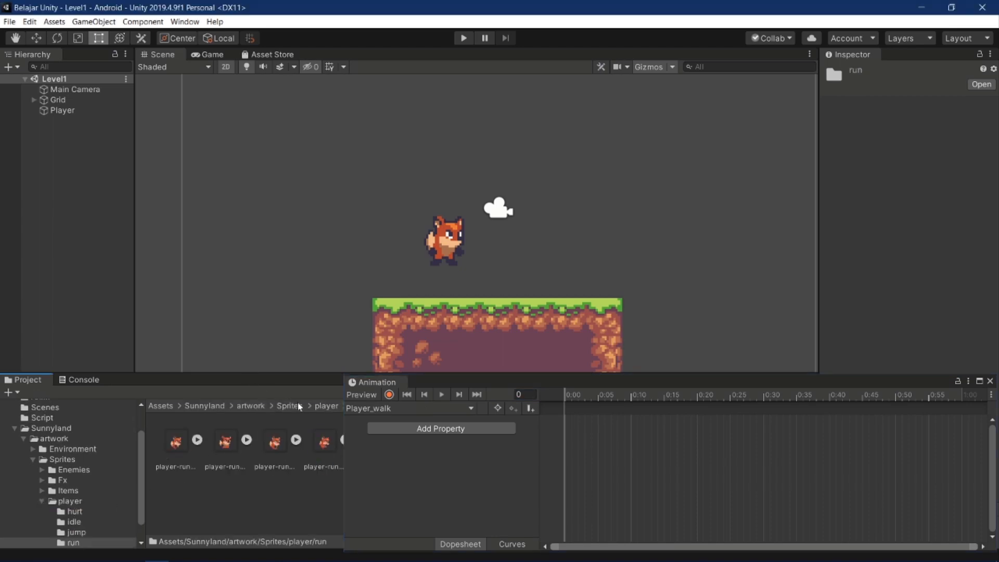
mouse_move(442, 383)
left_mouse_down()
mouse_move(567, 384)
mouse_move(277, 197)
left_mouse_up()
left_click(182, 442)
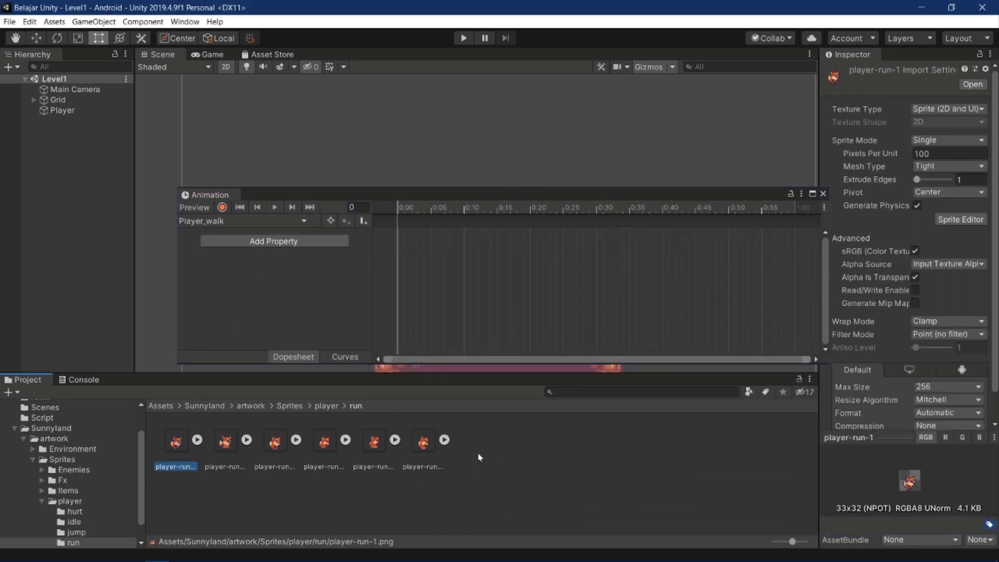
left_click(426, 448, "shift")
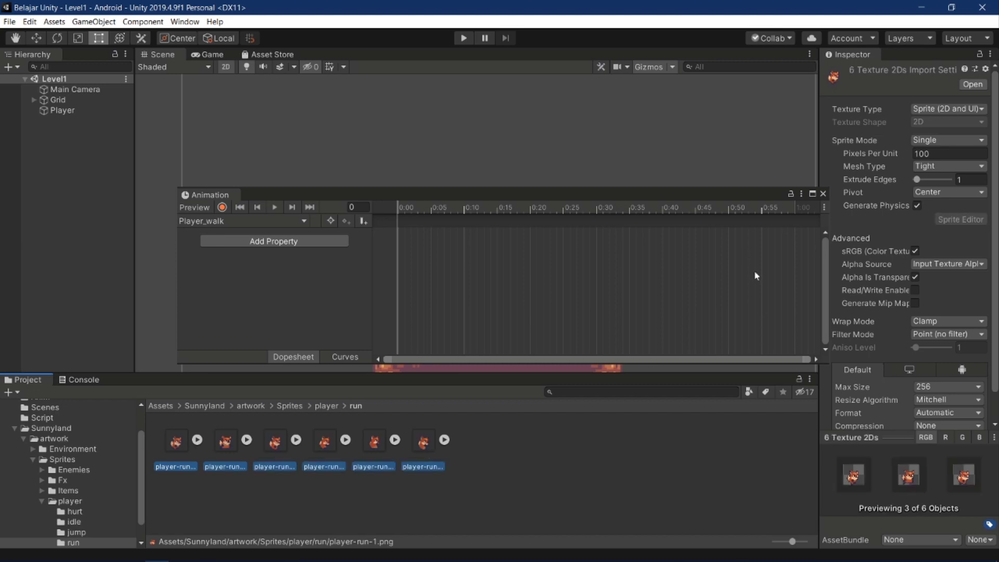
left_click(931, 153)
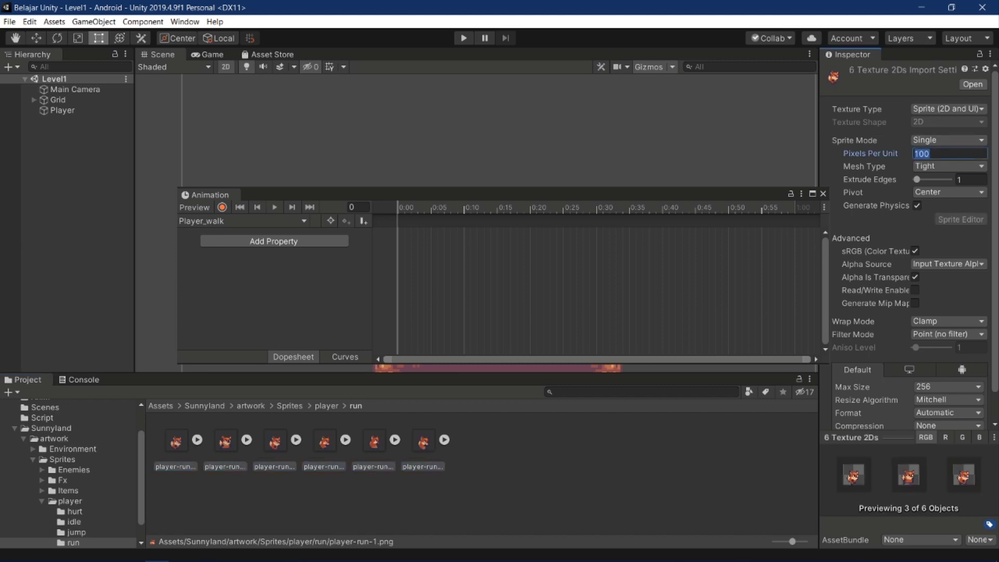
type("16")
scroll(938, 346, "down", 3)
left_click(970, 419)
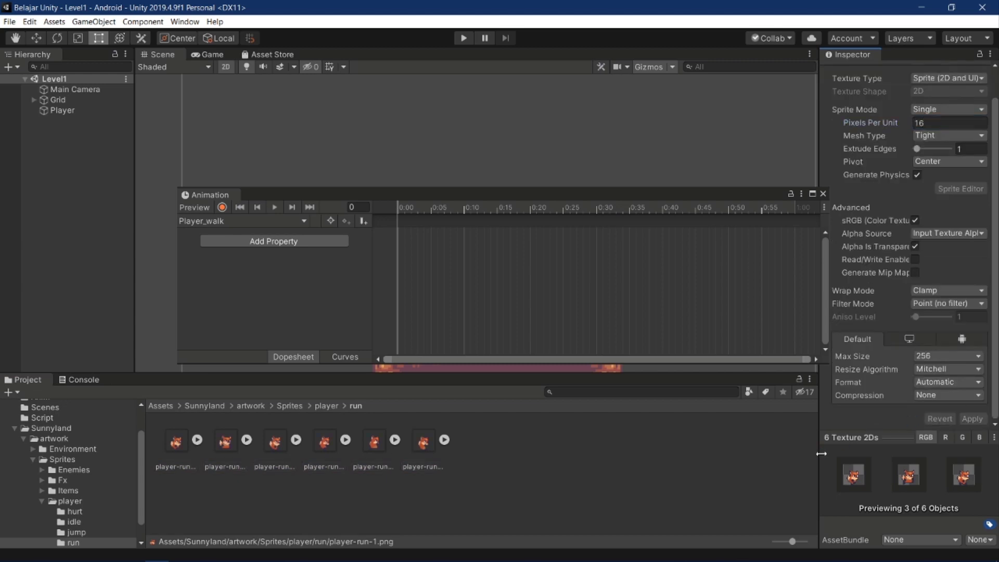
left_click(175, 457)
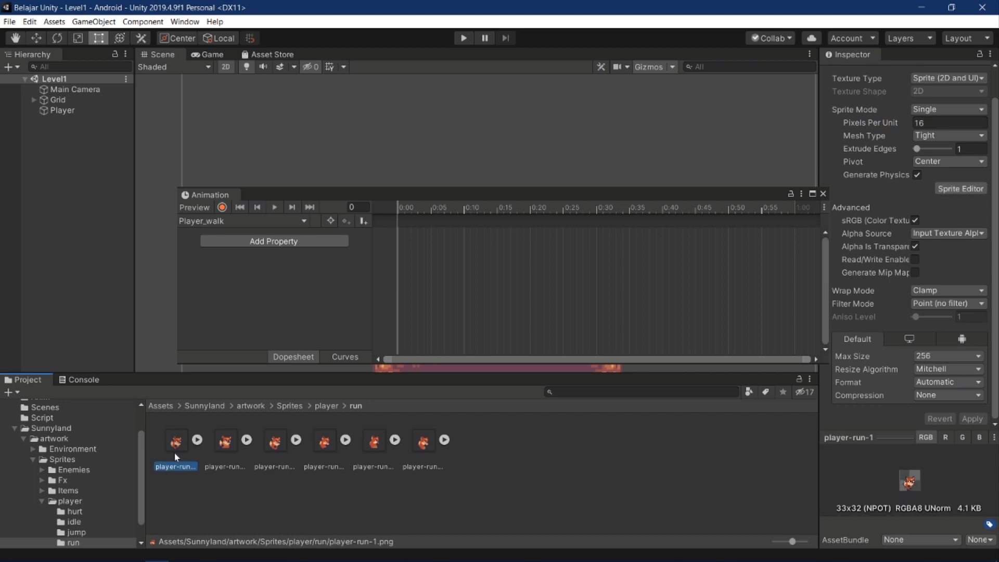
- Drop the six run sprites into Player_walk, preview it, and stretch the keys to about 0:20
left_click(426, 462, "shift")
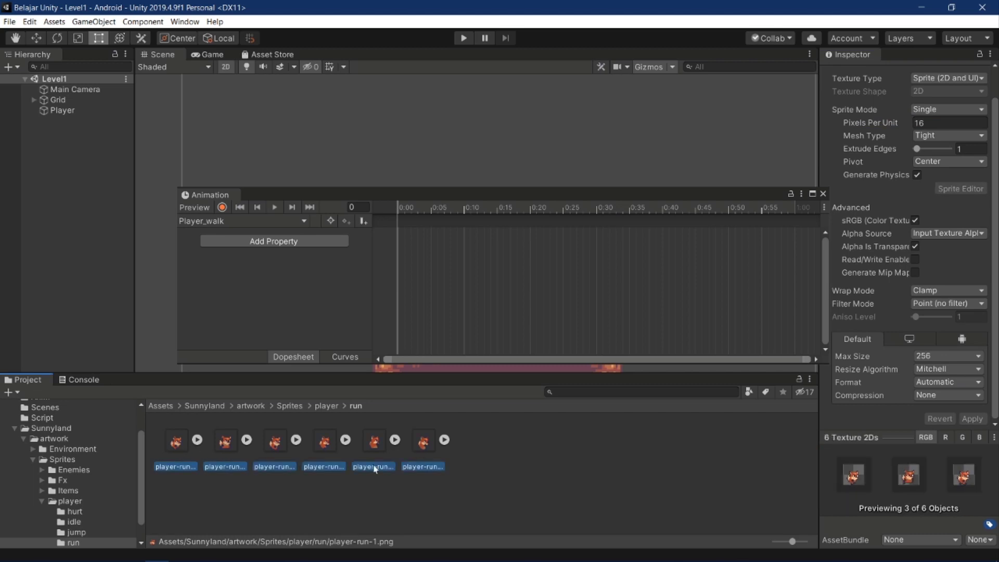
left_click_drag(425, 461, 453, 258)
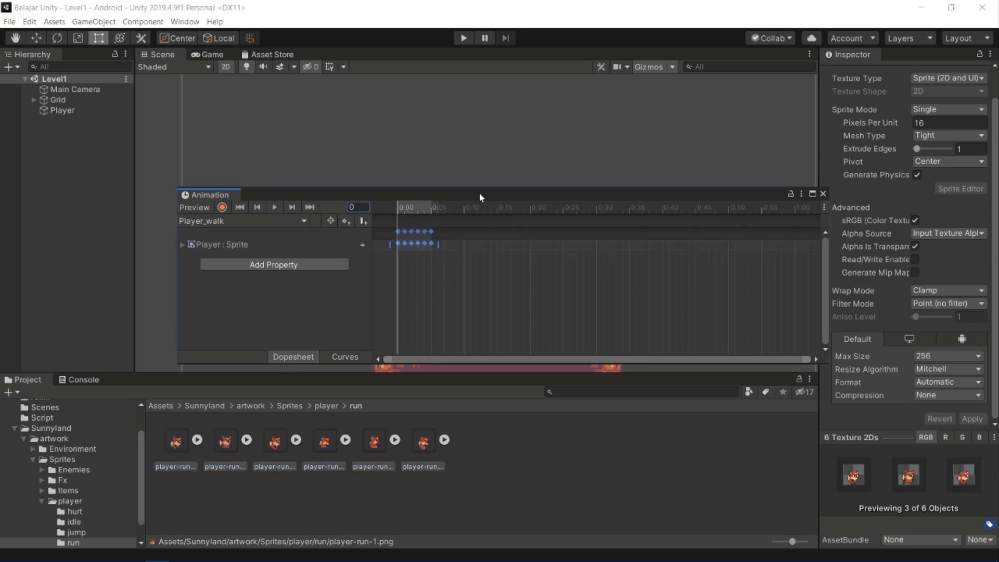
left_click_drag(485, 195, 480, 376)
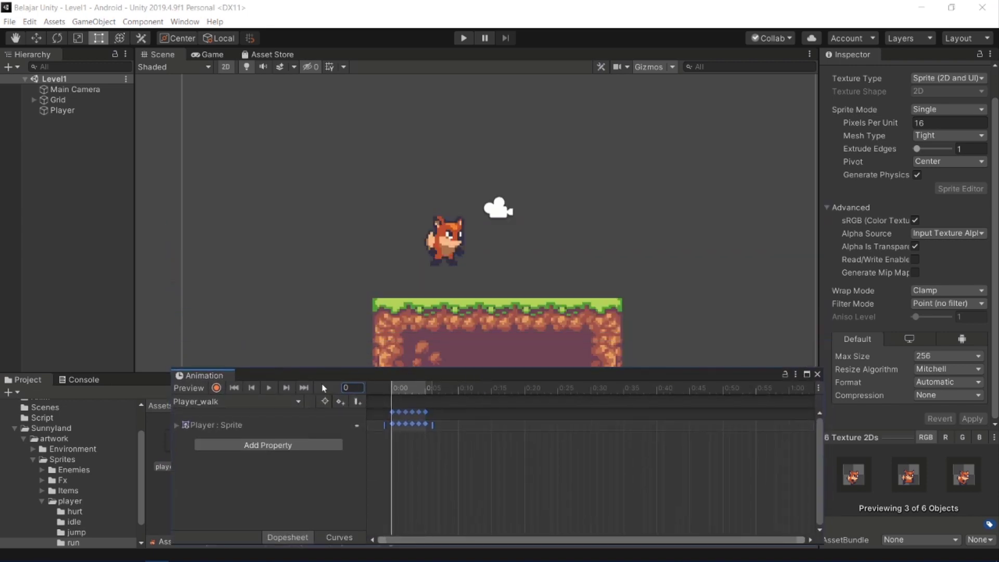
left_click(270, 388)
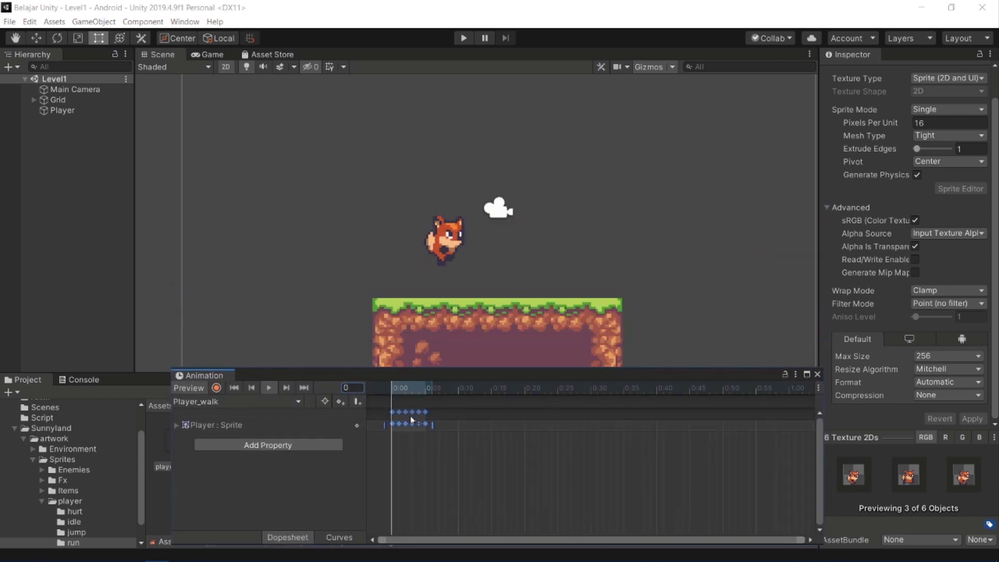
left_click_drag(431, 424, 517, 426)
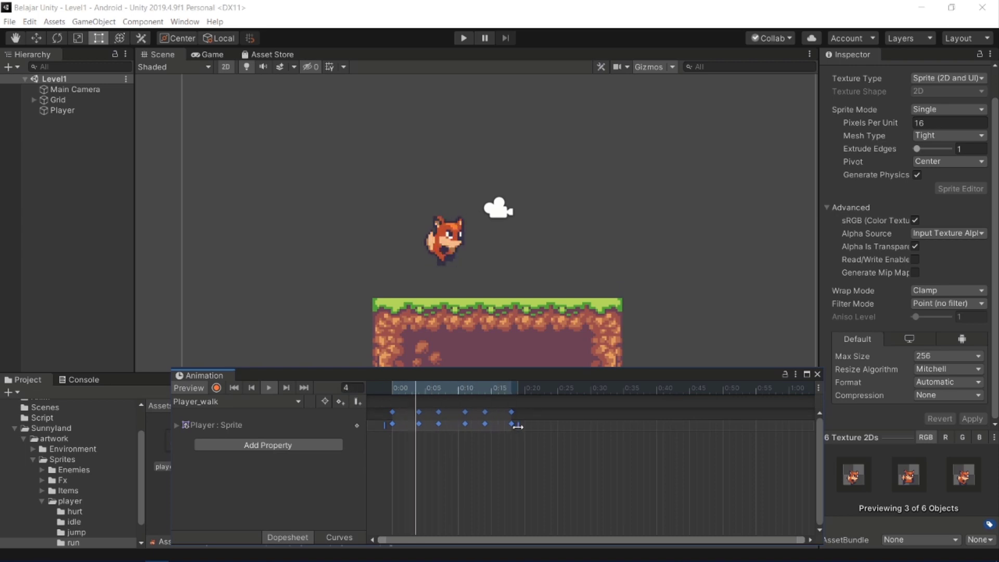
left_click_drag(518, 425, 536, 426)
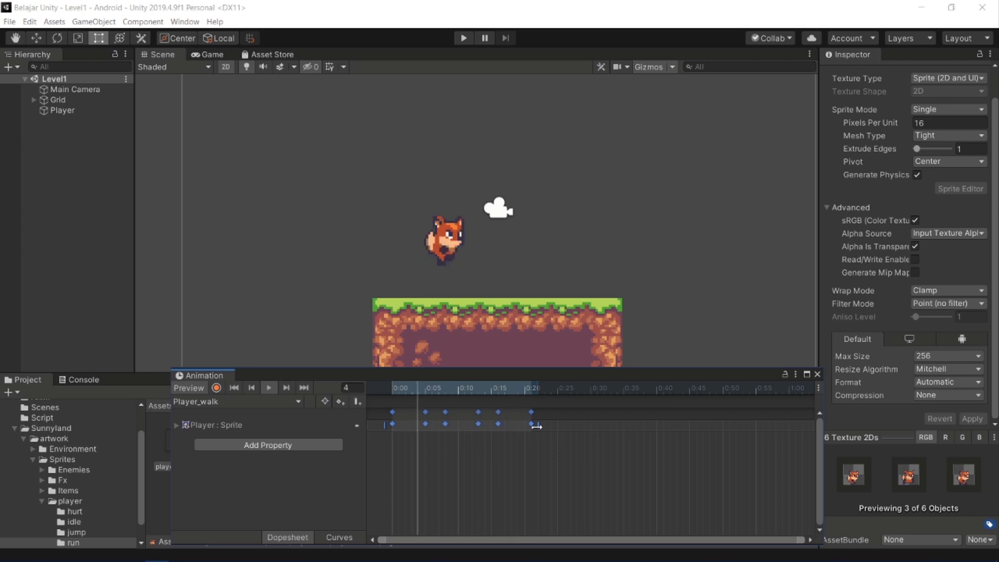
- Close the Animation window and browse through the Anim folder to the player idle sprites
left_click(817, 374)
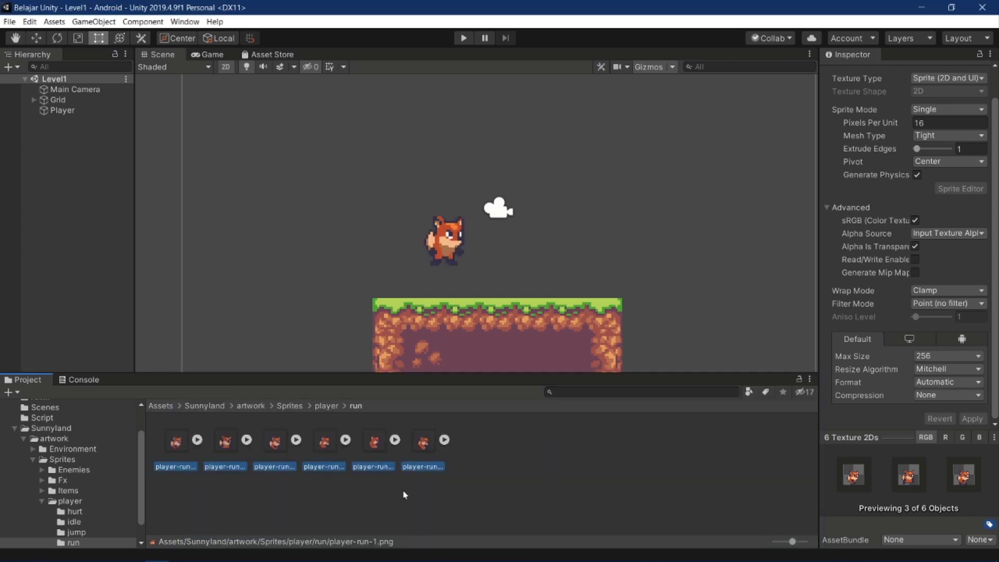
left_click(163, 490)
scroll(52, 412, "up", 3)
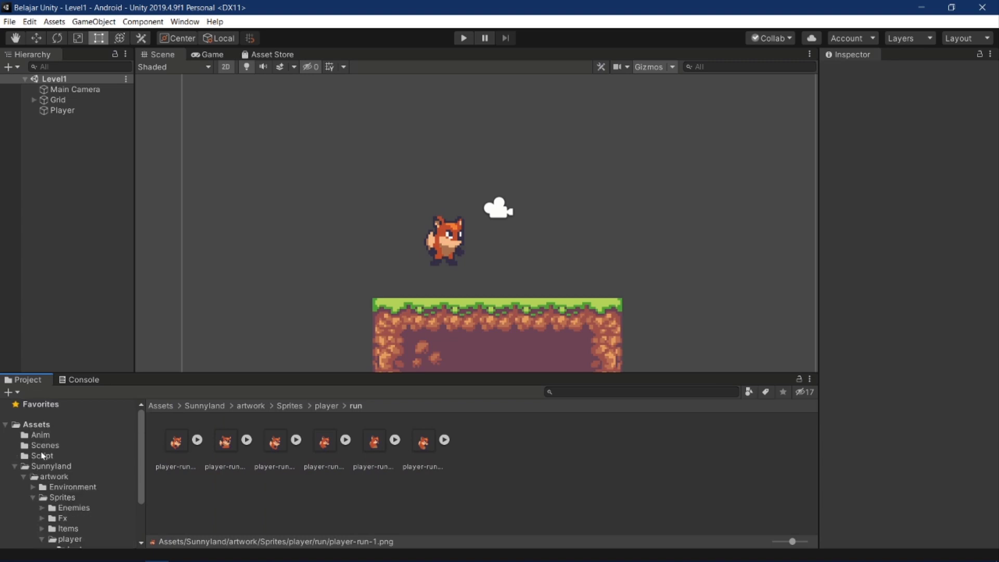
left_click(43, 436)
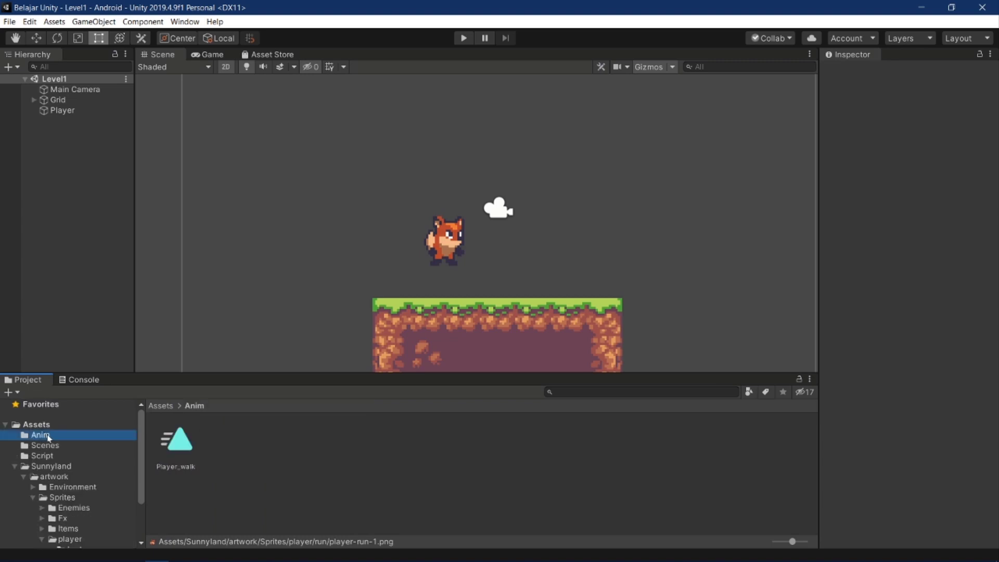
scroll(54, 509, "down", 3)
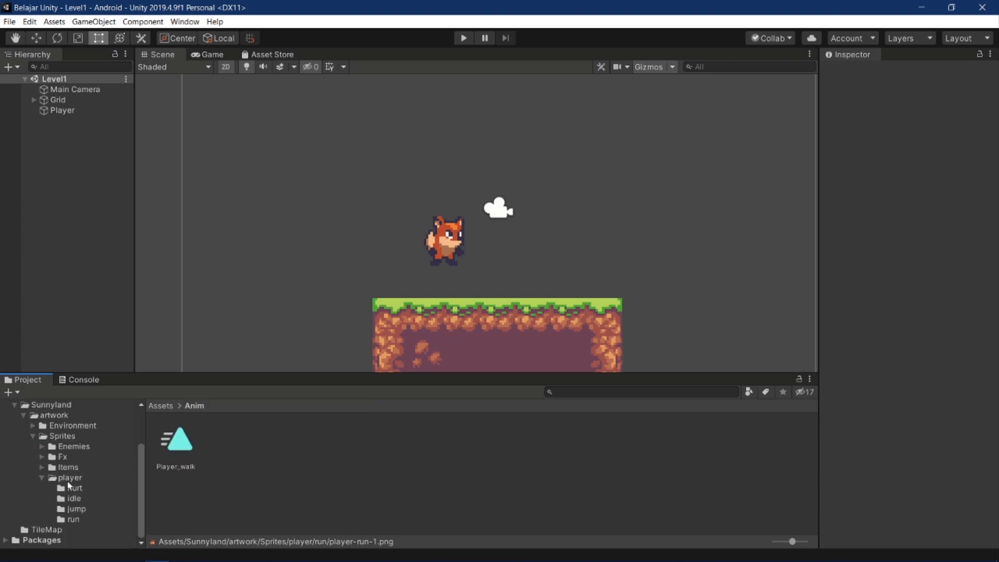
left_click(74, 500)
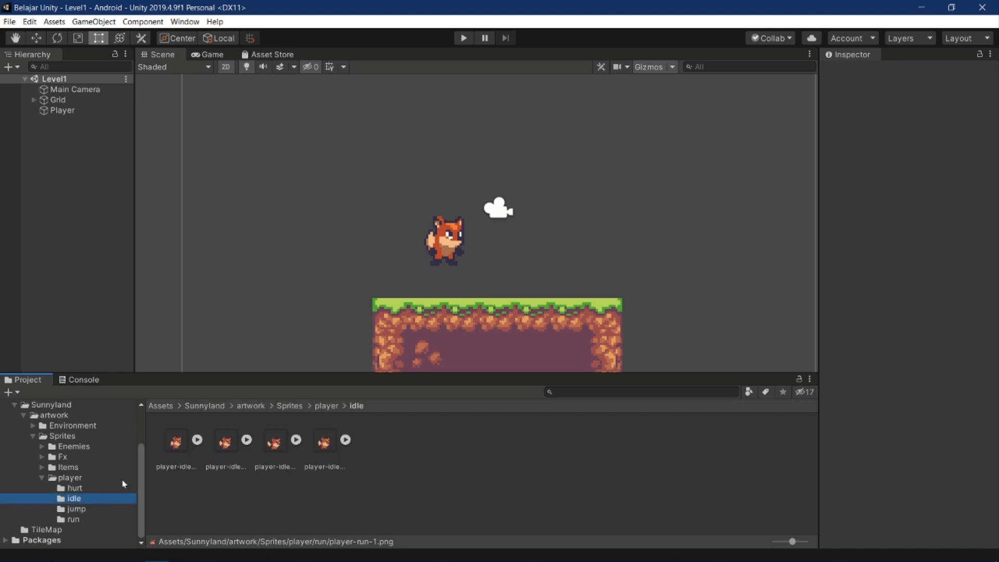
- Browse the player hurt, run, jump and TileMap folders, then return to the top-level folders
left_click(71, 487)
left_click(71, 478)
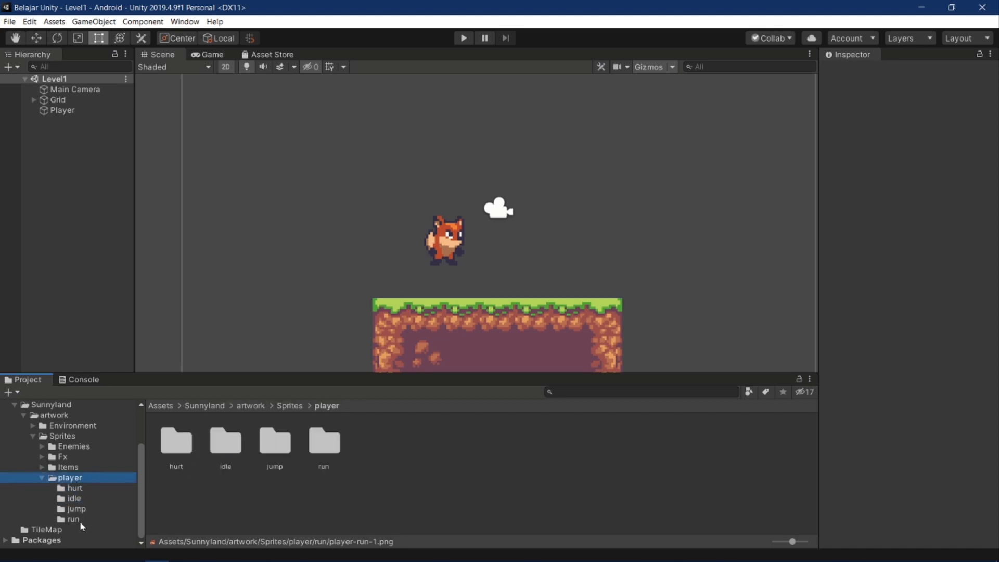
left_click(76, 519)
left_click(81, 510)
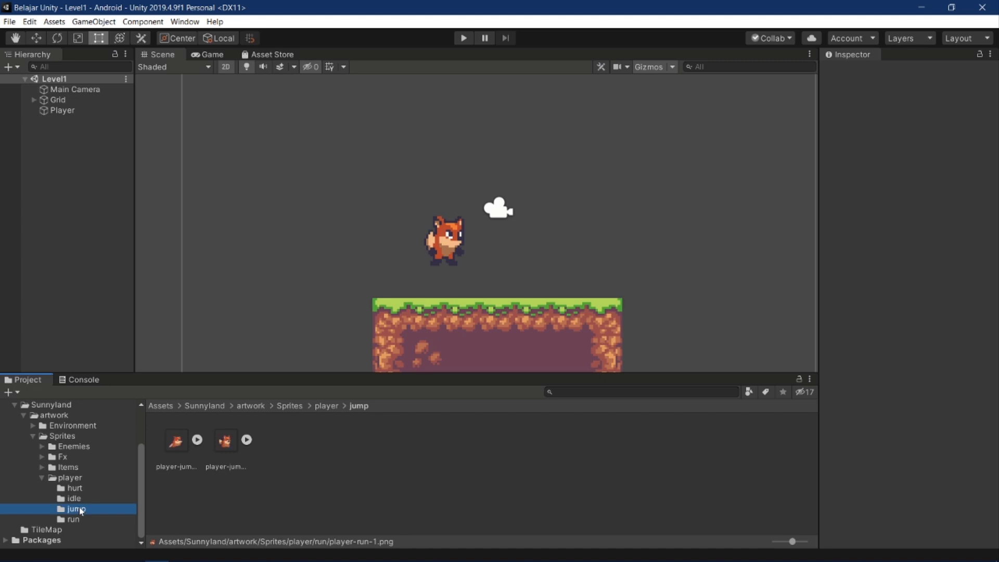
scroll(79, 508, "up", 2)
scroll(79, 506, "down", 2)
left_click(59, 521)
left_click(44, 531)
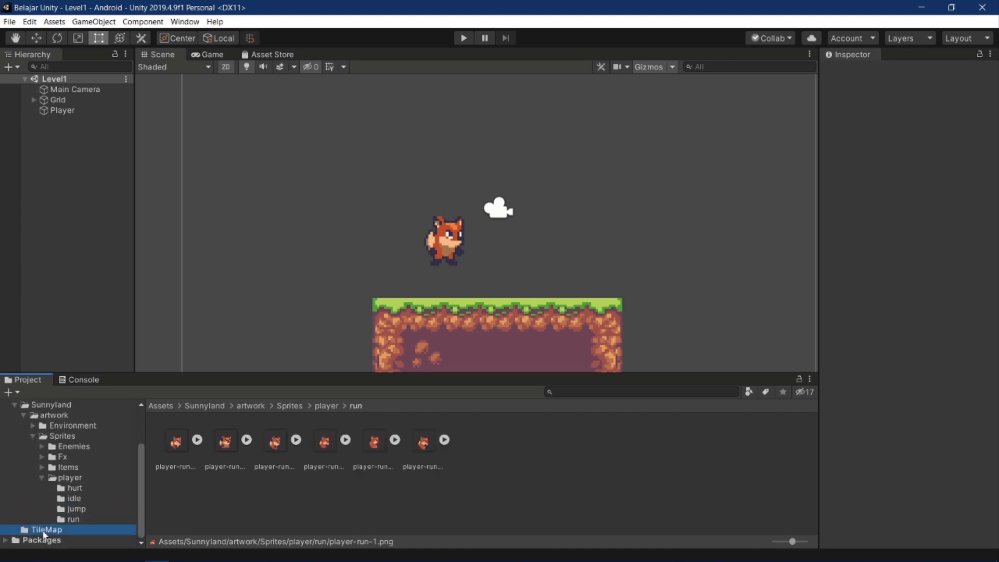
scroll(219, 477, "down", 3)
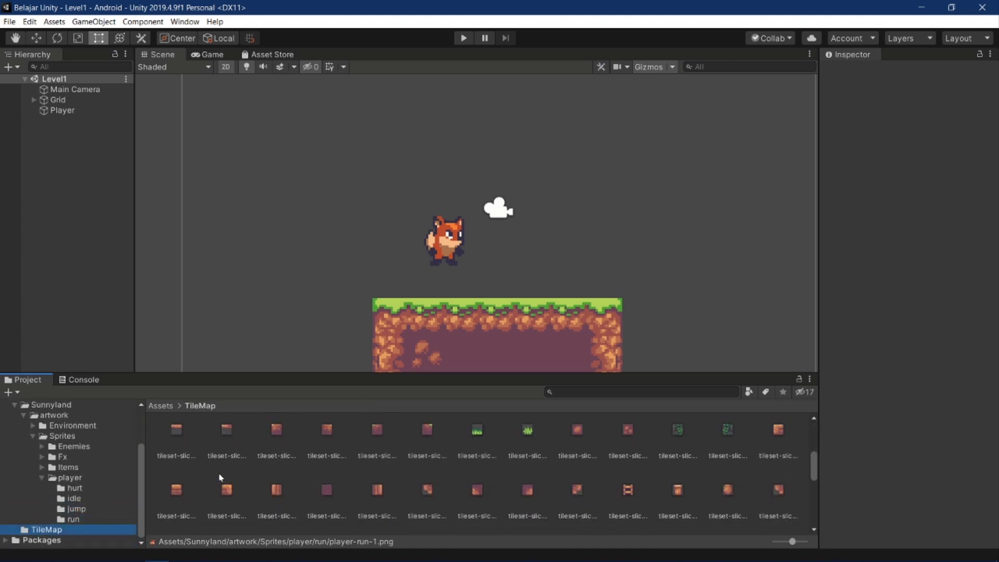
scroll(37, 473, "up", 3)
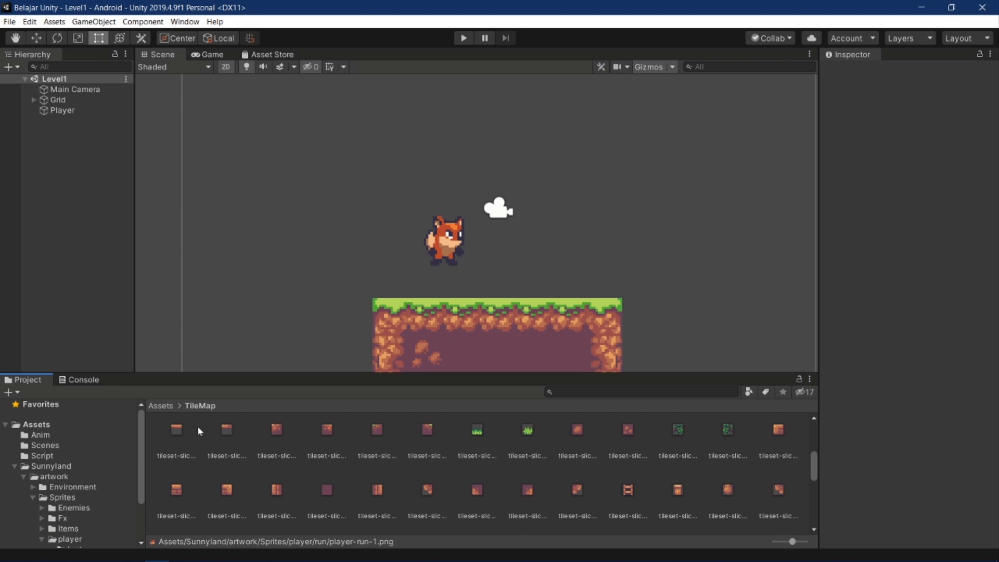
left_click(35, 424)
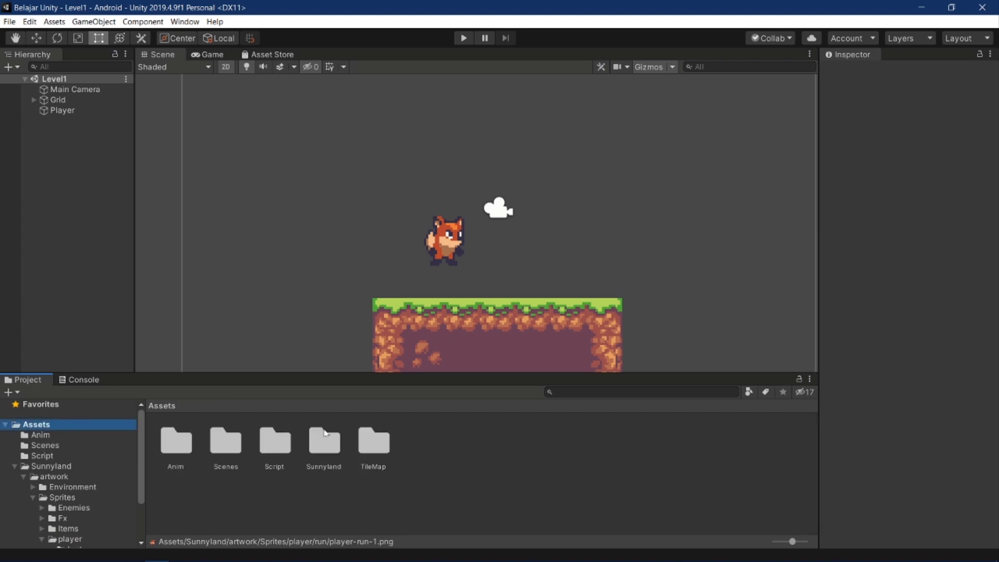
- Move the Player animator controller into the Anim folder
left_click(637, 392)
type("player")
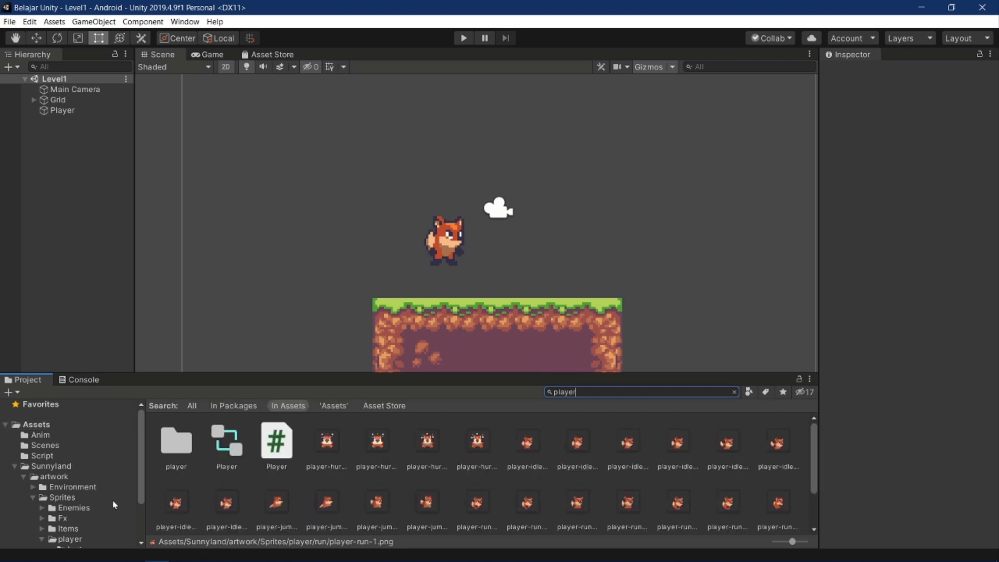
left_click_drag(228, 442, 44, 441)
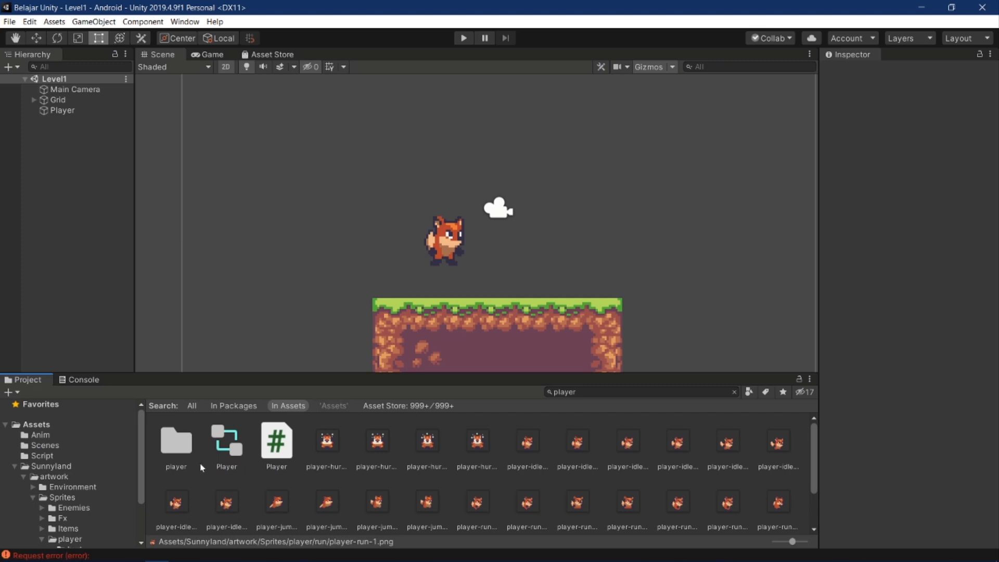
left_click(222, 452)
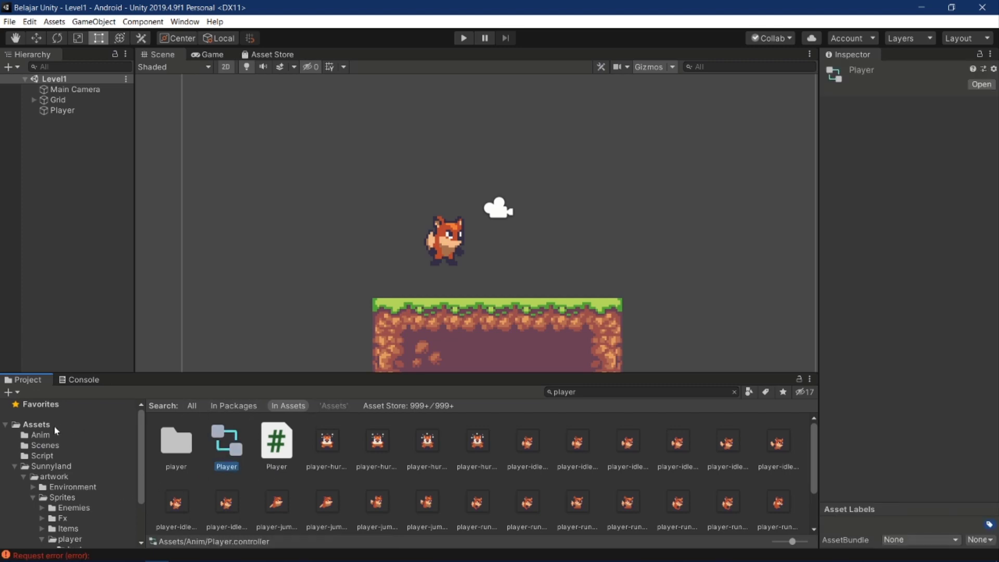
- Clear the request error from the Console, then reopen the Anim folder in Project
left_click(46, 554)
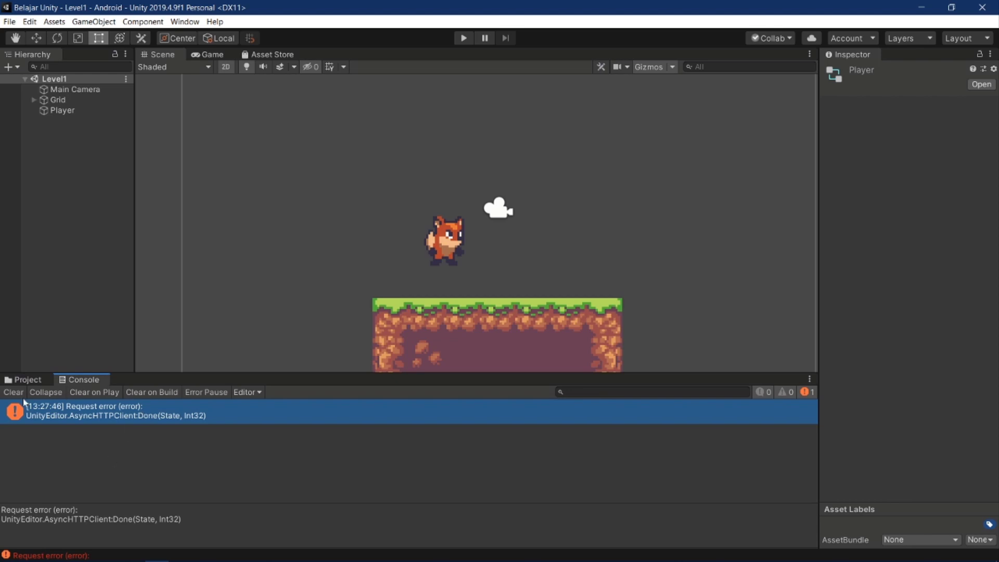
left_click(13, 392)
left_click(29, 384)
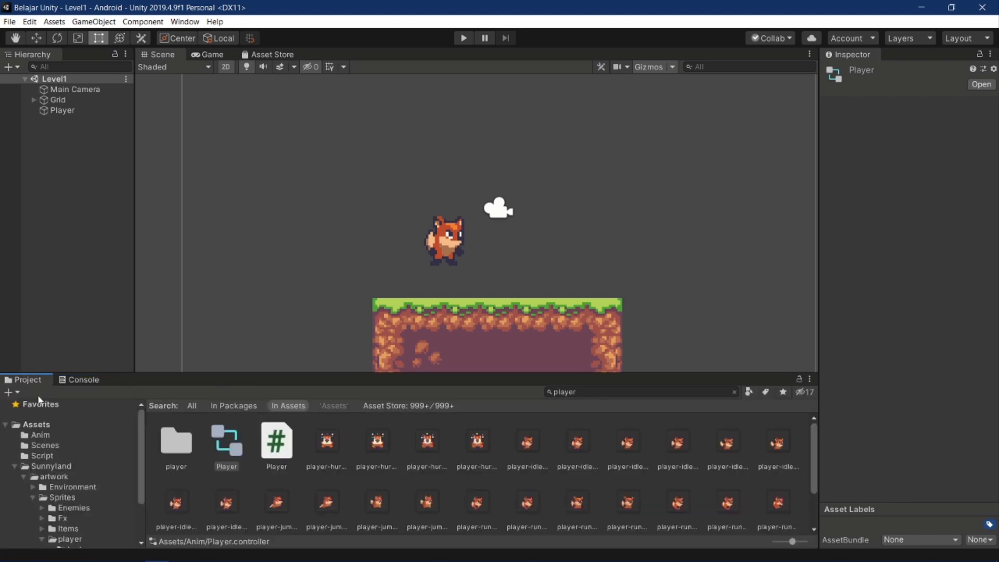
left_click(50, 425)
left_click(51, 435)
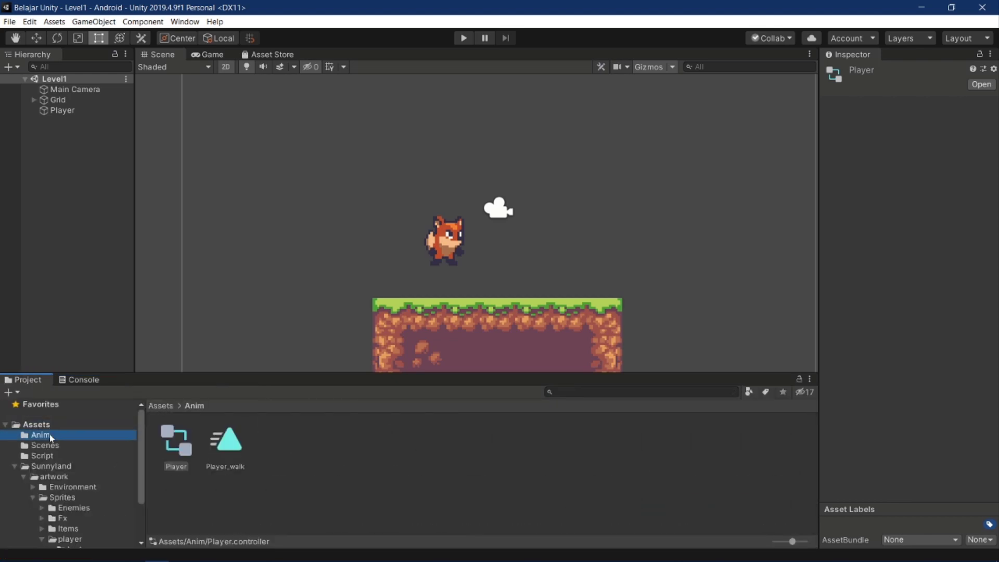
- Search the project assets to select the Player_idle clip, then return to the Anim folder
left_click(190, 457)
left_click(571, 393)
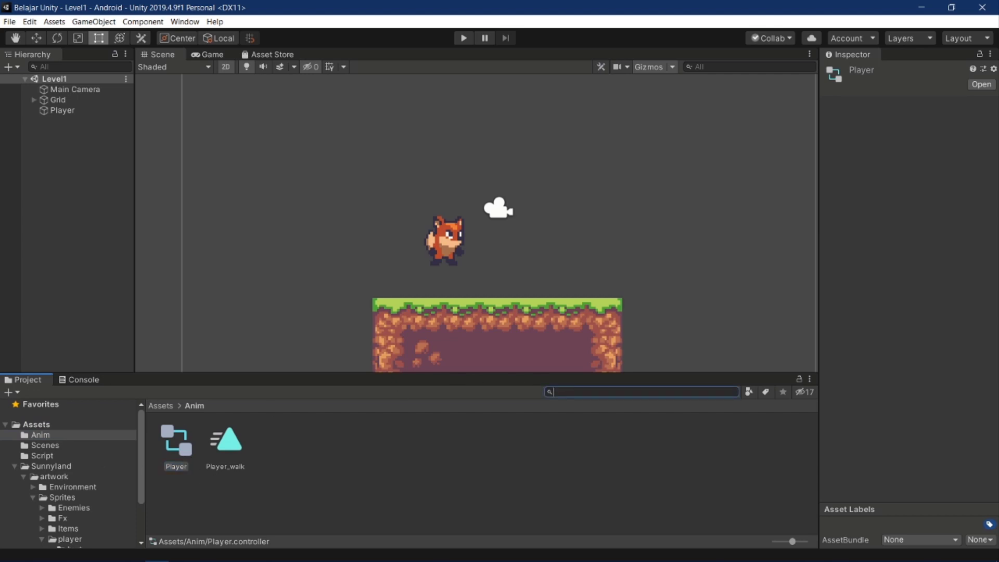
type("player_")
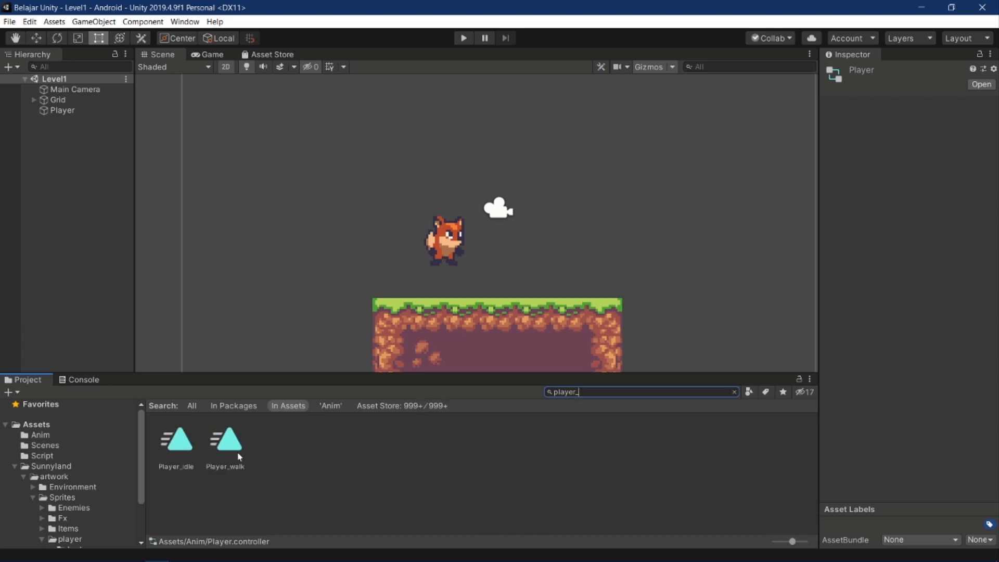
left_click(177, 442)
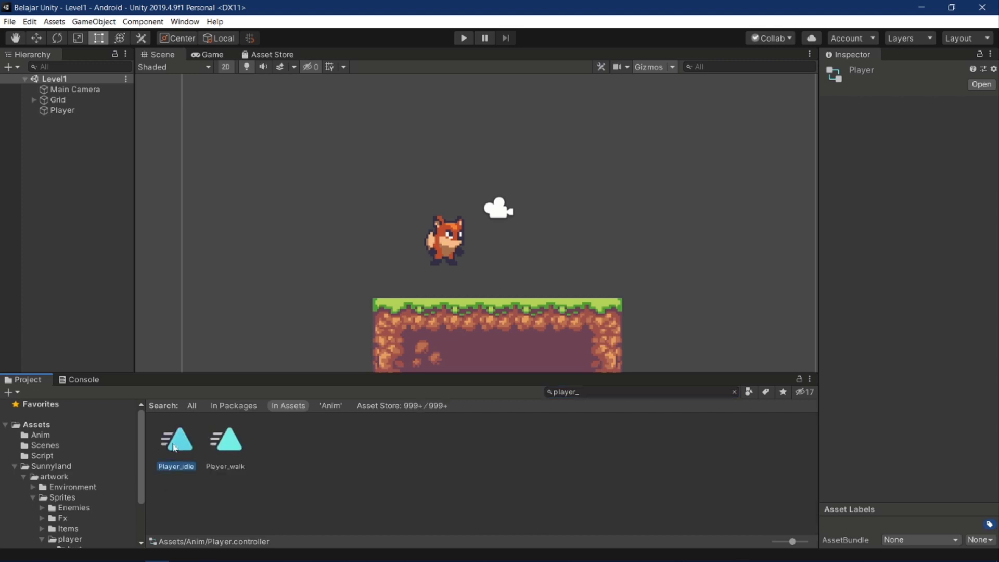
left_click(55, 434)
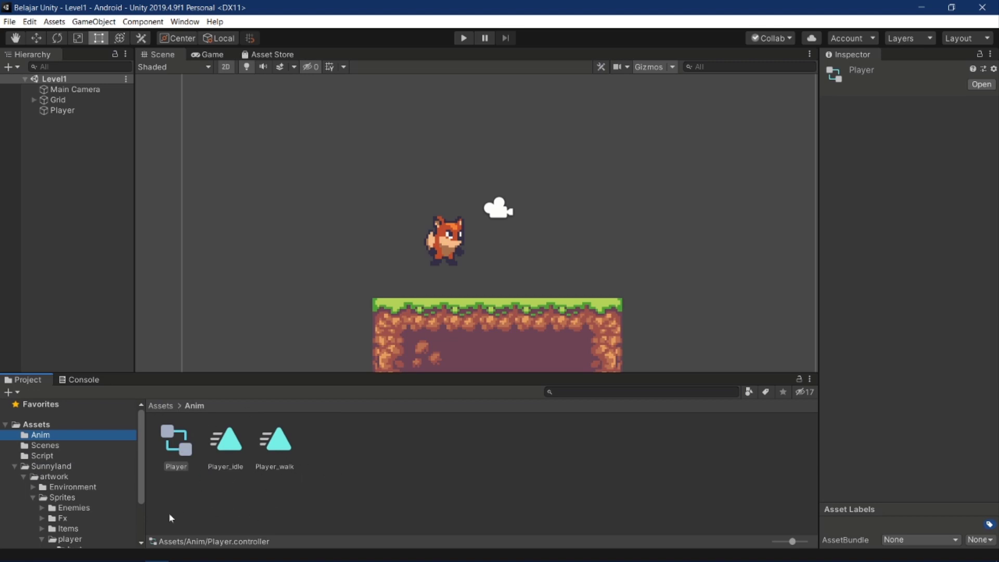
scroll(60, 508, "down", 3)
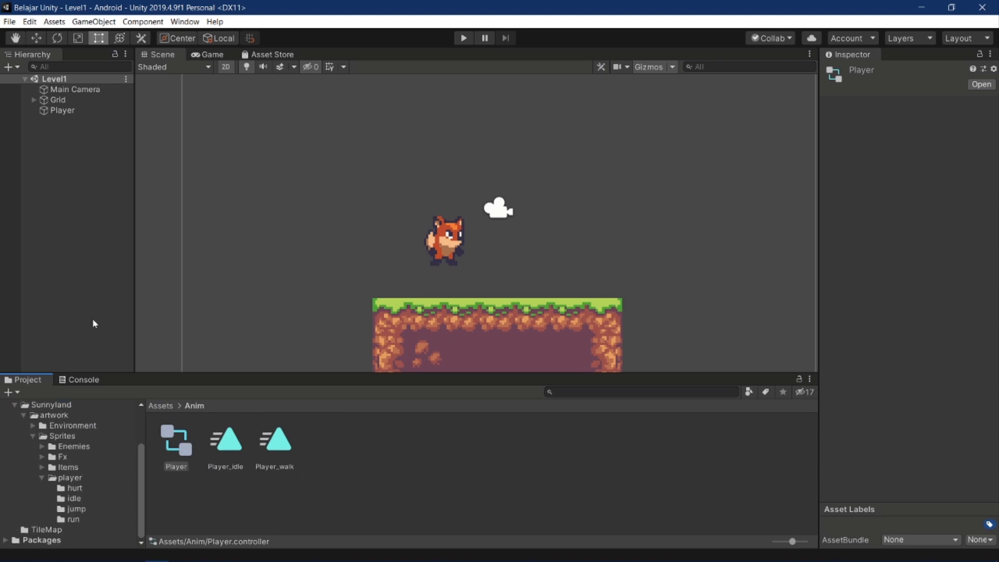
- Switch windows, then open the Animation window with Ctrl+6 and close it again
key("alt+Tab")
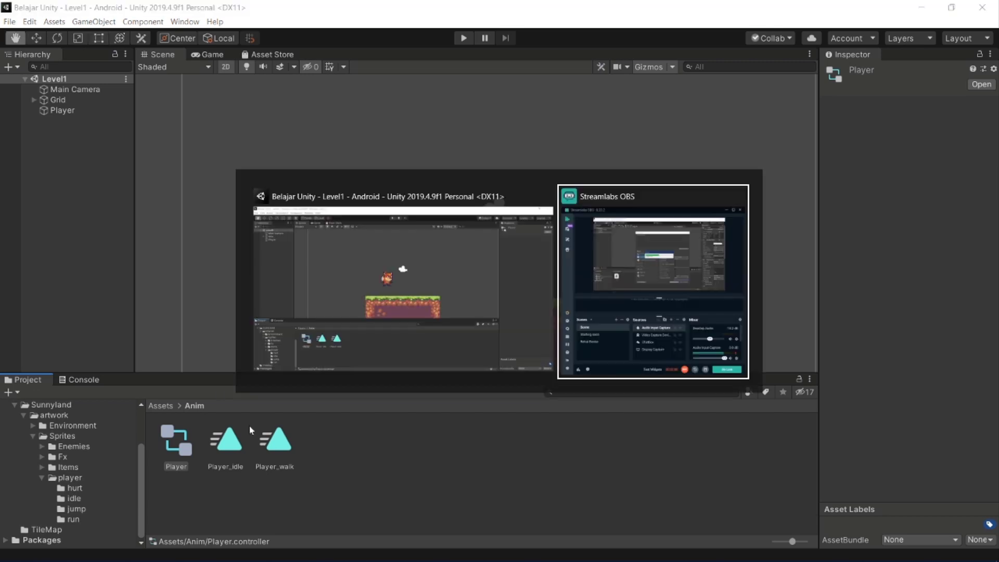
key("alt+Tab")
key("alt+Tab")
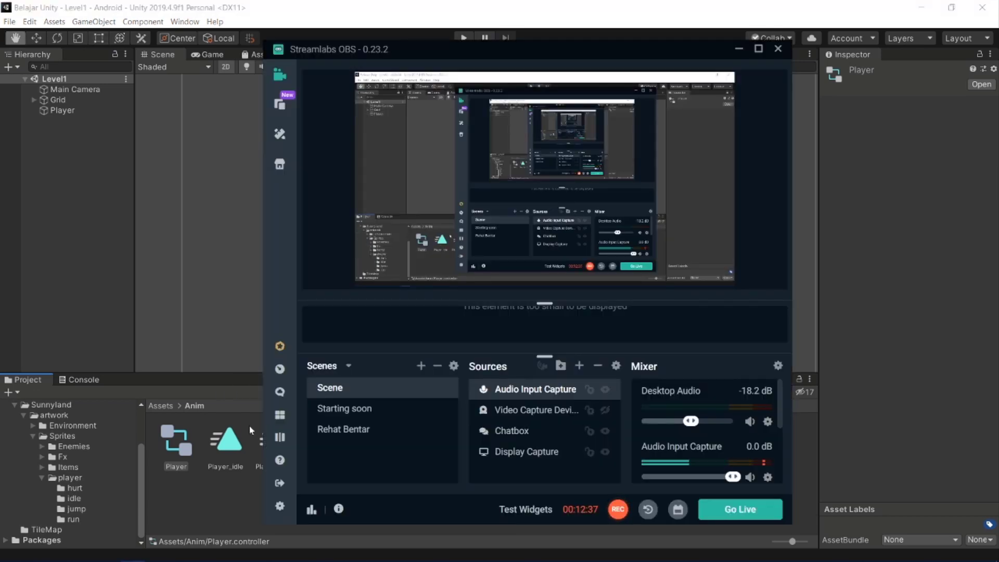
key("alt+Tab")
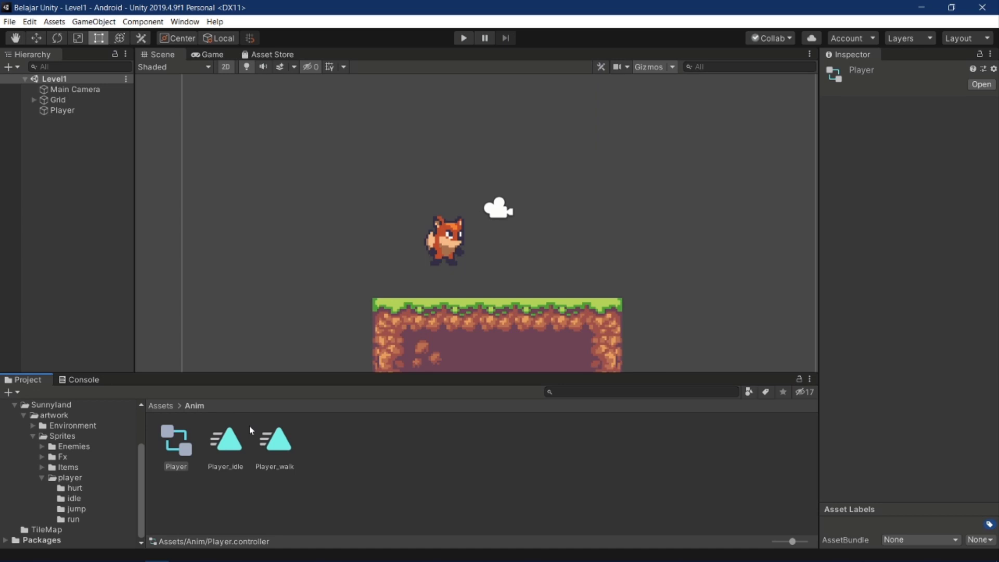
key("ctrl+6")
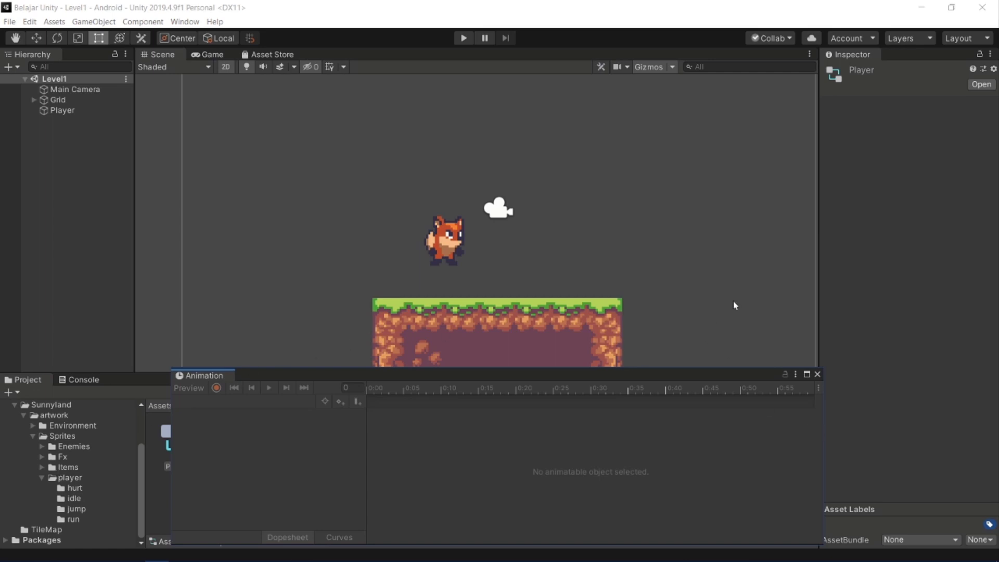
left_click(817, 374)
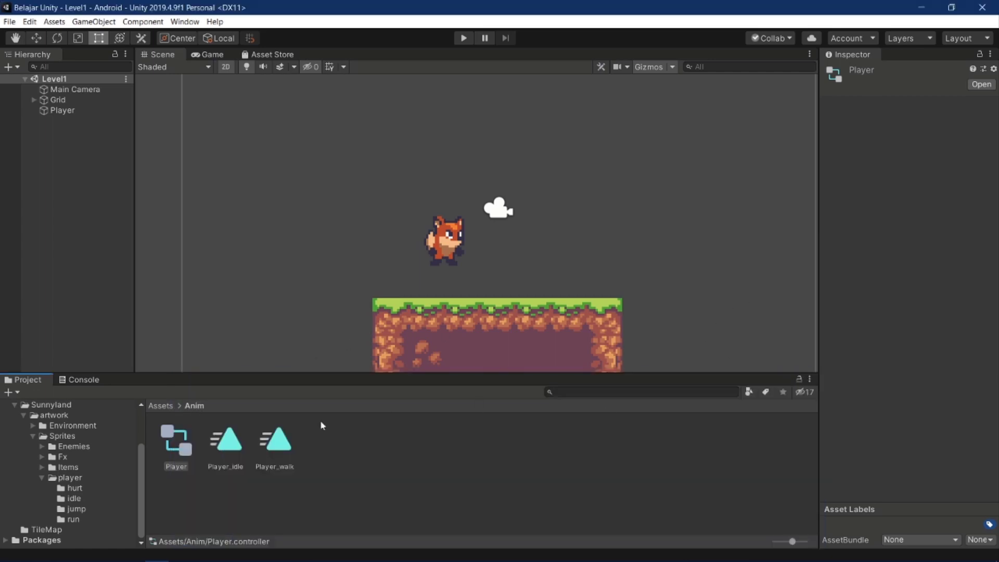
- Open the Player controller's Animator graph and place Player_idle under Entry, Player_walk beneath it
double_click(189, 461)
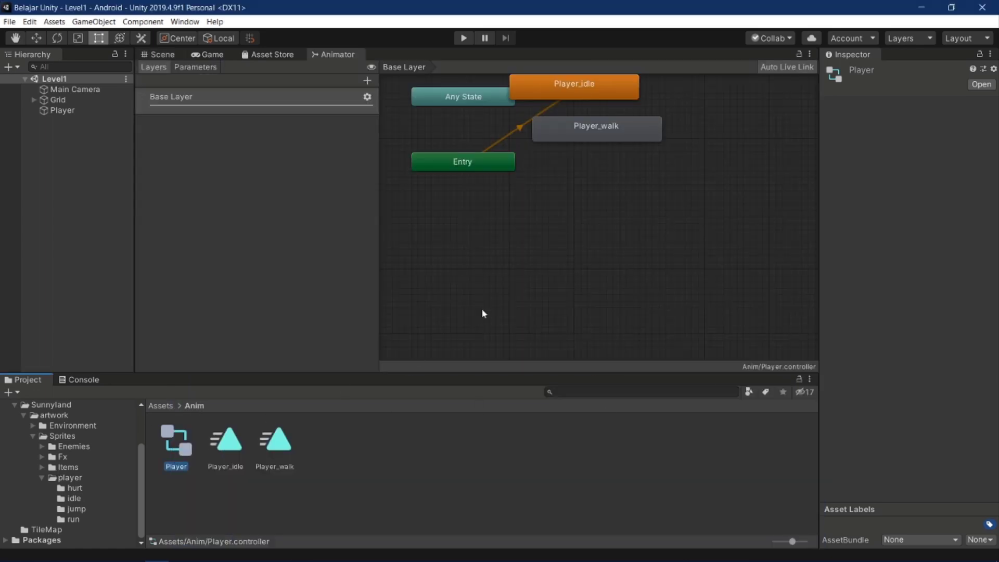
scroll(538, 148, "up", 5)
scroll(539, 147, "down", 2)
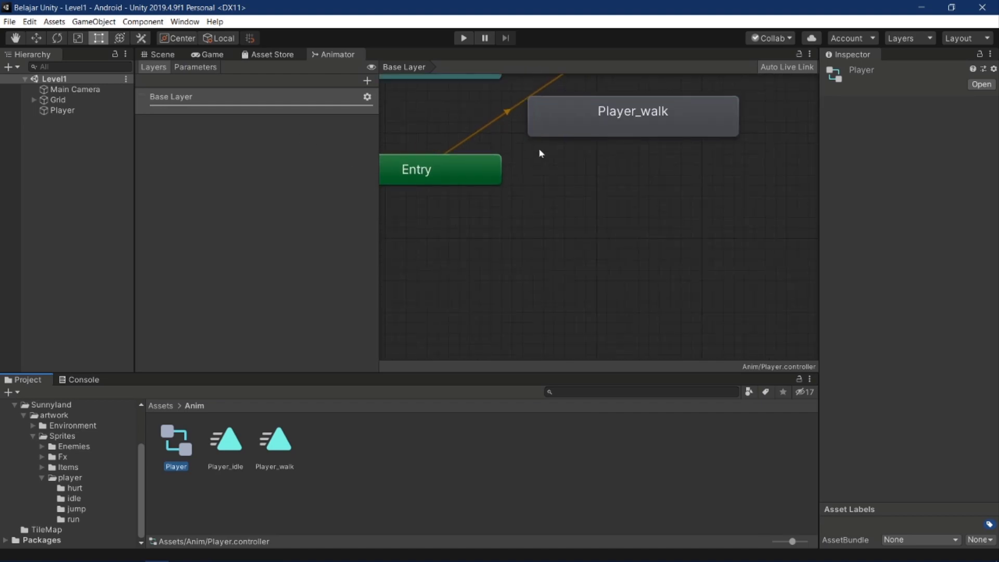
scroll(539, 147, "down", 5)
scroll(568, 173, "up", 5)
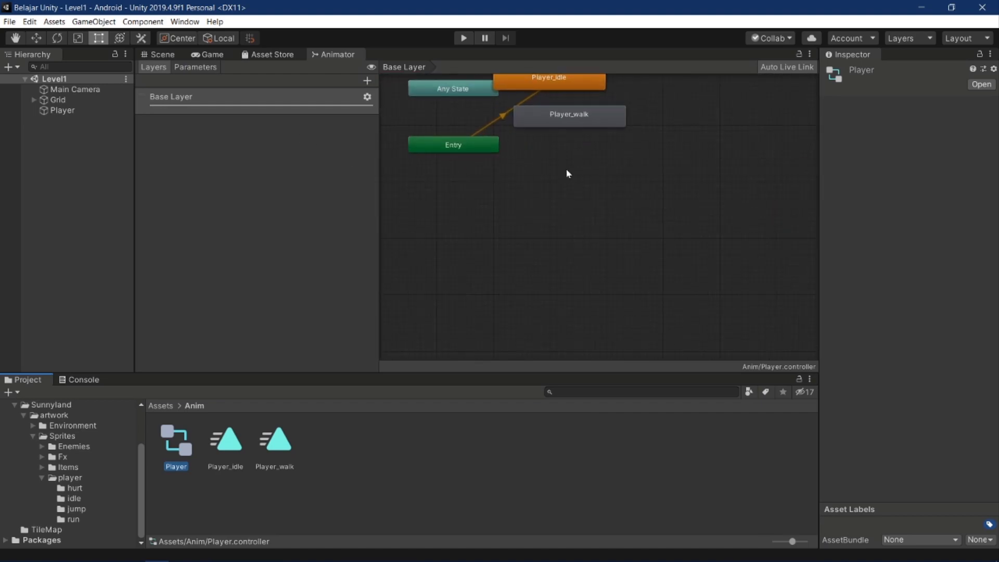
scroll(567, 171, "down", 2)
right_click(495, 269)
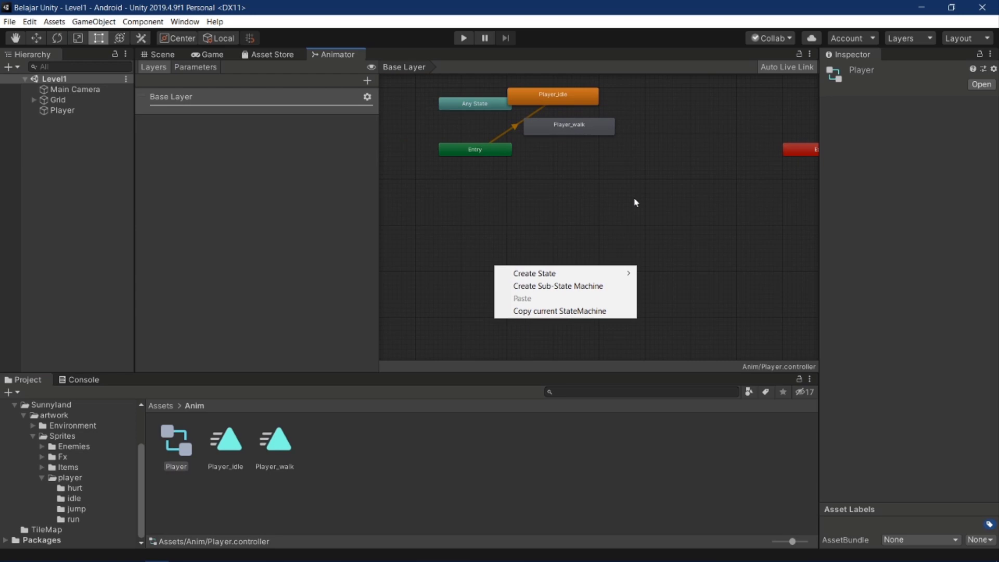
left_click(635, 203)
scroll(636, 202, "up", 1)
left_click(555, 91)
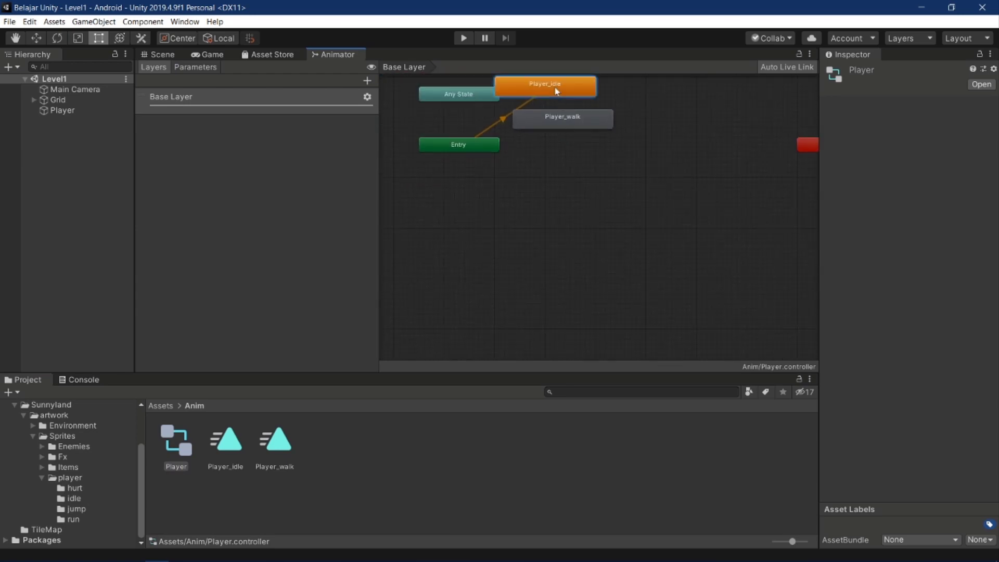
left_click_drag(555, 90, 529, 201)
mouse_move(584, 127)
left_mouse_down()
mouse_move(632, 159)
mouse_move(578, 283)
left_mouse_up()
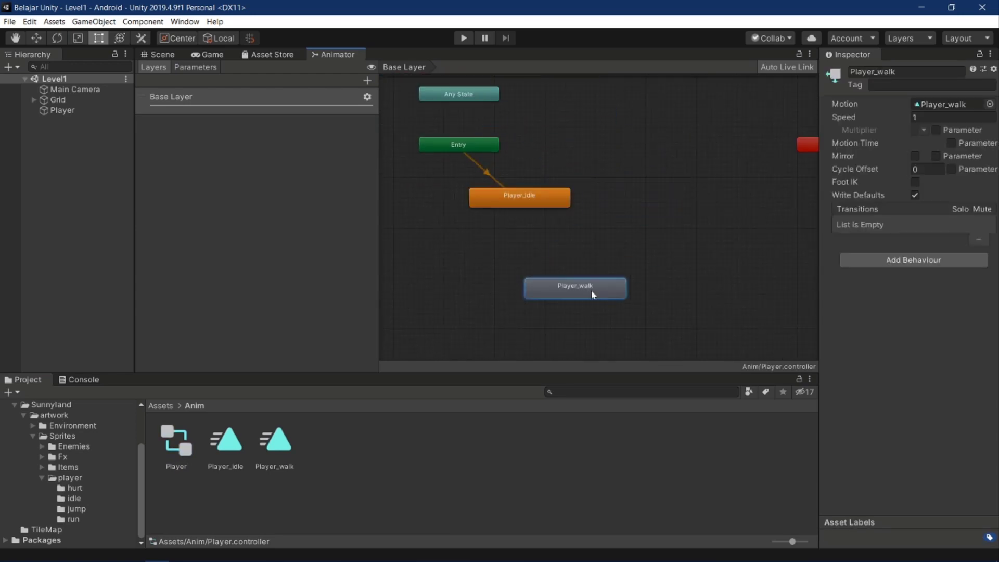
- Make a transition from Player_idle to Player_walk, then delete it
left_click(549, 218)
right_click(546, 207)
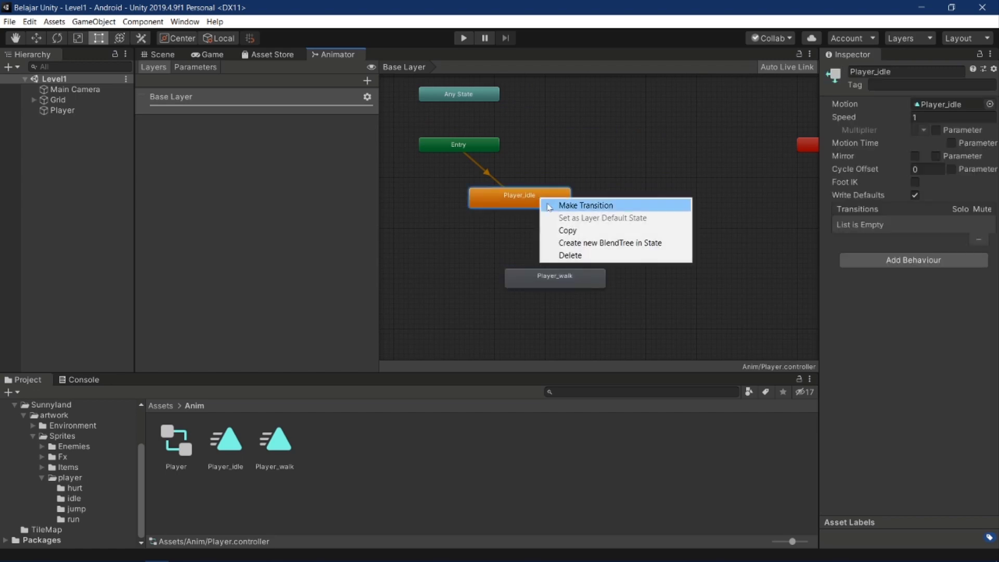
left_click(551, 205)
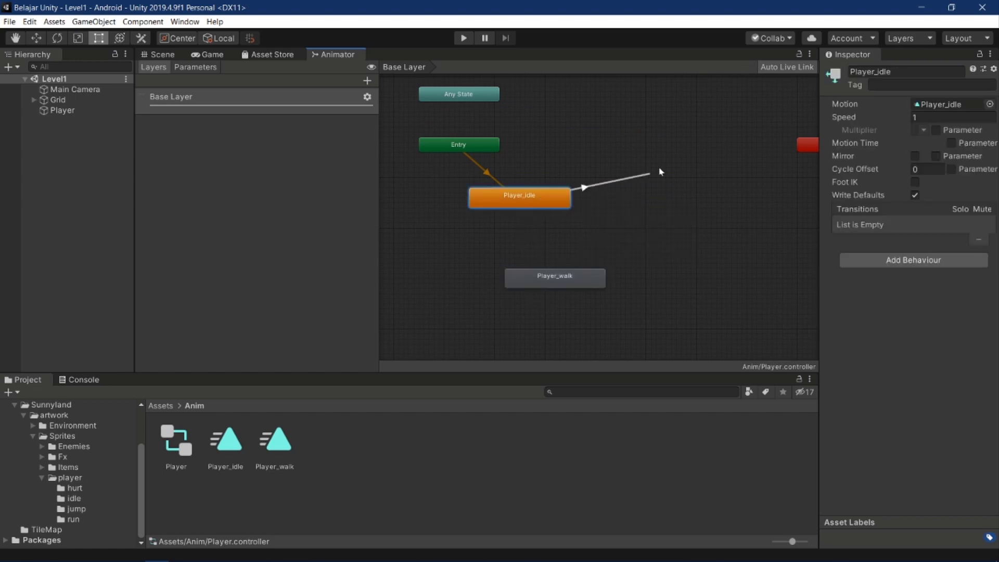
left_click(552, 281)
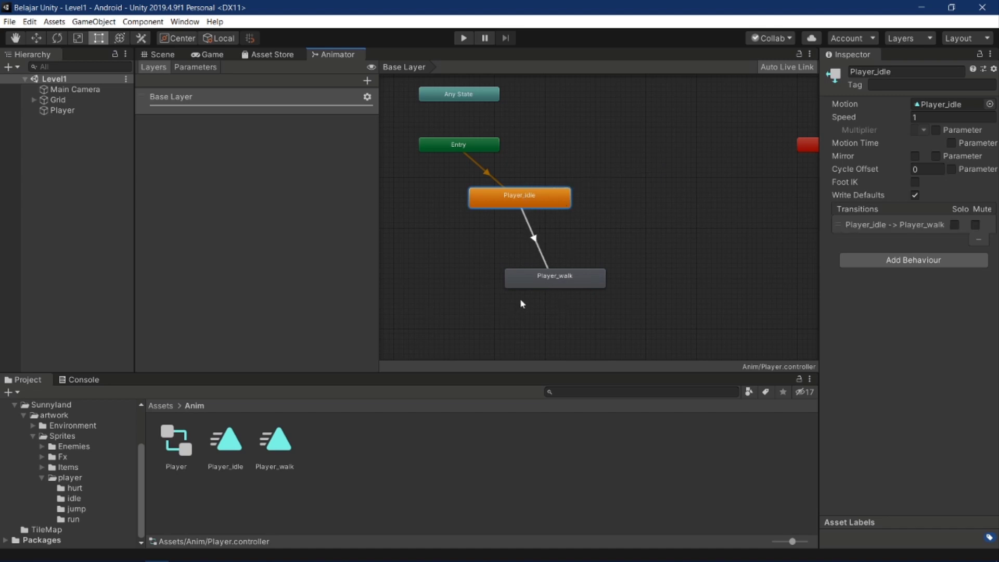
left_click(535, 239)
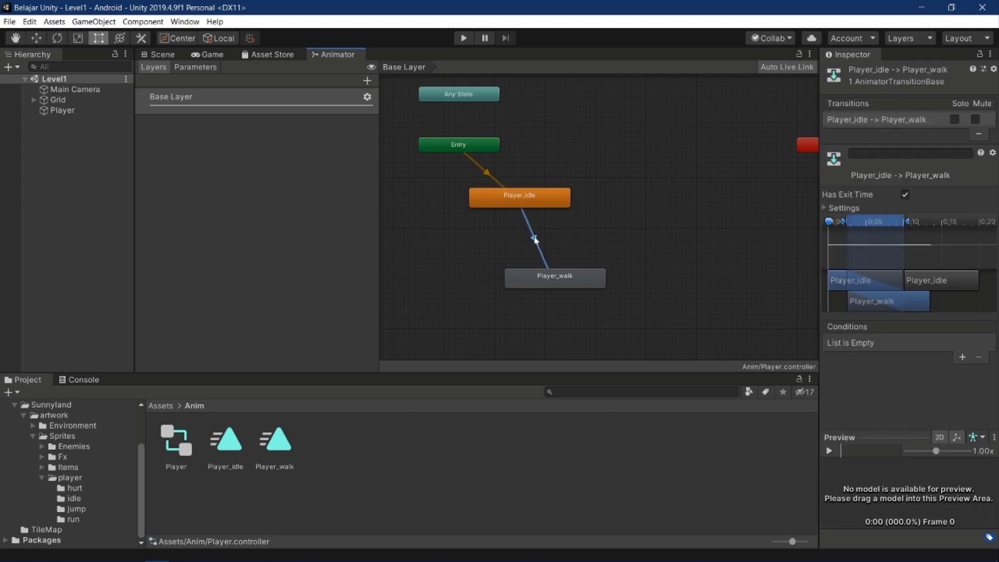
right_click(535, 240)
left_click(491, 248)
left_click(509, 252)
key("Delete")
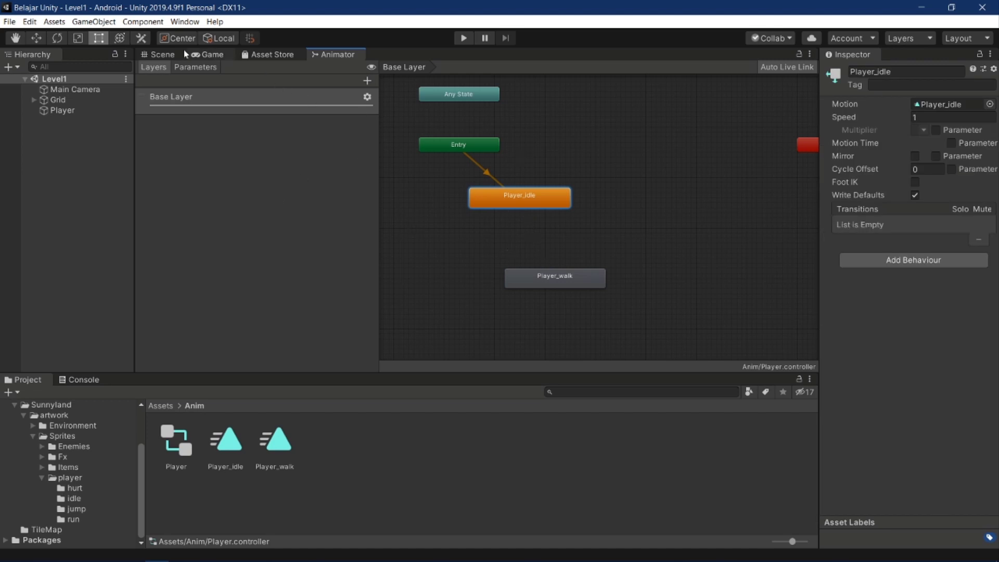
left_click(161, 54)
scroll(315, 314, "up", 2)
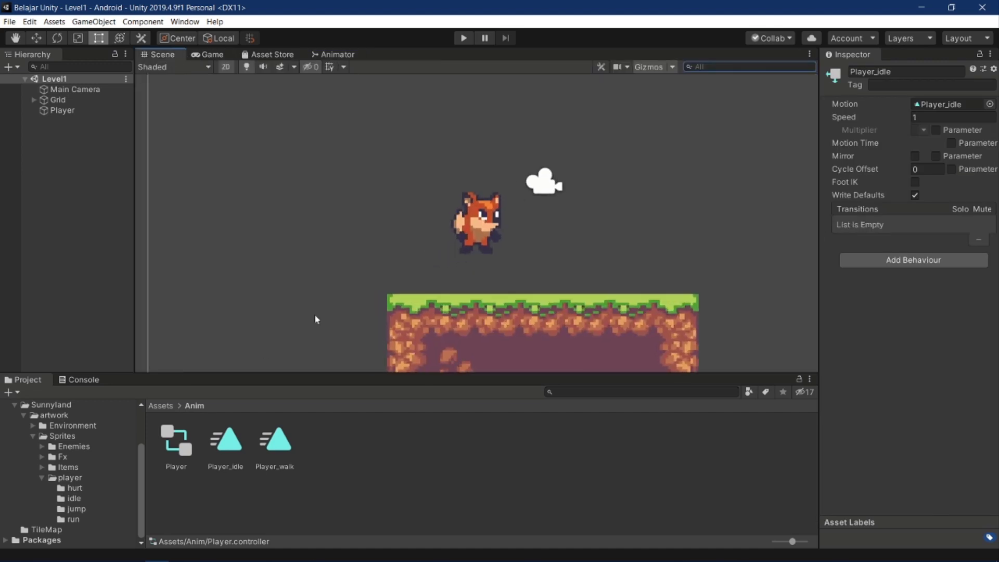
scroll(314, 315, "down", 4)
middle_click_drag(316, 320, 316, 213)
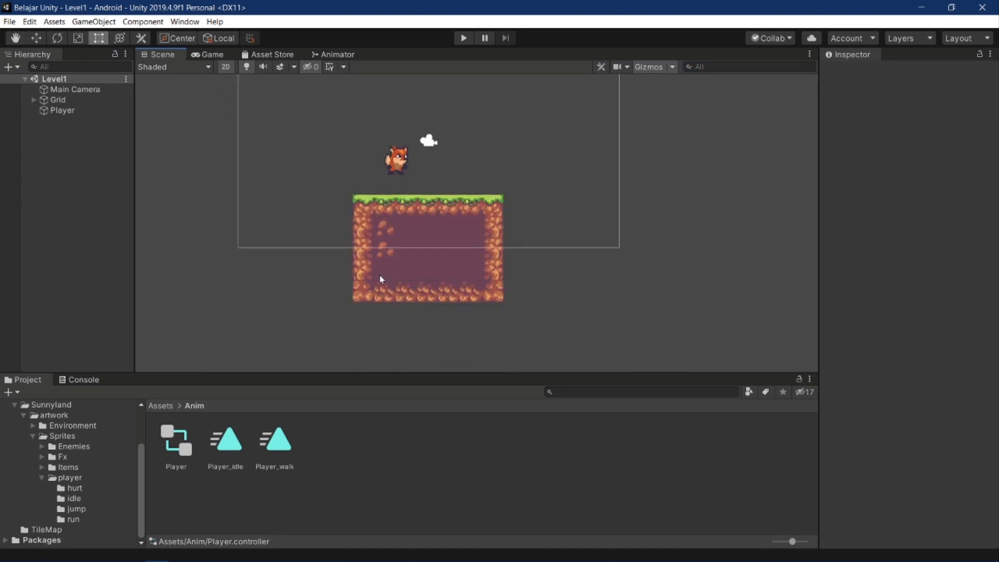
middle_click_drag(382, 278, 407, 338)
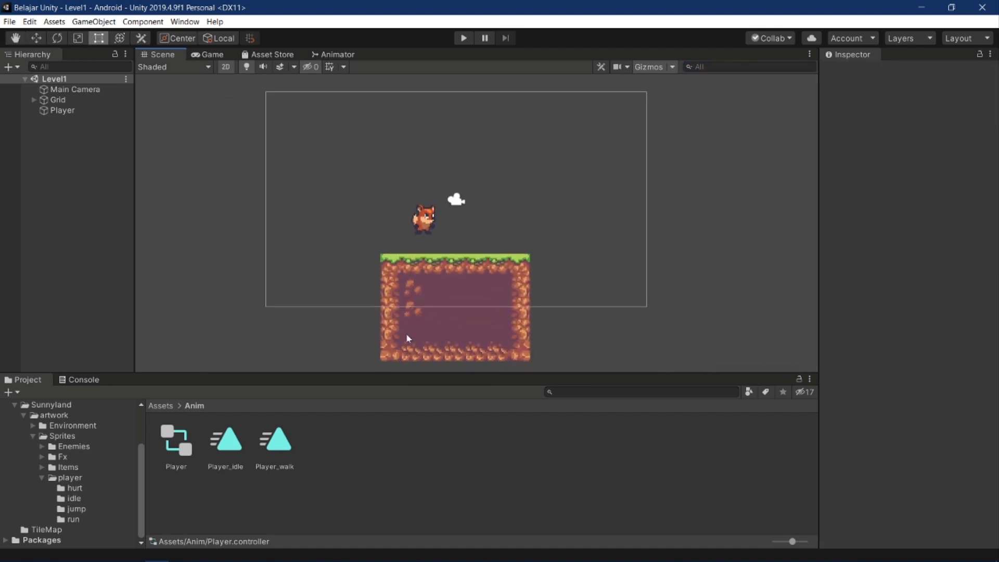
left_click(311, 494)
mouse_move(78, 560)
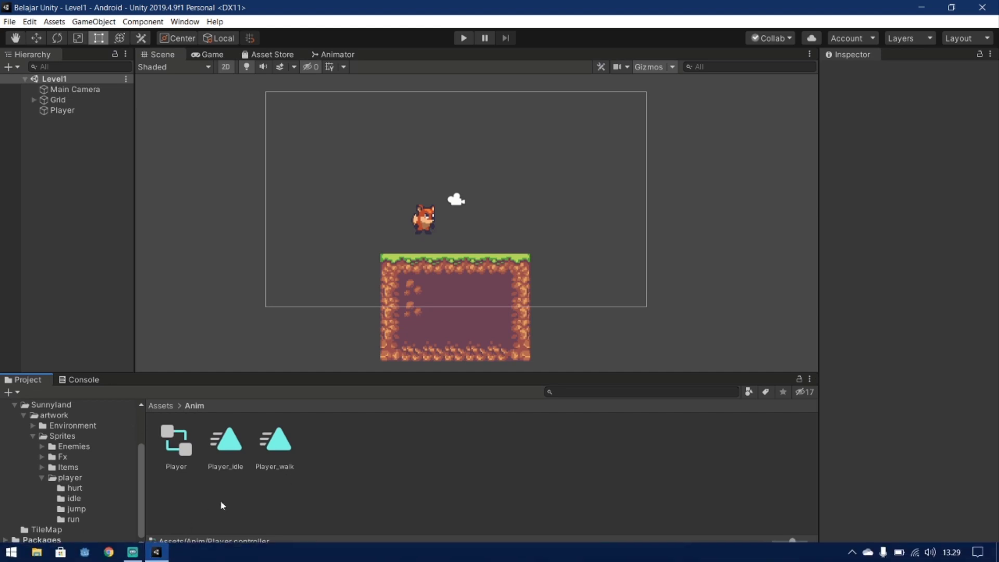
double_click(175, 446)
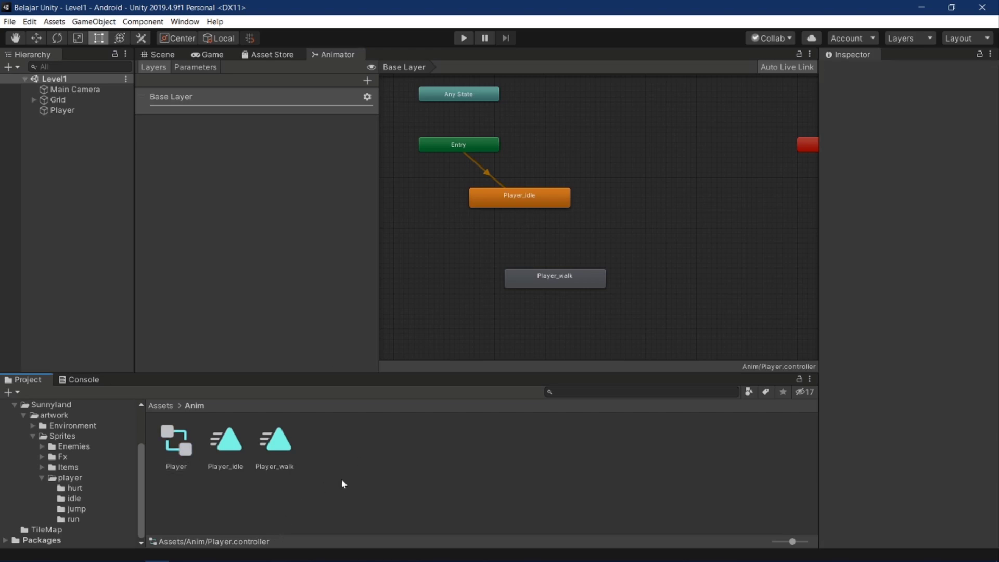
left_click(160, 54)
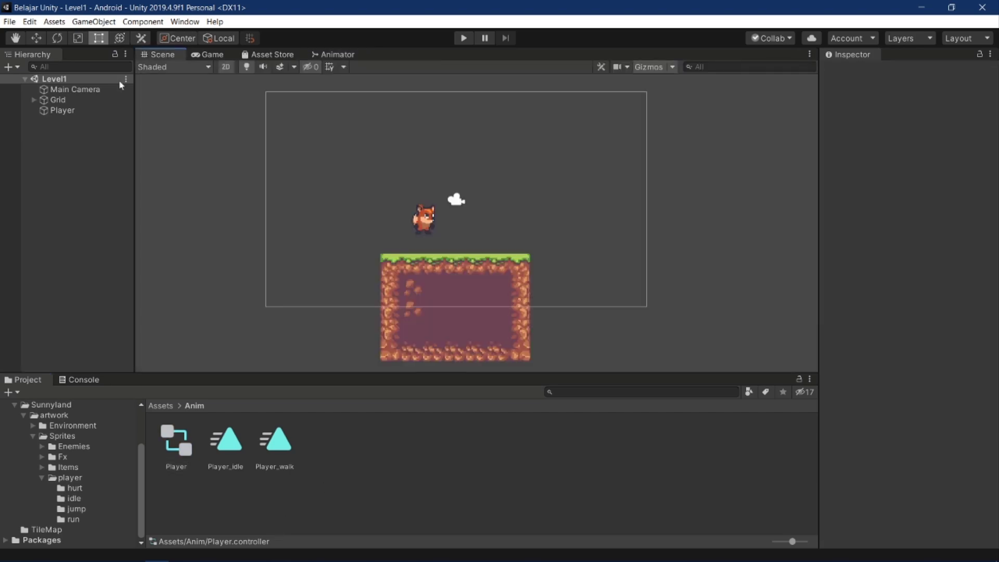
- Open the Player's Animation window and preview the Player_walk clip playing
left_click(63, 111)
key("ctrl+6")
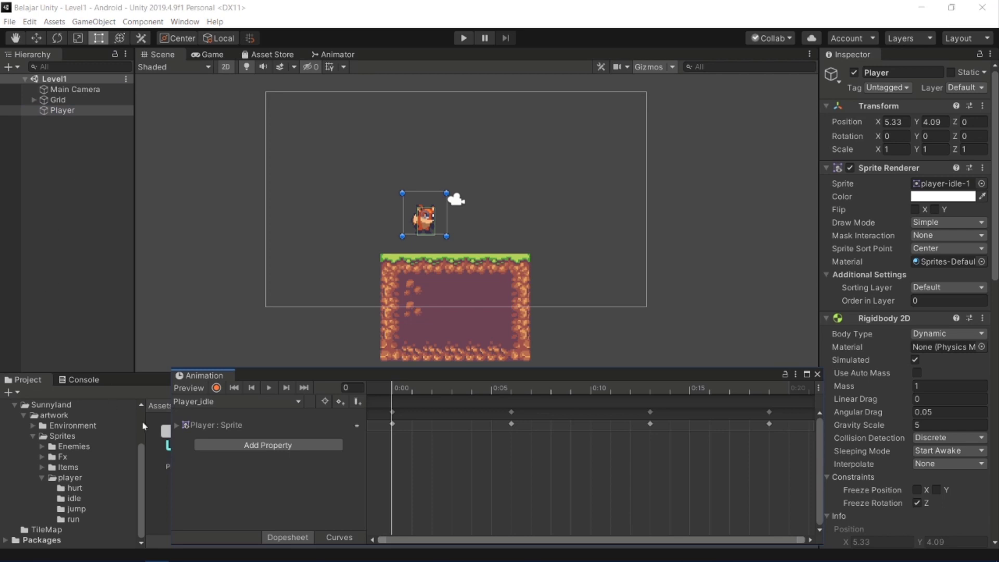
left_click(295, 402)
left_click(218, 423)
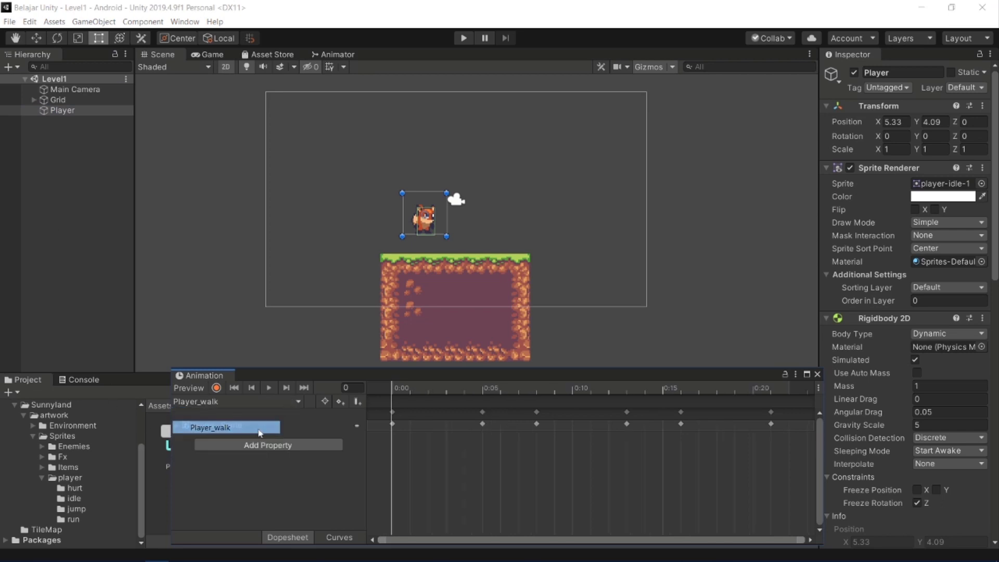
left_click(269, 387)
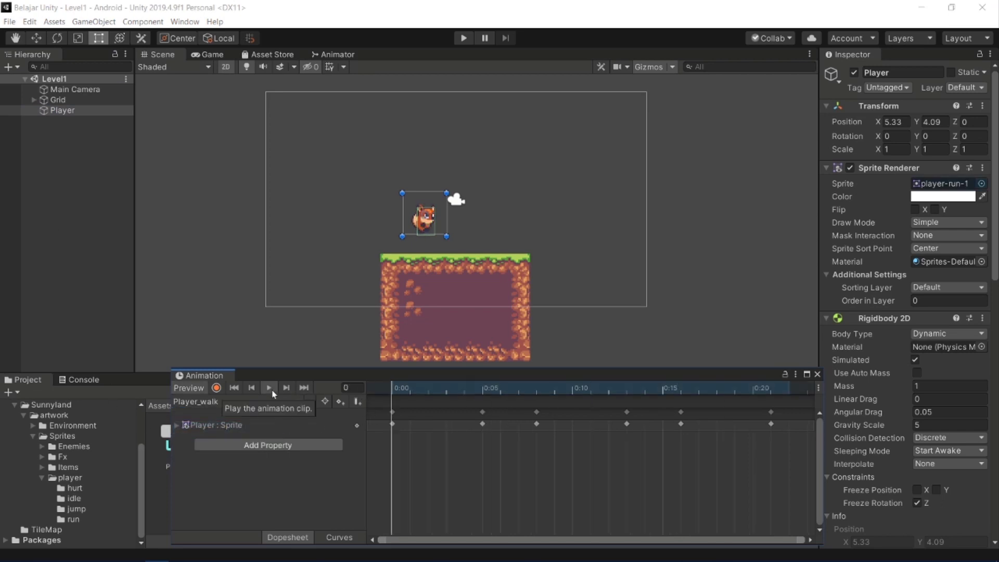
- Create and save a new clip named Player_jump_up
left_click(228, 403)
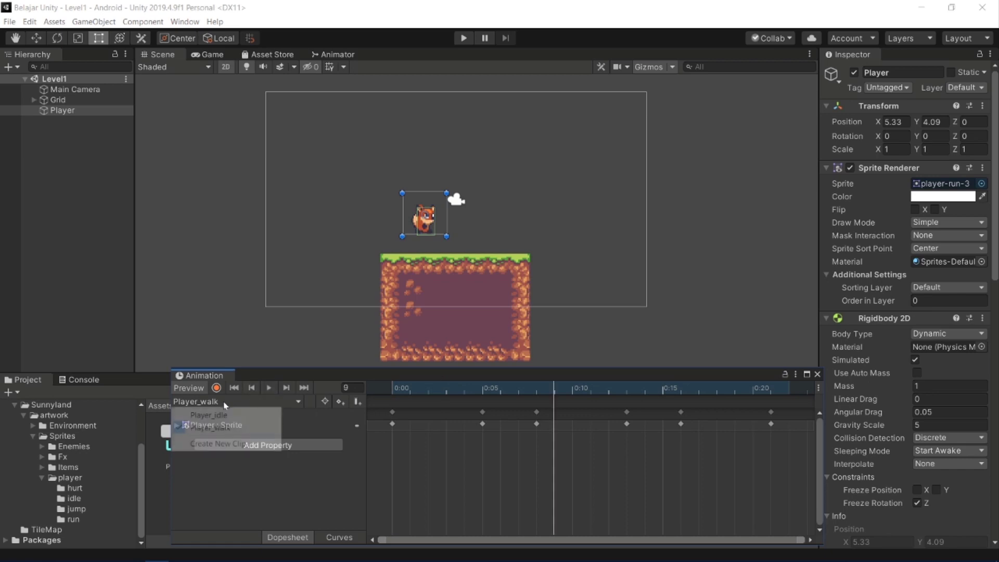
left_click(220, 442)
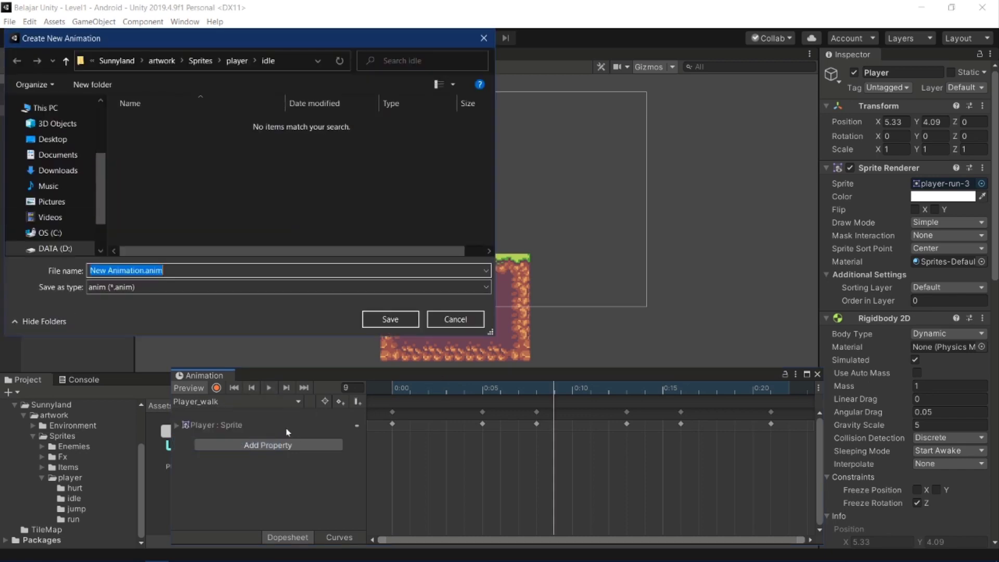
type("Ju")
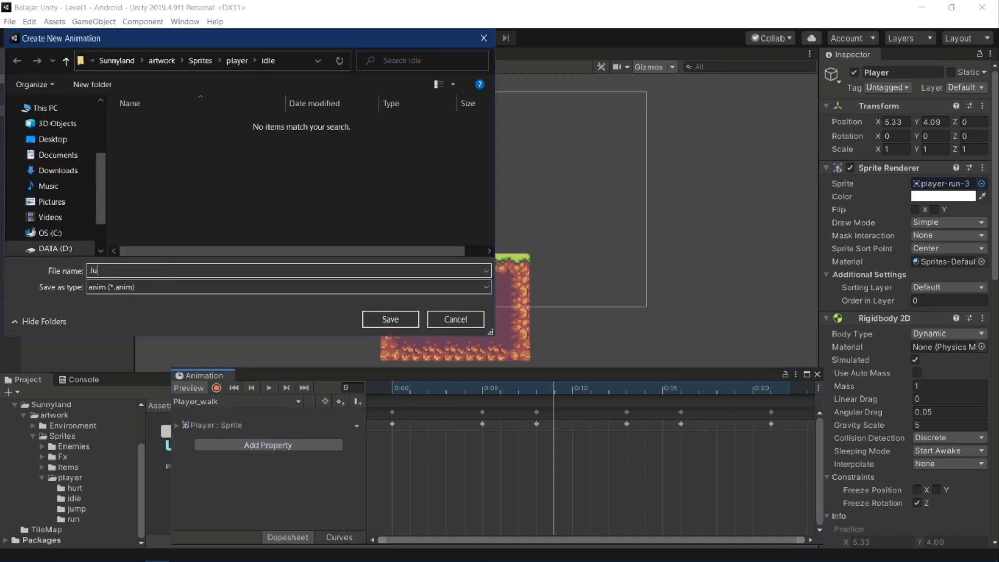
type("P")
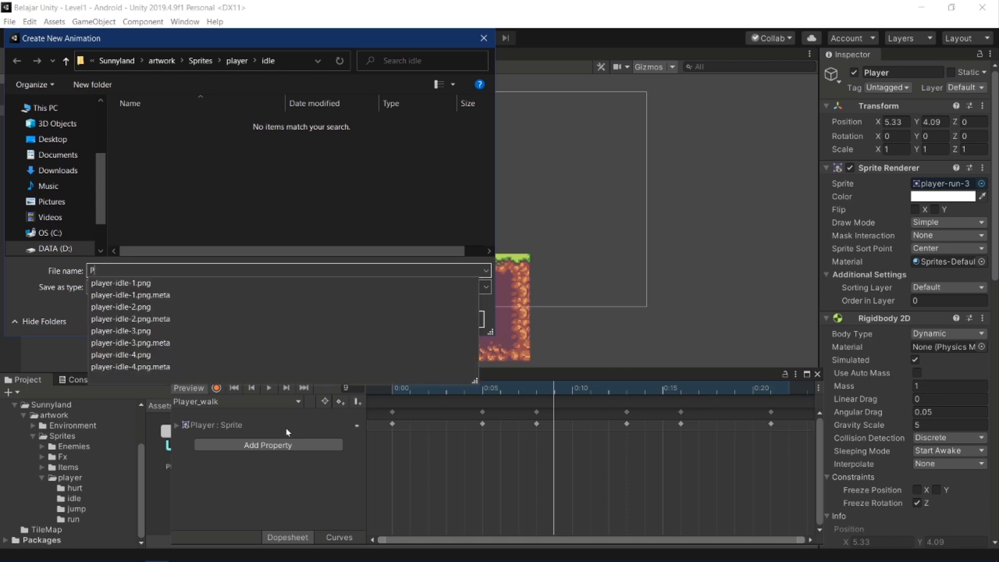
type("laye")
type("r_jump up")
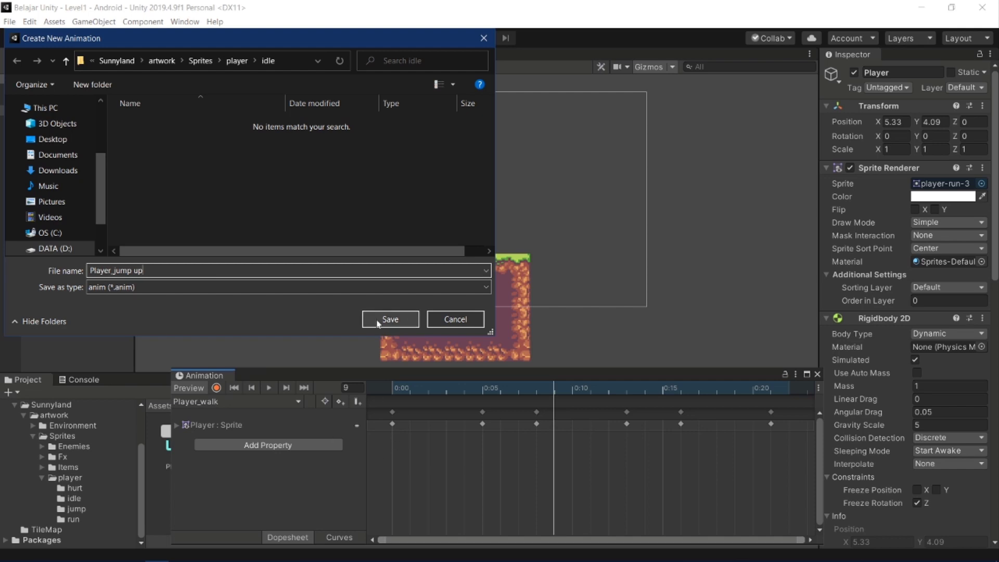
key("BackSpace")
type("_")
left_click(411, 325)
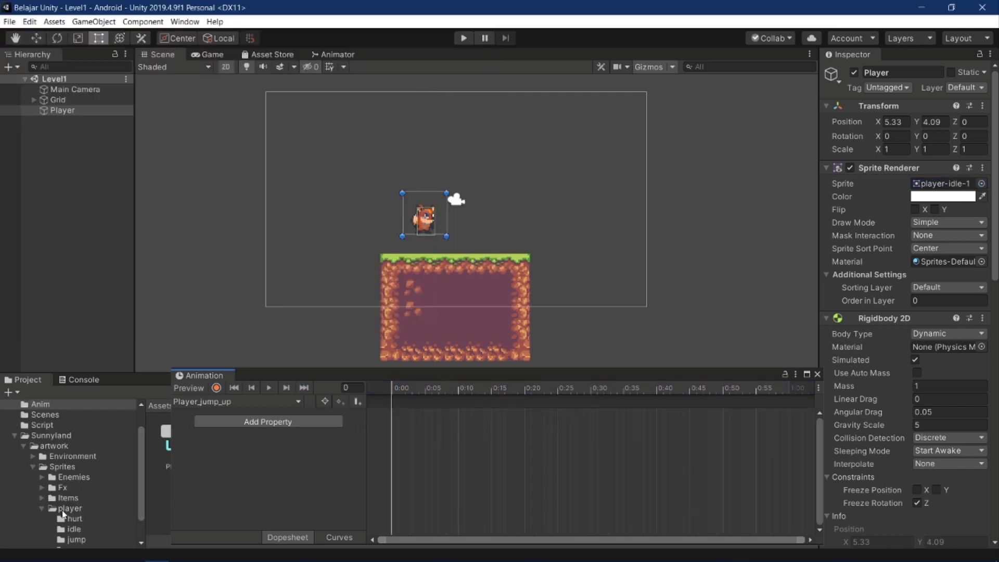
- Open the jump folder and add player-jump-1 as the Player_jump_up clip's keyframe
scroll(62, 513, "down", 2)
left_click(75, 514)
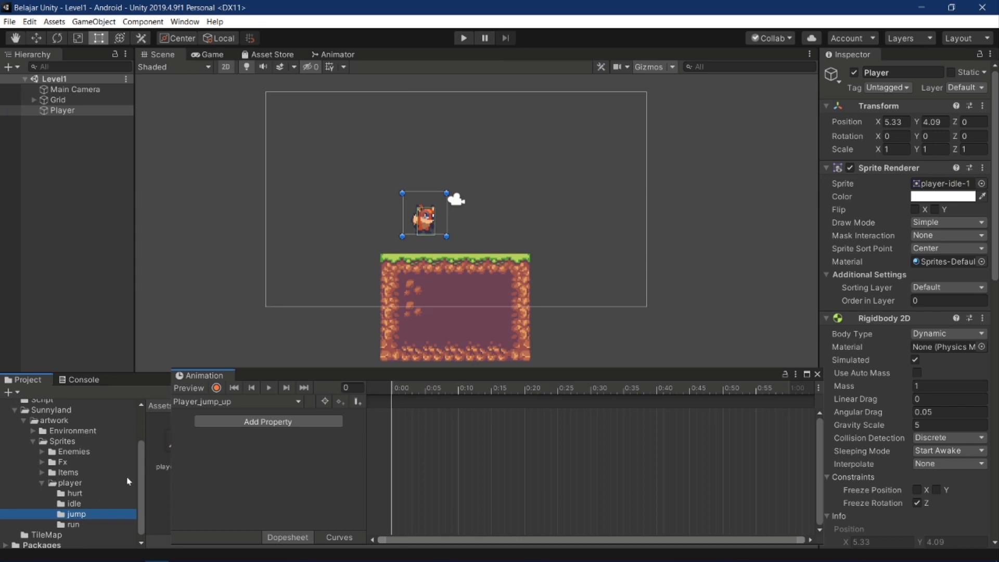
left_click_drag(276, 376, 227, 180)
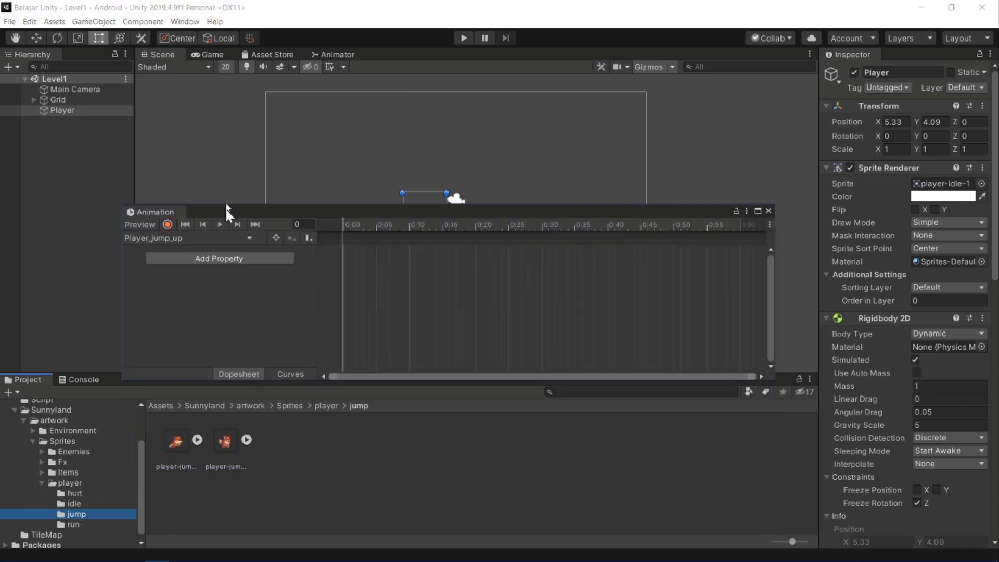
left_click(173, 449)
double_click(173, 449)
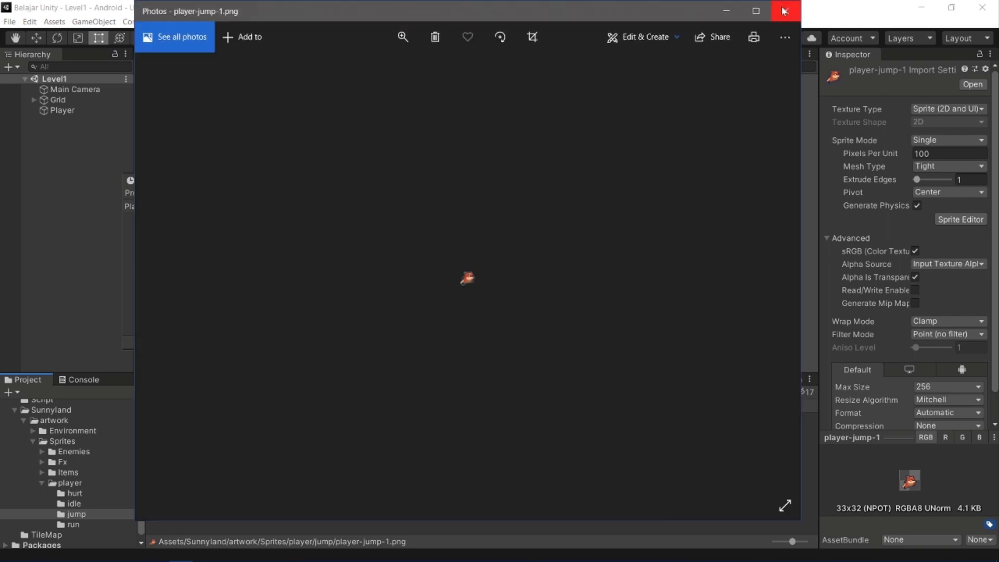
left_click(786, 9)
mouse_move(176, 442)
left_mouse_down()
mouse_move(403, 280)
mouse_move(405, 253)
left_mouse_up()
- Set player-jump-1's Pixels Per Unit to 16 and apply the import setting
left_click_drag(409, 183, 418, 334)
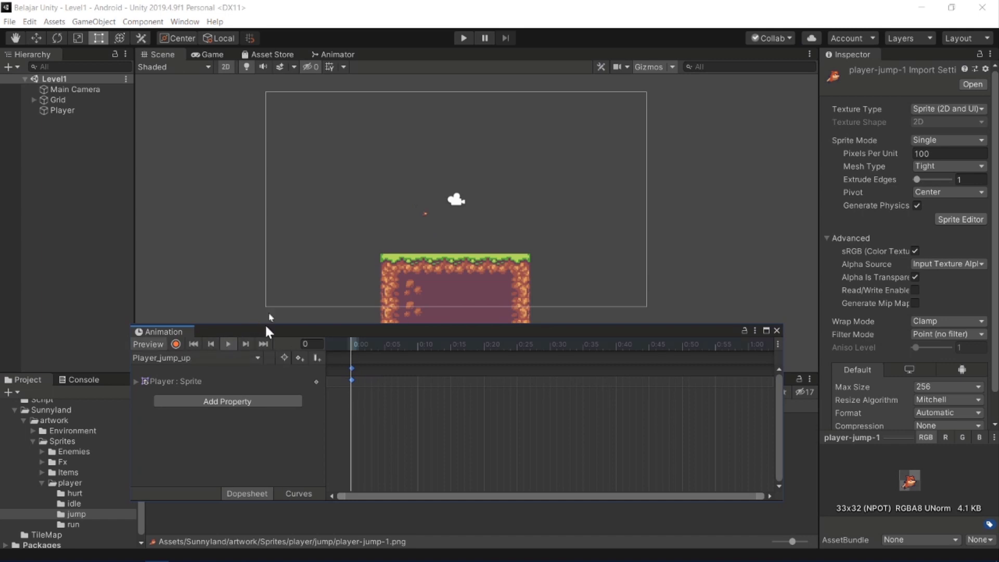
left_click_drag(269, 331, 251, 227)
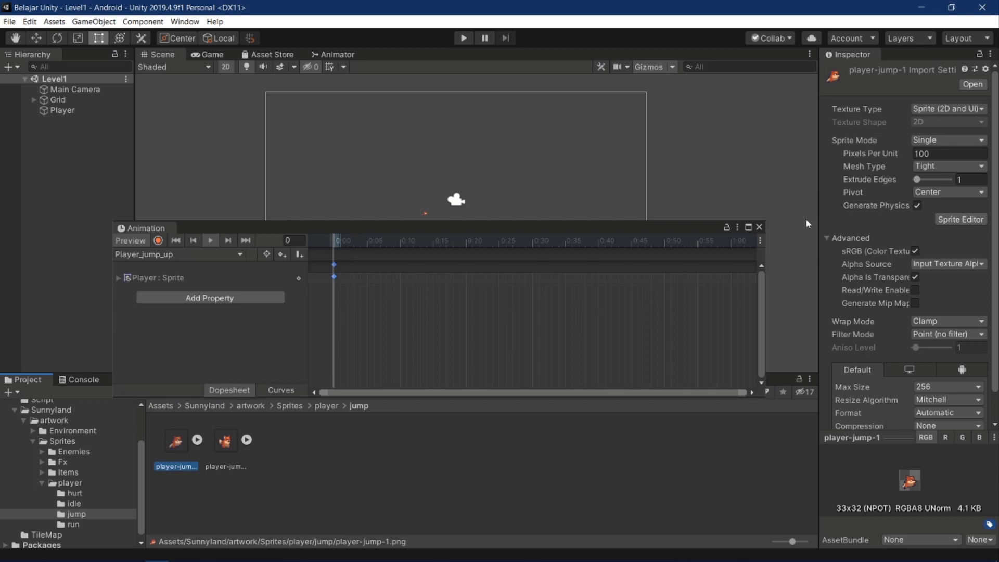
left_click(962, 153)
type("16")
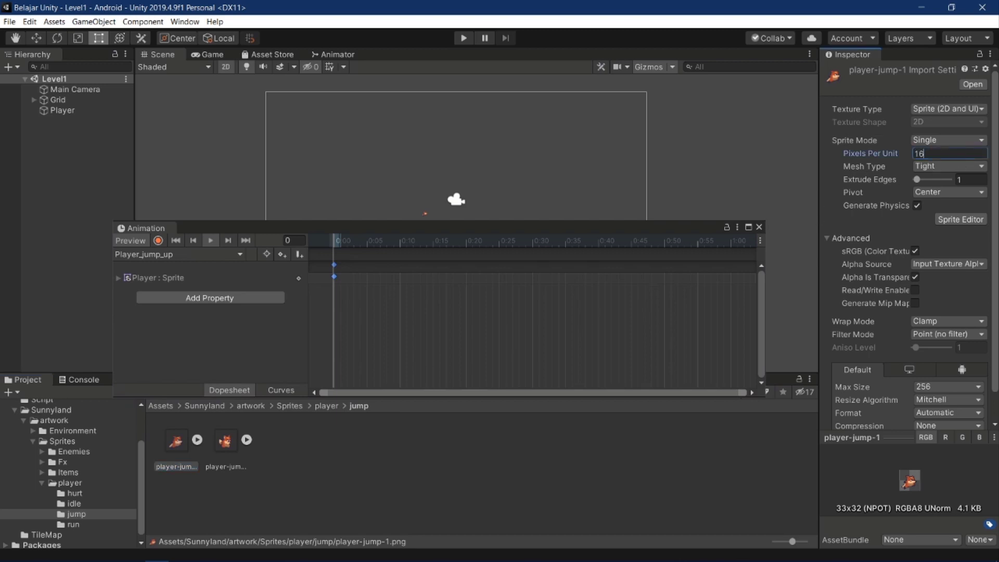
left_click(679, 428)
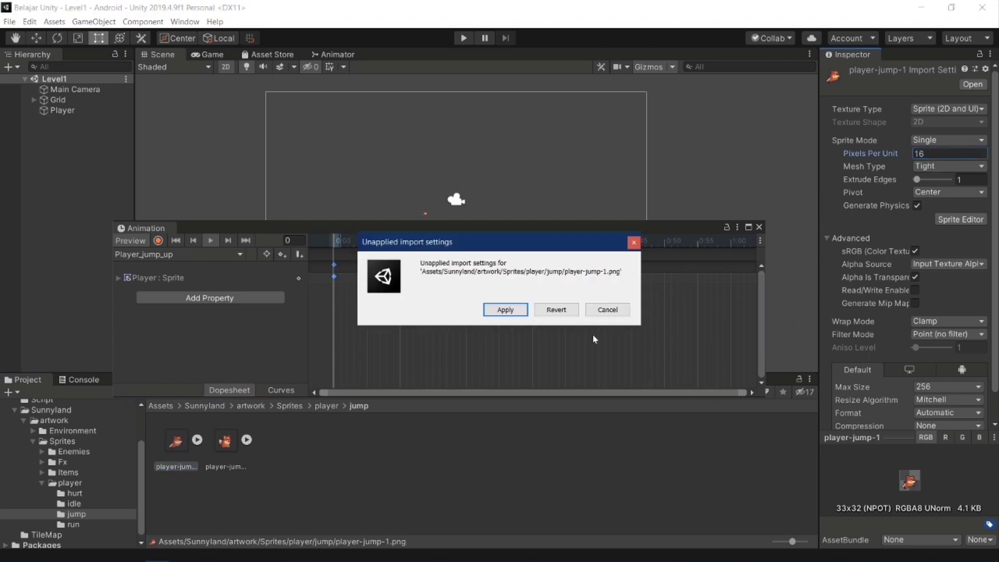
left_click(536, 313)
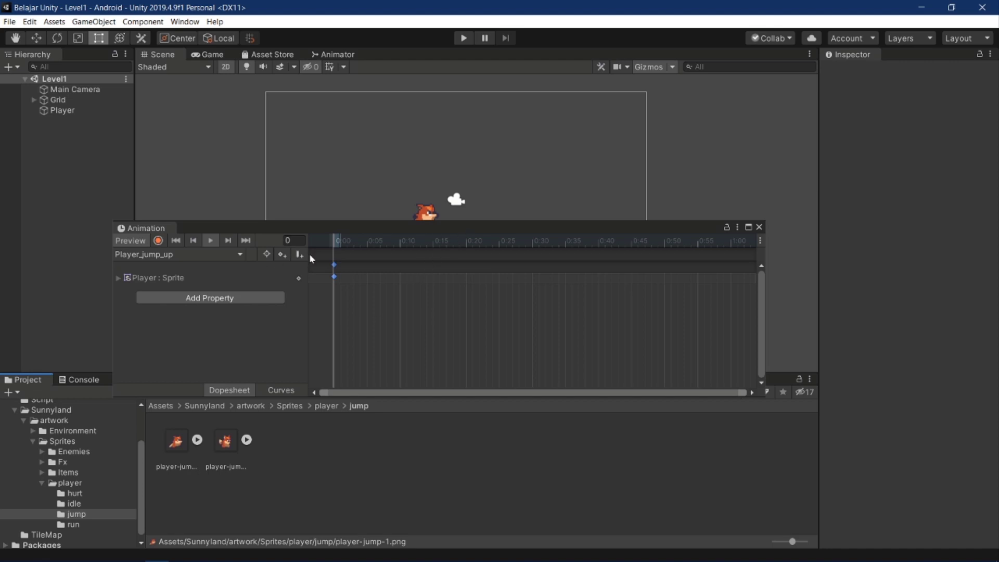
left_click_drag(380, 231, 384, 344)
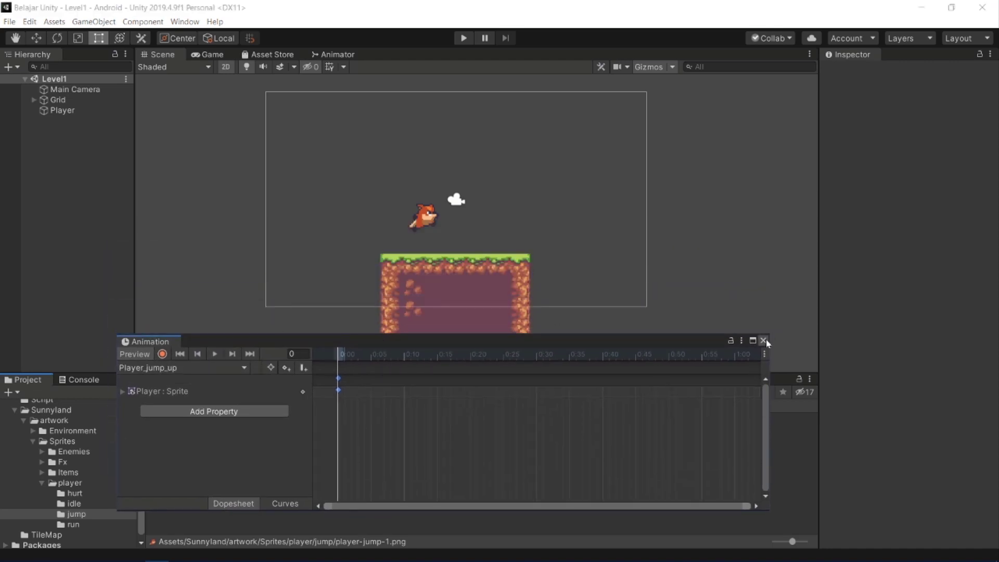
- Create a new clip from the Animation window's clip list and save it as Player_jump_down
left_click(237, 367)
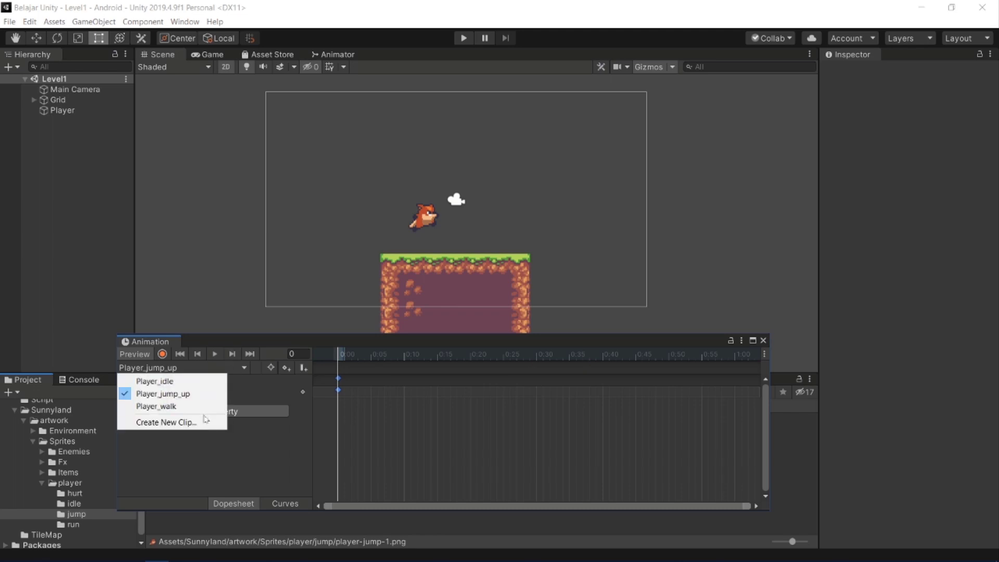
left_click(204, 422)
type("Pa")
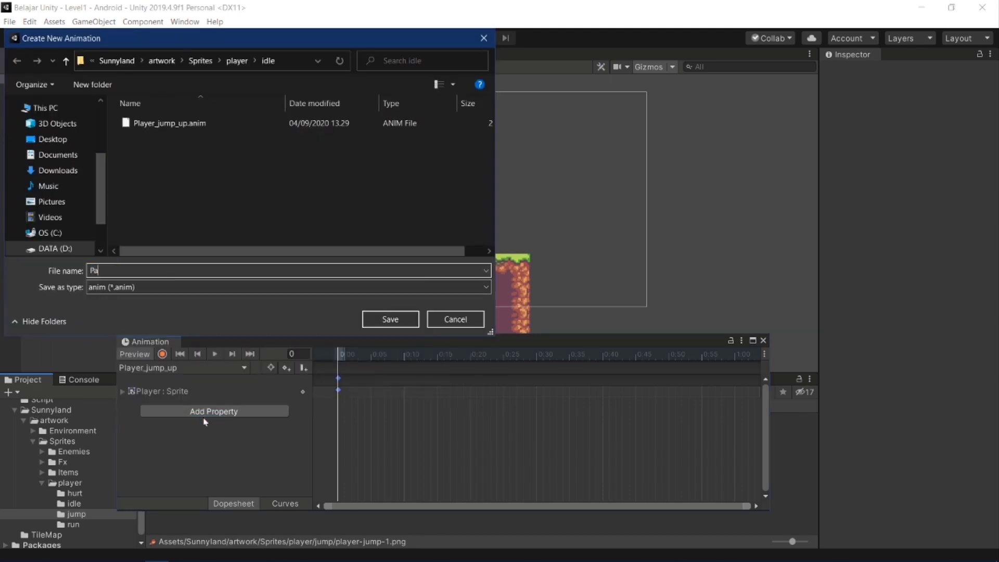
key("BackSpace")
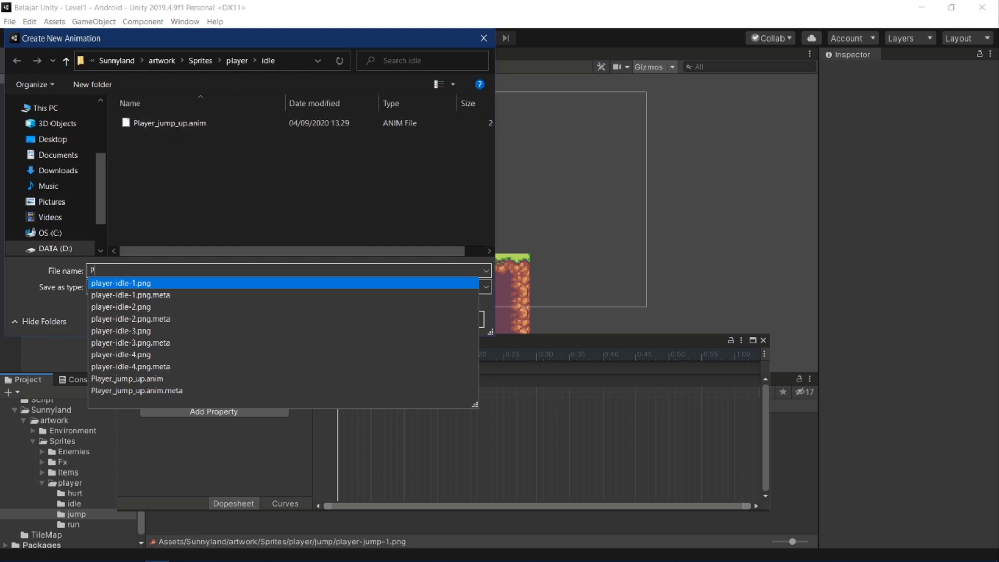
type("l")
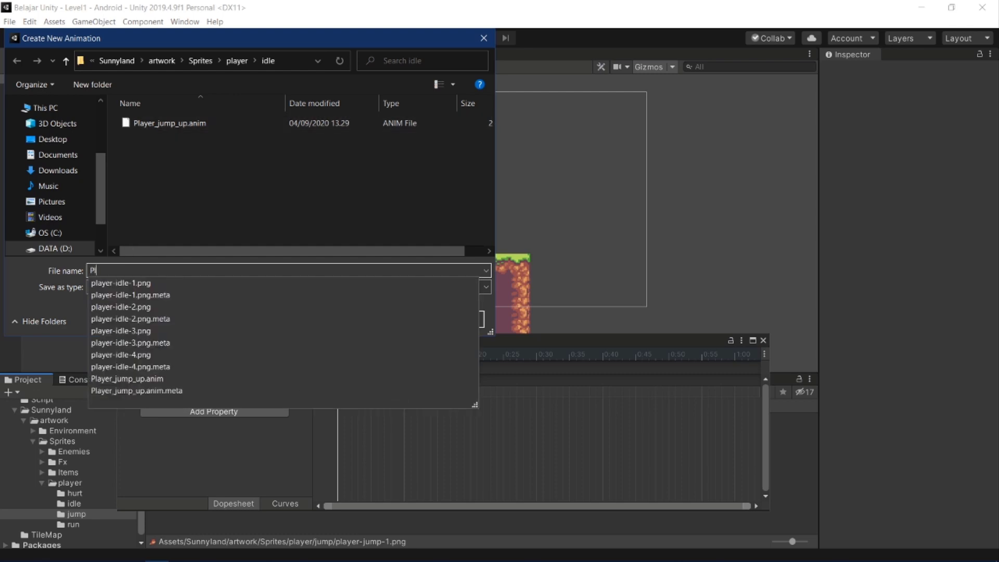
type("ayer")
type("_jump_")
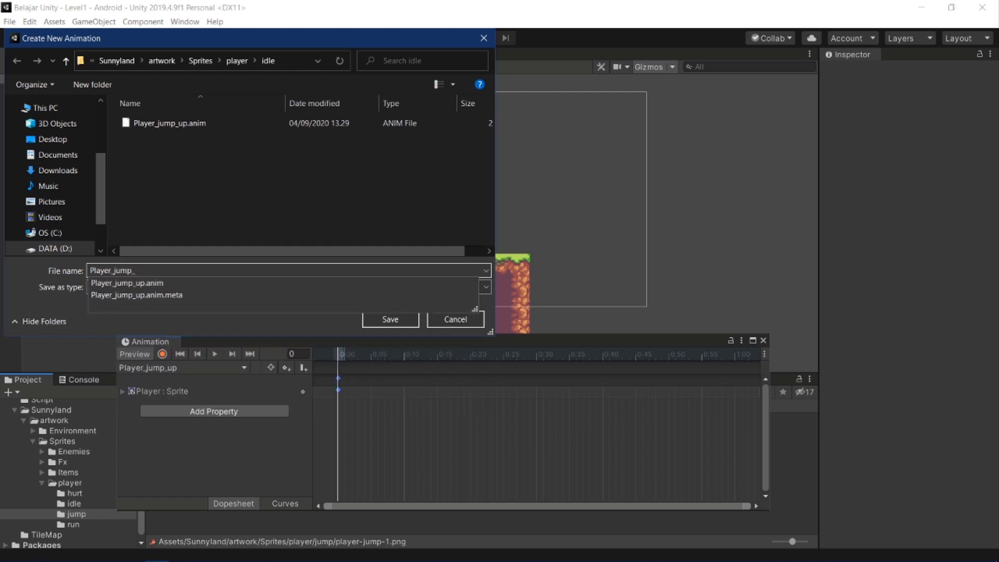
type("down")
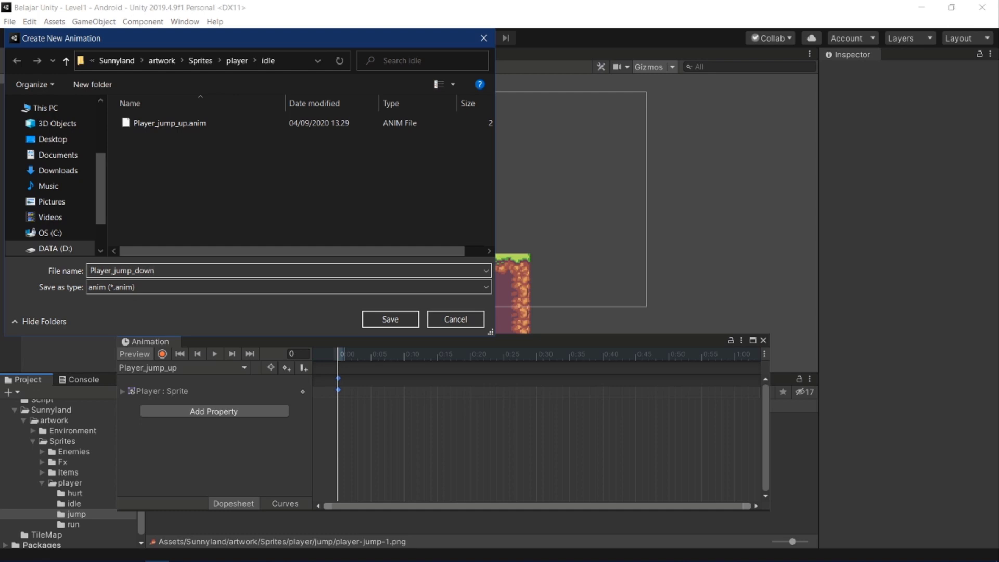
left_click(396, 320)
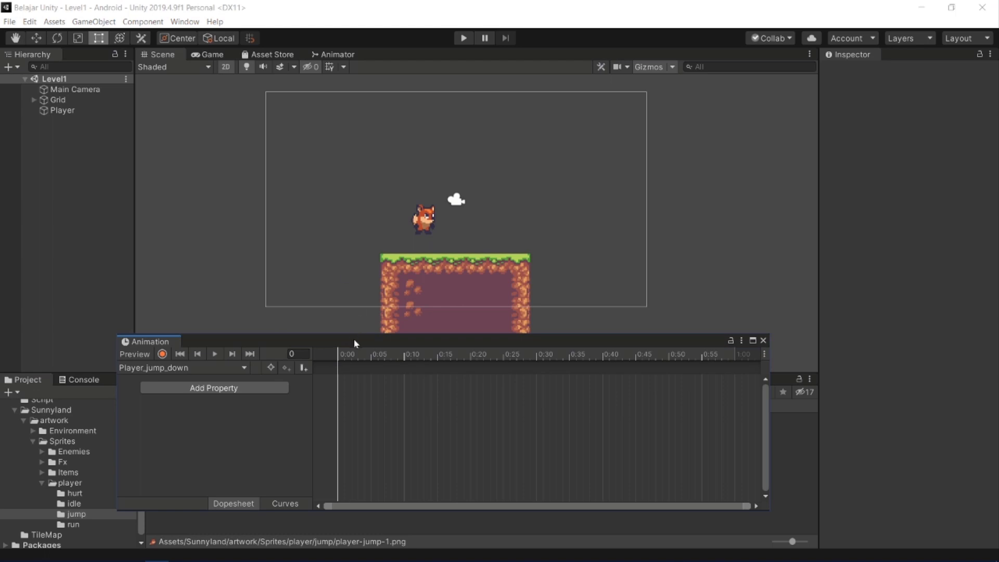
- Add the jump sprite as the Player_jump_down keyframe and preview the clip
left_click_drag(354, 342, 341, 229)
left_click_drag(225, 441, 360, 320)
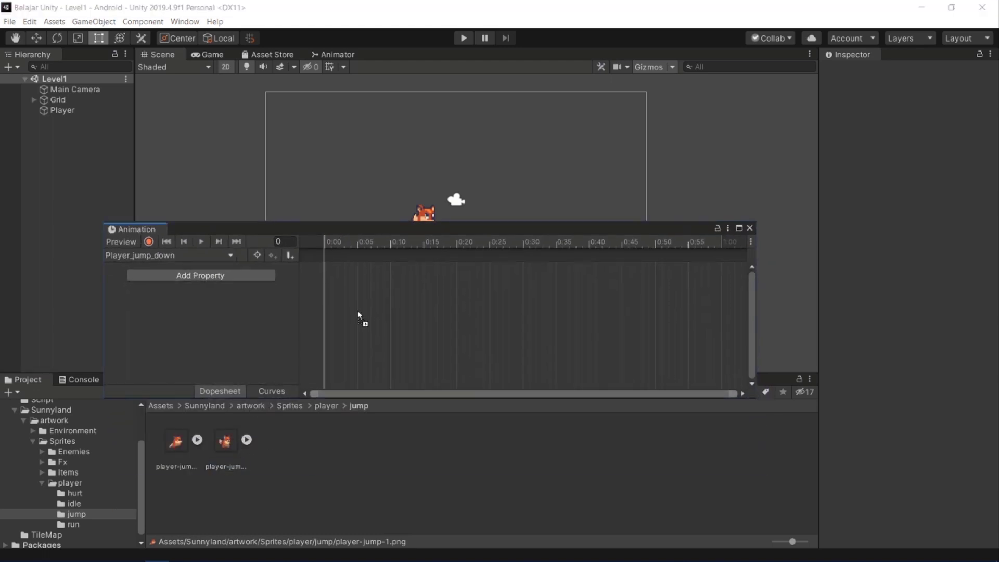
left_click_drag(442, 229, 411, 367)
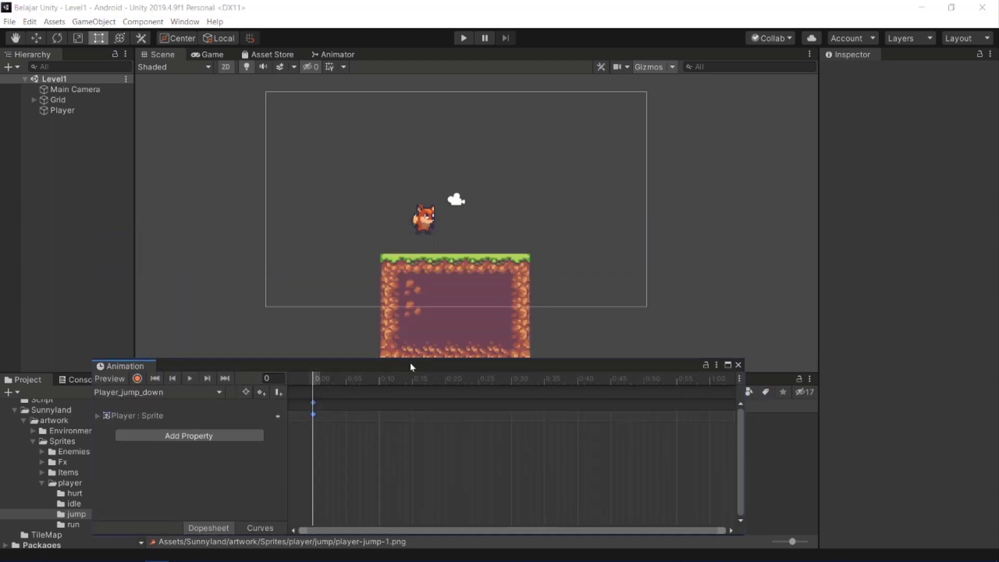
left_click(190, 379)
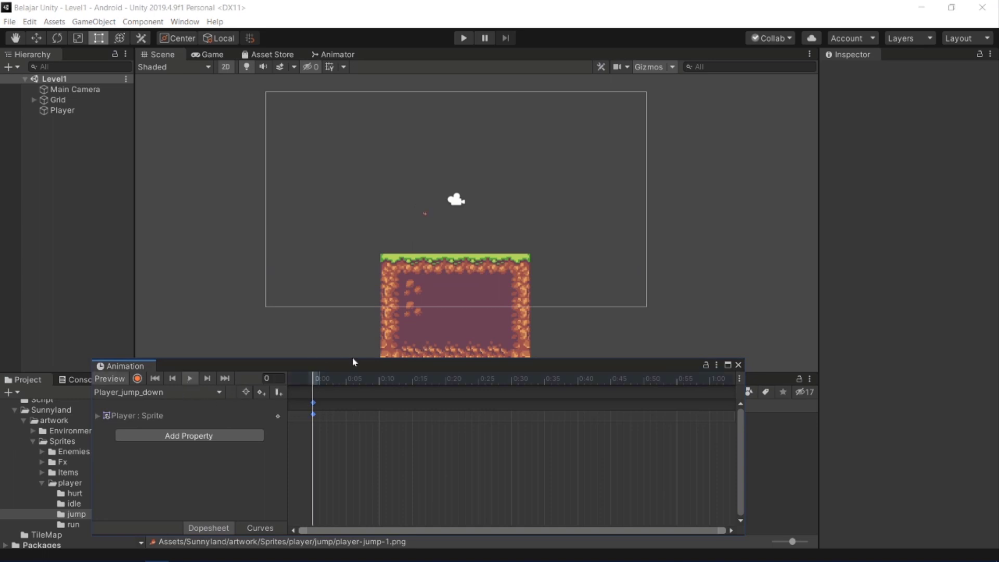
left_click_drag(357, 359, 331, 327)
- Set player-jump-2's Pixels Per Unit to 16, apply it, and close the Animation window
left_click(228, 448)
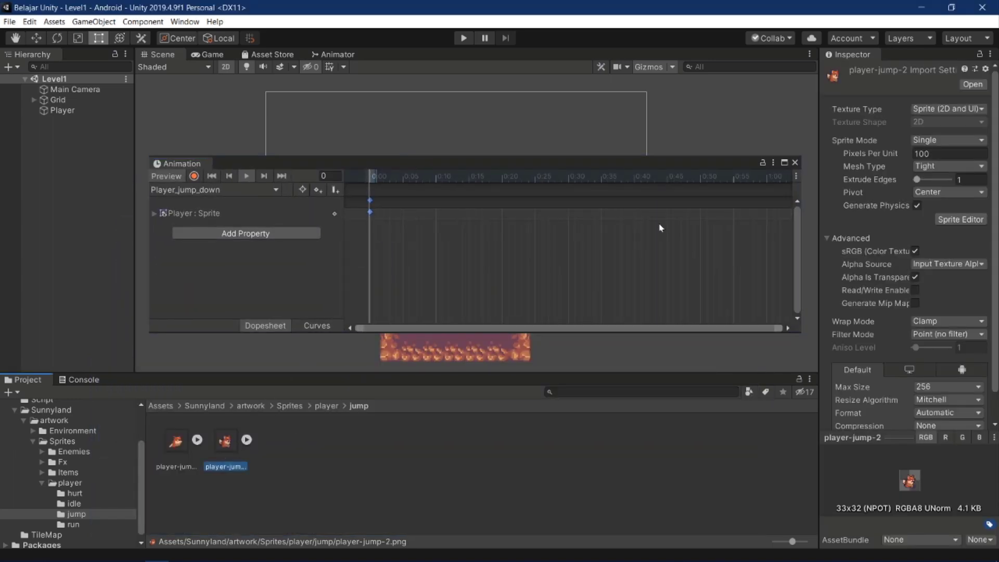
left_click(937, 153)
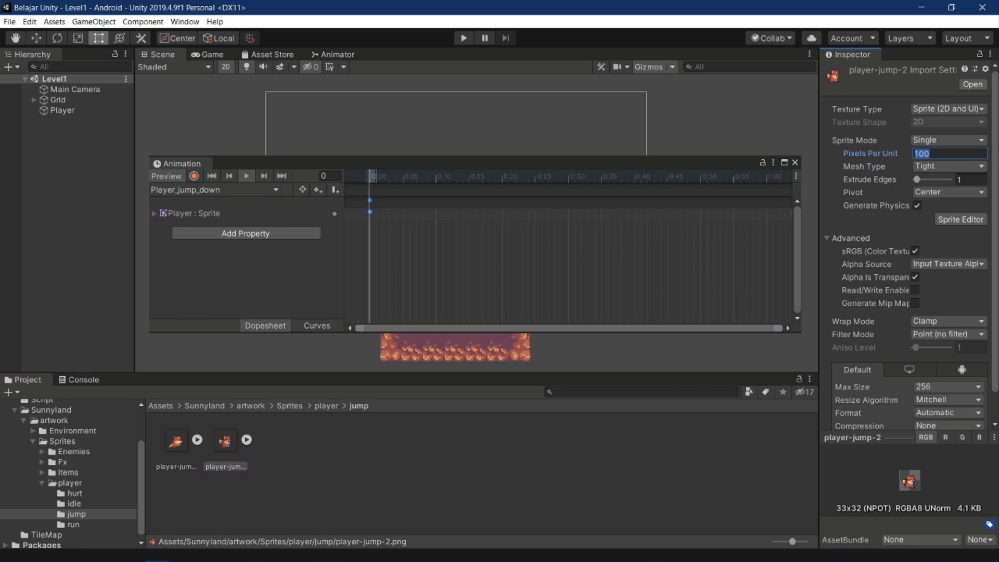
type("6")
left_click(687, 431)
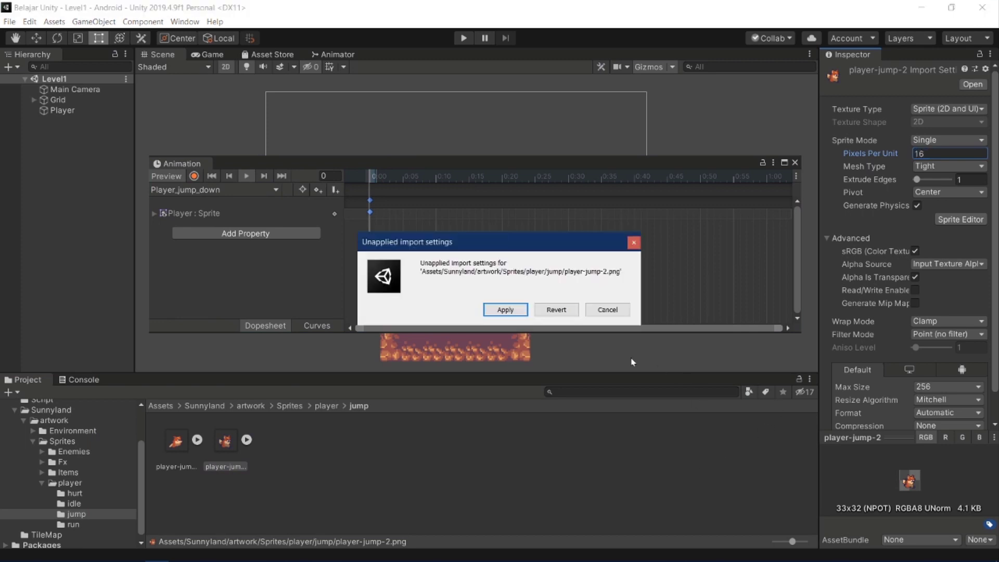
key("Return")
mouse_move(564, 162)
left_mouse_down()
mouse_move(597, 372)
mouse_move(559, 363)
left_mouse_up()
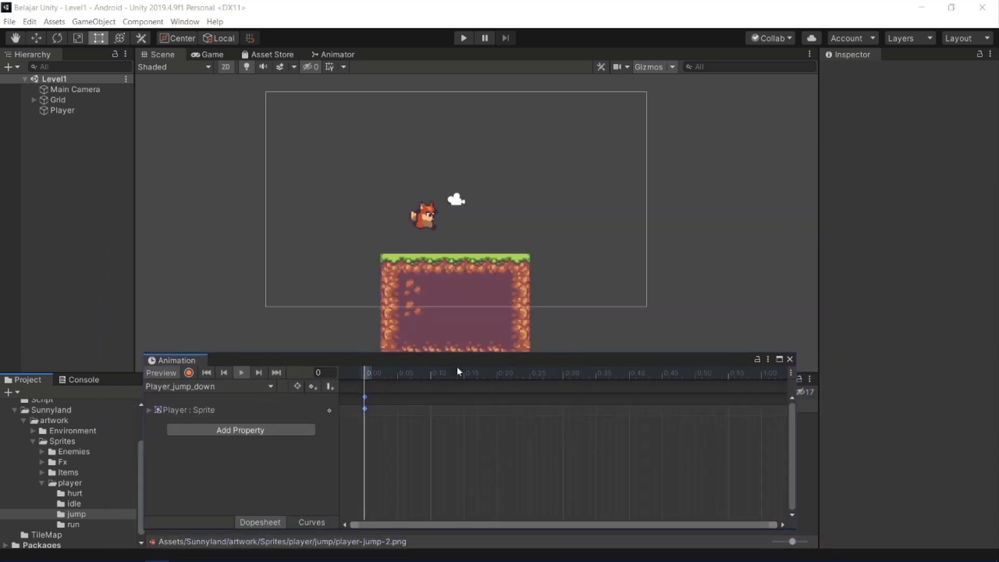
left_click(789, 359)
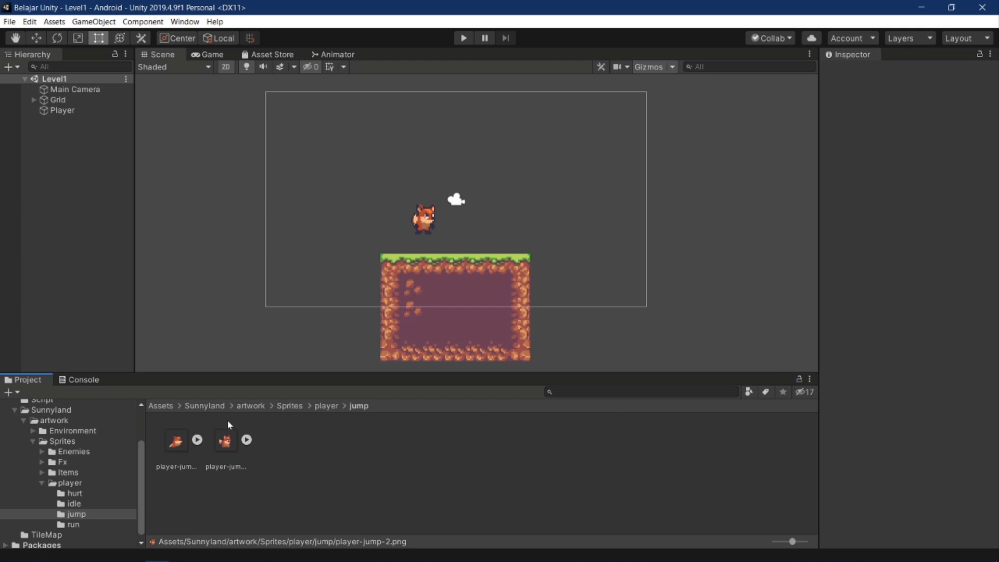
- Select both Player_jump clips in the idle folder and move them into the Anim folder
scroll(67, 439, "up", 3)
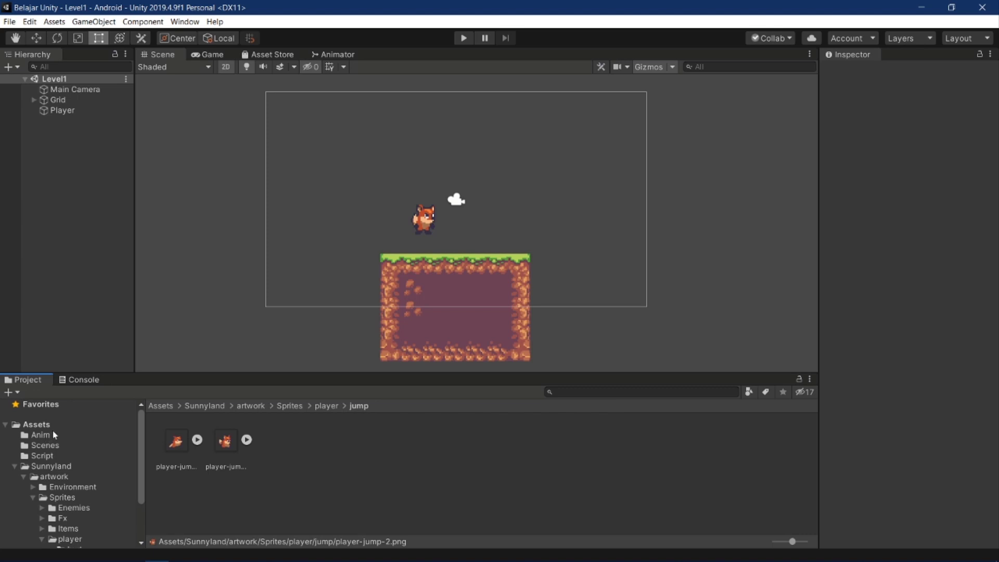
left_click(53, 424)
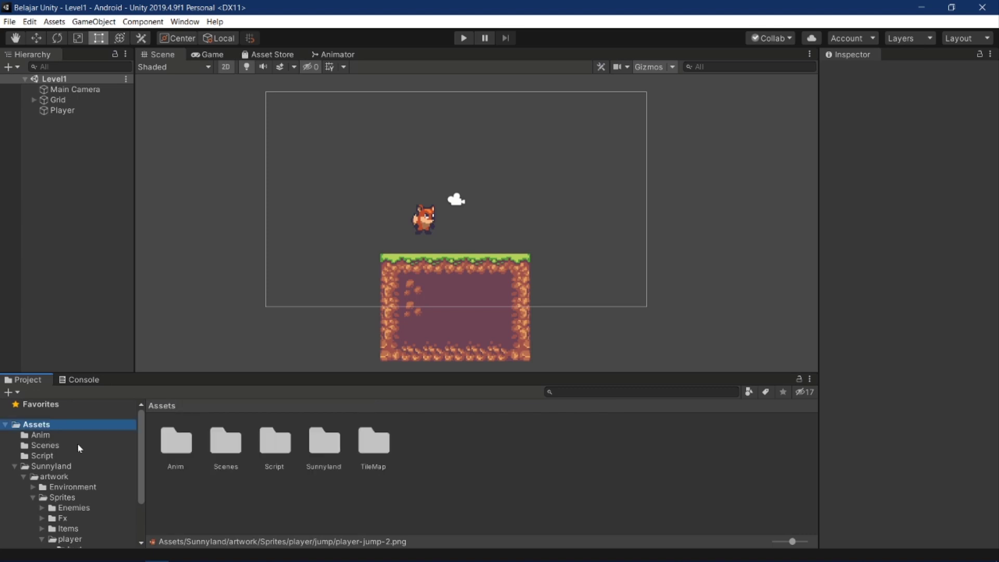
double_click(276, 450)
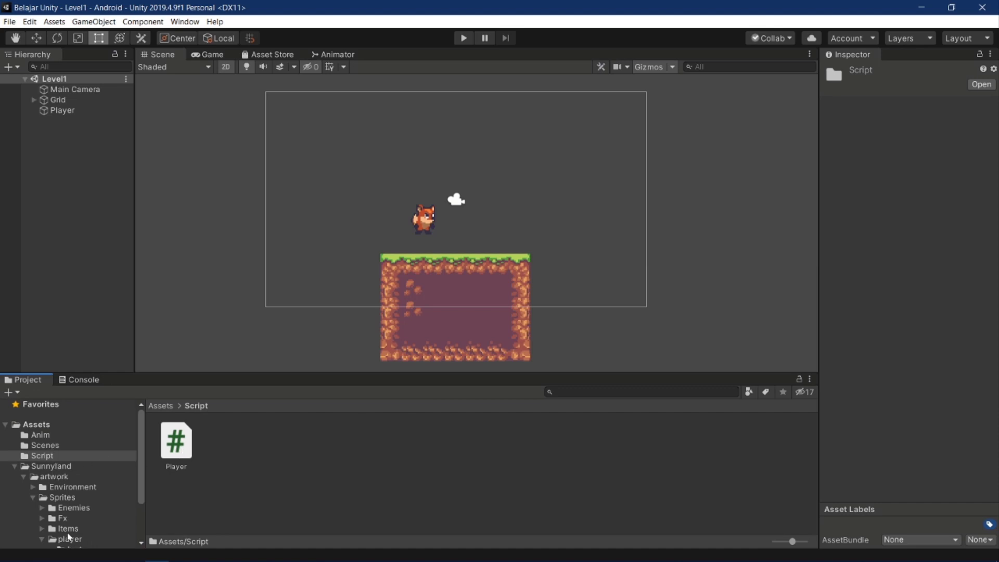
scroll(72, 533, "down", 3)
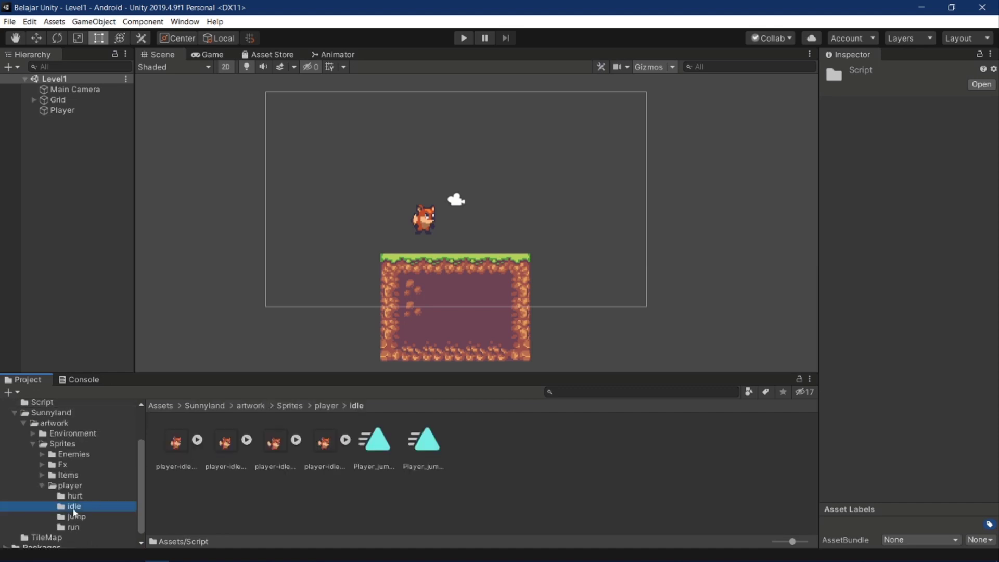
left_click(74, 508)
left_click(381, 438)
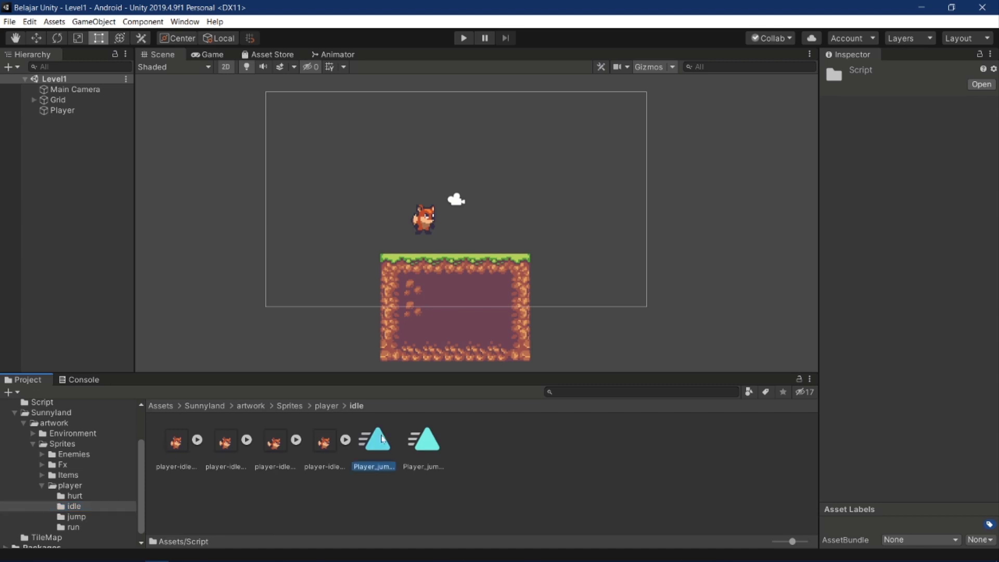
left_click(421, 445)
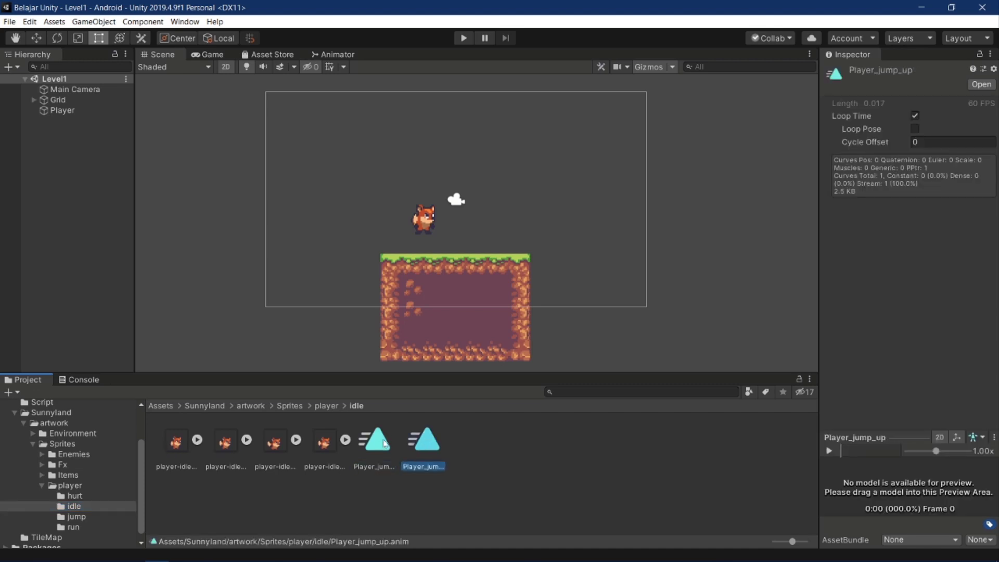
left_click(384, 442)
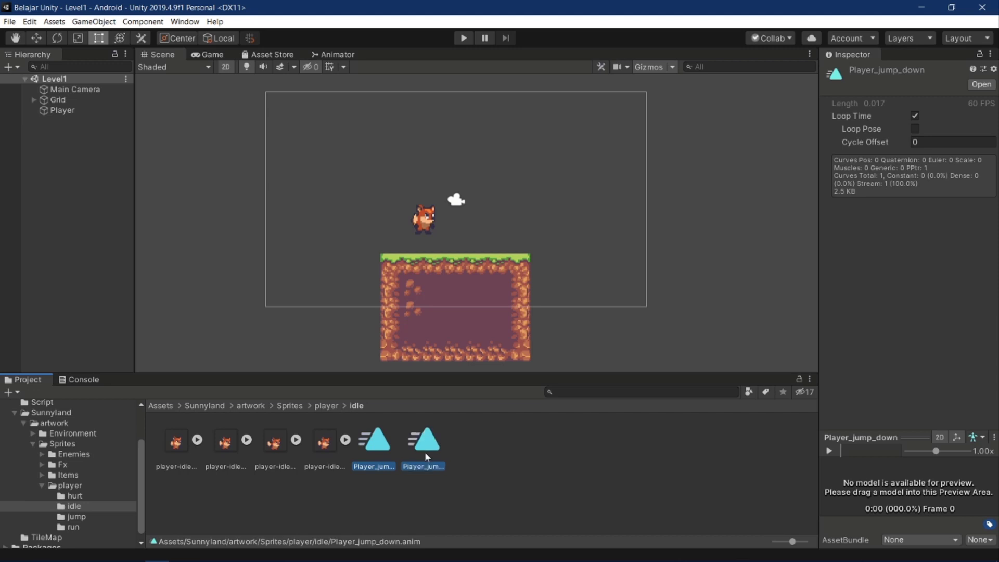
scroll(49, 400, "up", 3)
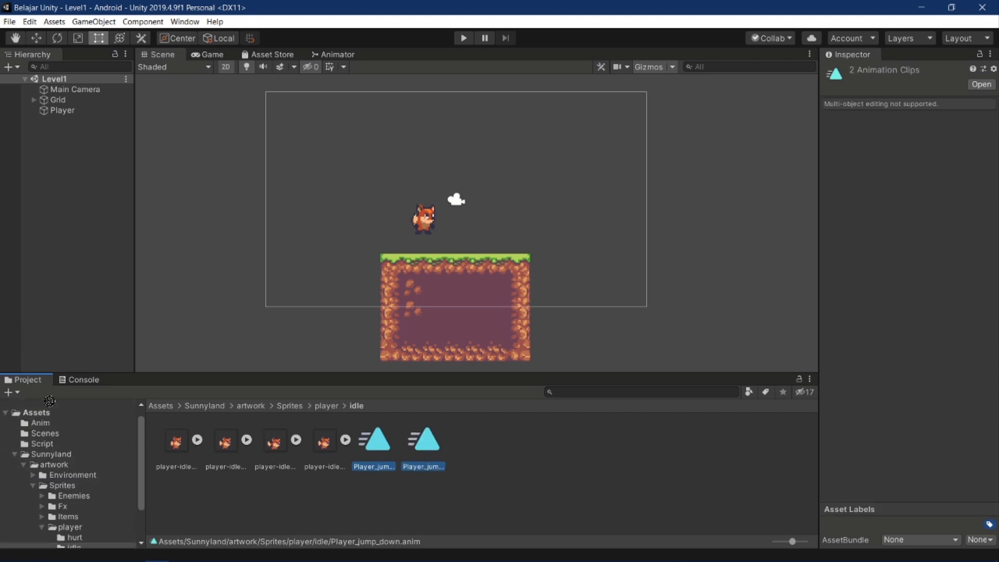
left_click_drag(50, 400, 41, 422)
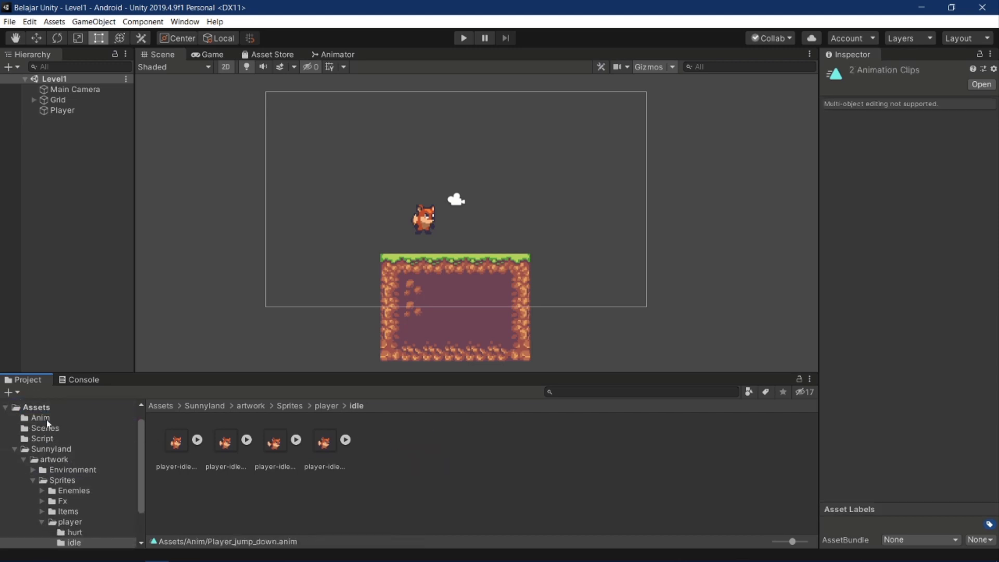
- Confirm the clips are in Anim, then select the Player script in the Script folder
left_click(45, 419)
left_click(414, 486)
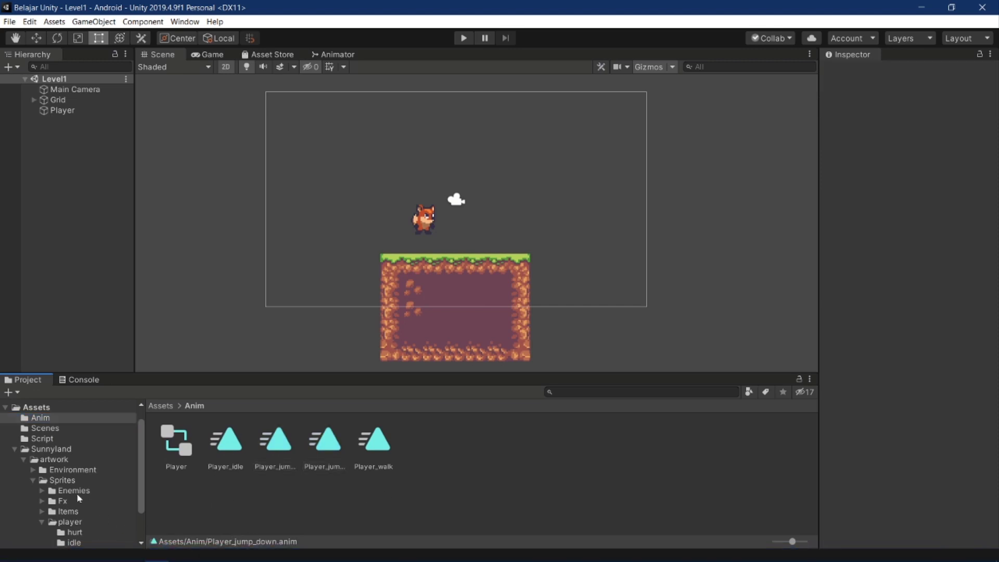
left_click(54, 439)
left_click(168, 447)
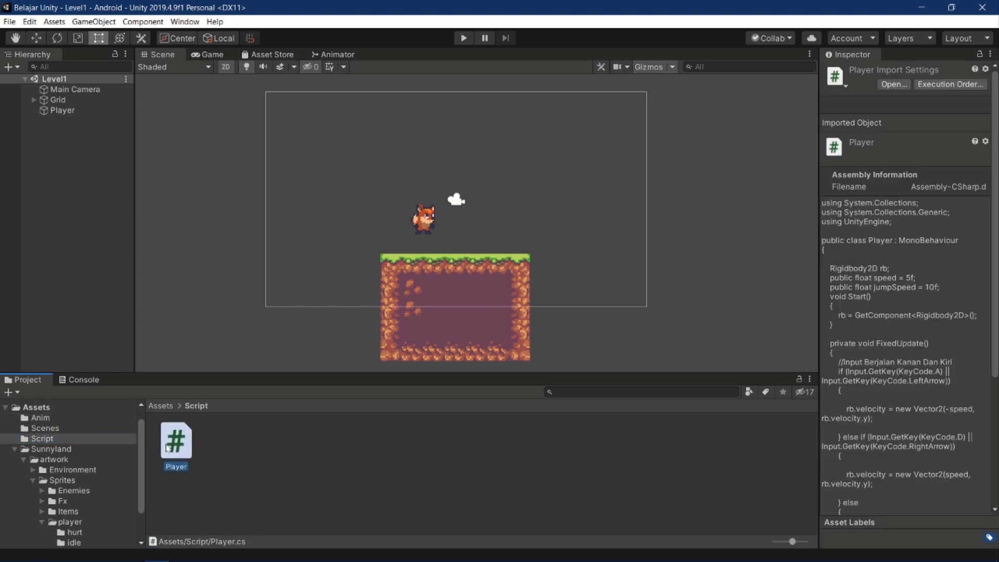
- Launch the Player script in Visual Studio 2019, switching windows until it starts preparing the solution
double_click(168, 447)
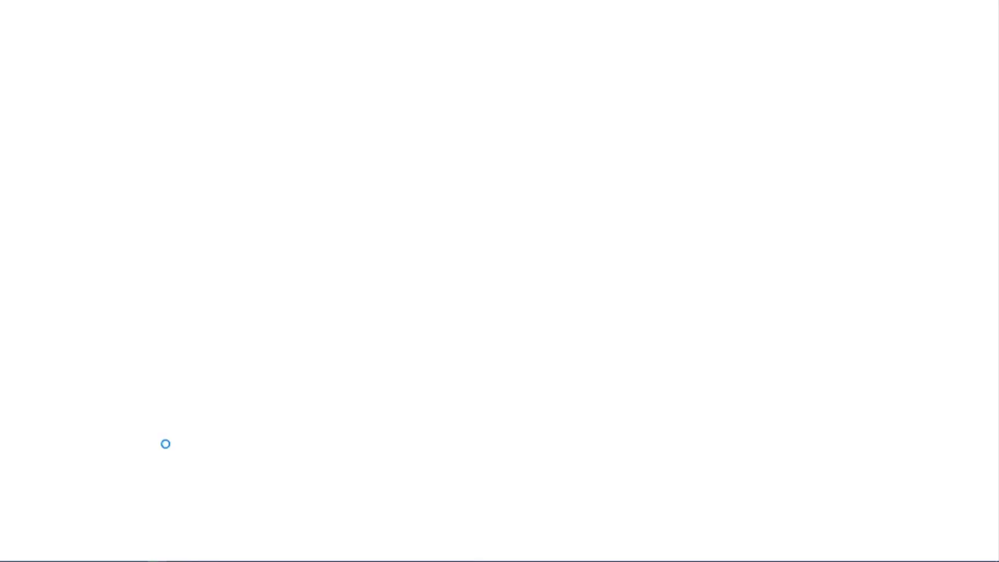
key("alt+Tab")
key("Tab")
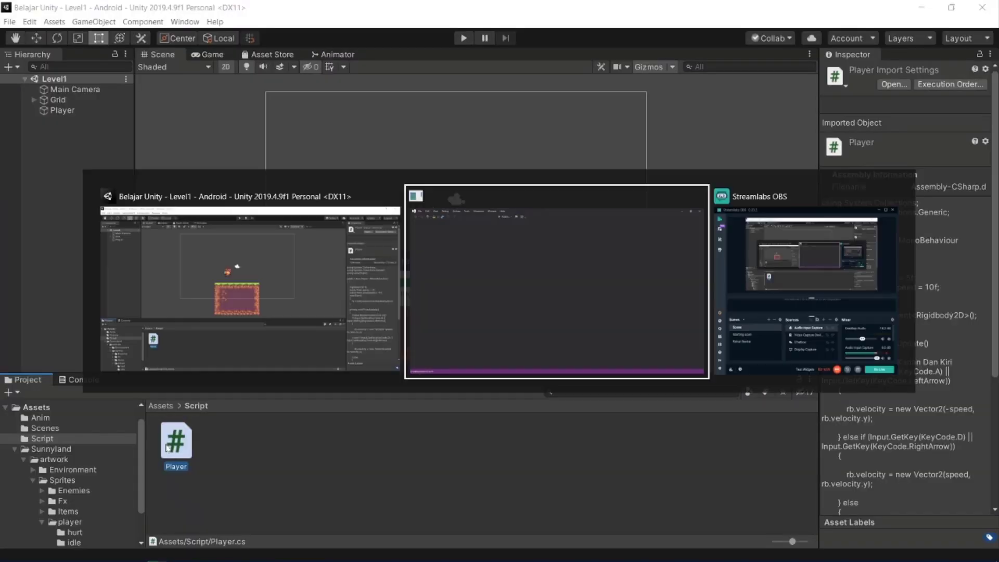
key("alt+Tab")
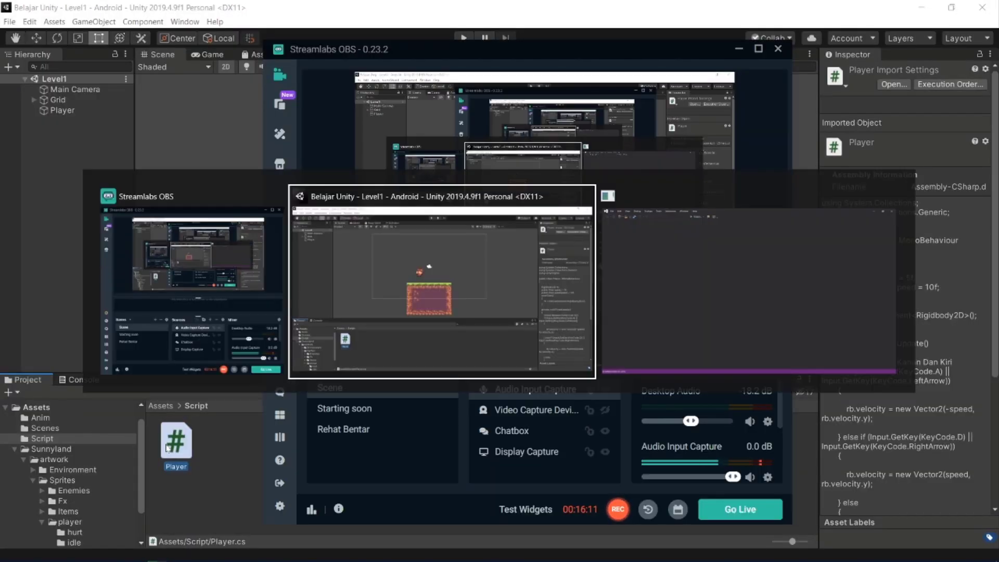
key("alt+Tab")
key("alt+Tab")
key("alt+Tab")
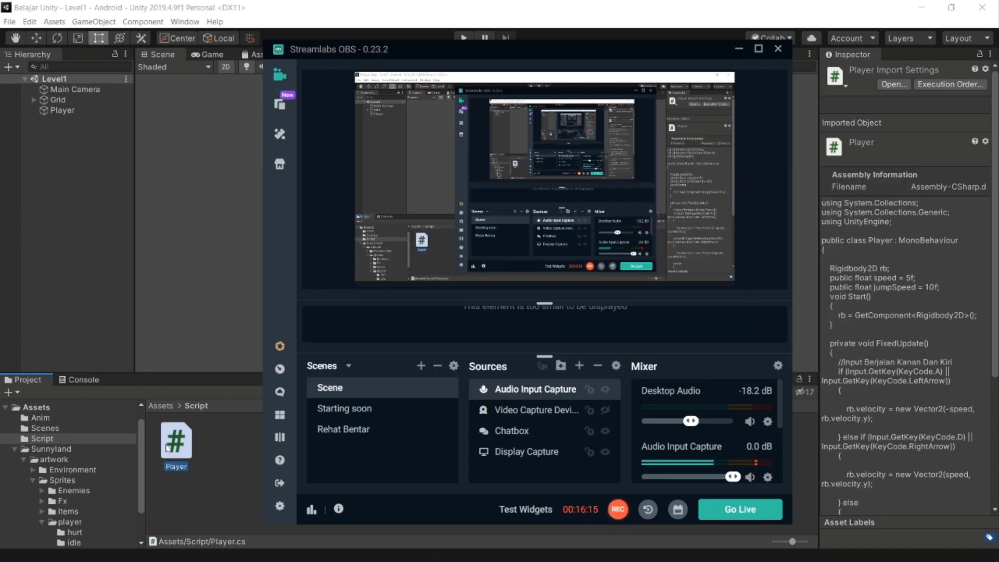
double_click(168, 448)
key("alt+Tab")
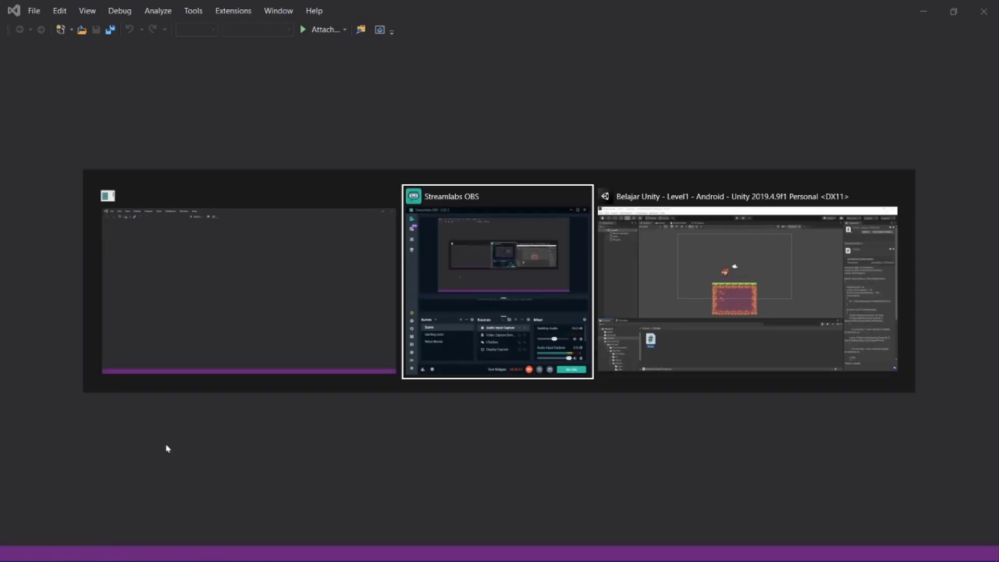
key("alt+Tab")
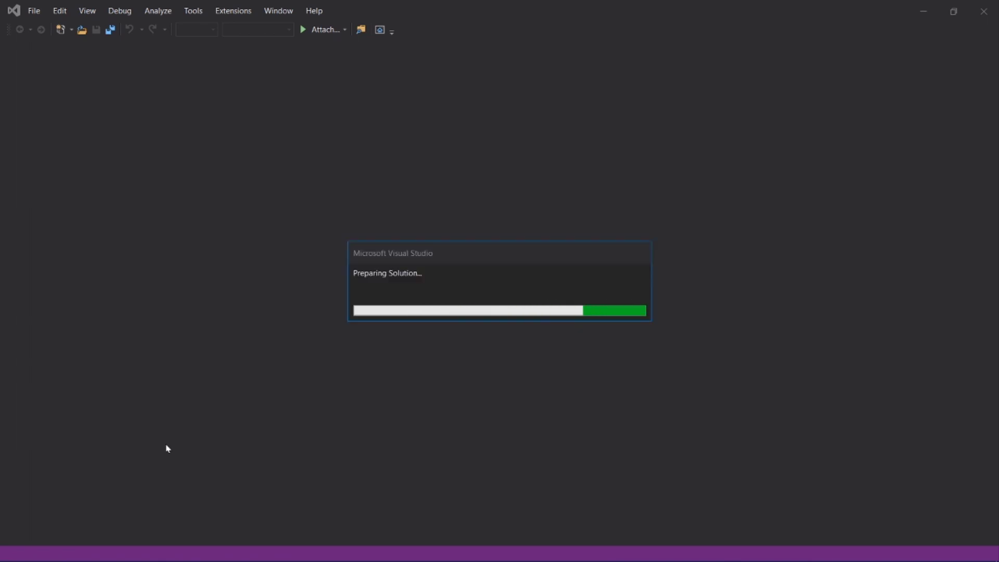
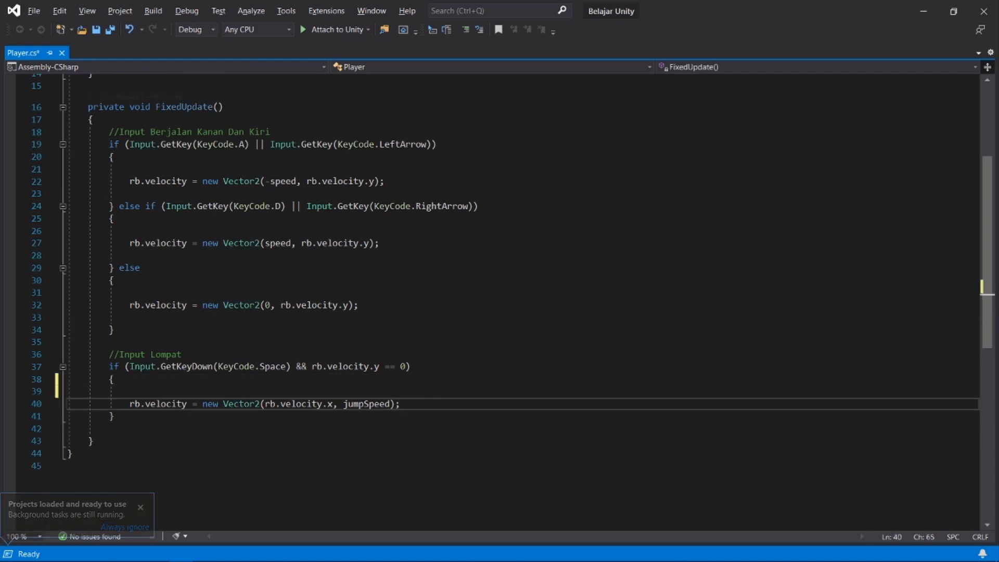
- Insert a blank line after the jump velocity statement in Player.cs, then return to Unity
key("Return")
scroll(494, 303, "down", 2)
scroll(494, 302, "up", 2)
scroll(494, 301, "up", 5)
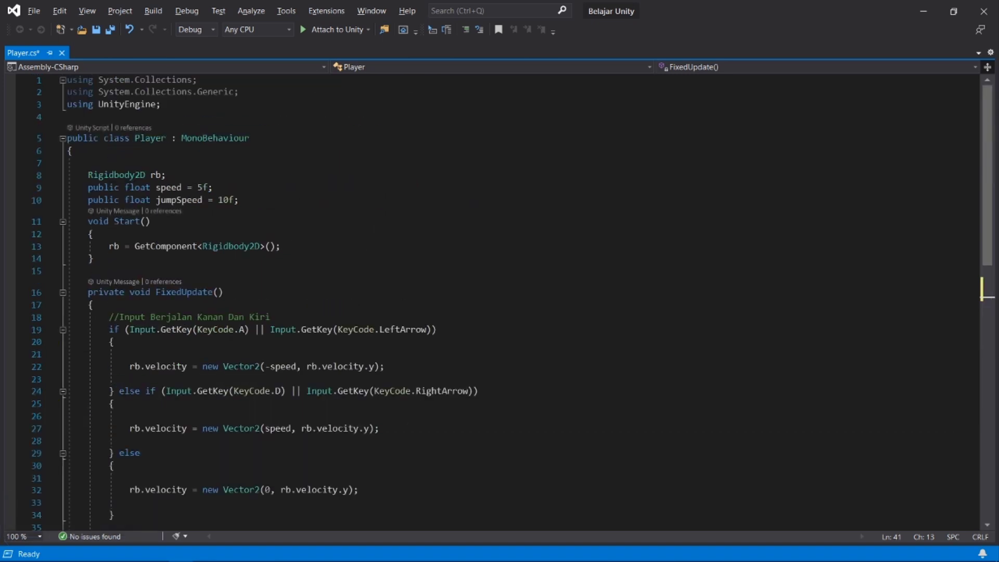
left_click(129, 354)
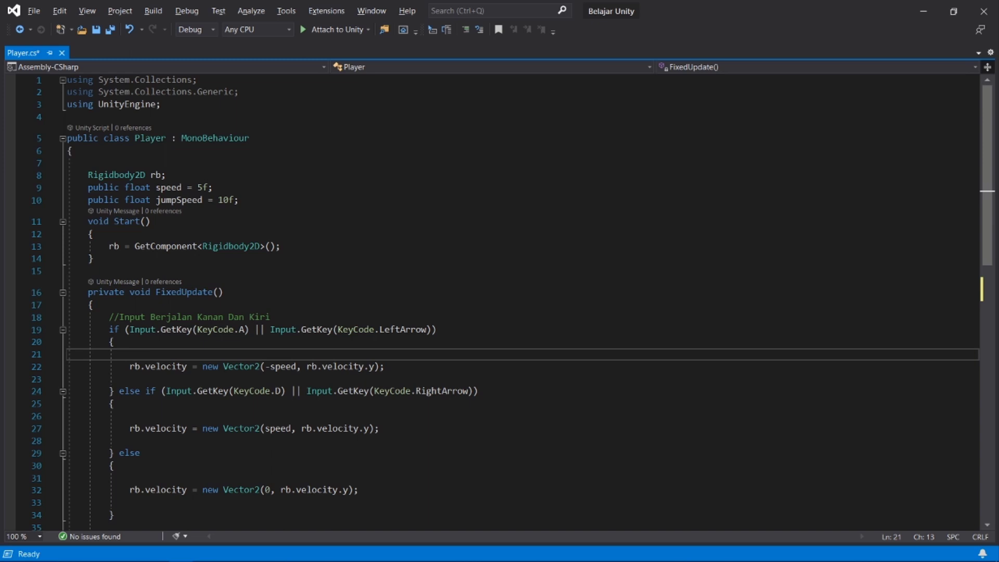
left_click_drag(129, 354, 88, 235)
left_click(239, 199)
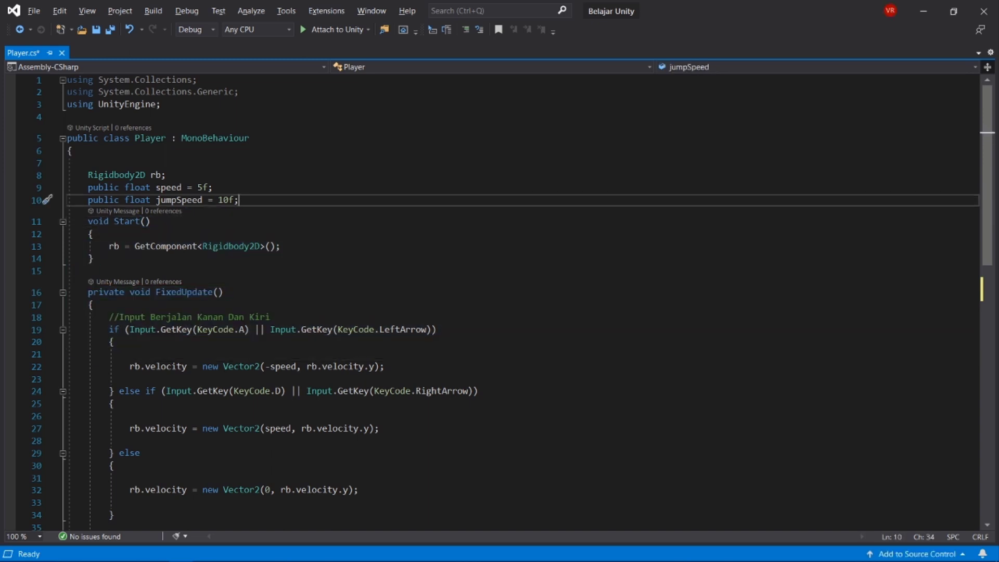
left_click(87, 163)
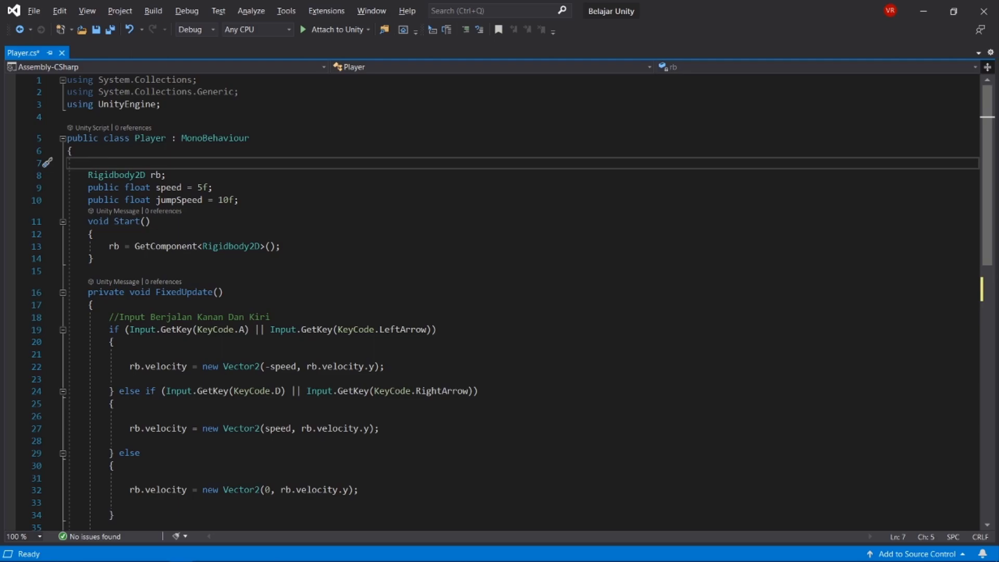
key("alt+Tab")
key("Tab")
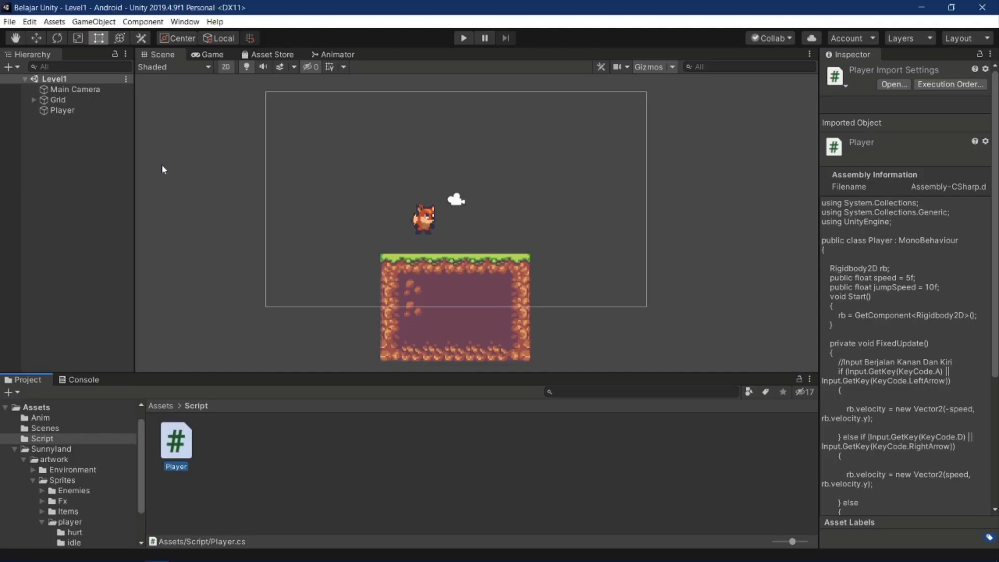
- Review the Player object's components and the Player animator controller in Assets/Anim
left_click(59, 111)
scroll(839, 269, "down", 5)
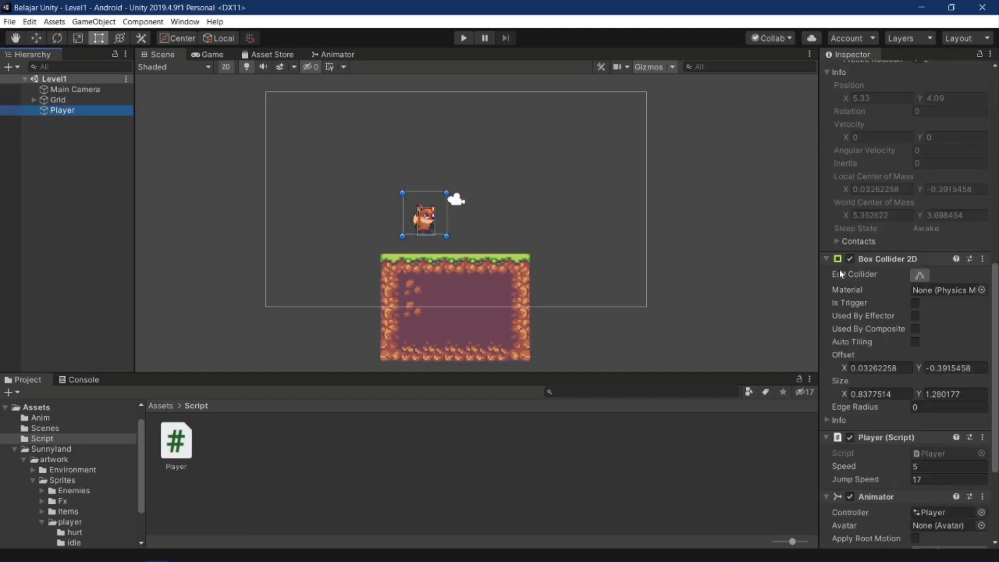
scroll(839, 269, "down", 3)
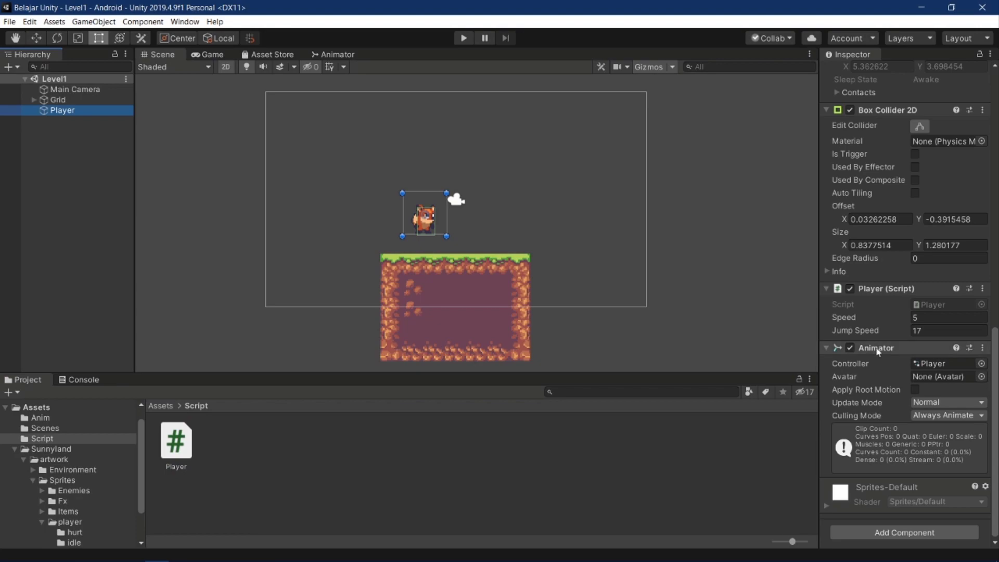
key("alt+Tab")
key("alt+Tab")
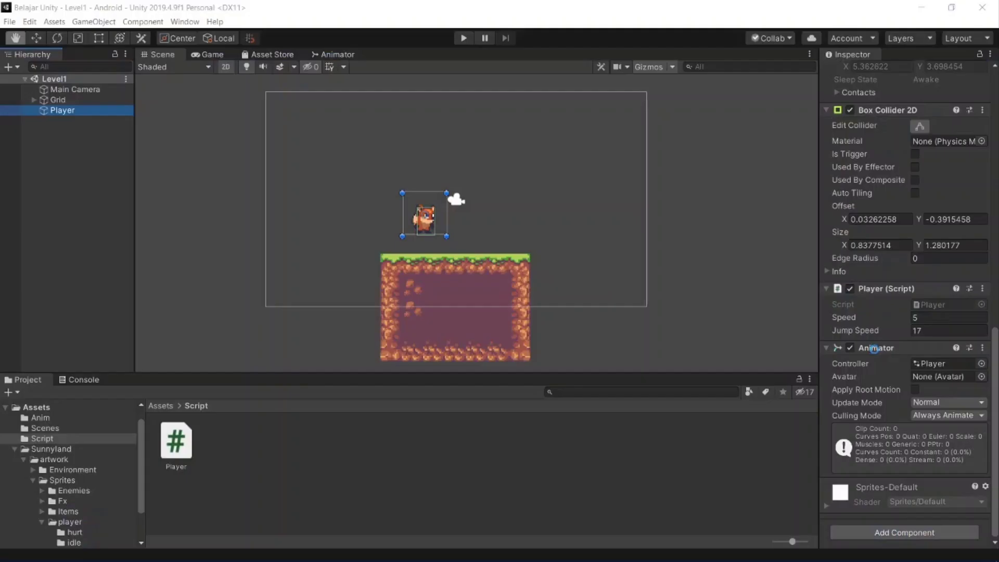
left_click(72, 420)
left_click(175, 443)
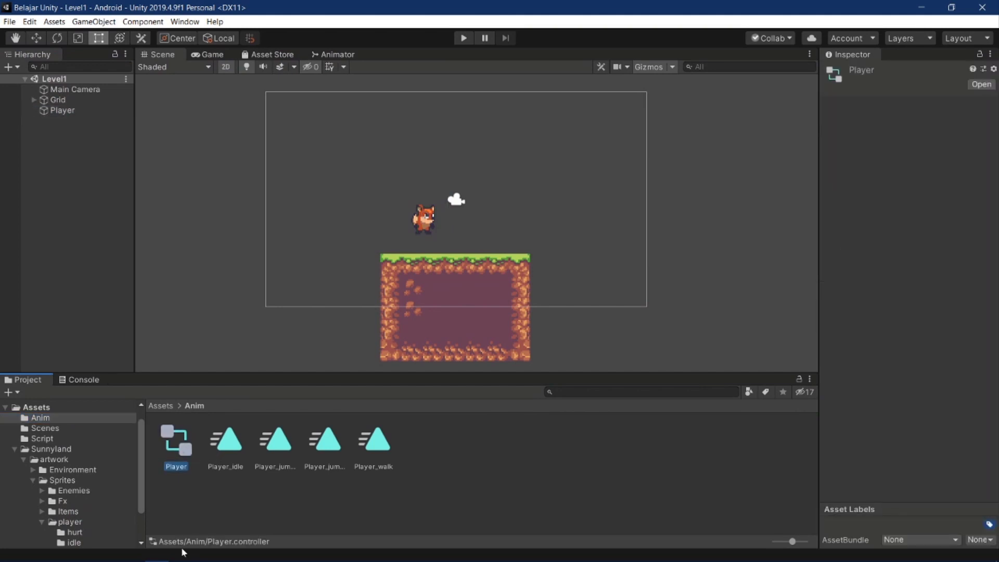
left_click(106, 112)
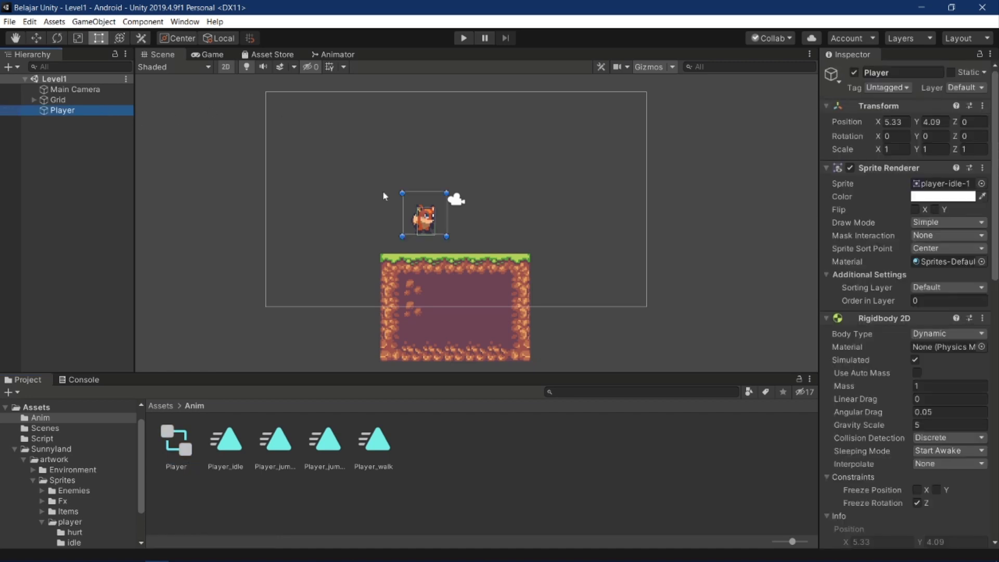
- Zoom and pan the Scene view to centre the selected fox player
scroll(448, 244, "up", 5)
scroll(450, 250, "up", 2)
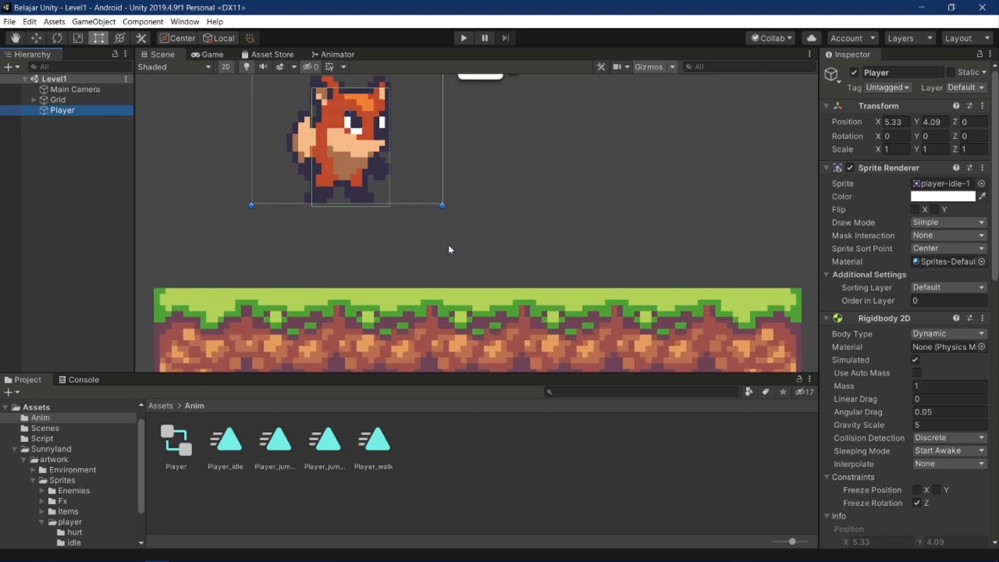
scroll(451, 250, "up", 1)
left_click_drag(450, 251, 539, 289)
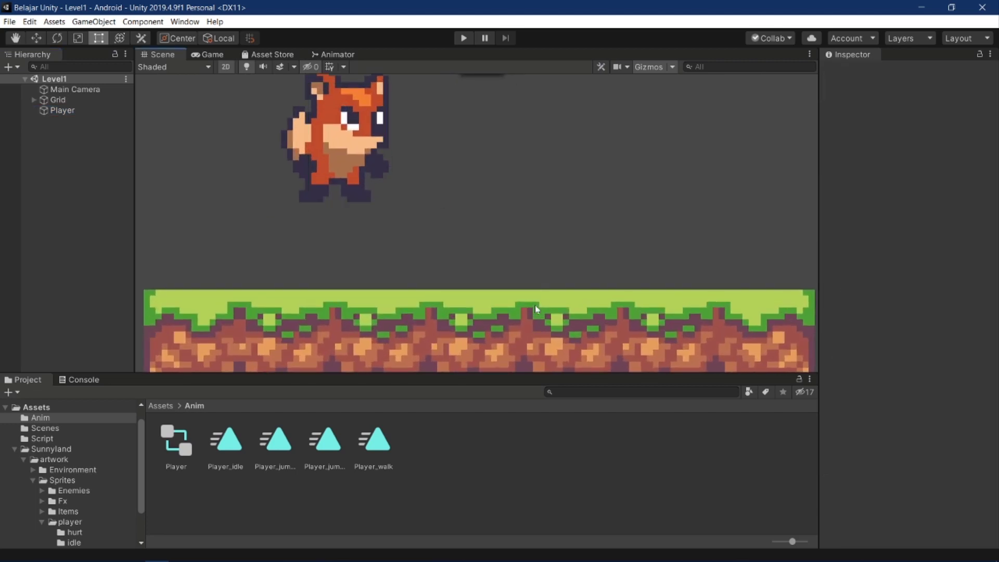
left_click(343, 154)
key("q")
middle_click_drag(342, 151, 436, 207)
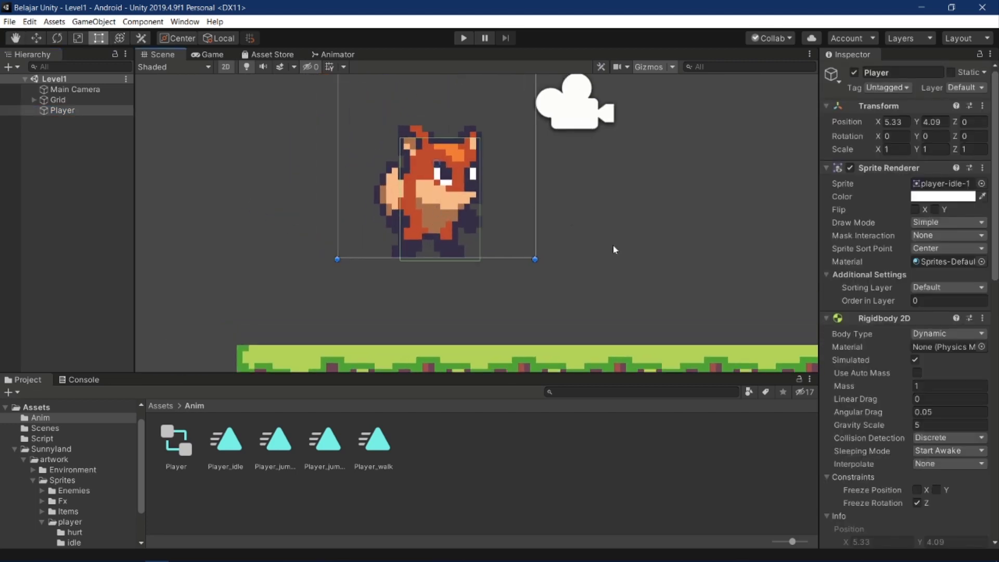
scroll(927, 338, "down", 10)
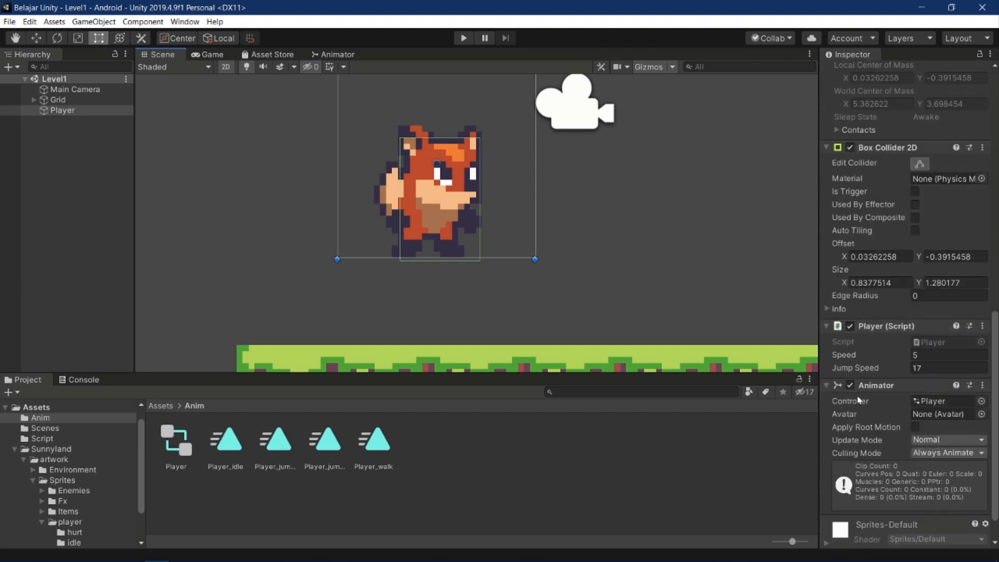
- Tighten the fox's Box Collider 2D to about 0.729 × 1.253 with offset Y -0.378
left_click(920, 163)
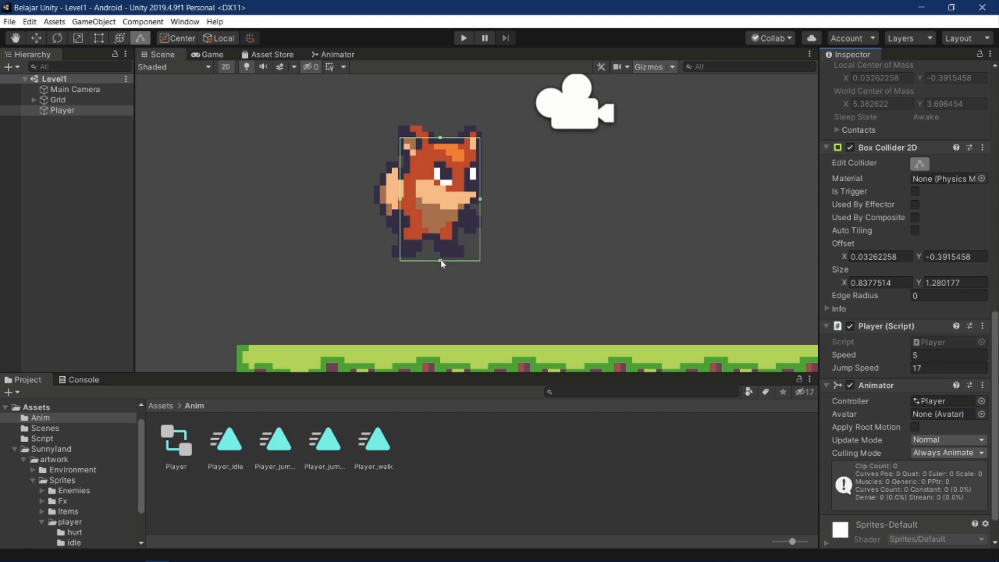
left_click_drag(440, 260, 442, 258)
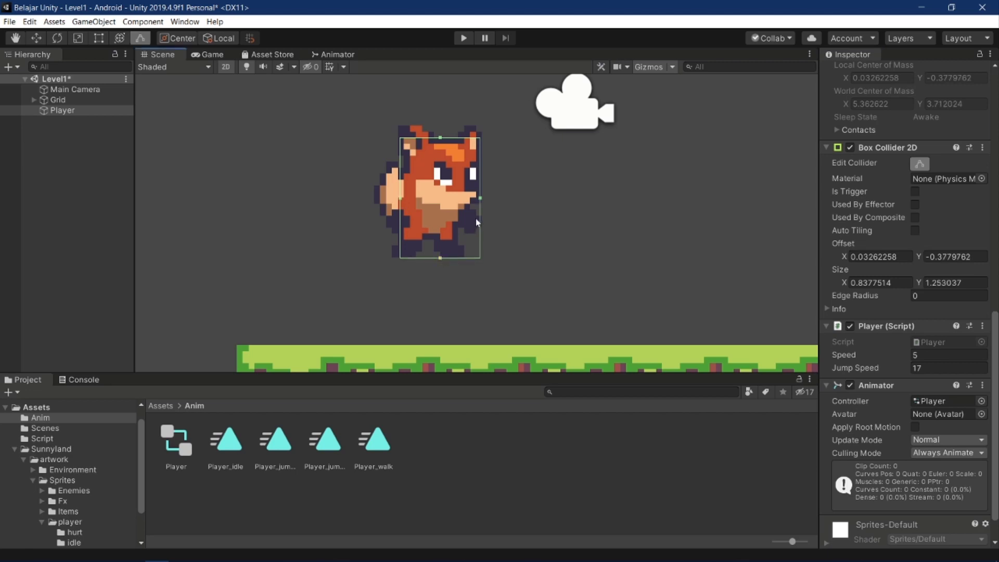
left_click_drag(482, 200, 475, 203)
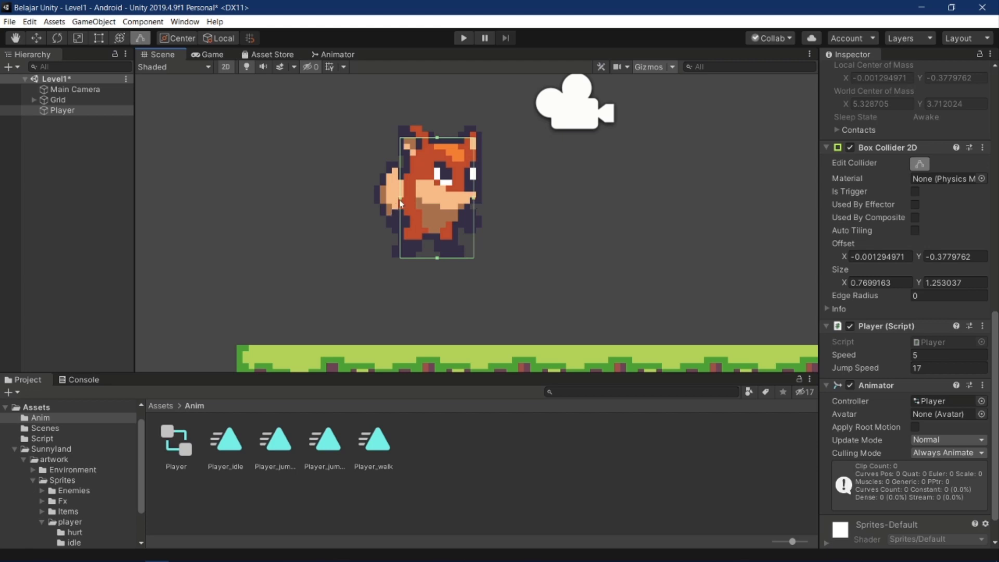
left_click_drag(402, 202, 409, 202)
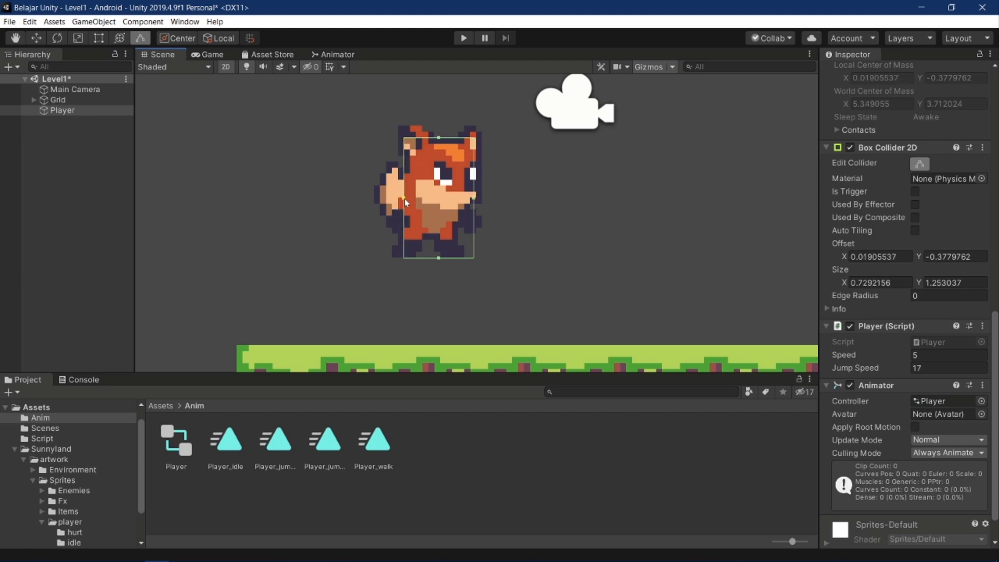
left_click(580, 314)
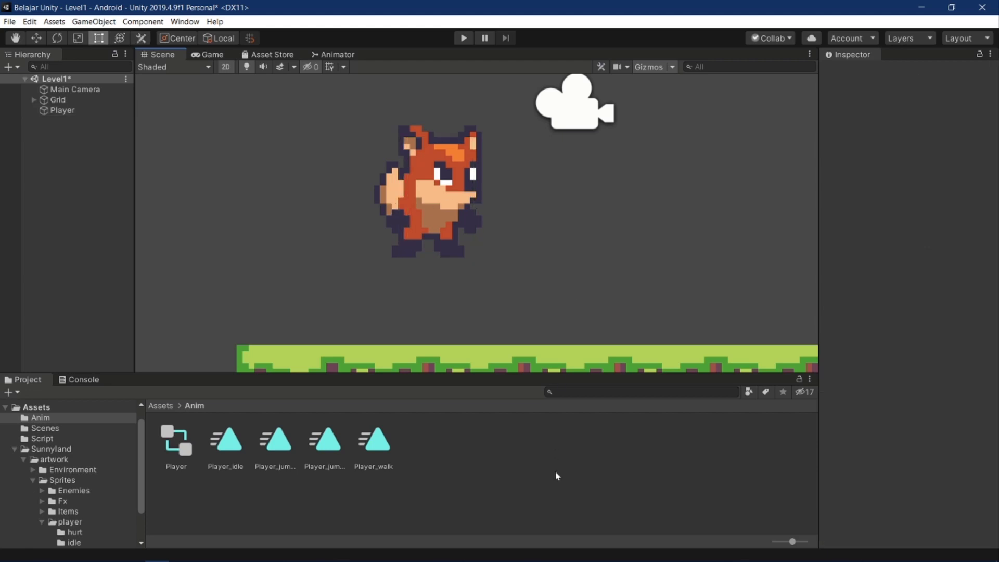
- Back in Visual Studio, add blank lines after the Start method in Player.cs
key("q")
key("alt+Tab")
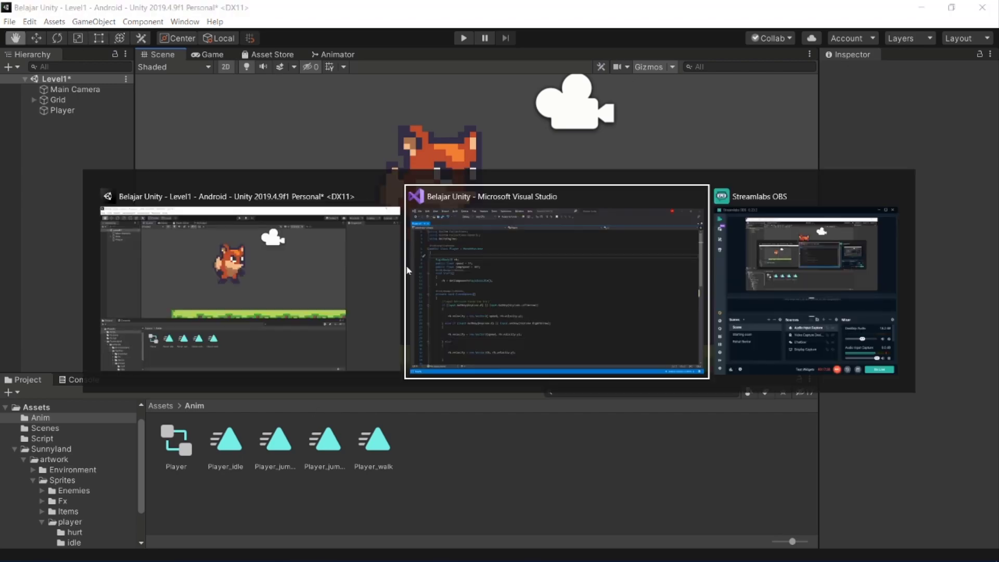
scroll(500, 302, "down", 3)
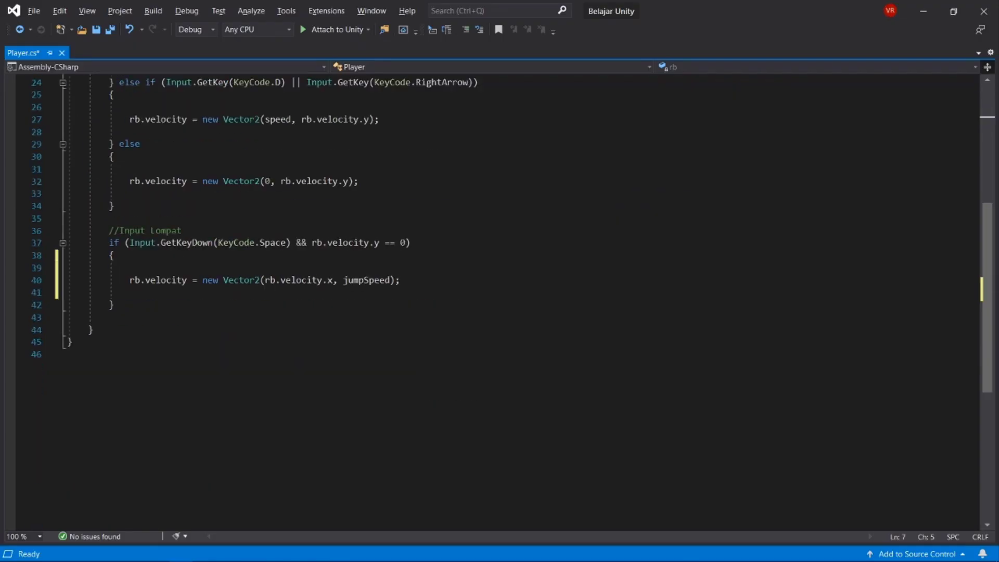
scroll(500, 302, "up", 2)
scroll(499, 302, "up", 3)
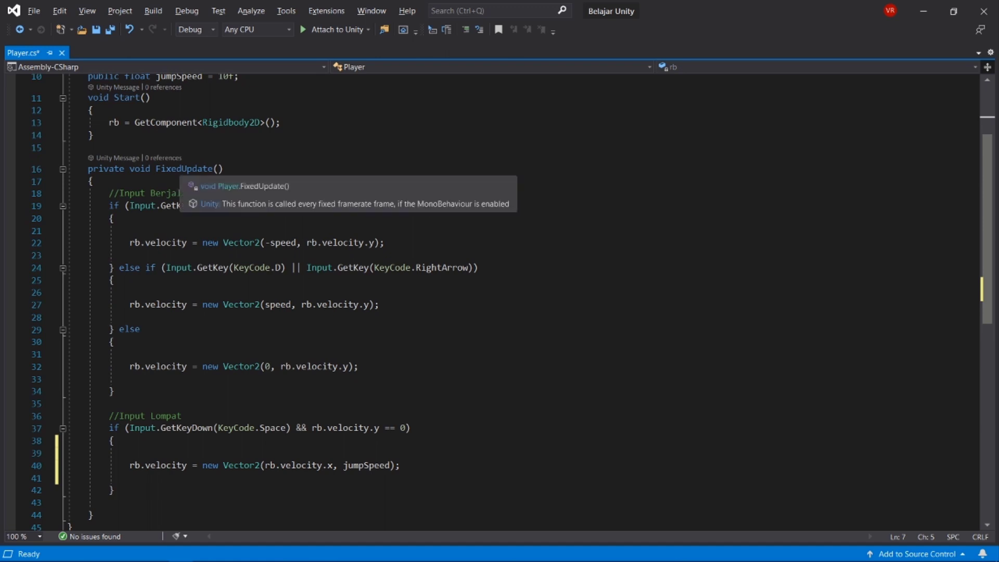
scroll(188, 169, "up", 2)
scroll(188, 168, "down", 2)
scroll(188, 168, "up", 3)
left_click(94, 258)
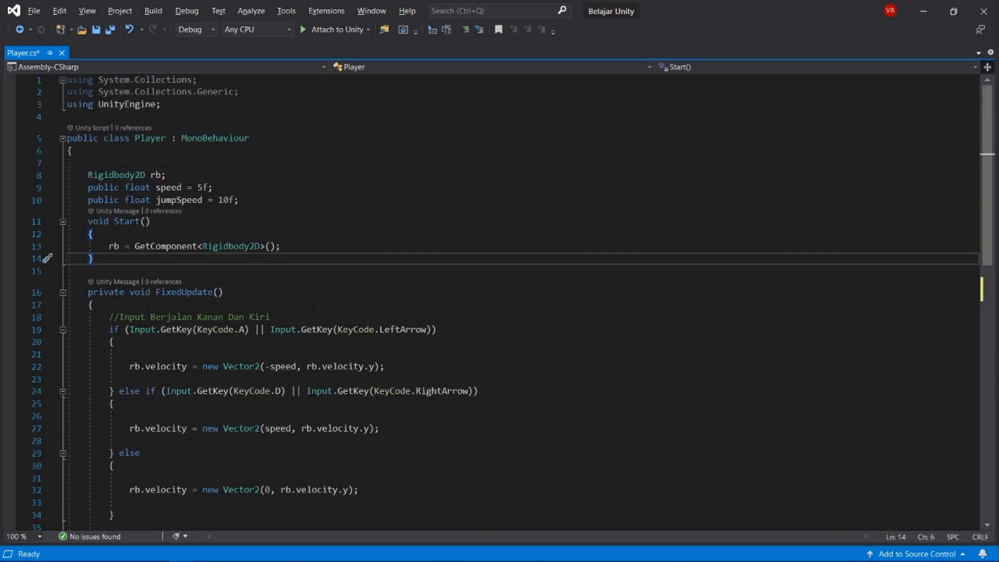
key("Return")
key("Return")
- Insert an Update() method from the 'upda' suggestion and remove its private modifier
type("u")
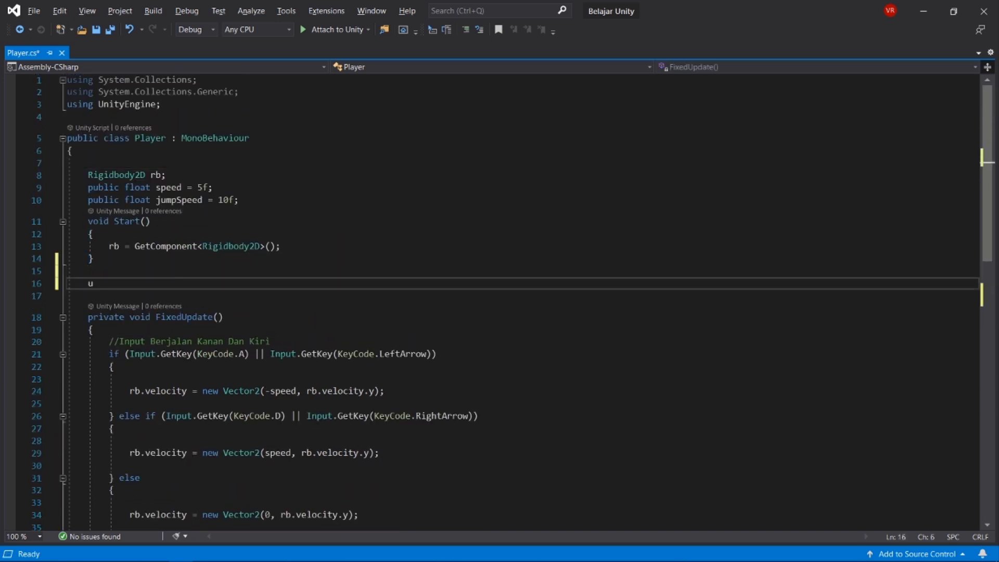
type("pda")
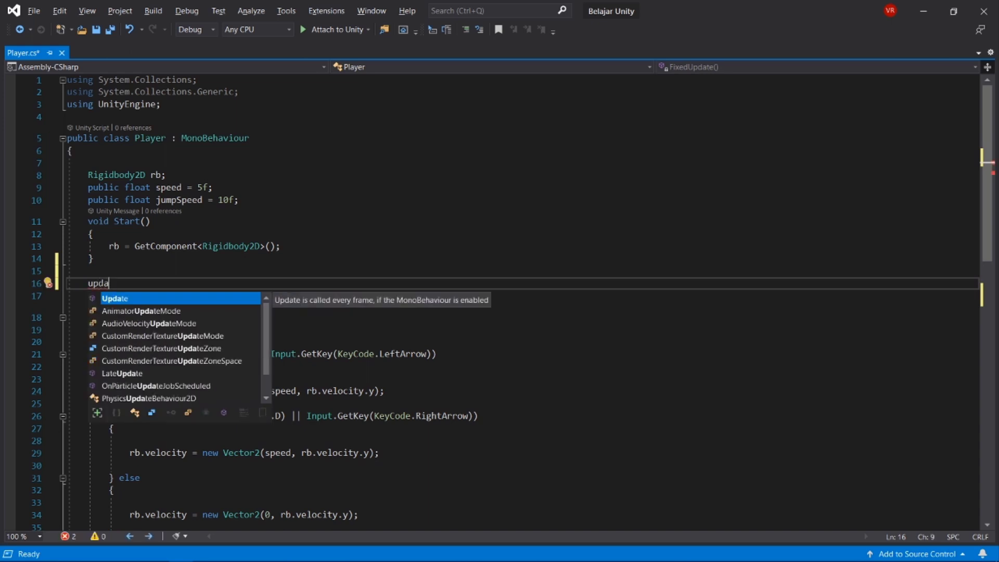
key("Tab")
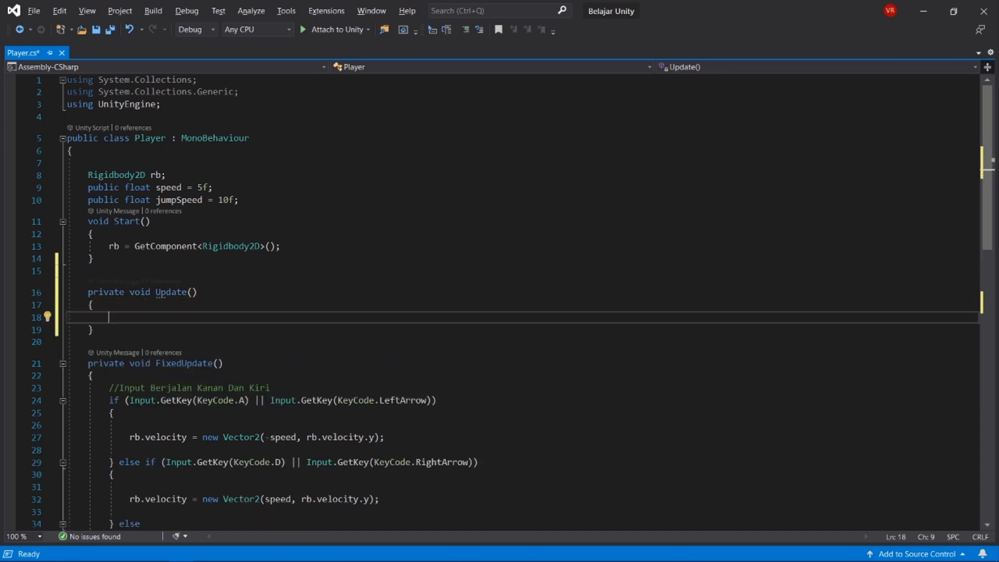
left_click(125, 289)
key("Delete")
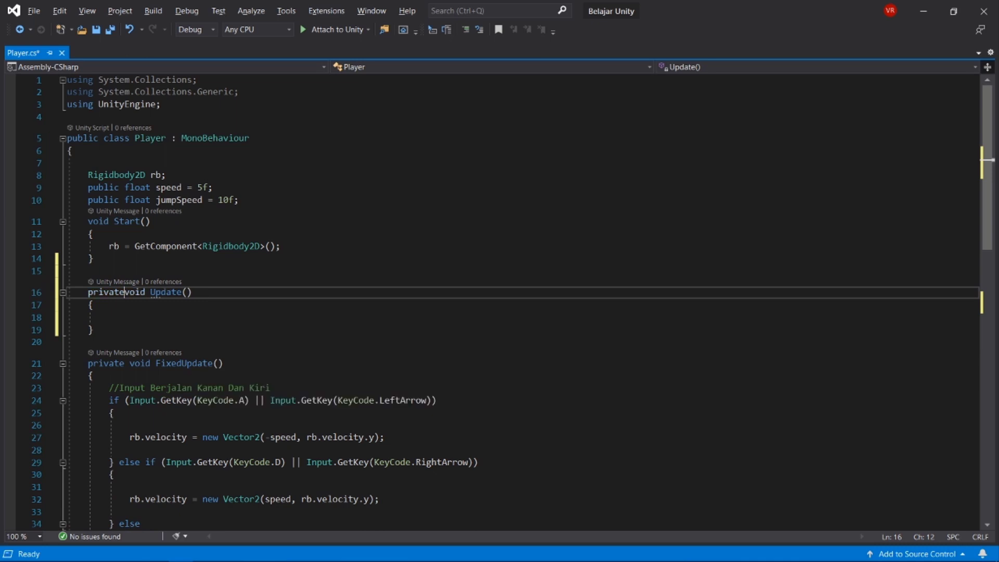
key("ctrl+BackSpace")
key("Down")
key("Down")
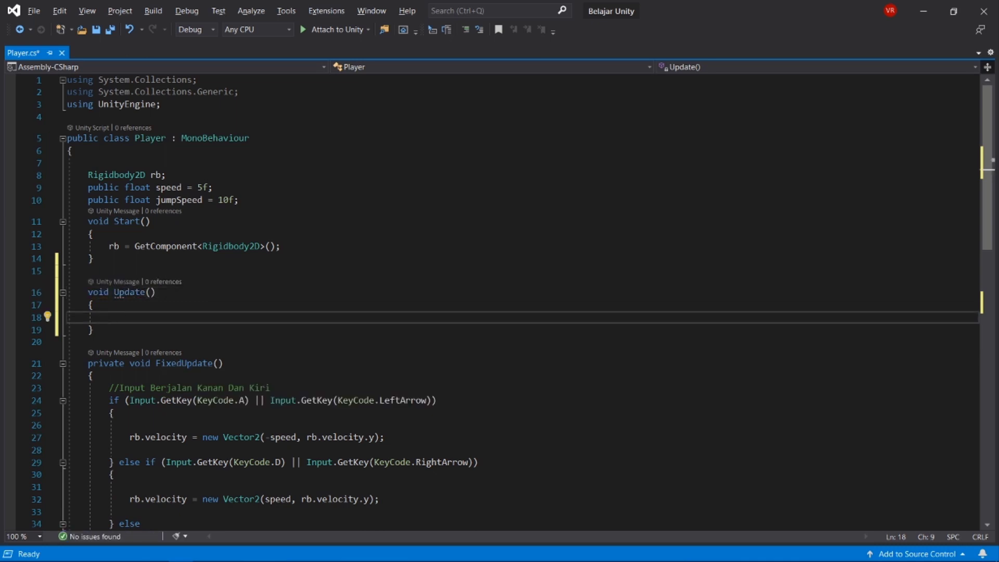
- Write the airborne check if (rb.velocity.y != 0) inside Update()
type("if")
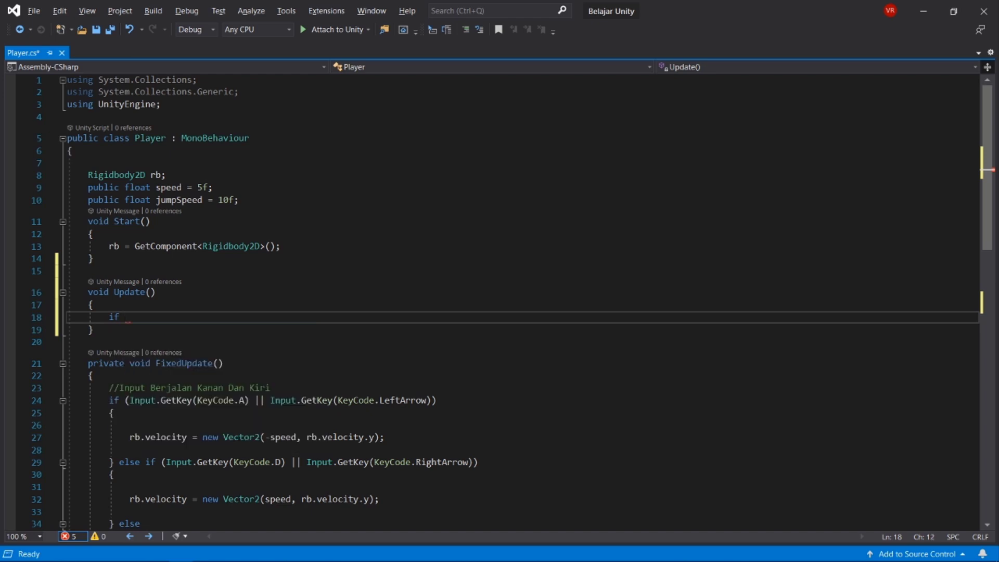
type(" (r")
type("b.v")
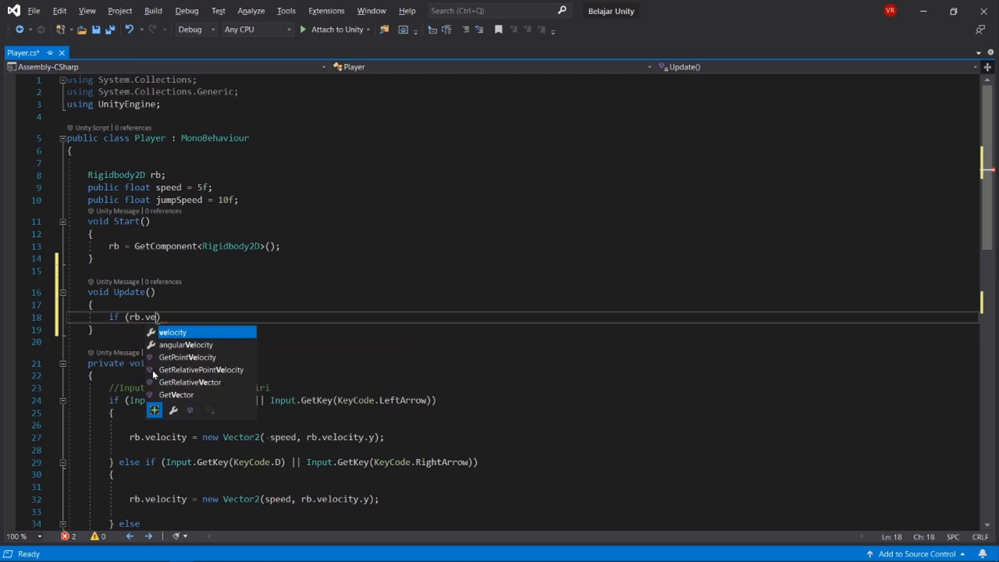
type("elocity.")
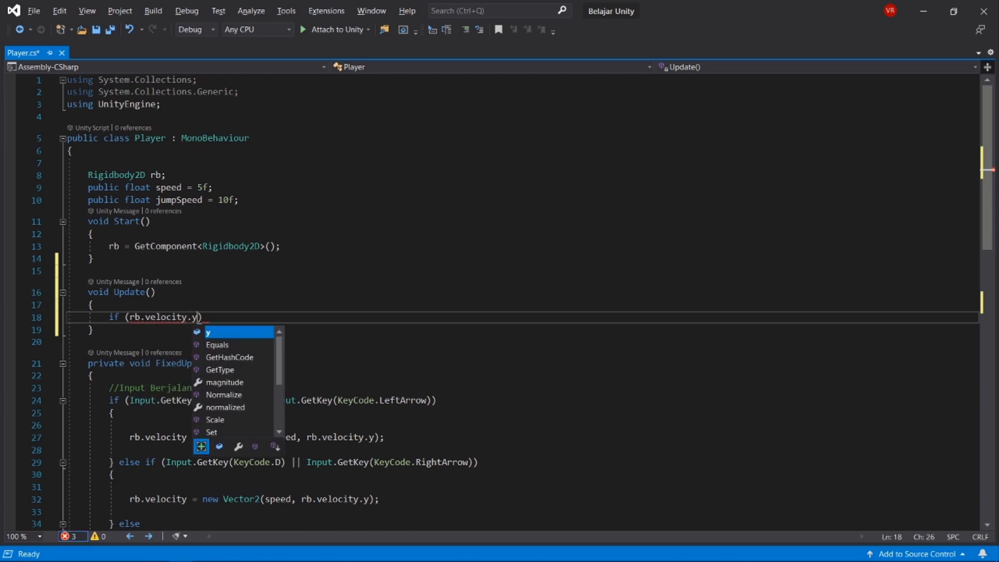
type("y == ")
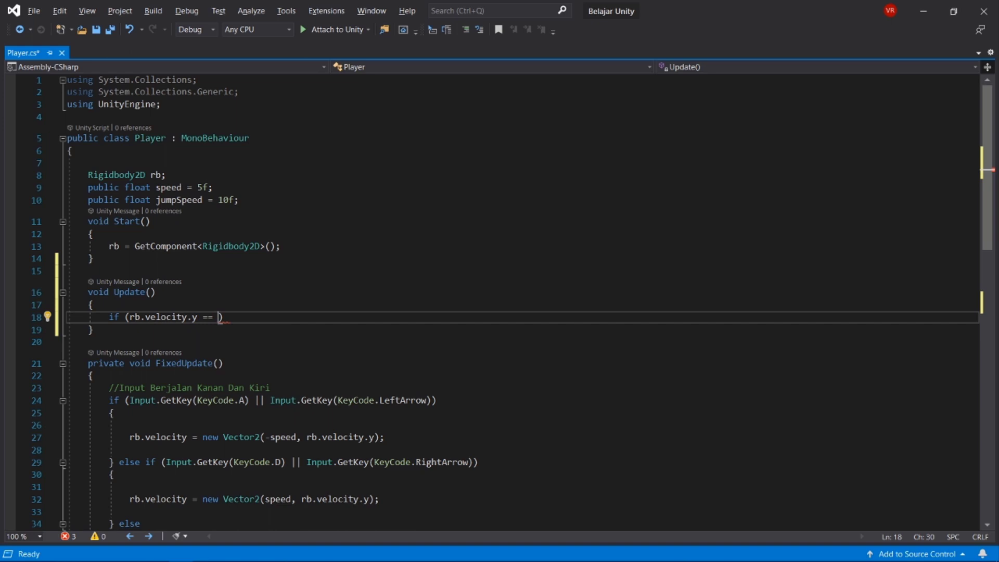
type("0")
key("Right")
key("Left")
key("Left")
key("Left")
key("Left")
key("Left")
type("!")
key("Delete")
key("Delete")
key("BackSpace")
key("BackSpace")
key("BackSpace")
type("y")
key("BackSpace")
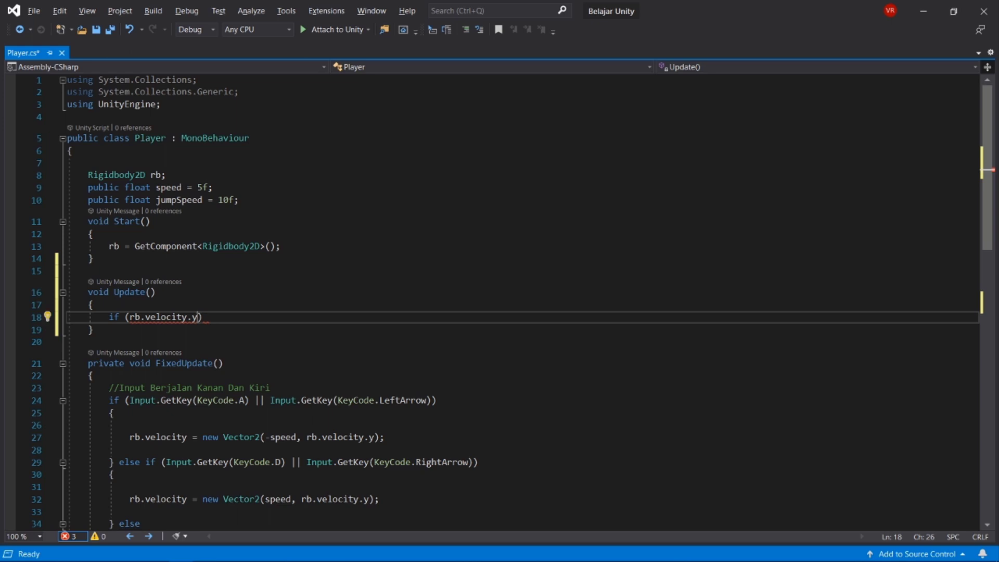
type("++")
mouse_move(137, 318)
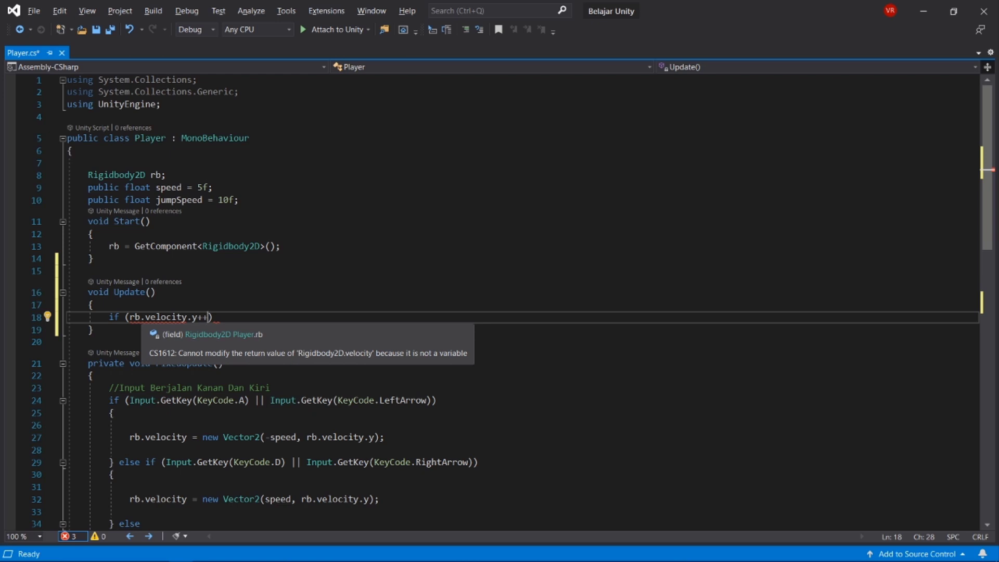
key("BackSpace")
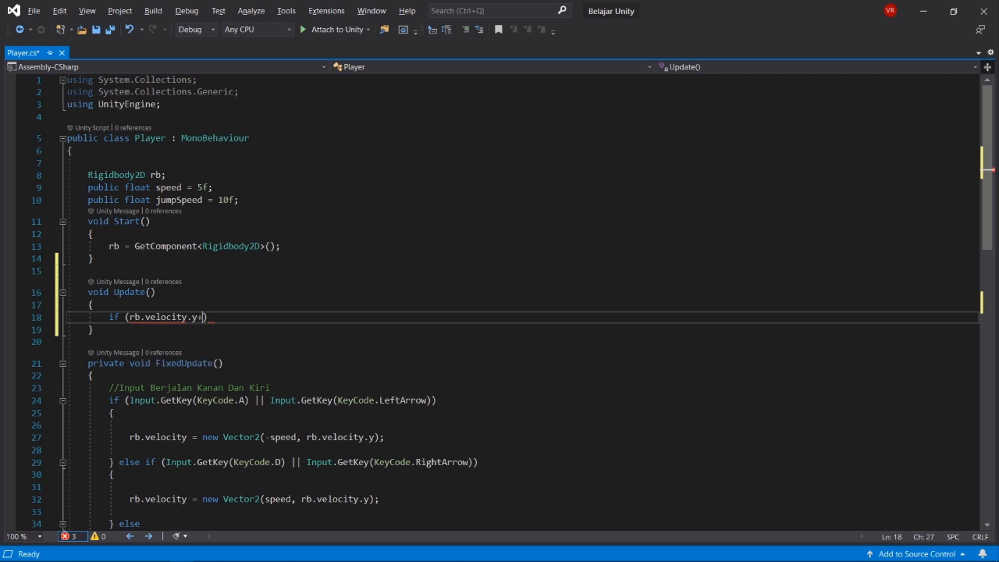
key("BackSpace")
type("!=")
type(" 0")
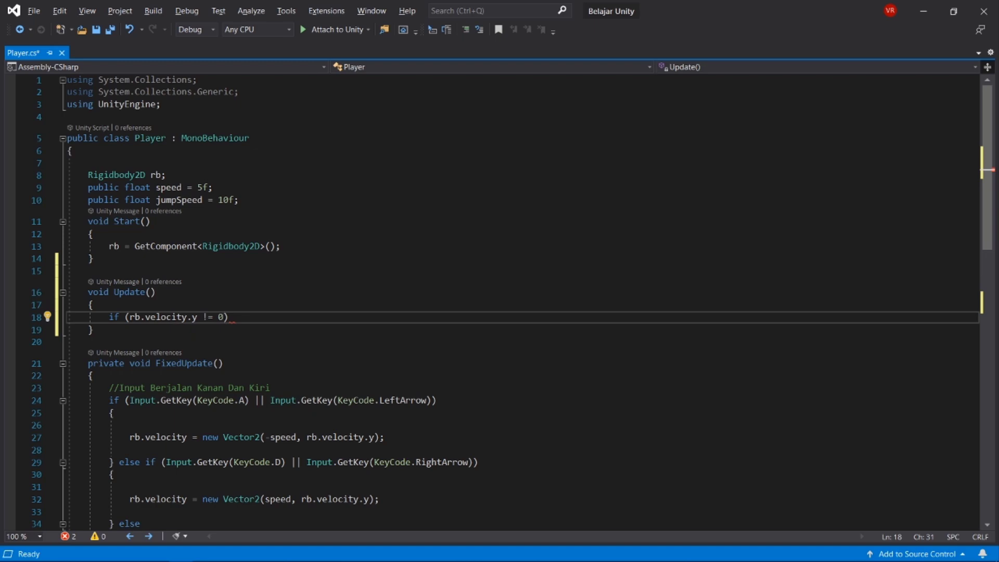
key("alt+Tab")
- Delete the Player_jump_down clip from the Anim folder, then type '0){' back in Player.cs
key("t")
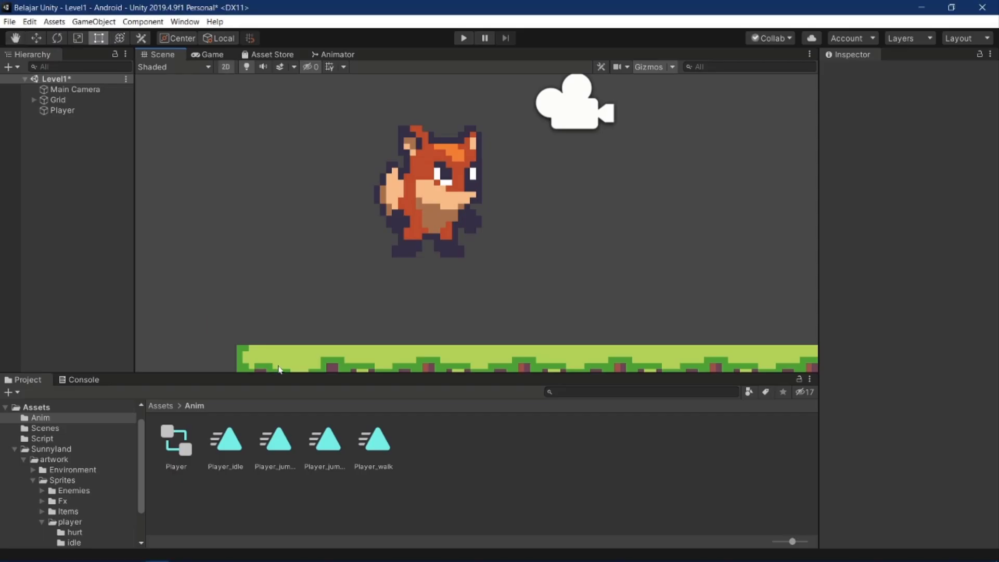
left_click(290, 457)
left_click(343, 463)
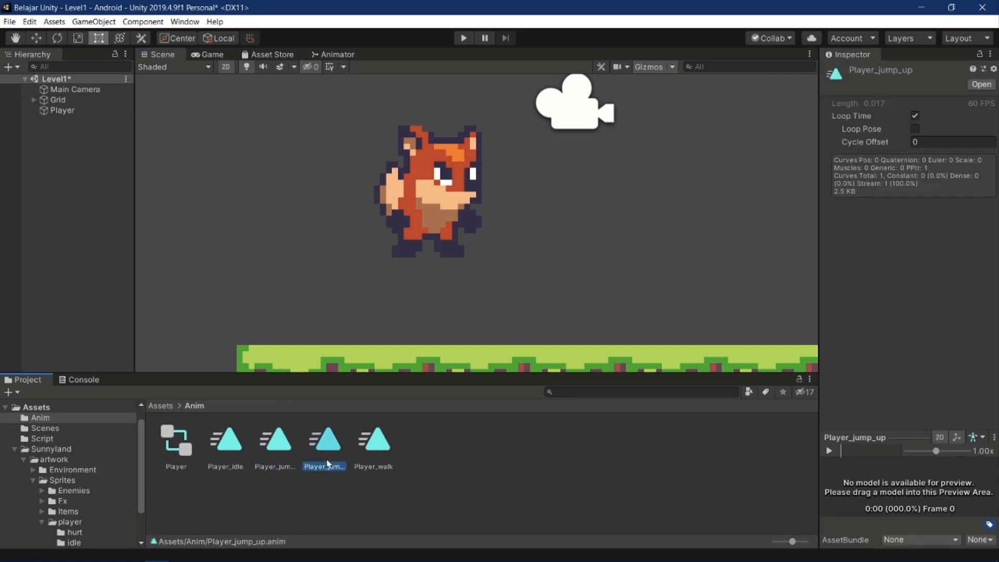
left_click(277, 460)
key("Delete")
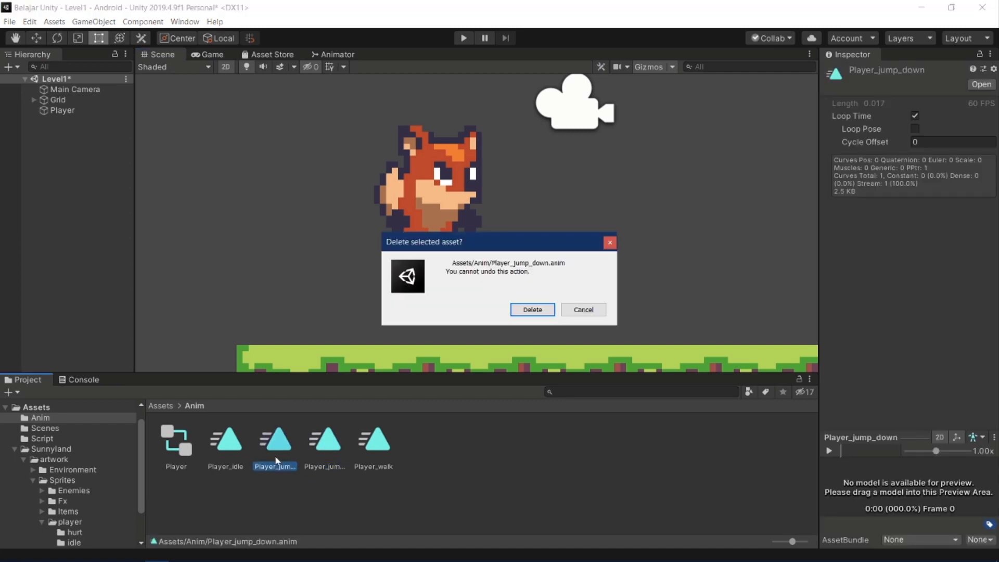
key("Return")
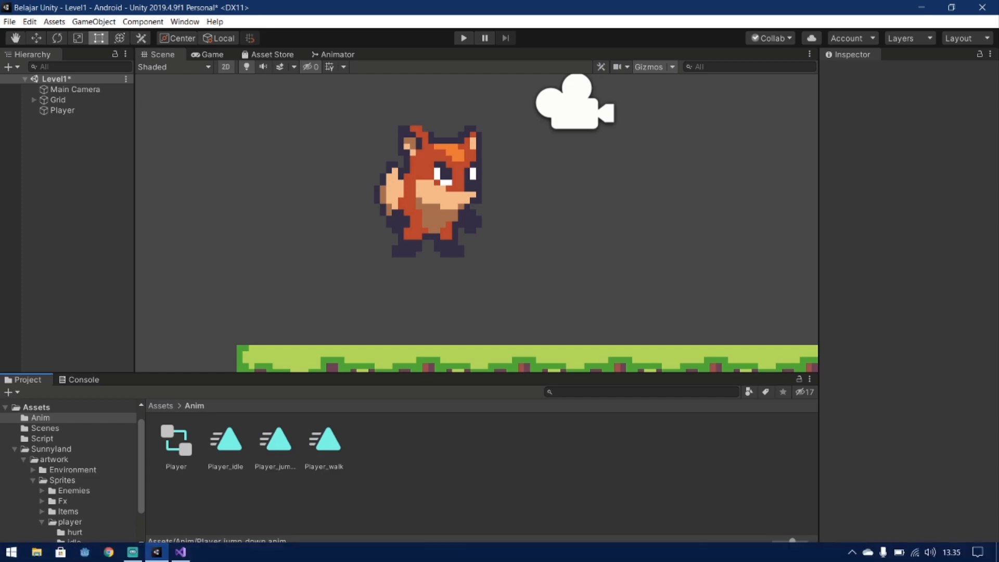
key("alt+Tab")
type("0")
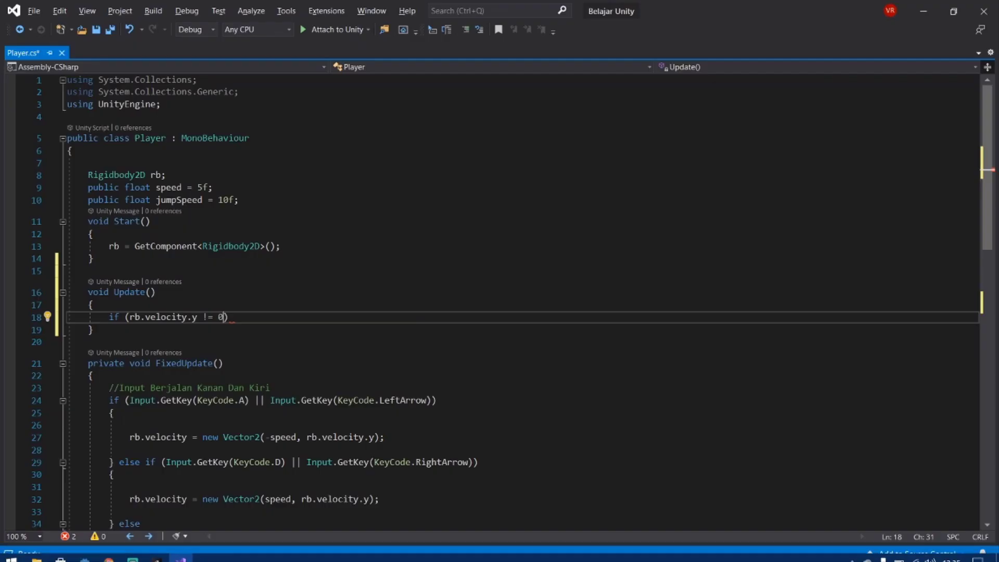
type(")")
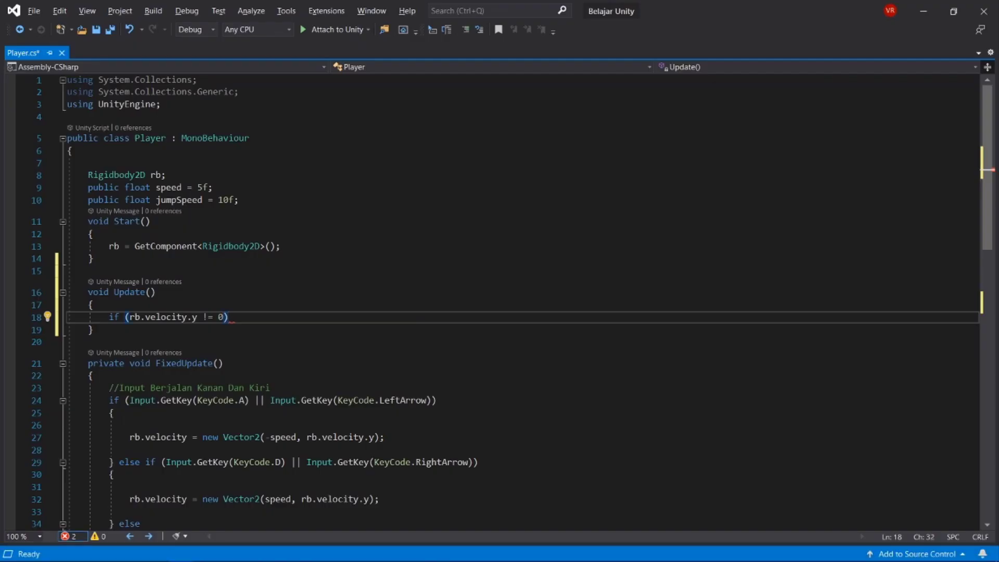
type("{")
- Open the airborne check's block and declare an 'Animator anim;' field below jumpSpeed
key("Return")
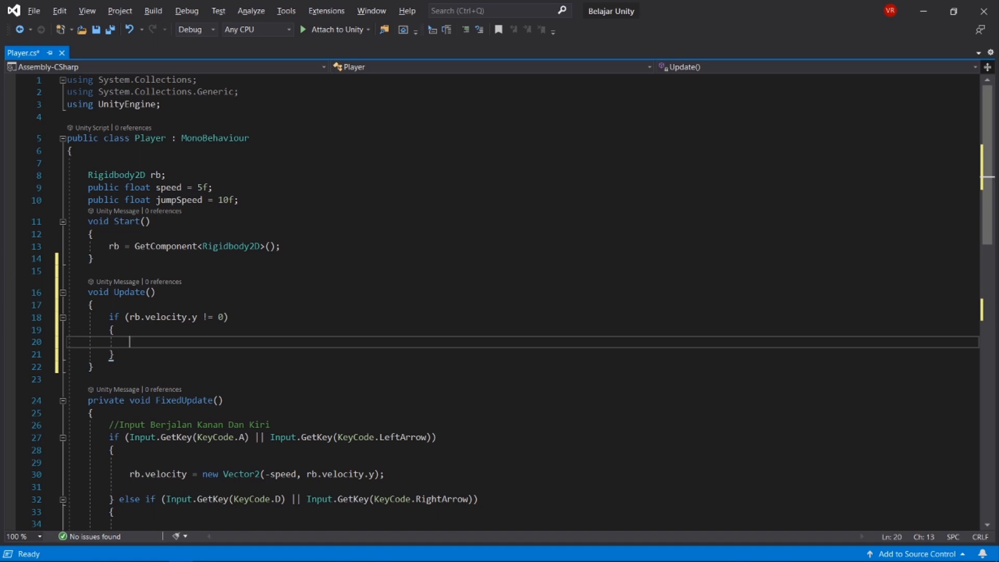
left_click(239, 201)
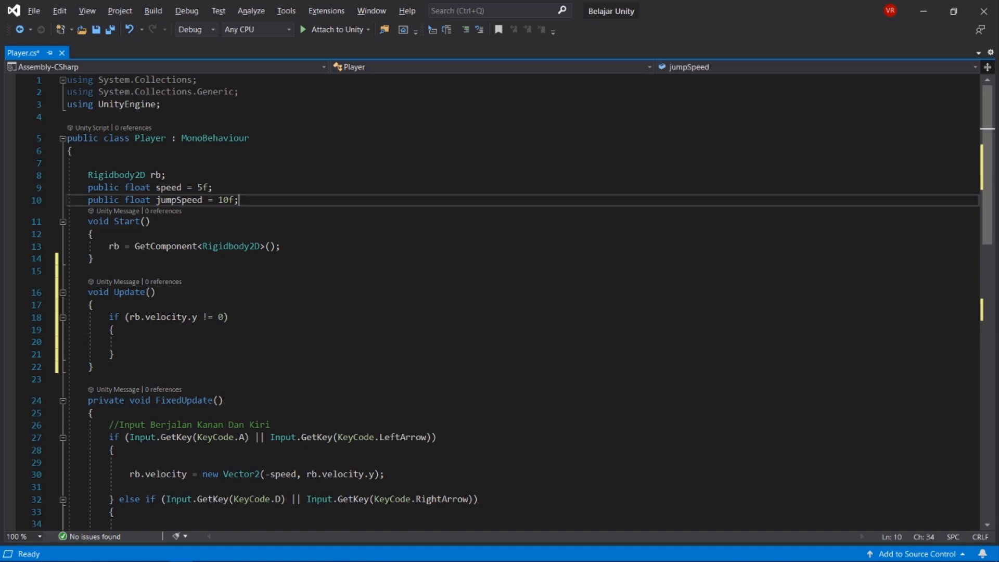
key("Return")
key("Return")
key("Up")
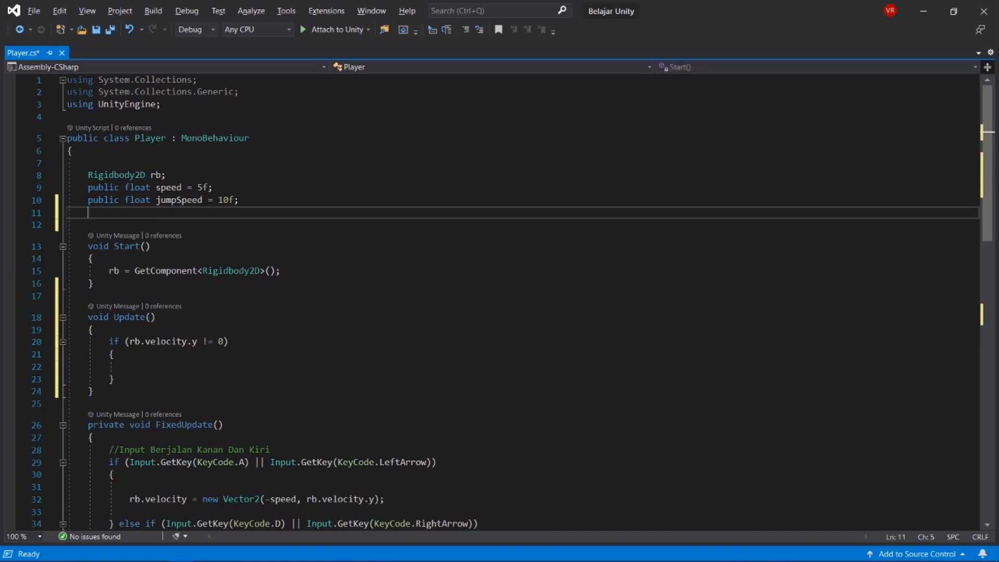
type("anima")
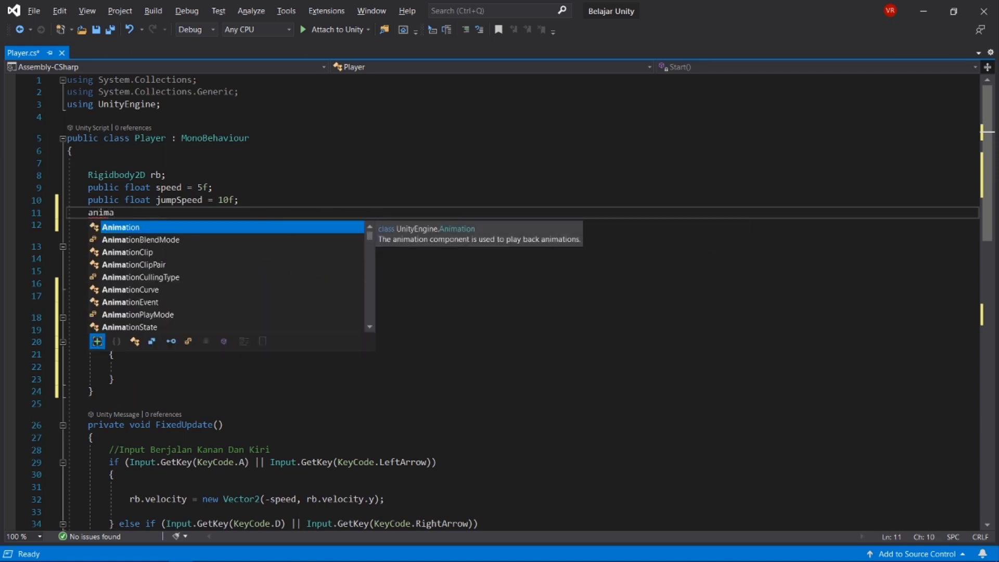
type("to")
key("space")
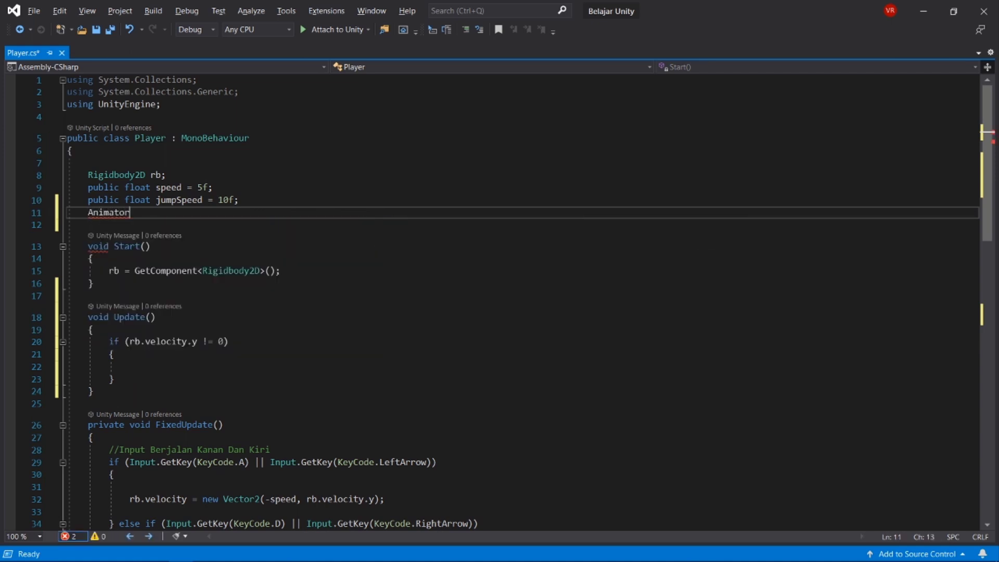
type("anim")
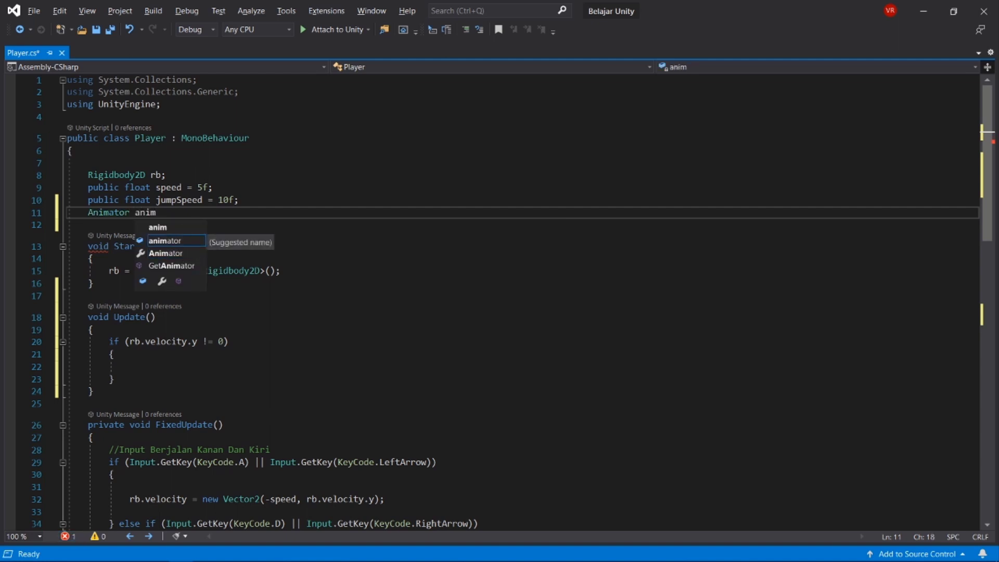
type(";")
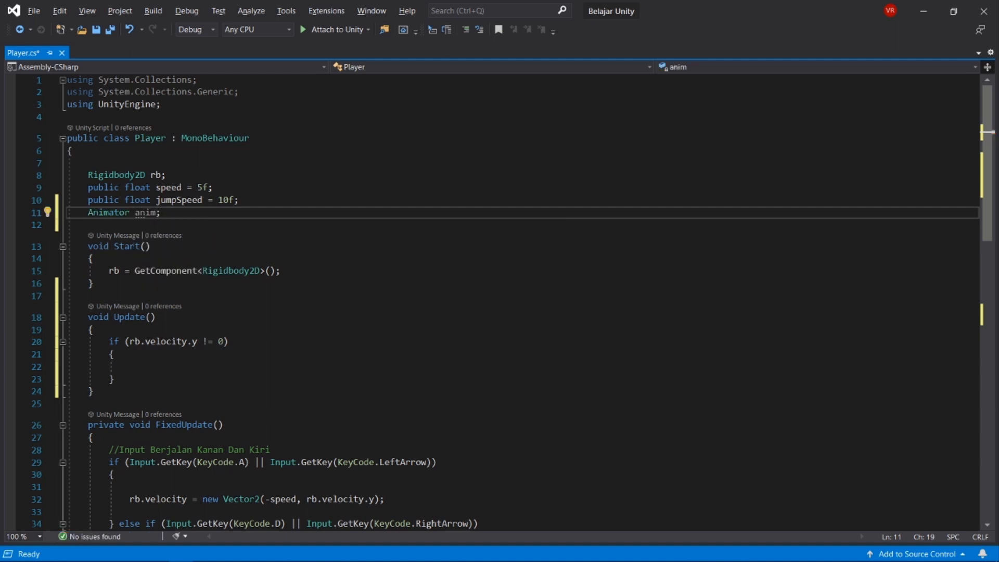
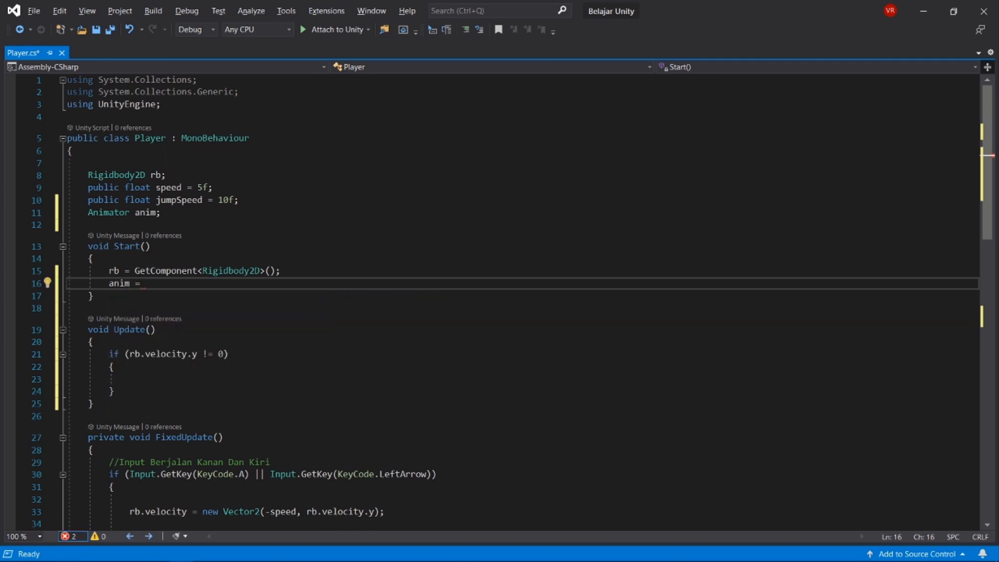
- Assign anim = GetComponent<Animator>(); in Start
type("get")
key("Down")
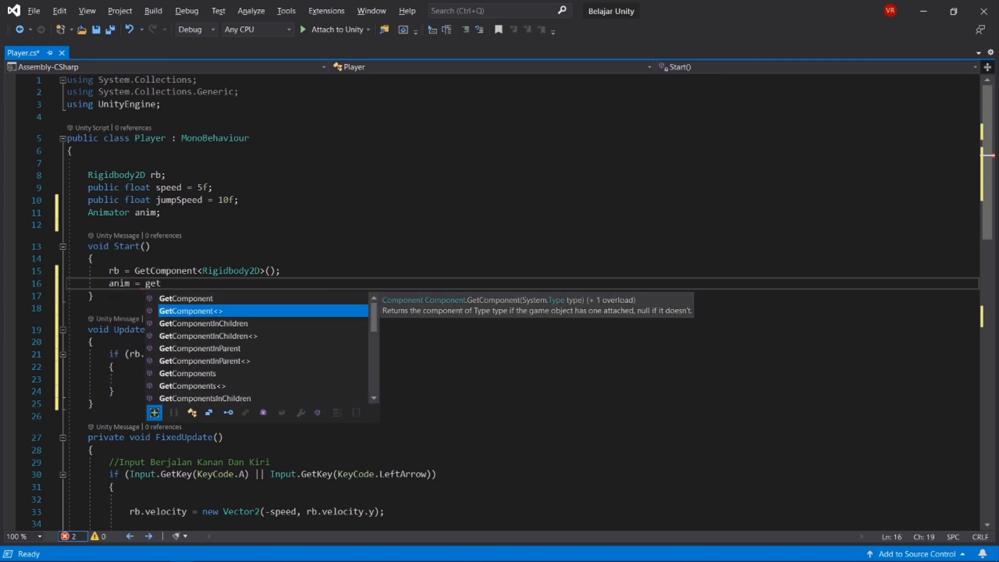
key("Tab")
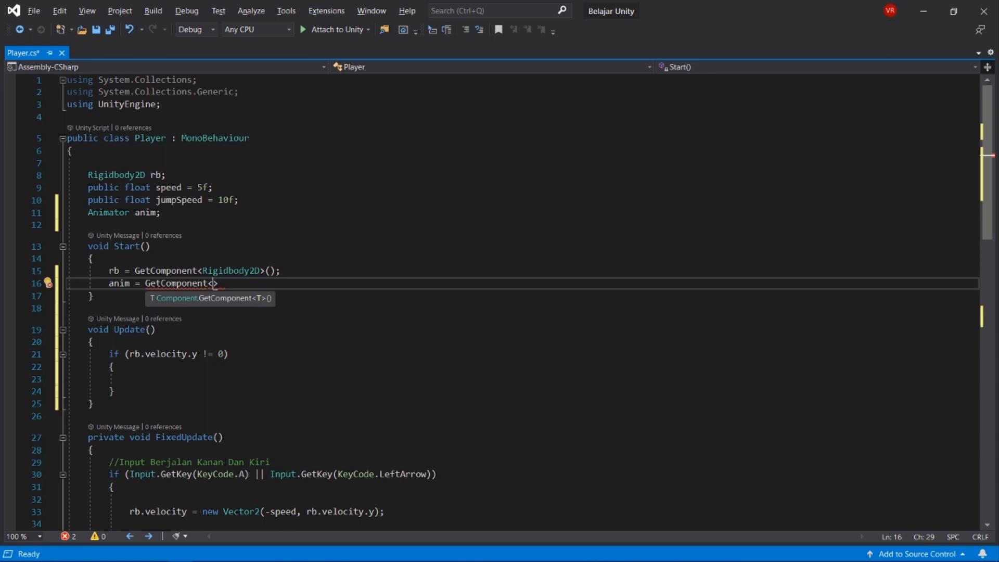
type("anima")
key("Tab")
key("Right")
type("(")
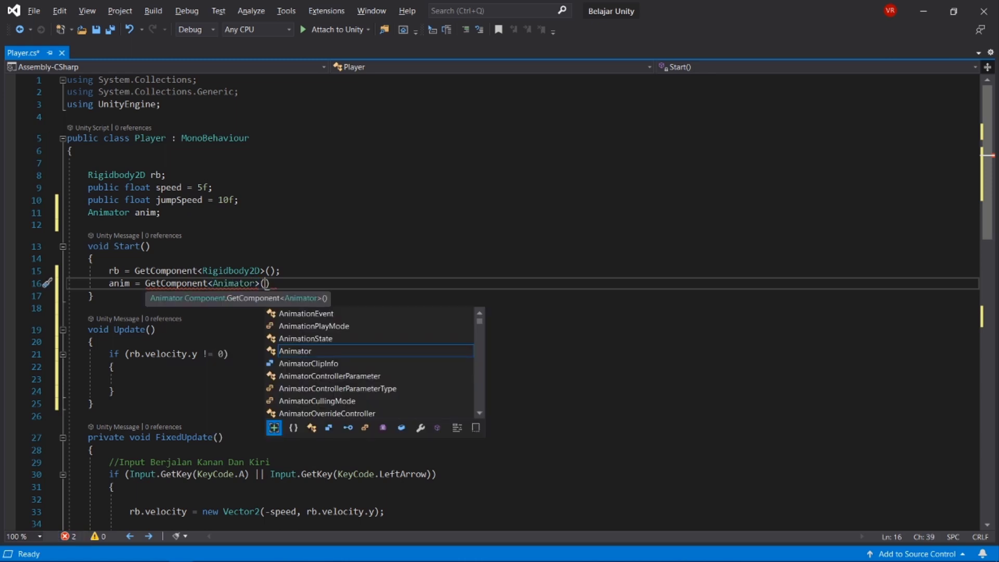
type(");")
- Begin an anim.Play("") call in the velocity check and look up the jump clip name in Unity
left_click(130, 379)
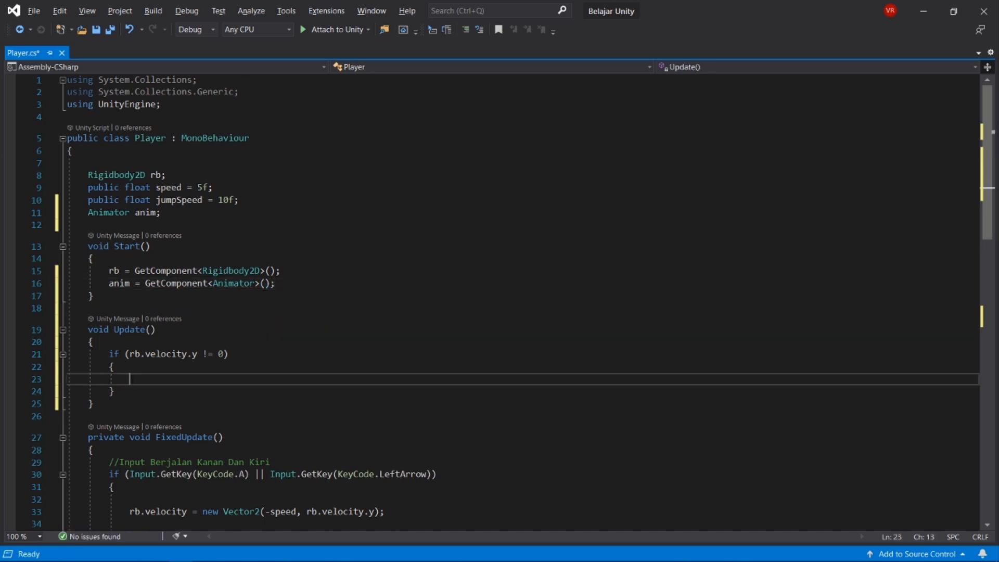
type("ni")
key("BackSpace")
key("BackSpace")
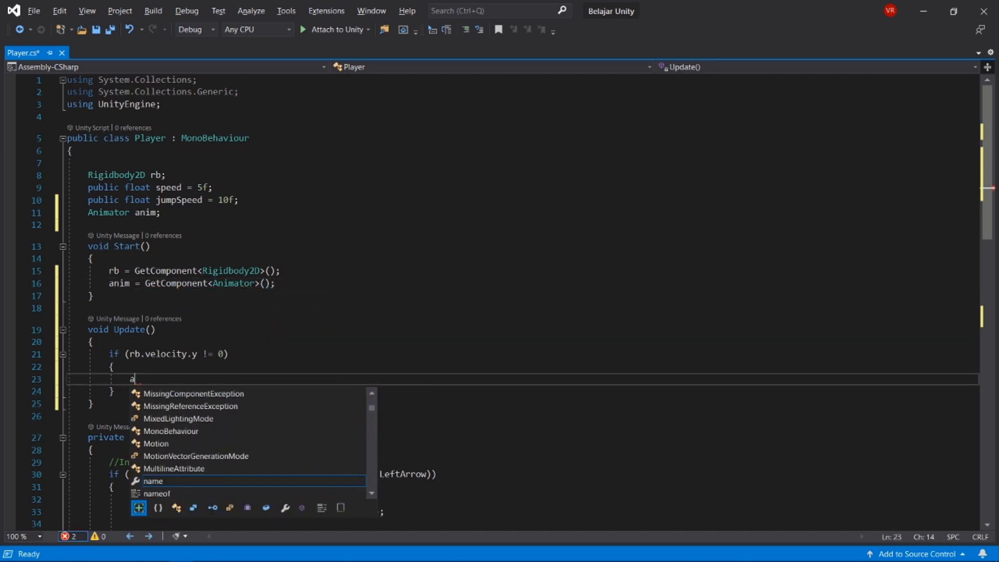
type("anim")
key("Escape")
type(".")
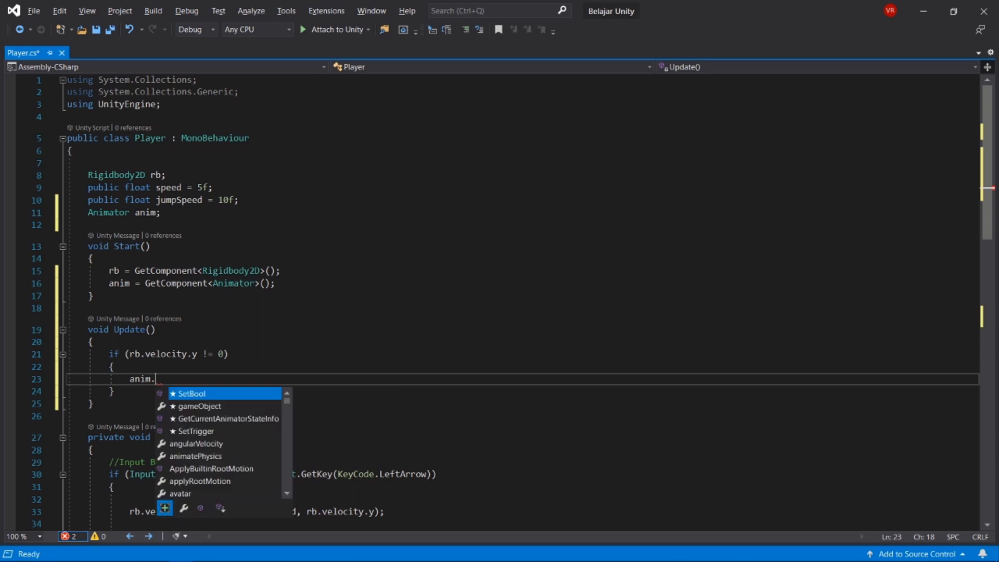
type("play")
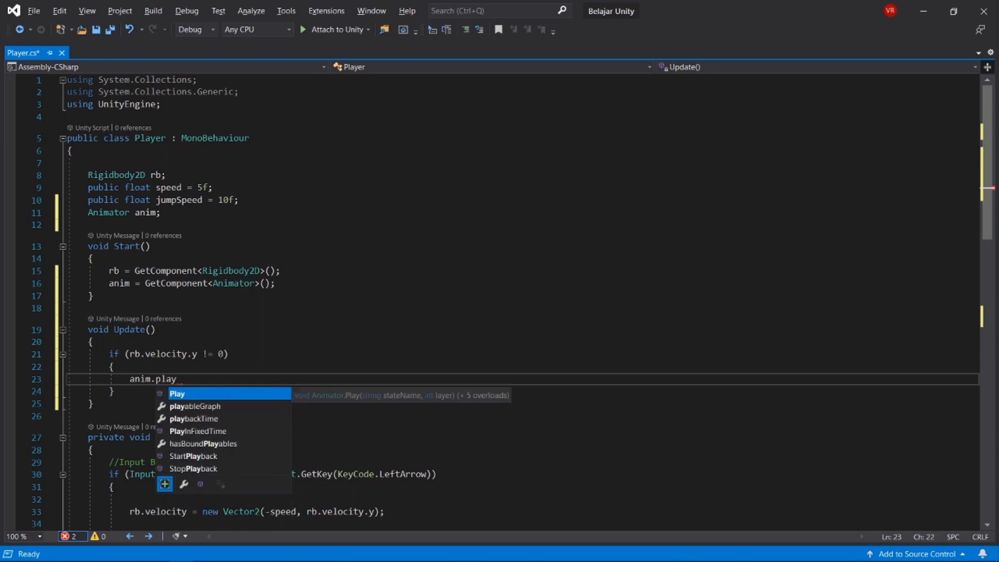
key("Tab")
type("(")
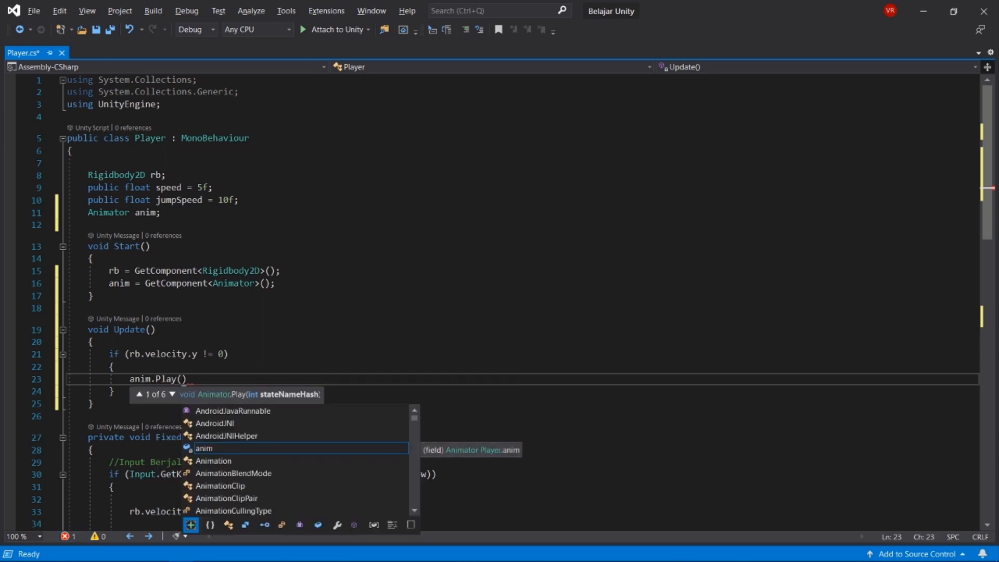
type("\"")
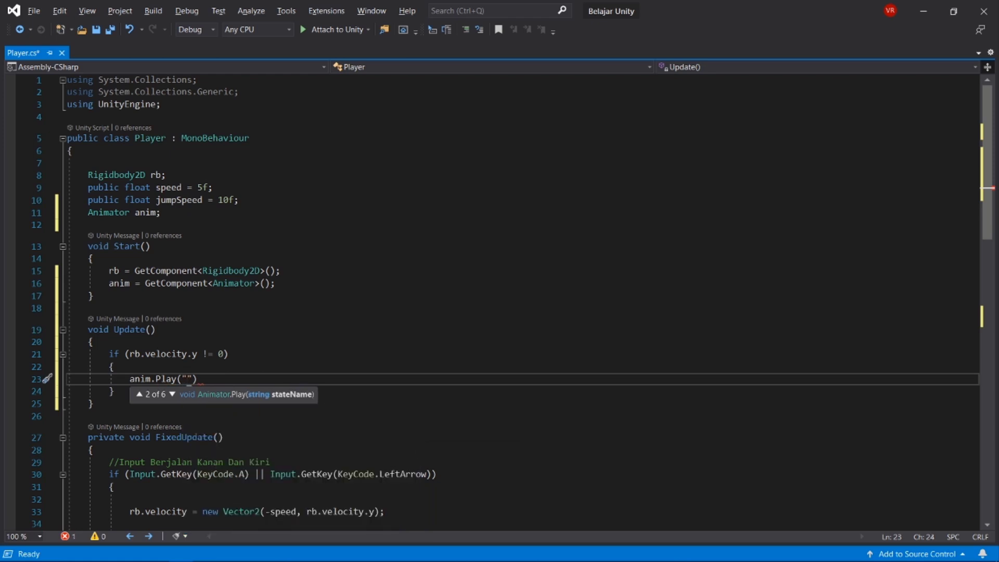
key("alt+Tab")
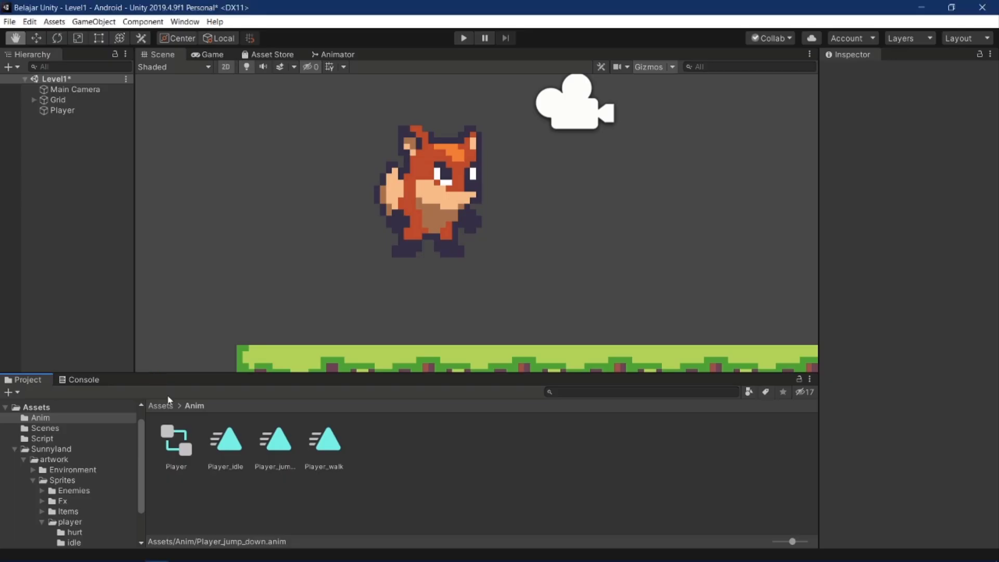
left_click(282, 454)
key("alt+Tab")
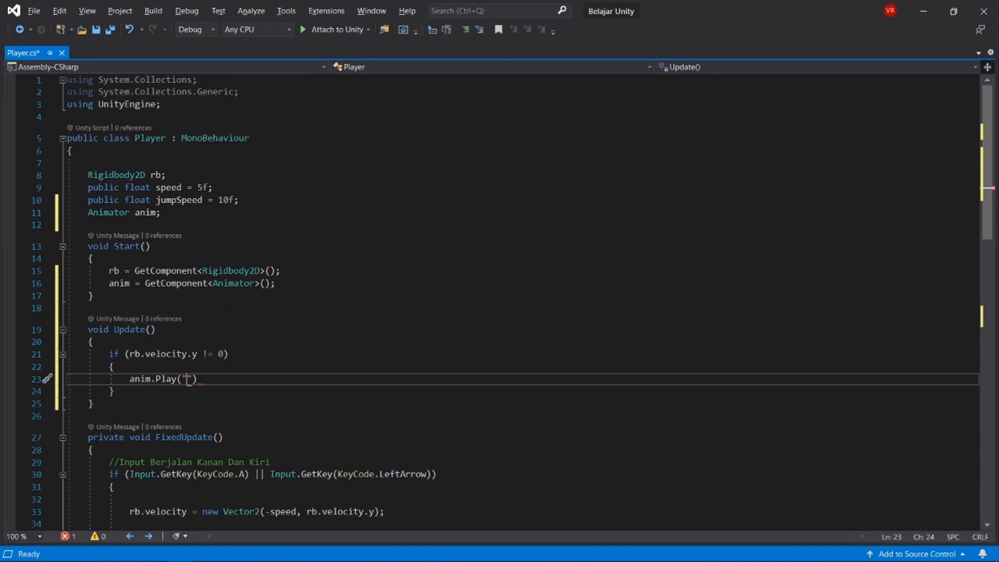
- Enter "Player_jump_up" as the Play state name, save Player.cs, and return to Unity
type("Player")
type("_jum")
type("p_up")
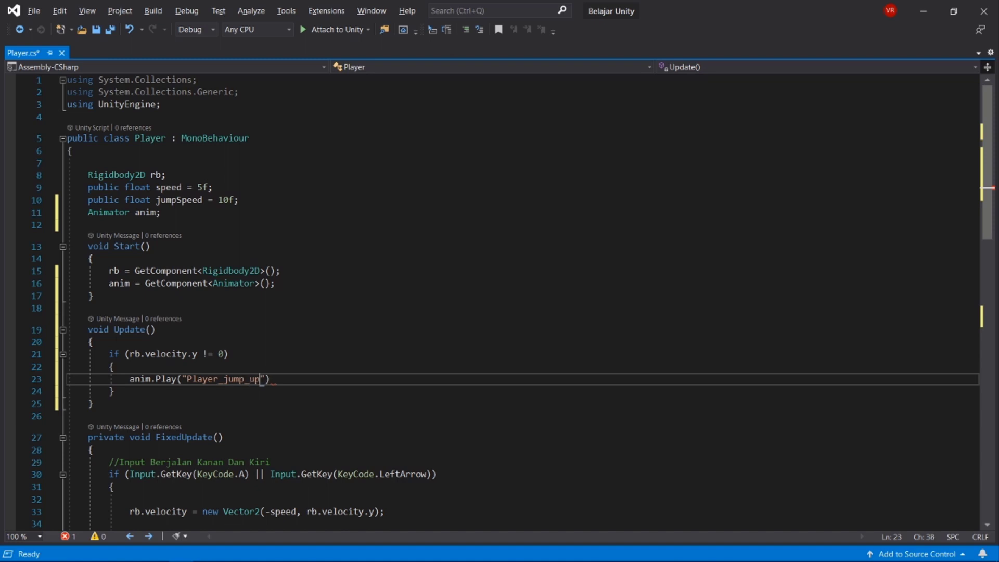
type("\");")
key("alt+Tab")
key("alt+Tab")
key("ctrl+s")
key("alt+Tab")
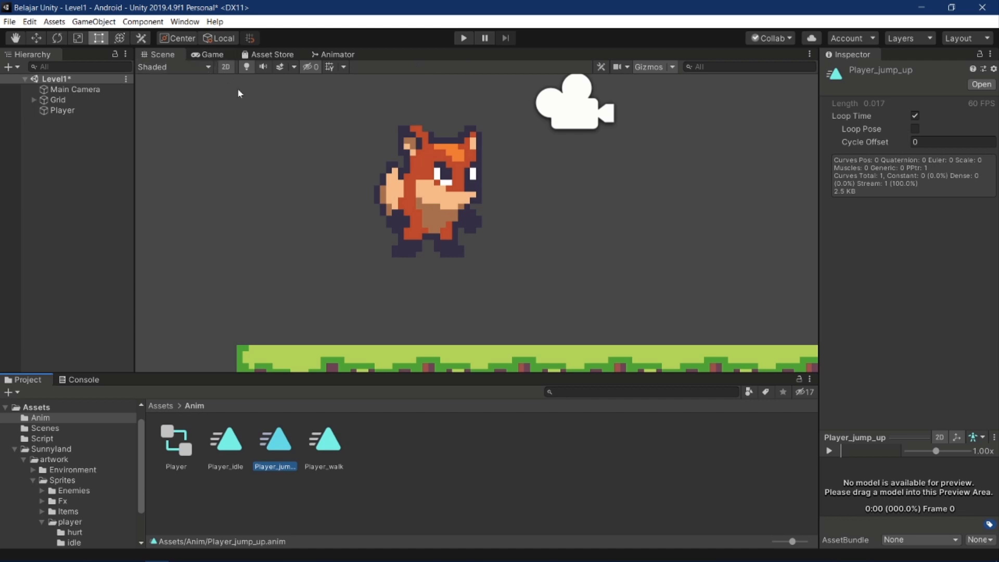
- Try the wireframe draw mode, revert to shaded, and zoom out to frame the fox and ground
left_click(191, 67)
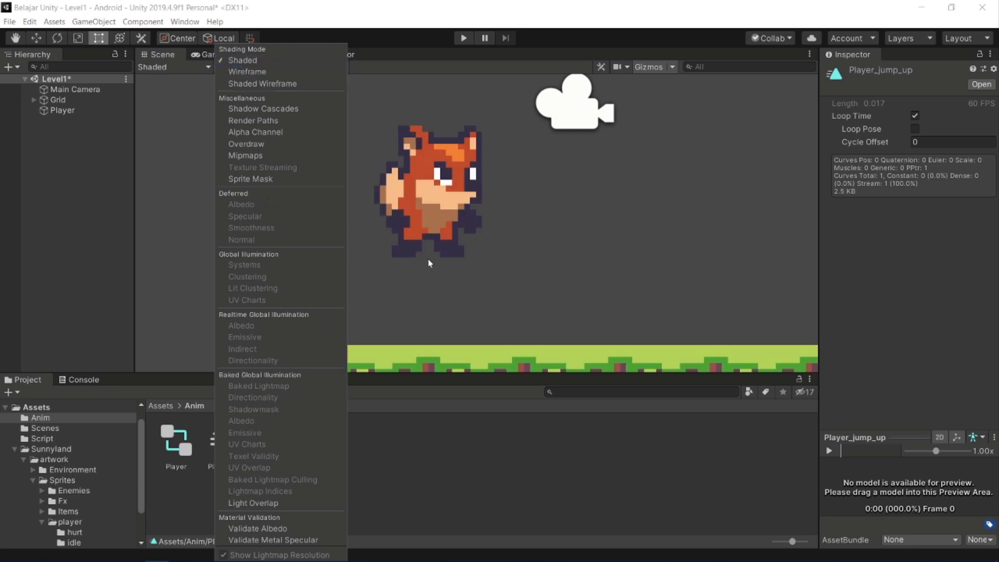
left_click(265, 84)
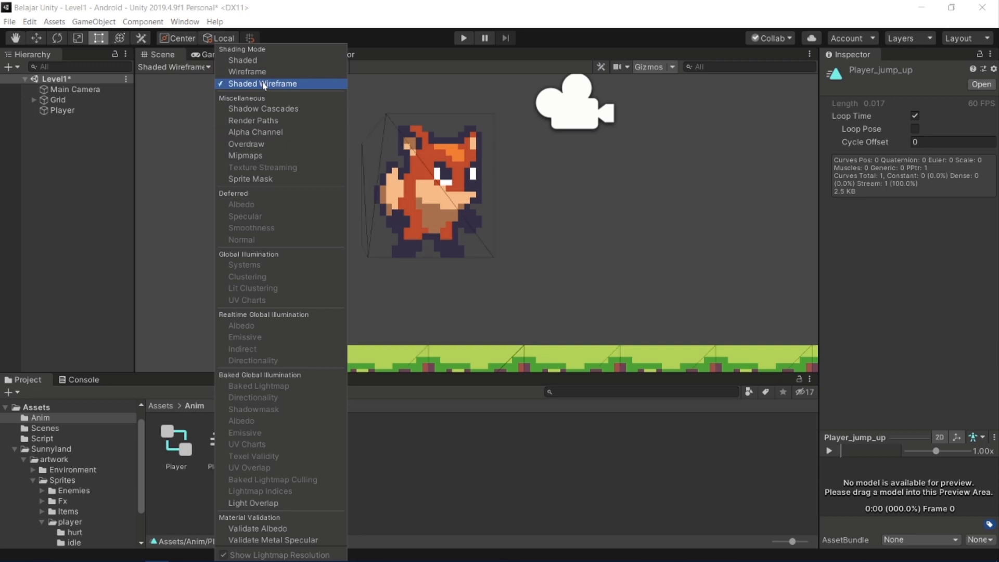
left_click(250, 60)
left_click(445, 444)
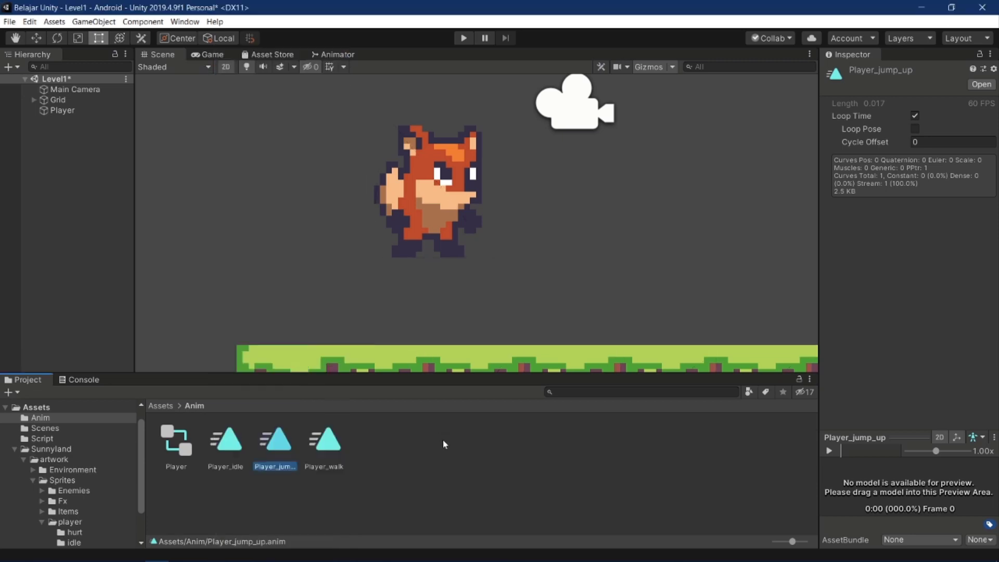
scroll(441, 156, "down", 2)
scroll(437, 159, "down", 3)
scroll(433, 163, "down", 3)
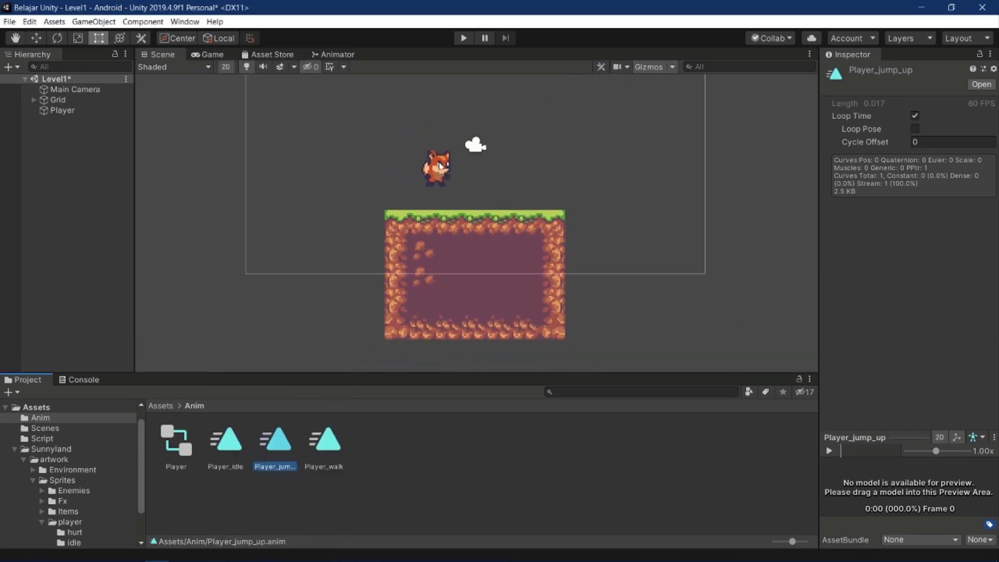
scroll(429, 166, "down", 2)
middle_click_drag(429, 166, 387, 238)
- Play-test the level moving the fox left, then stop and return to Visual Studio
left_click(463, 38)
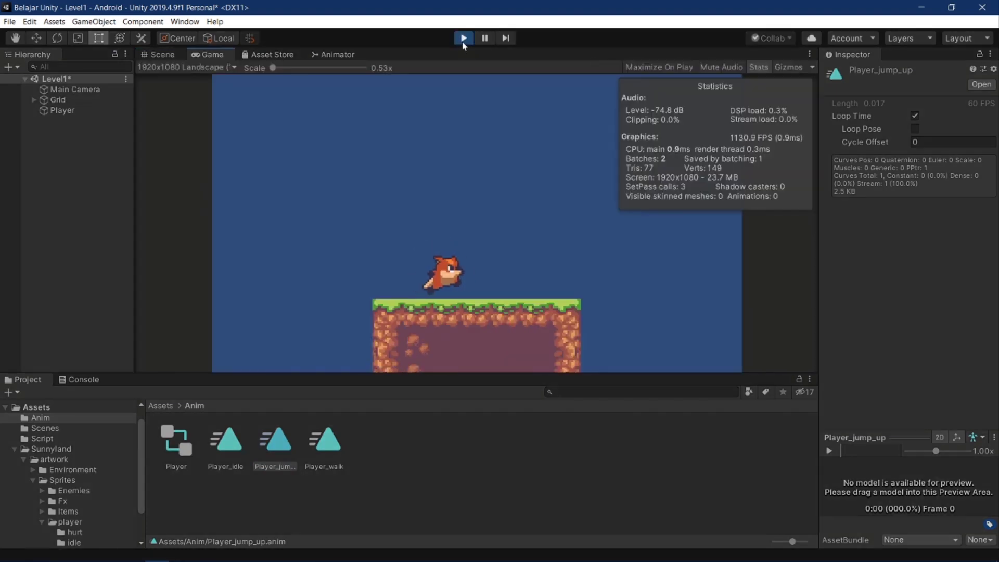
key("Left")
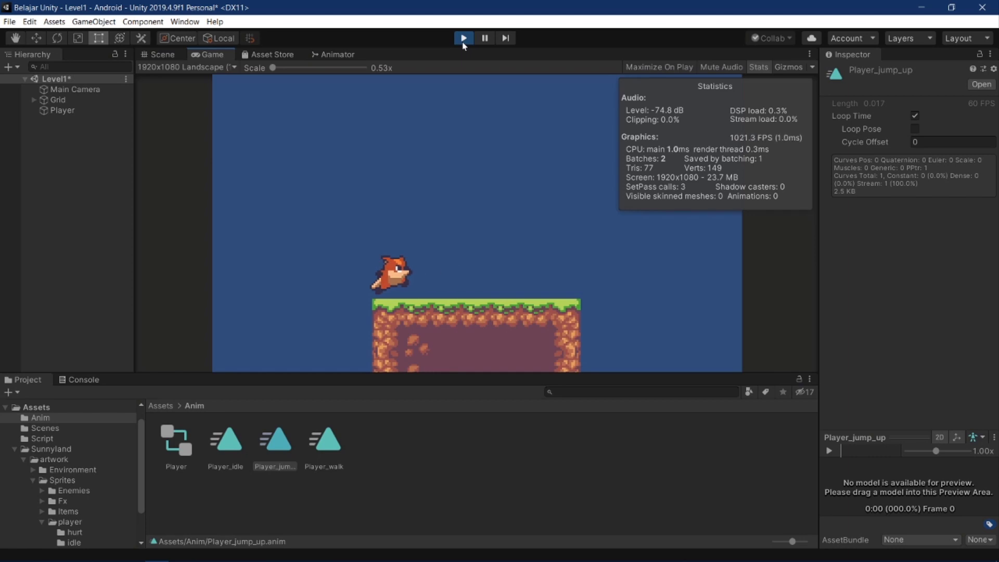
left_click(463, 44)
key("alt+Tab")
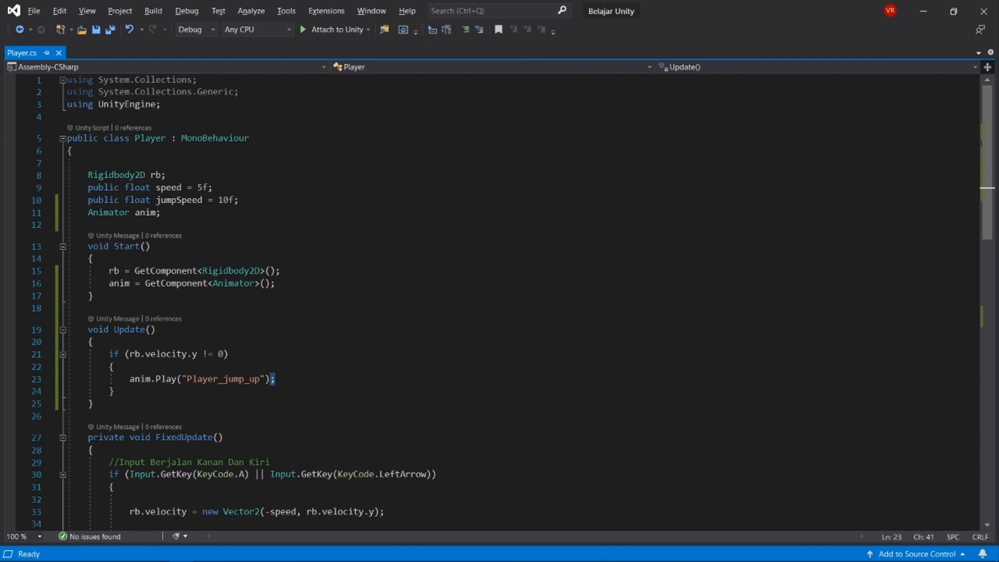
- Add an else block after the if block containing an anim.Play call
left_click(114, 391)
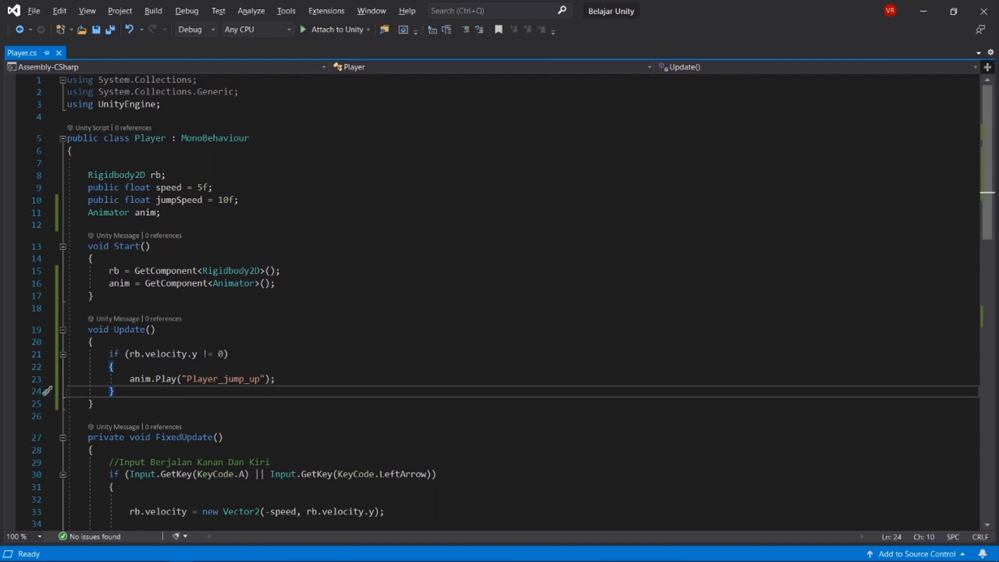
type("e")
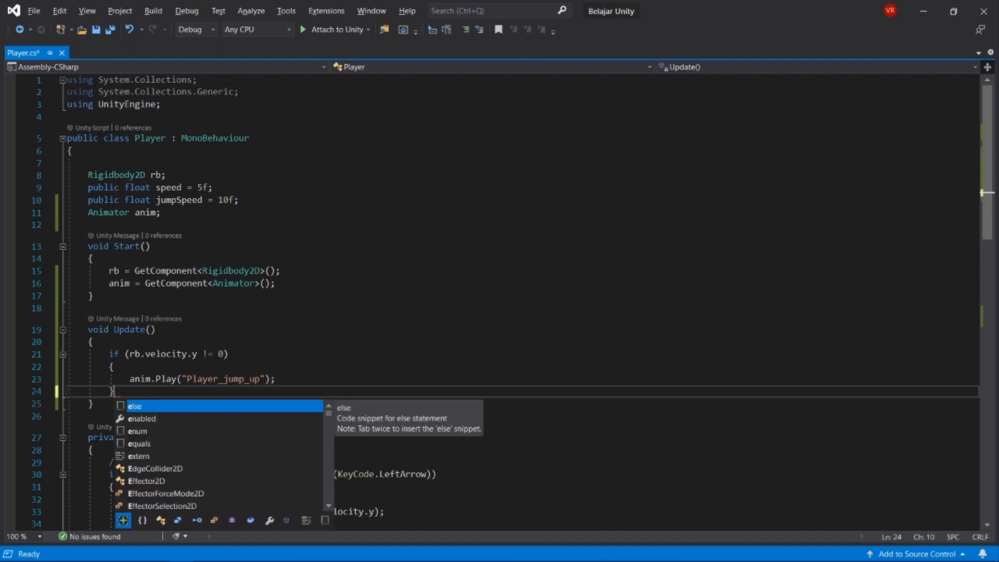
key("BackSpace")
type("el")
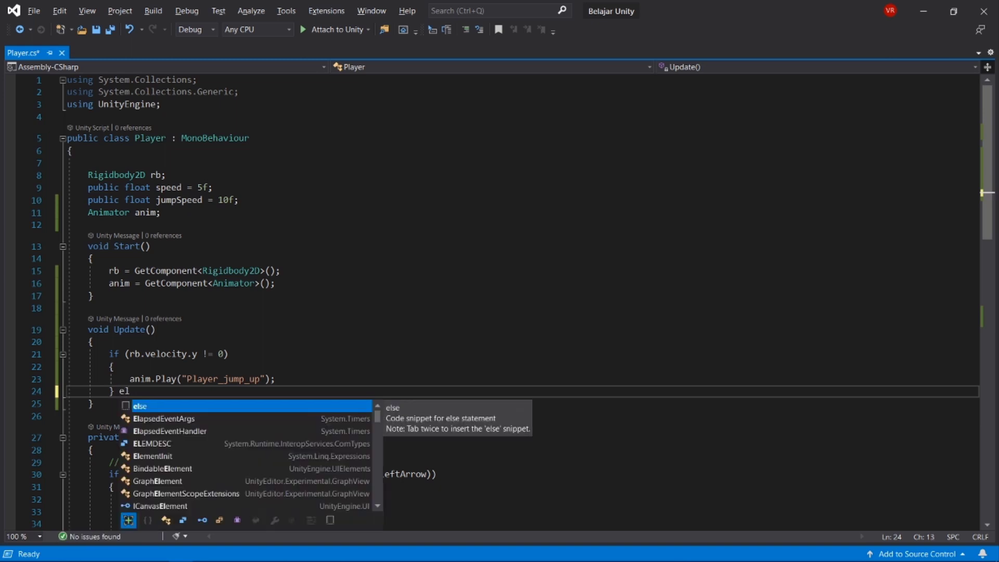
type("se ")
type("{")
key("Return")
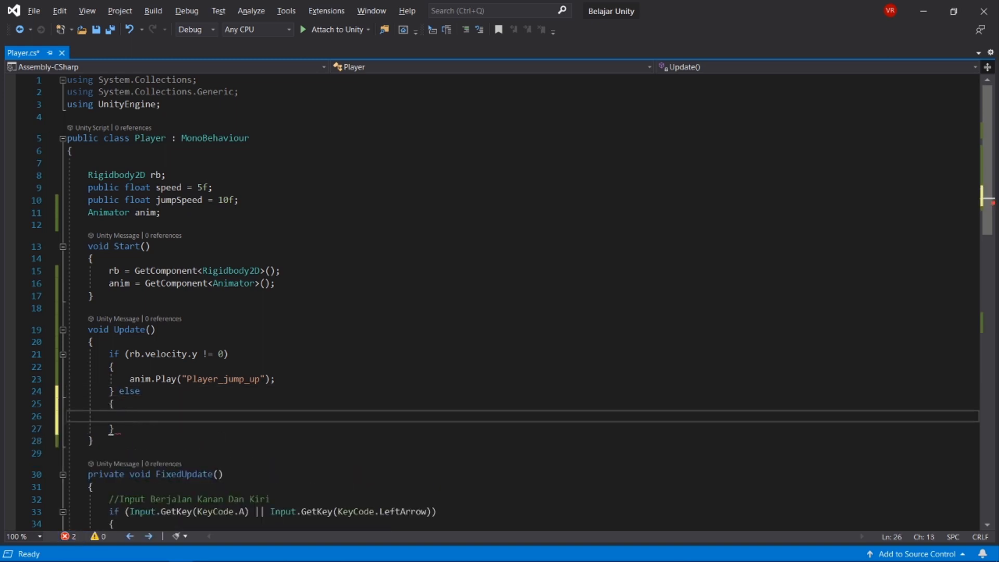
type("anim")
key("Escape")
type(".play")
key("Tab")
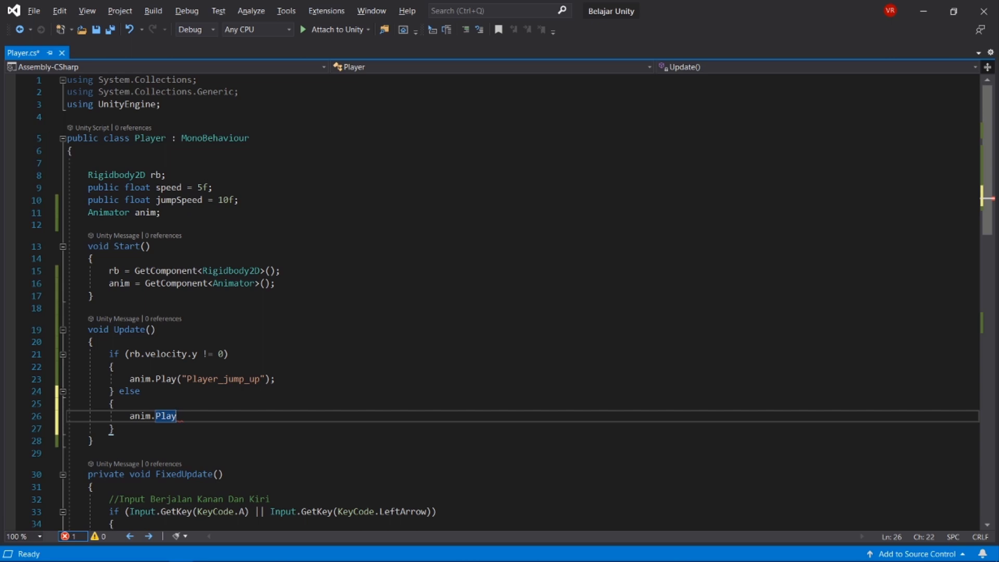
- Name "Player_idle" as the else branch's state, save Player.cs, and switch to Unity
scroll(521, 301, "down", 2)
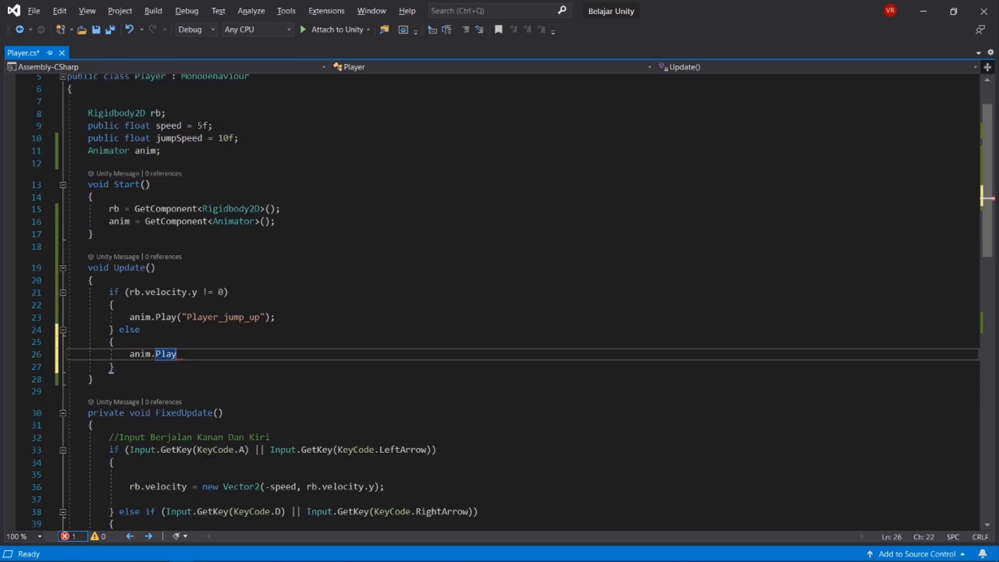
type("(")
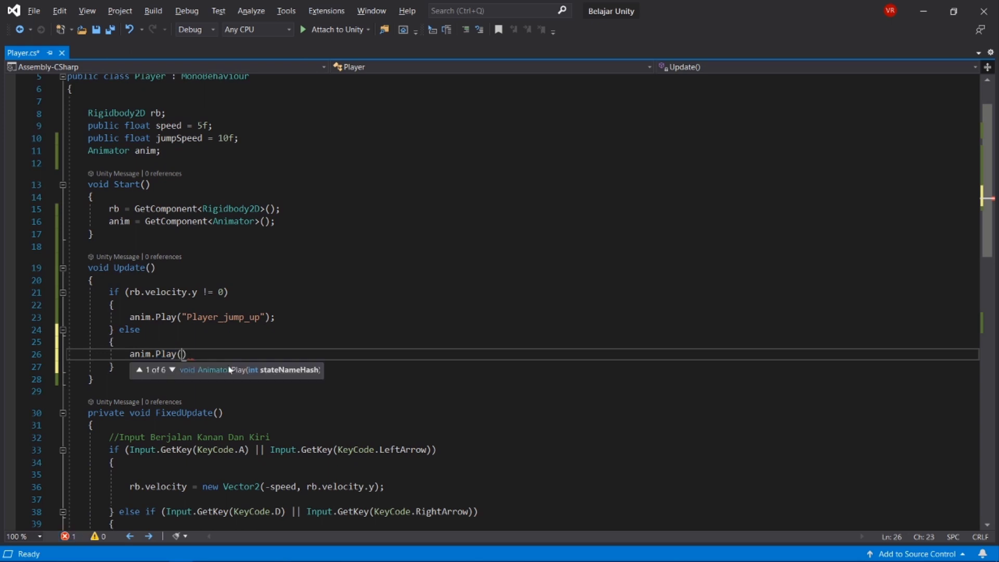
type("\"")
type("p")
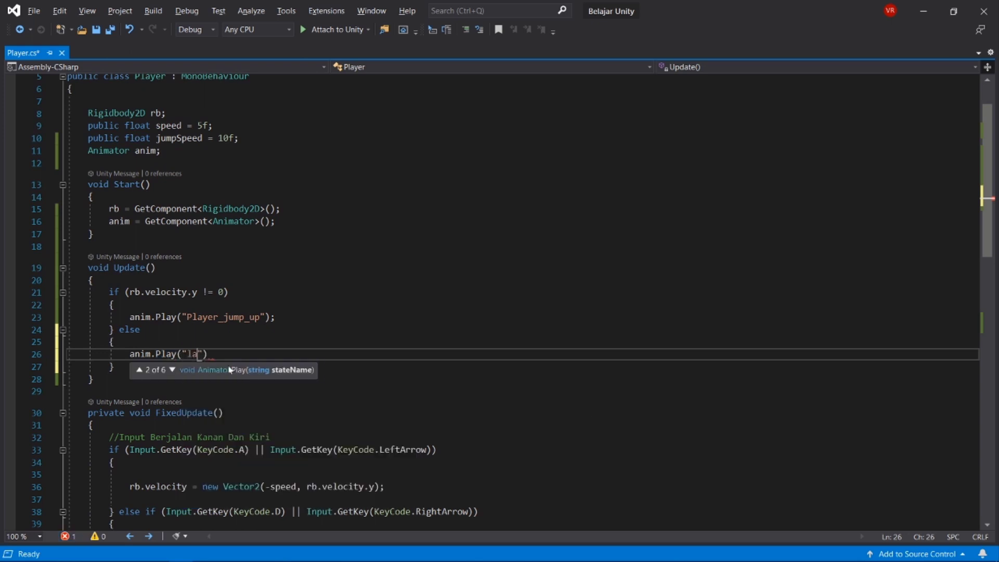
type("la")
key("BackSpace")
key("BackSpace")
key("BackSpace")
type("Pla")
type("yer_id")
type("le\")")
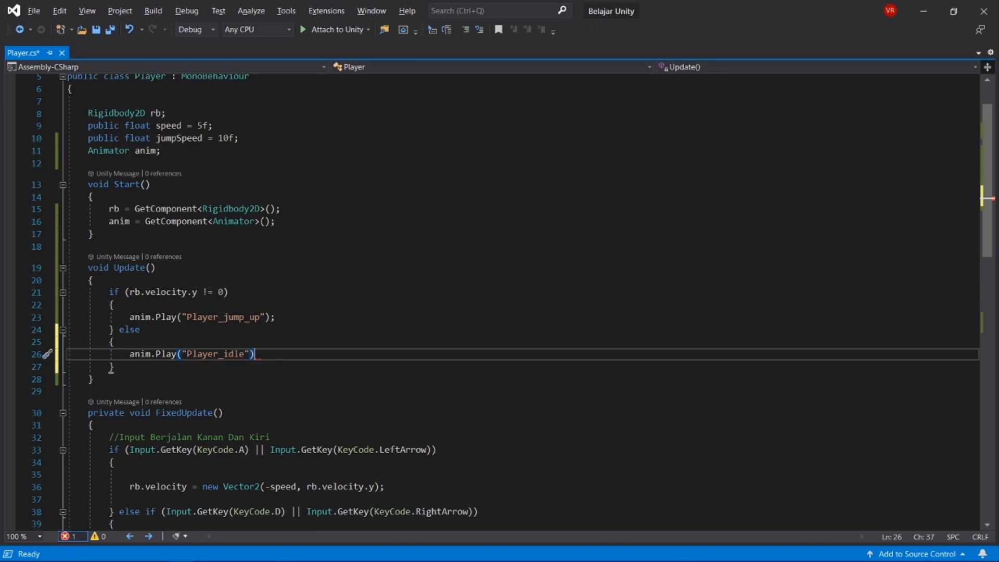
type(";")
key("ctrl+s")
key("alt+Tab")
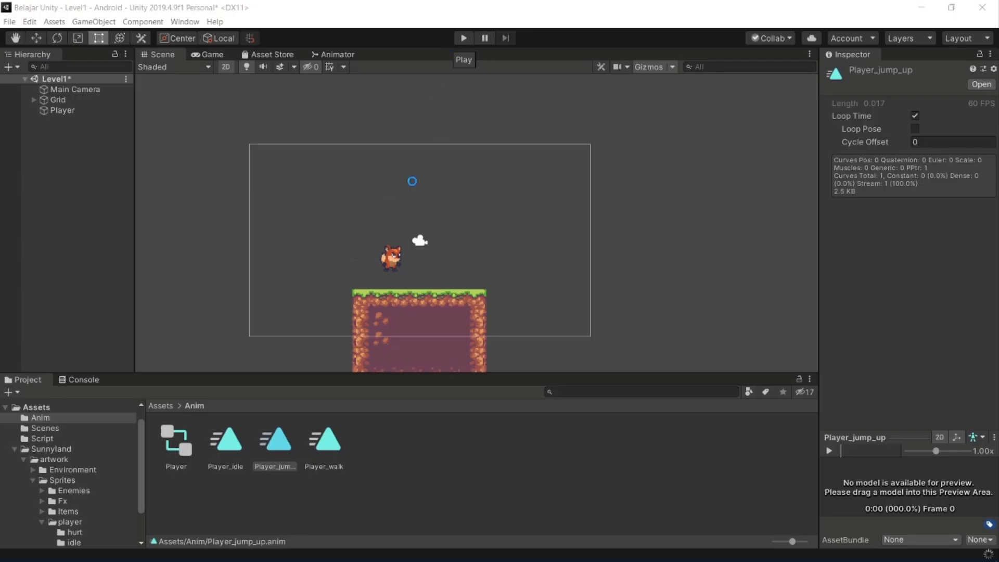
- Run the level, jumping and running the fox left and right, then stop play mode
left_click(464, 39)
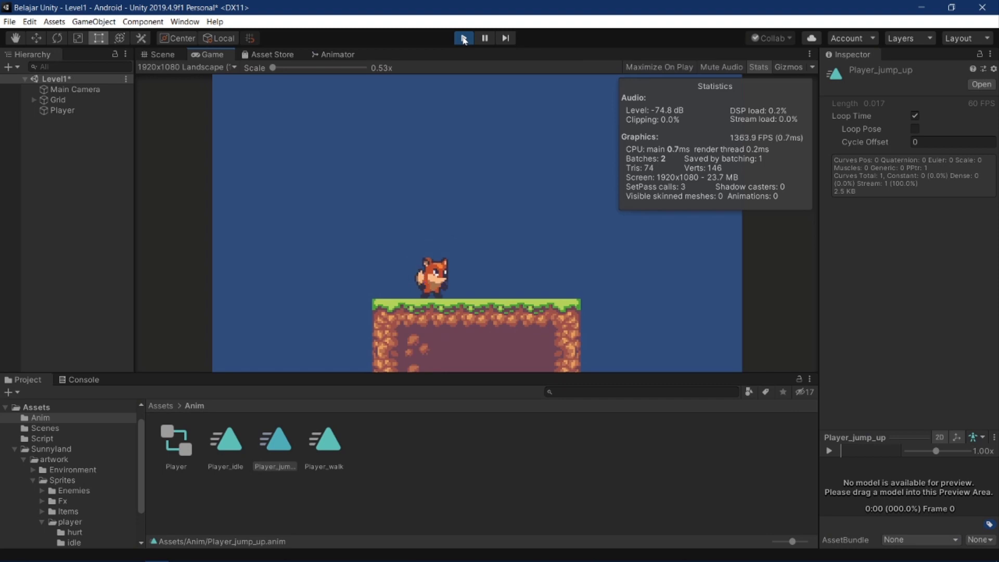
key("space")
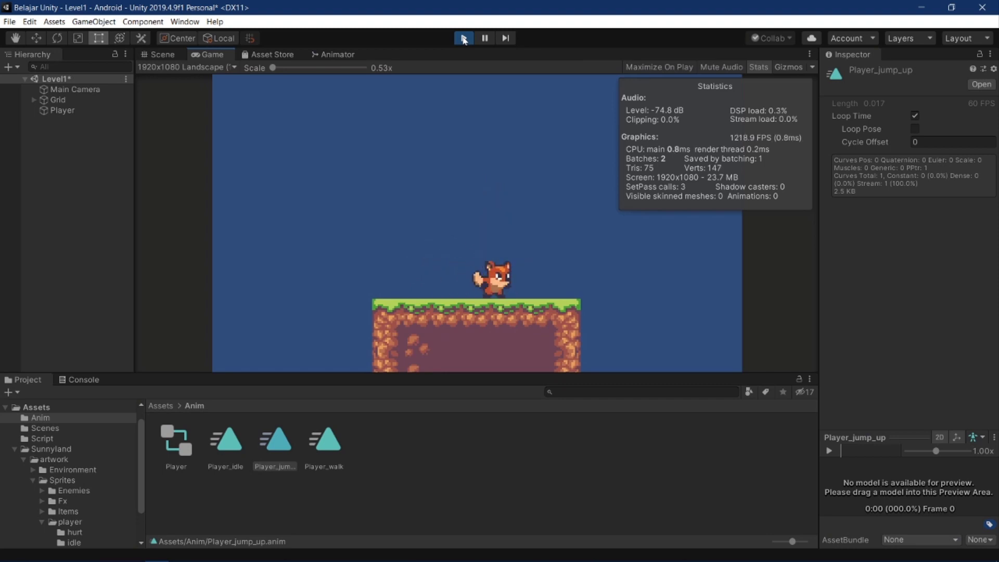
key("space")
key("Left")
key("space")
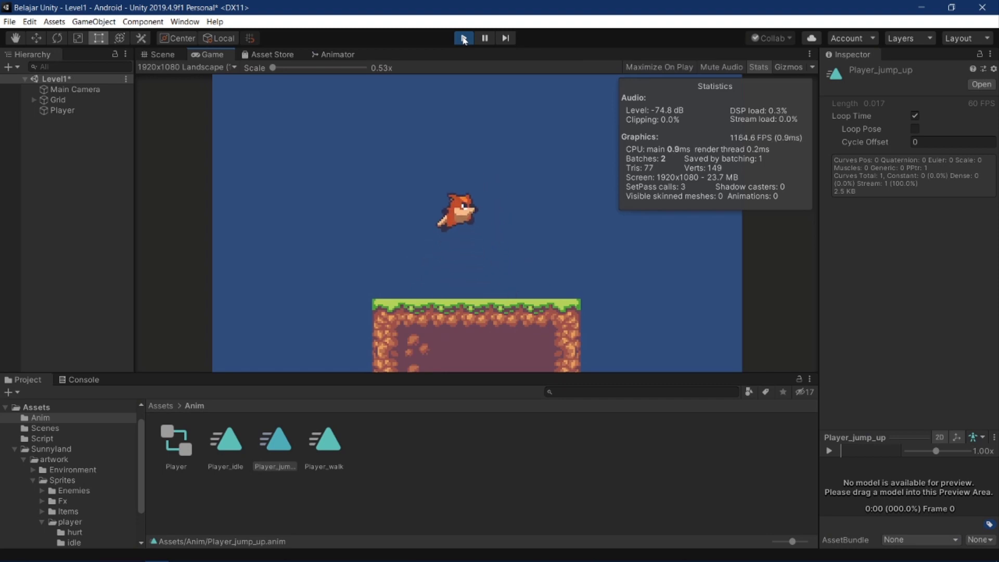
key("Right")
key("space")
key("Left")
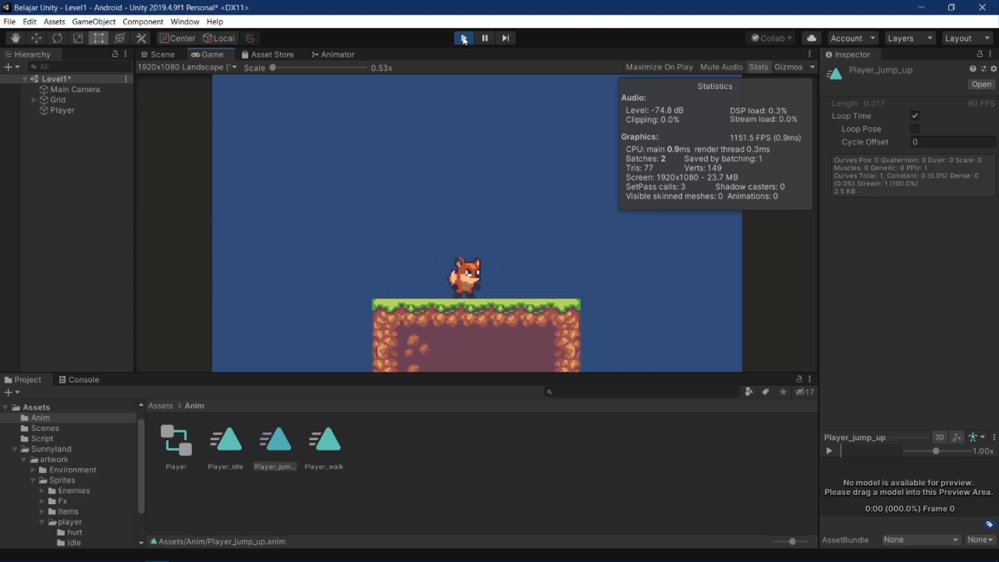
key("Right")
key("space")
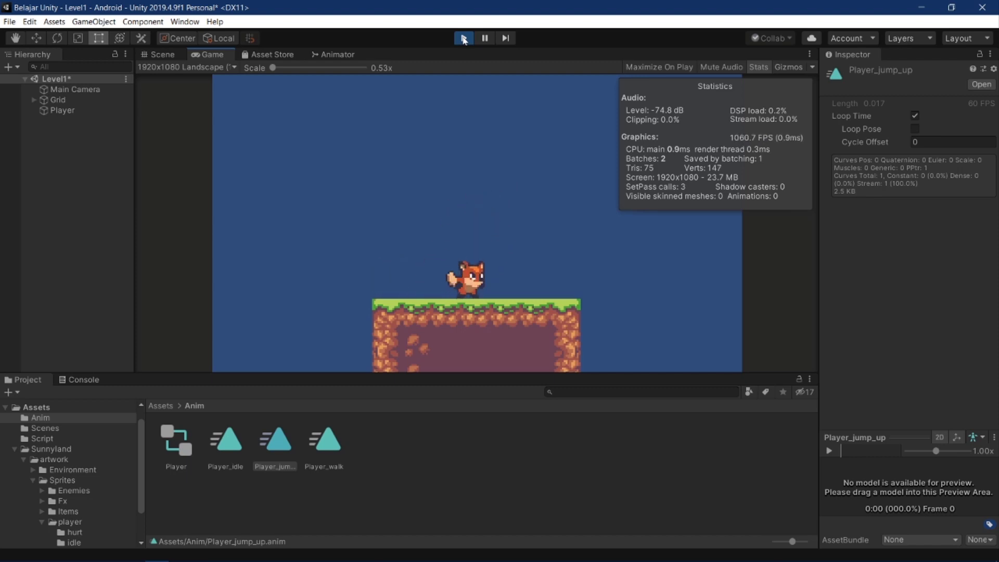
key("Left")
key("Right")
key("space")
key("Left")
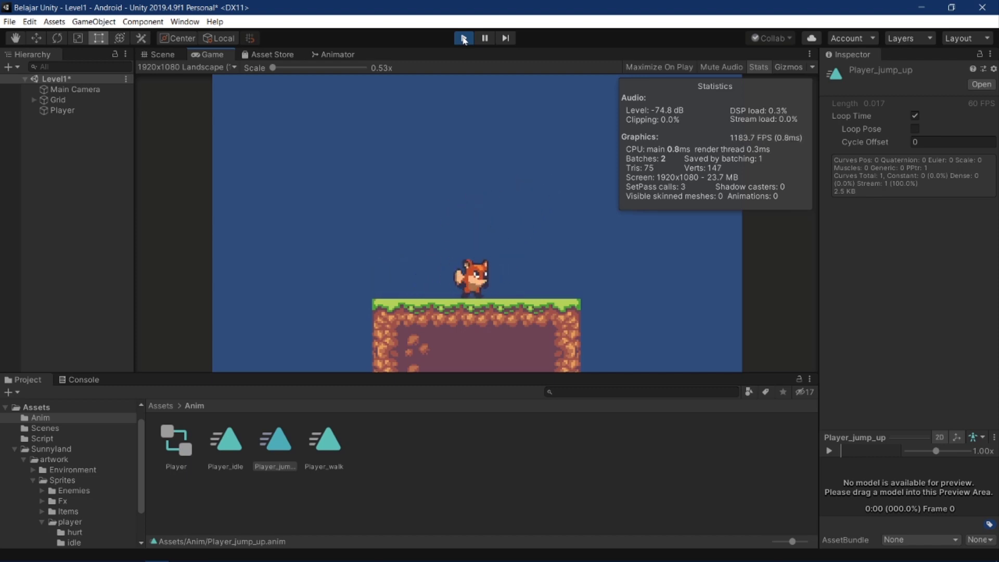
key("space")
left_click(464, 41)
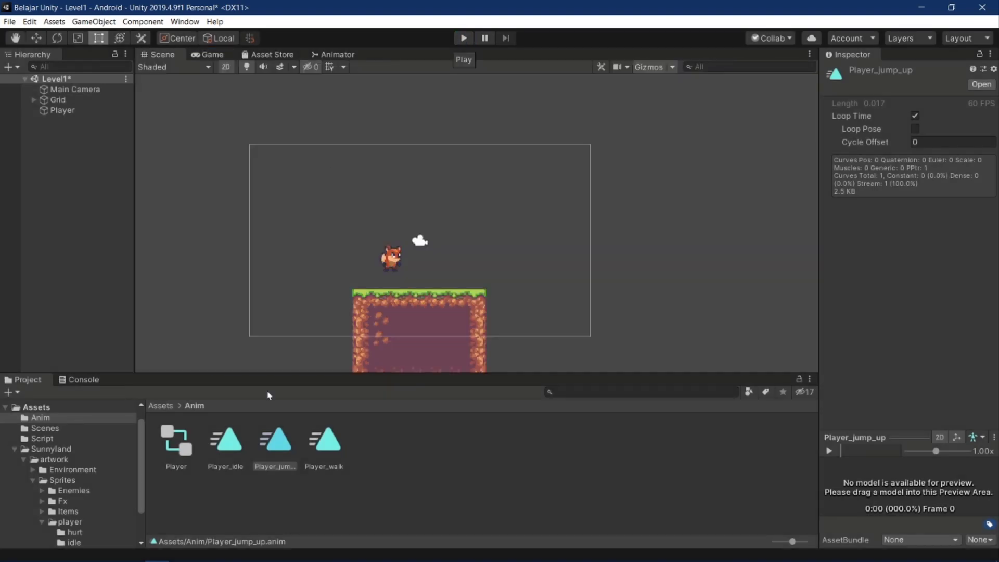
- Insert a blank line after 'Animator anim;' in Player.cs, then return to Unity
key("alt+Tab")
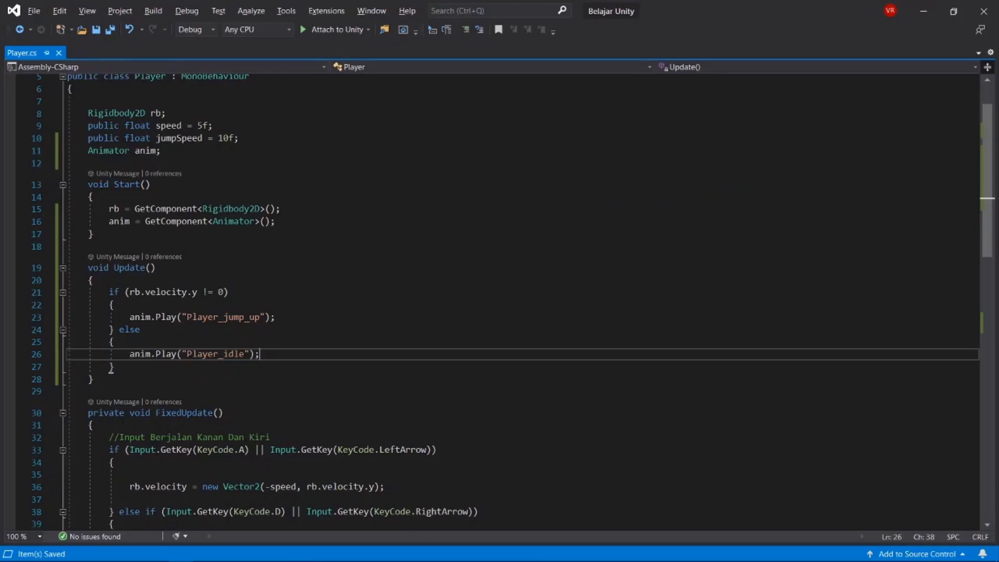
left_click(160, 151)
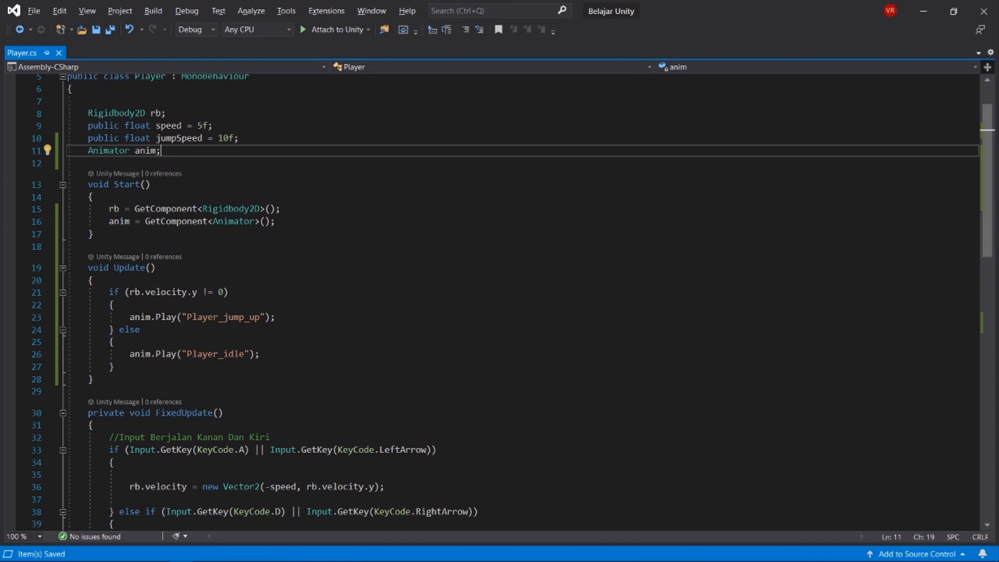
key("Return")
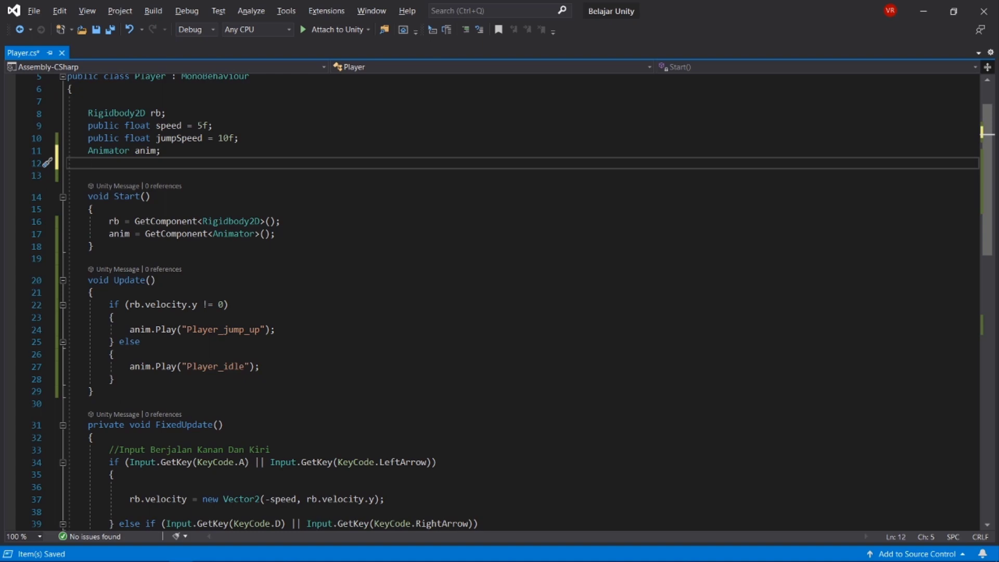
key("alt+Tab")
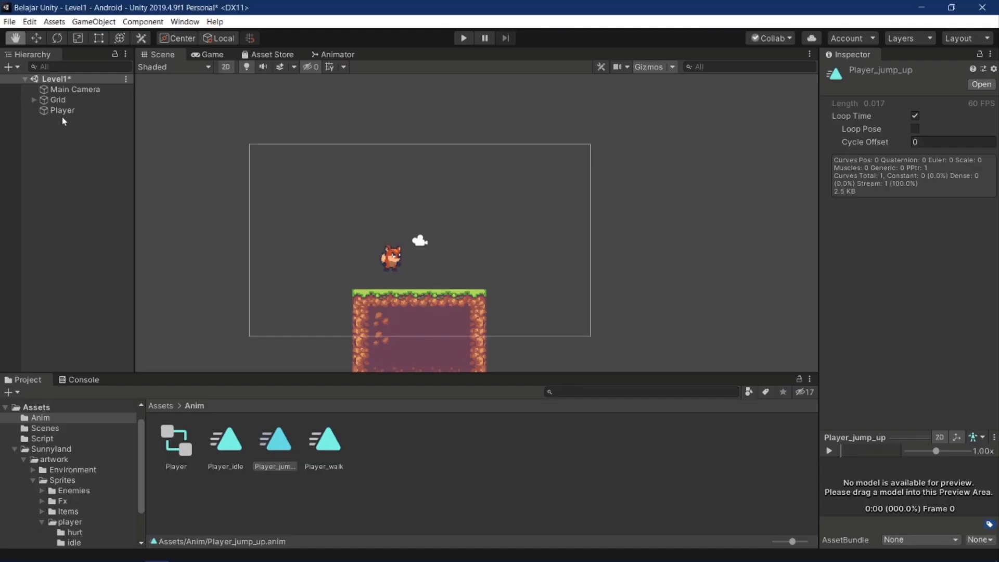
- Select the Player object and zoom the Scene view onto the fox
left_click(60, 112)
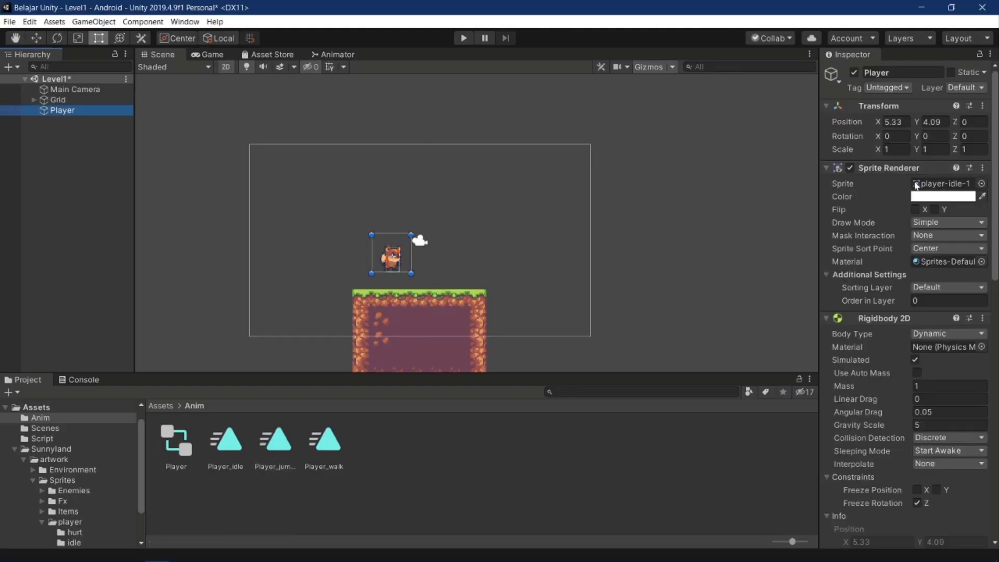
scroll(524, 191, "up", 3)
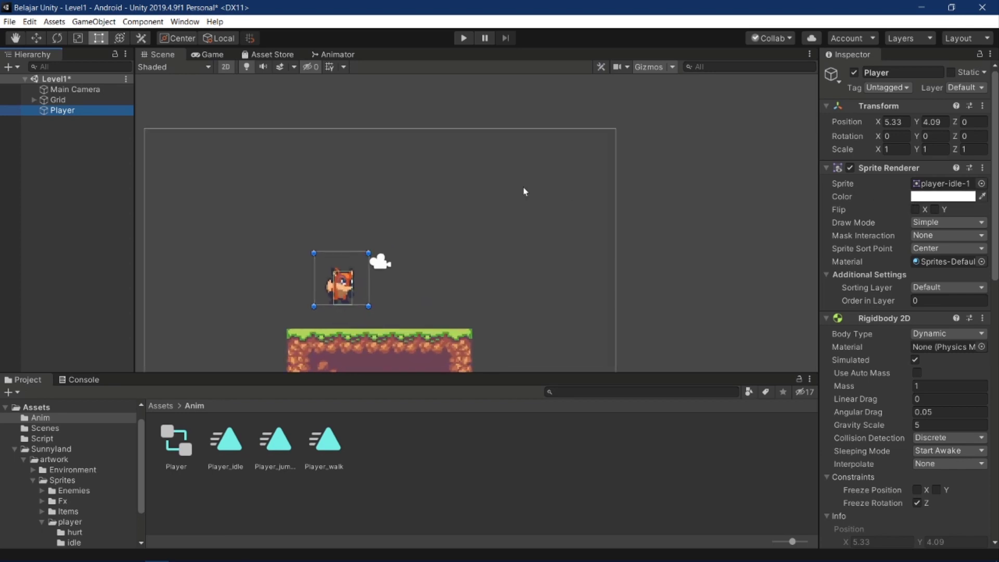
middle_click_drag(465, 217, 616, 205)
scroll(517, 316, "up", 5)
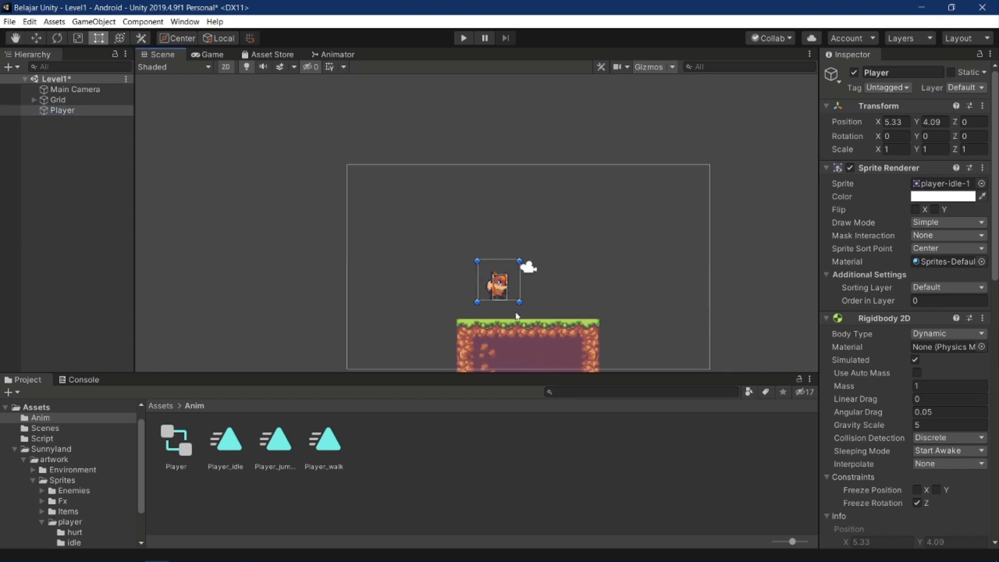
scroll(517, 316, "up", 1)
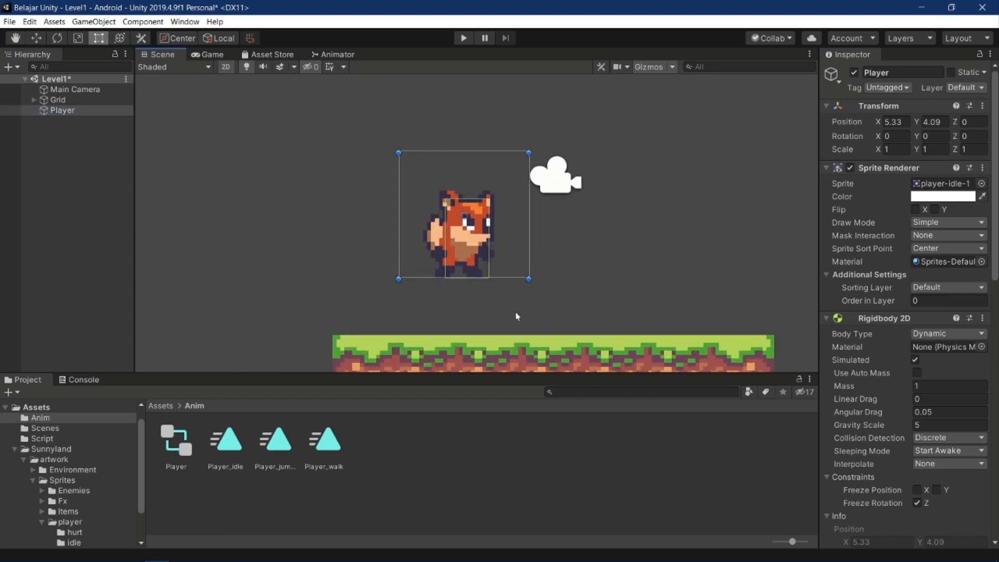
- Toggle Sprite Renderer Flip X and Flip Y on the fox, leaving both off
left_click(916, 210)
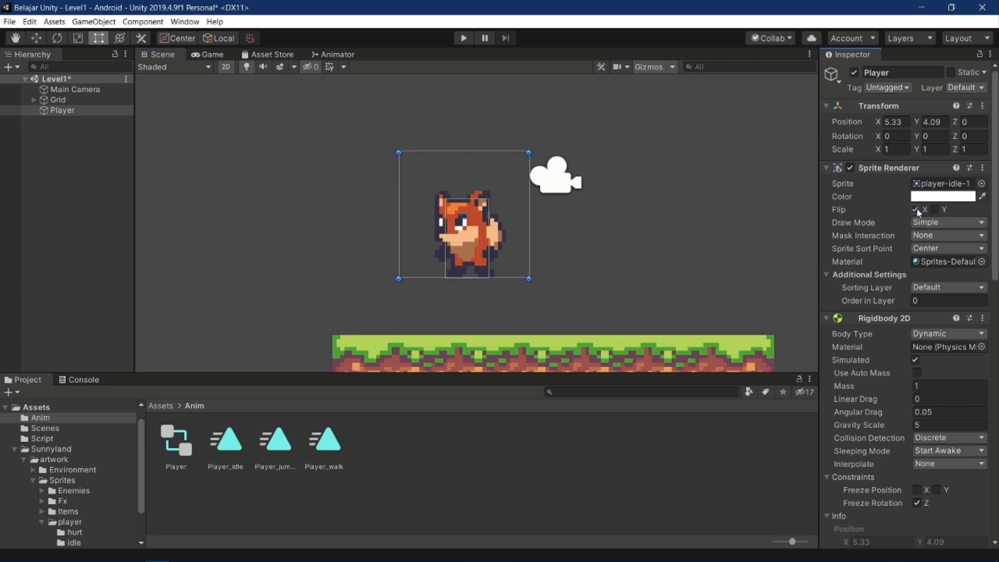
left_click(935, 210)
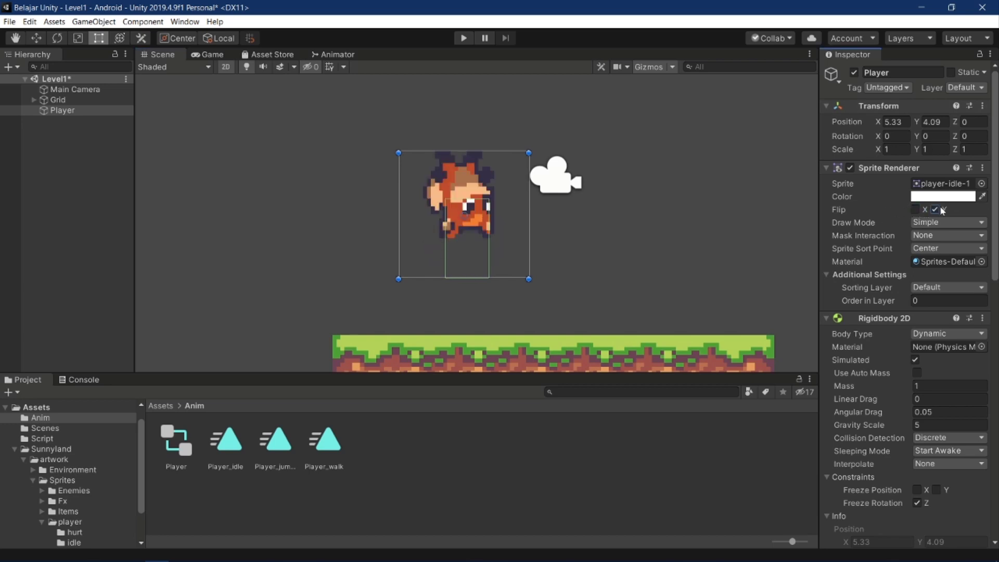
left_click(935, 209)
left_click(916, 210)
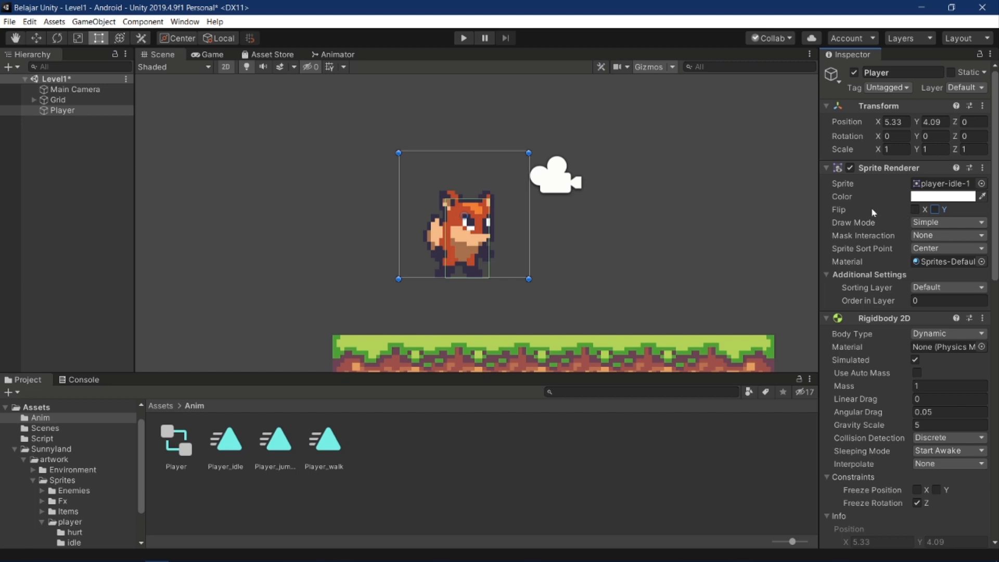
left_click(915, 210)
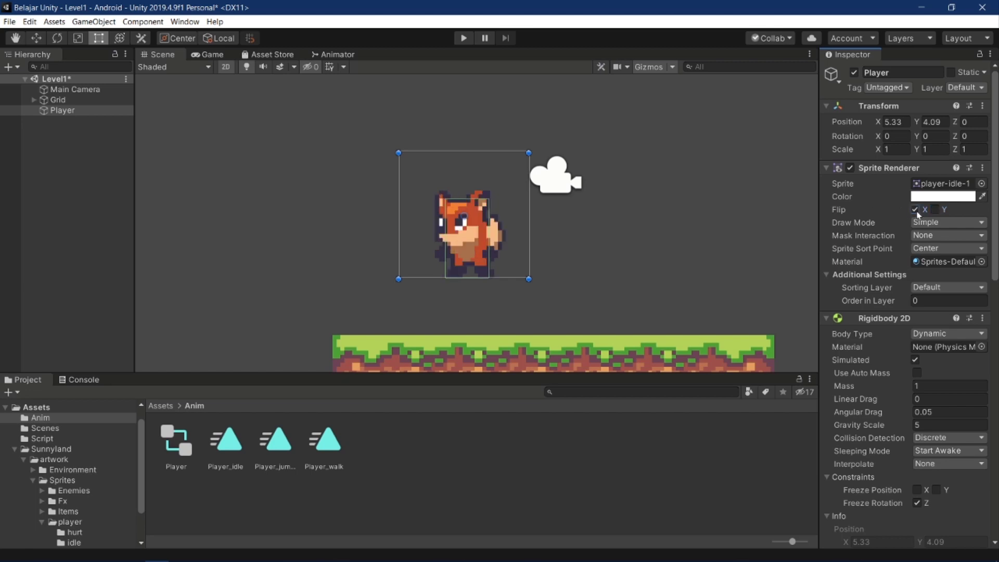
left_click(915, 210)
left_click(915, 210)
left_click(915, 210)
left_click(915, 210)
left_click(915, 209)
left_click(915, 209)
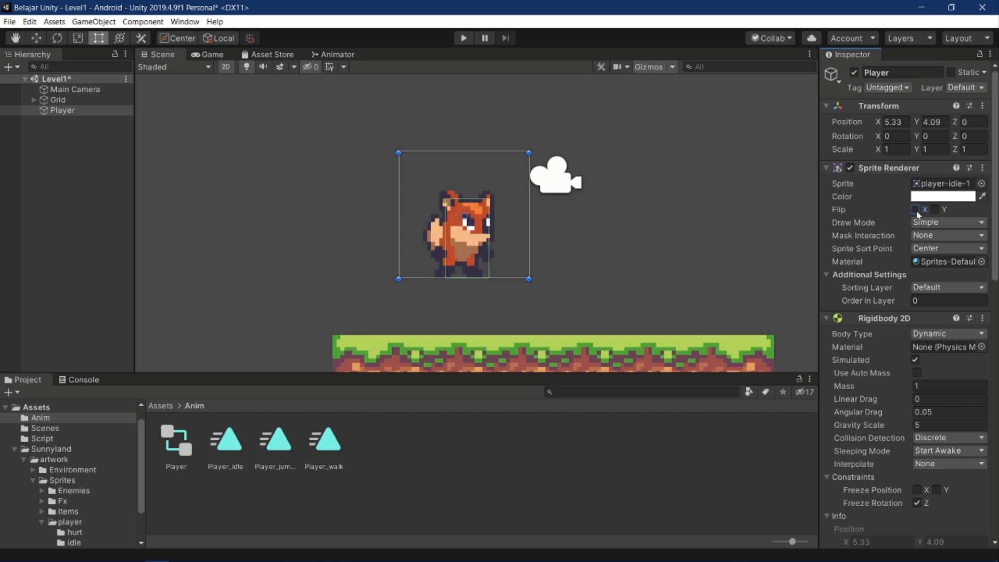
- Declare a 'SpriteRenderer sr;' field below the anim field
key("alt+Tab")
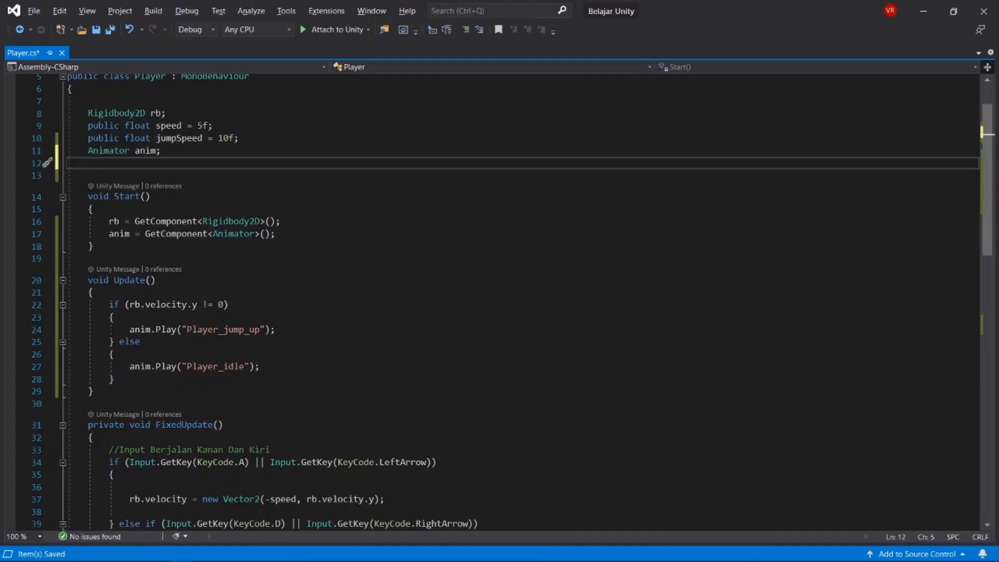
type("sprit")
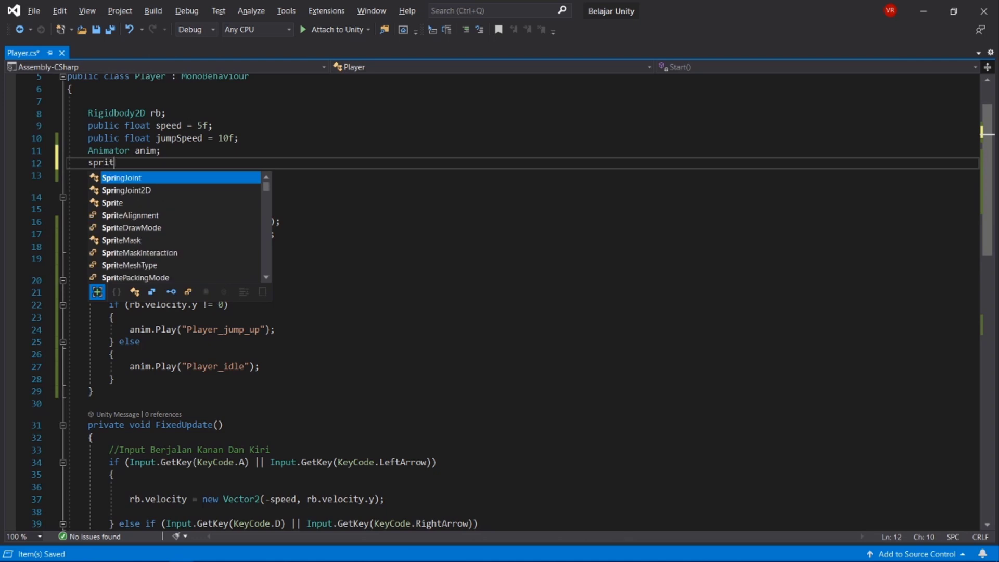
type("eR")
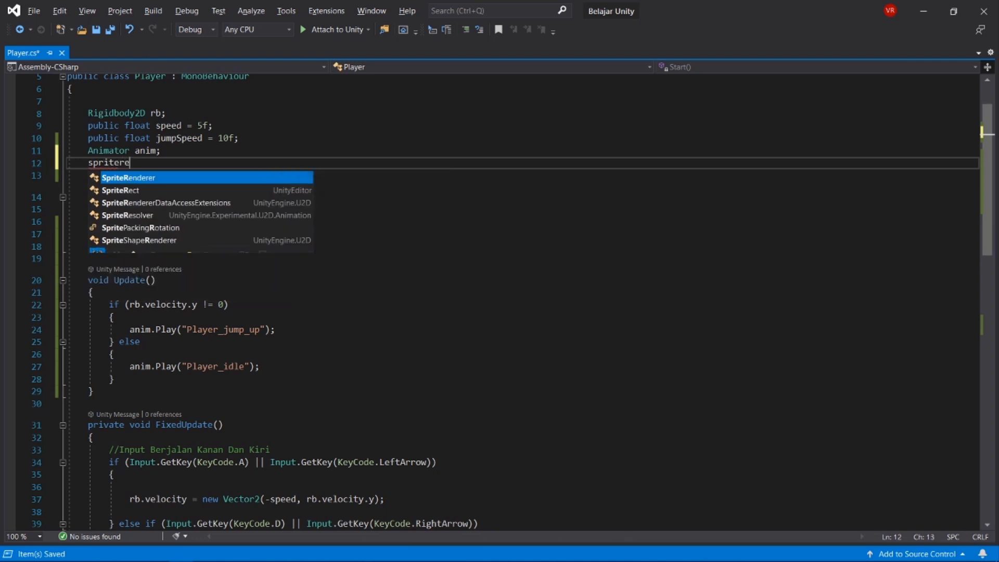
type("en")
key("Tab")
type("s")
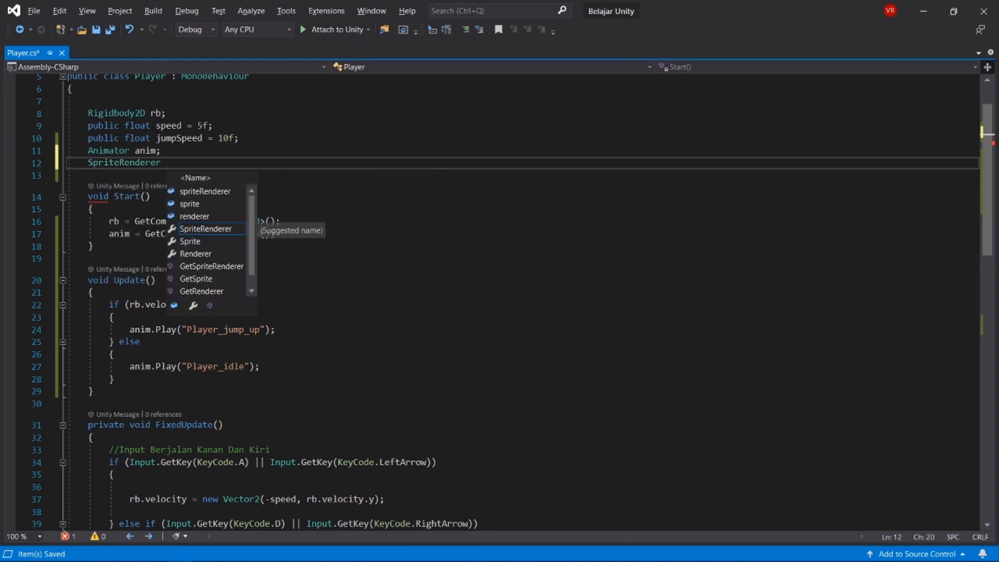
type("r;")
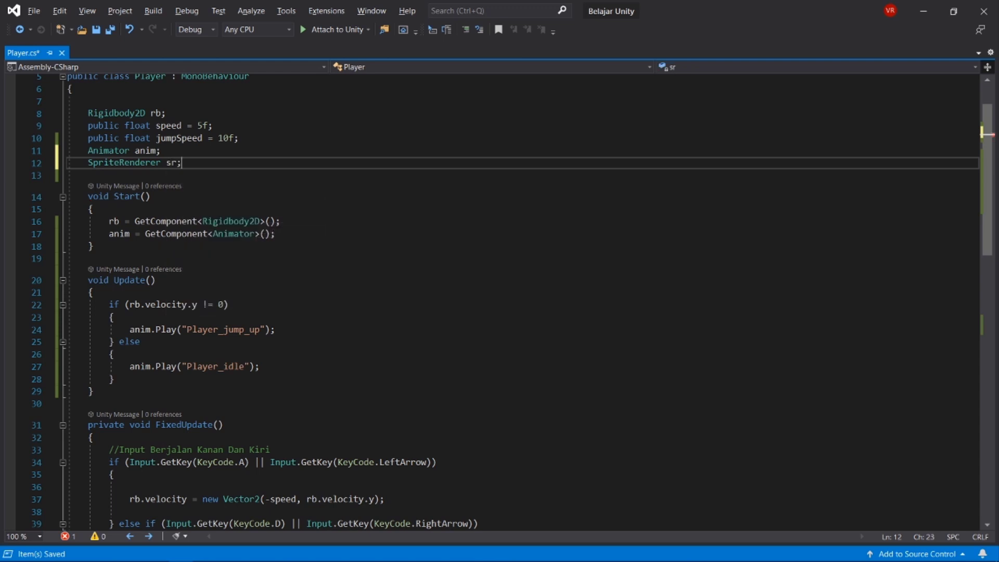
- Add sr = GetComponent<SpriteRenderer>(); in Start after the anim assignment
left_click(274, 233)
key("Return")
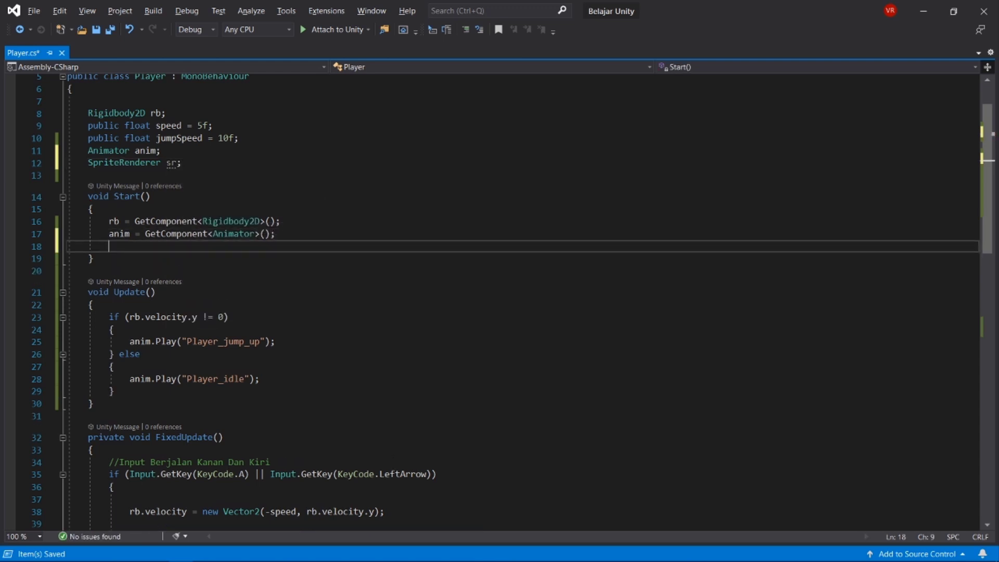
type("sr = ")
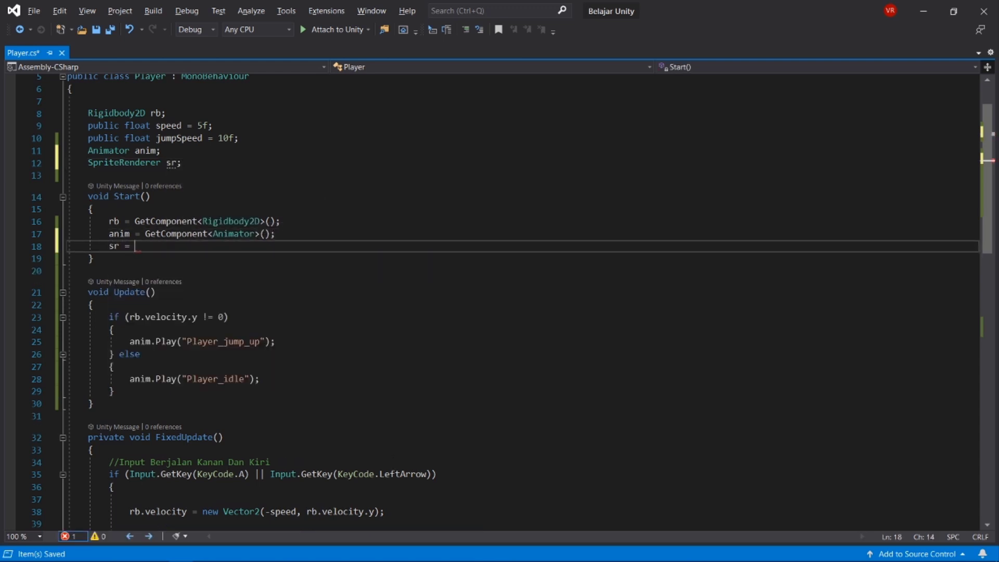
type("get")
key("Down")
type("<")
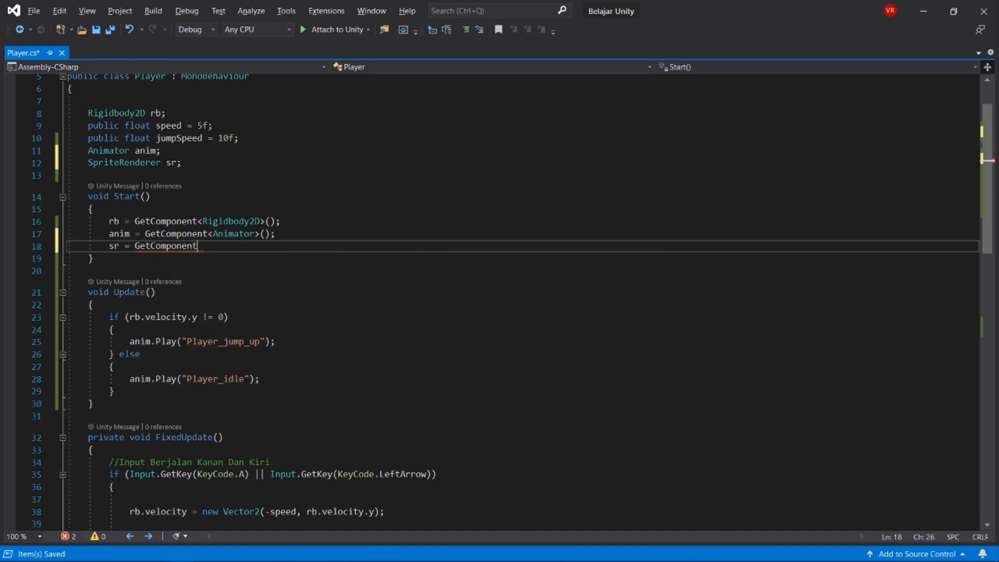
type("sp>")
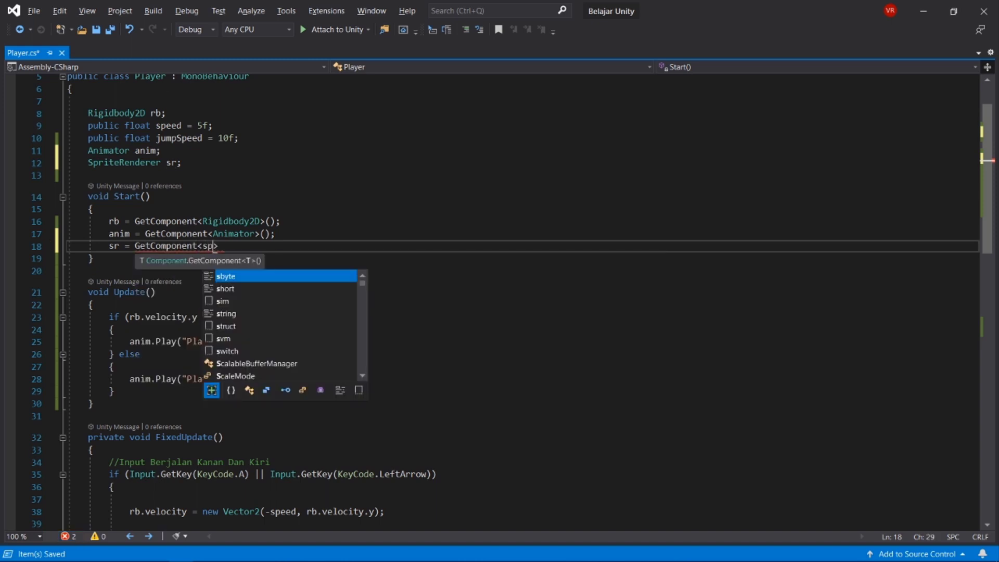
type("ri>")
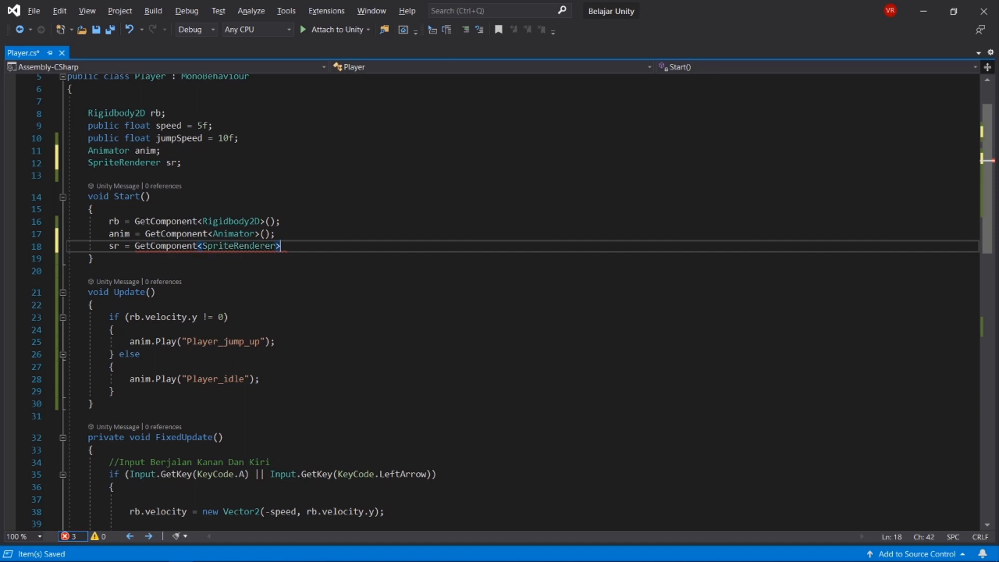
type("();")
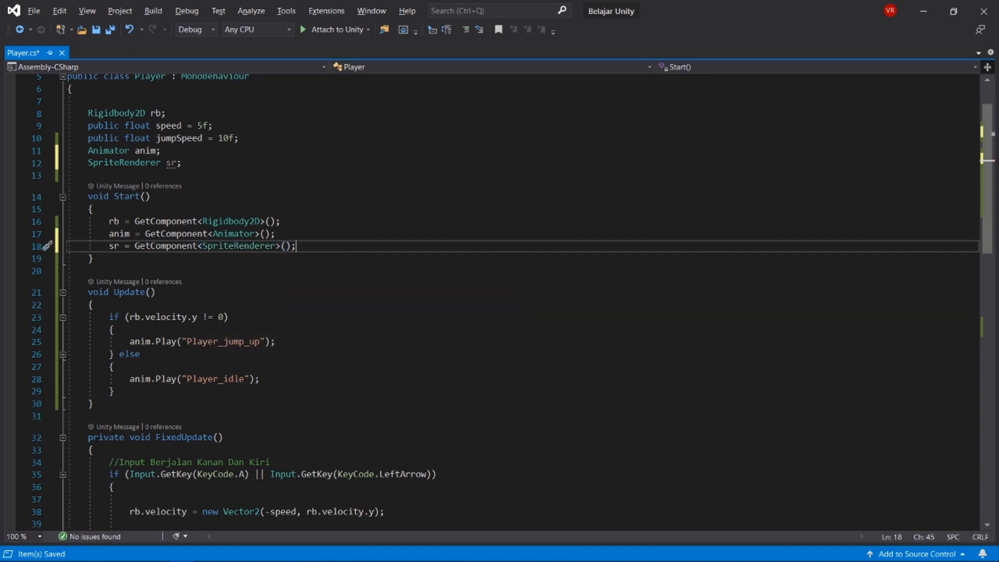
scroll(500, 302, "down", 3)
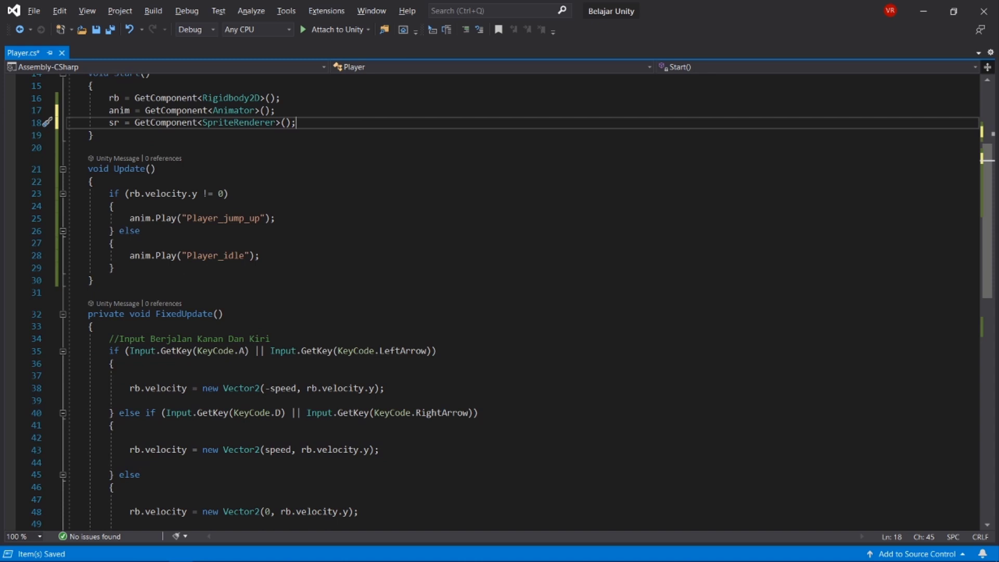
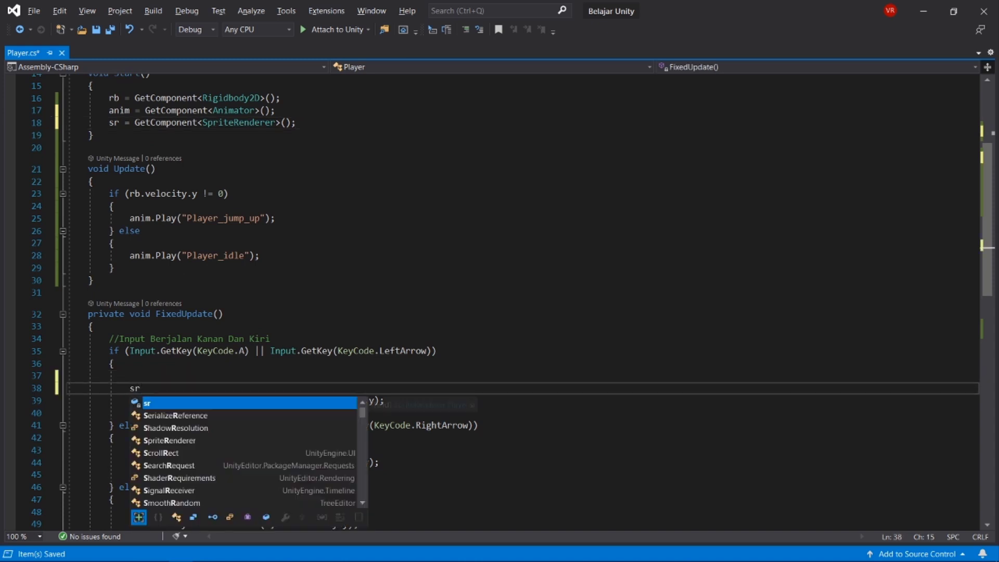
- Add sr.flipX = true; to the left-movement block
type(".f")
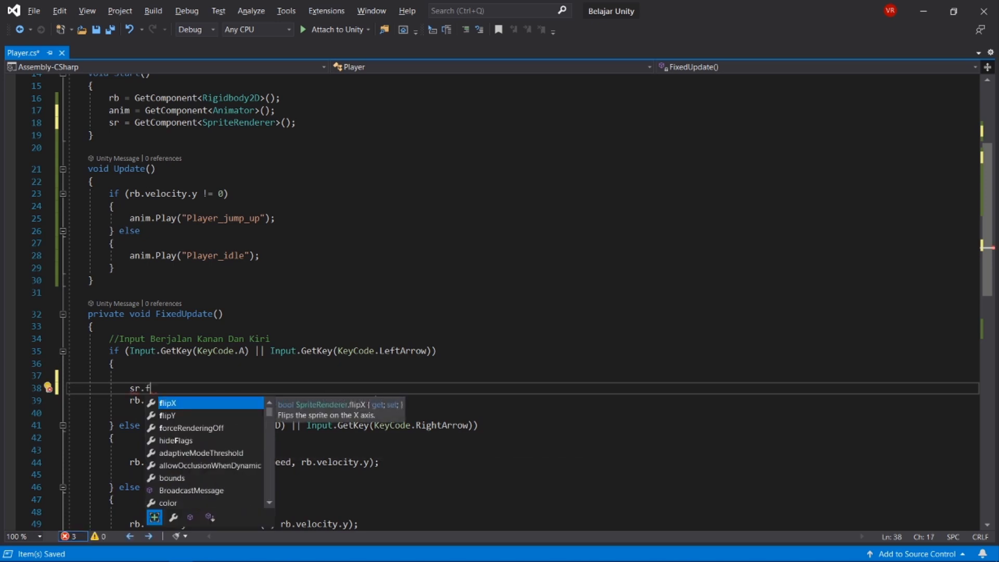
key("Tab")
type("= ")
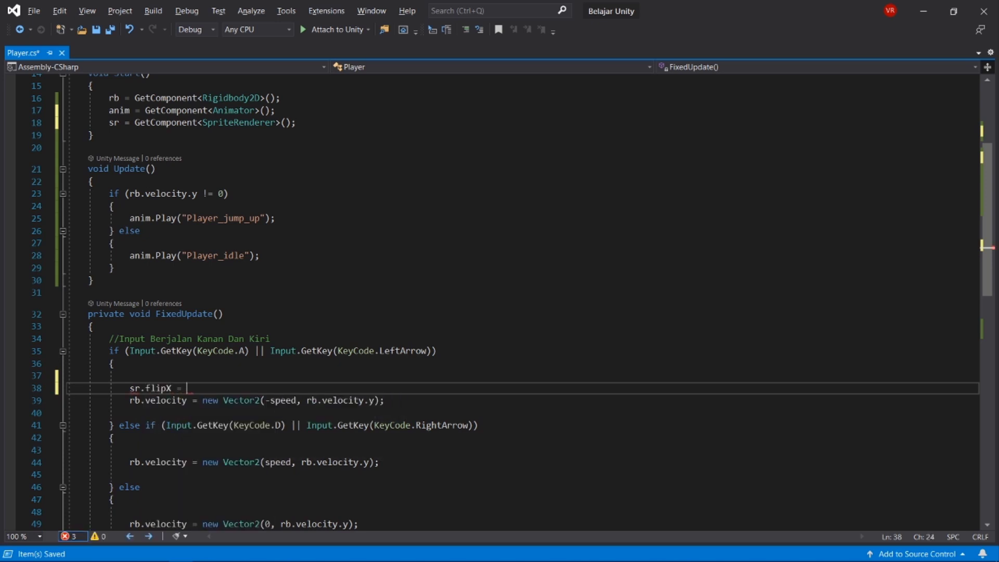
type("tr")
key("Tab")
type(";")
- Copy the flipX statement into the right-movement block on line 44 and set it to false
left_click(94, 85, "shift")
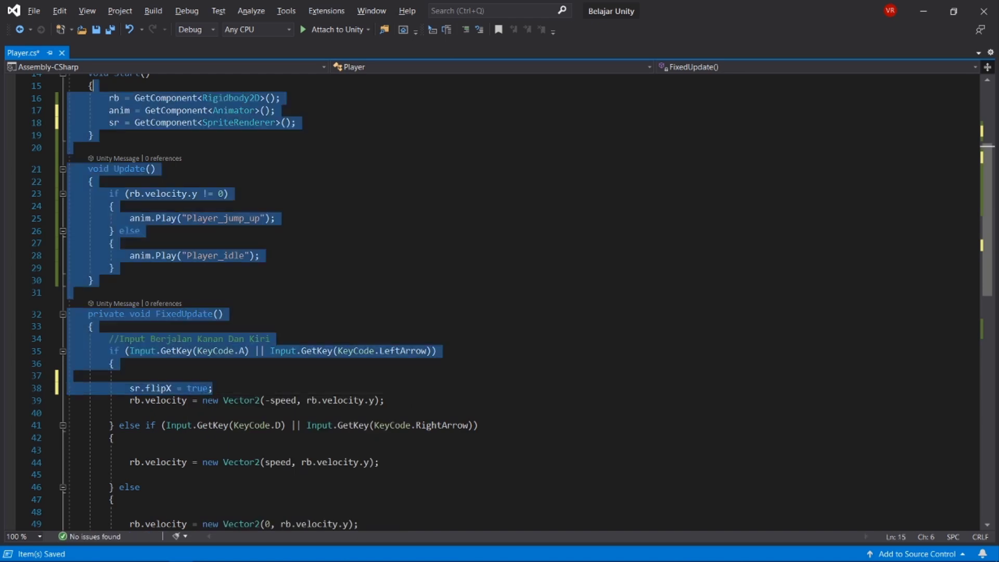
left_click(109, 98, "shift")
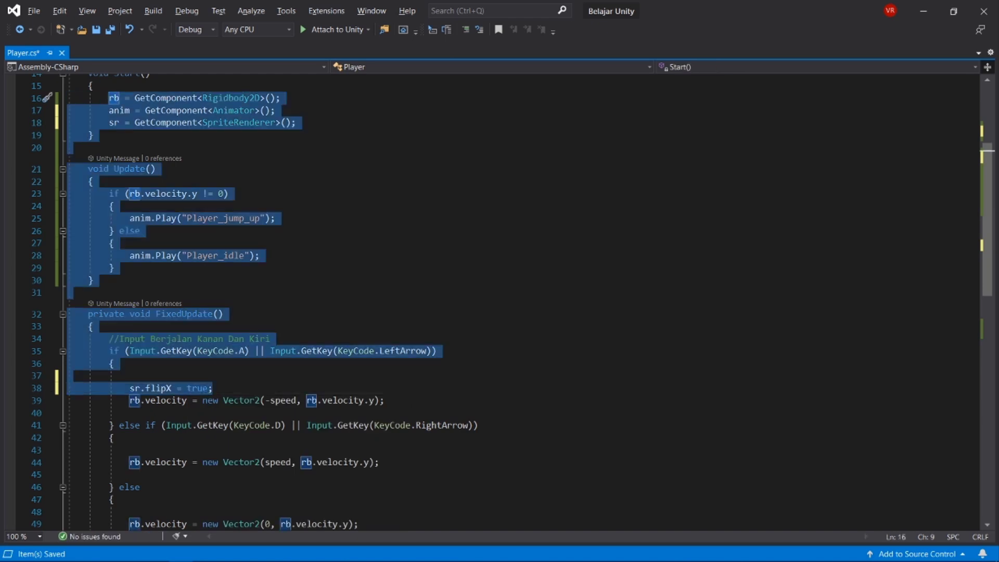
left_click(210, 387)
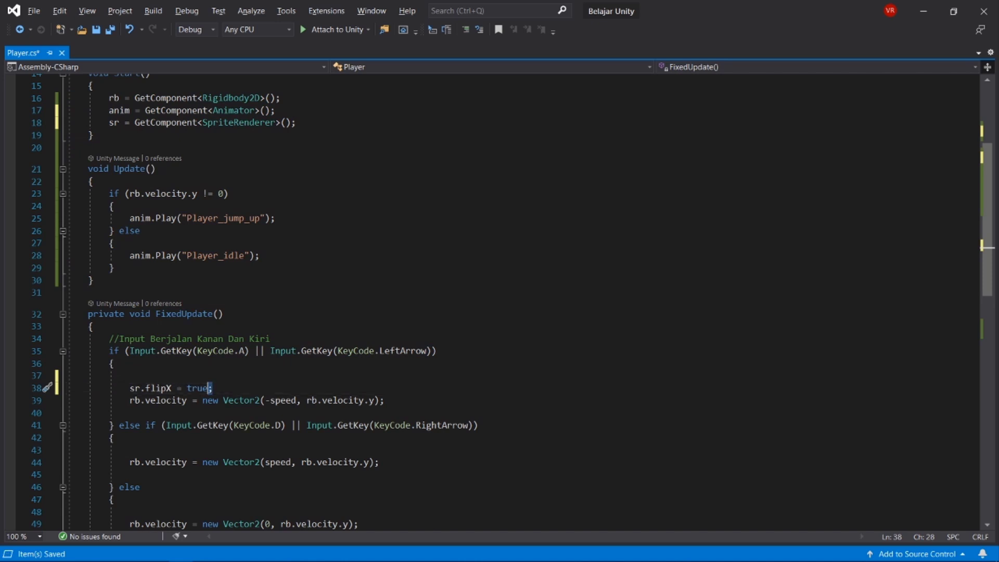
key("ctrl+shift+Left")
key("ctrl+shift+Left")
key("ctrl+shift+Left")
key("ctrl+shift+Left")
key("ctrl+shift+Left")
key("ctrl+c")
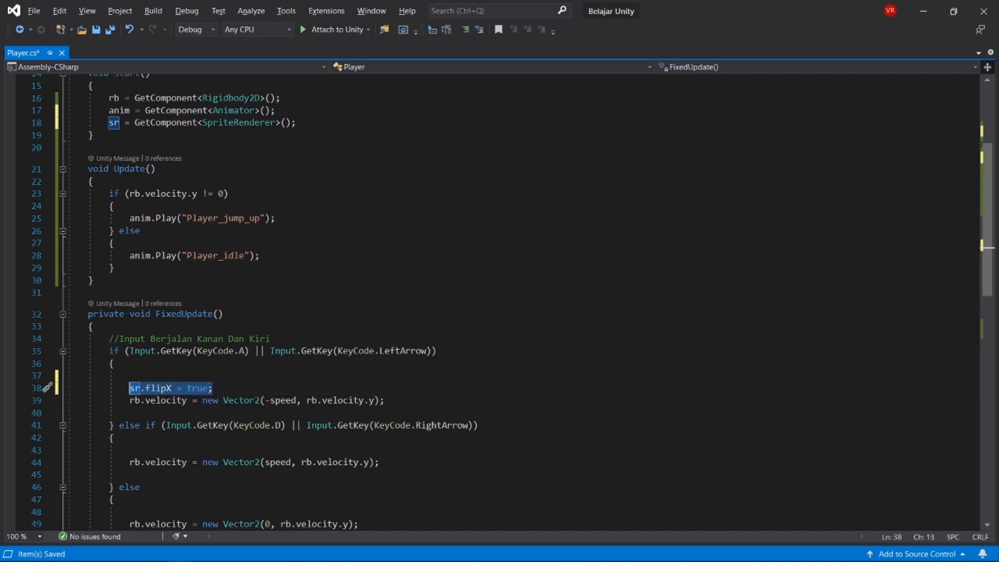
left_click(129, 450)
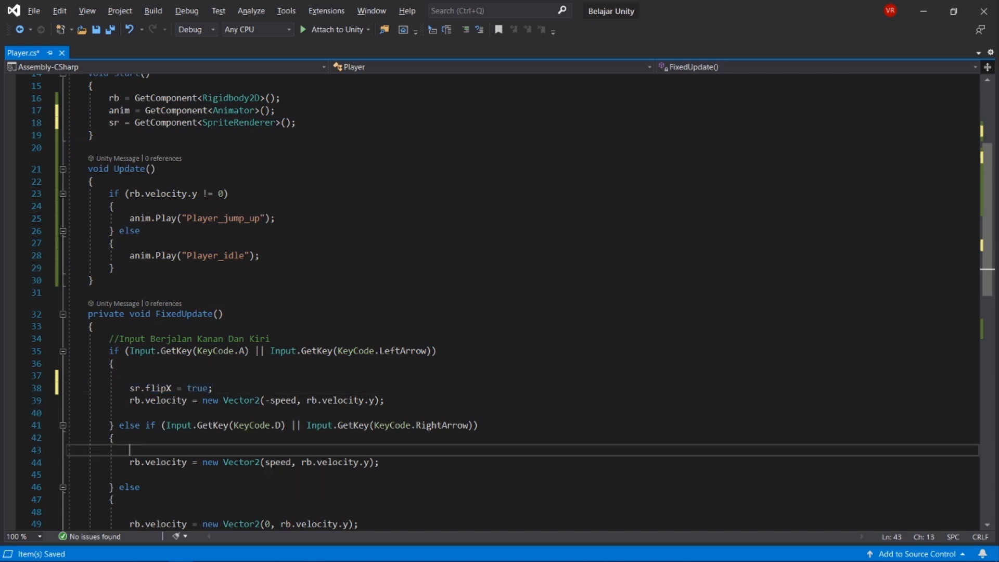
key("Return")
key("ctrl+v")
type(";")
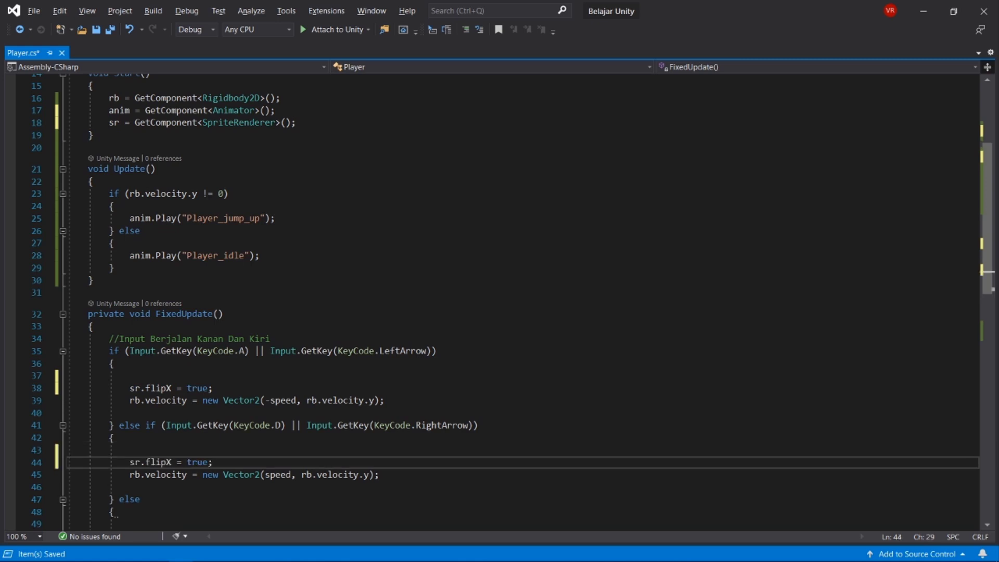
key("Left")
key("ctrl+BackSpace")
type("fal")
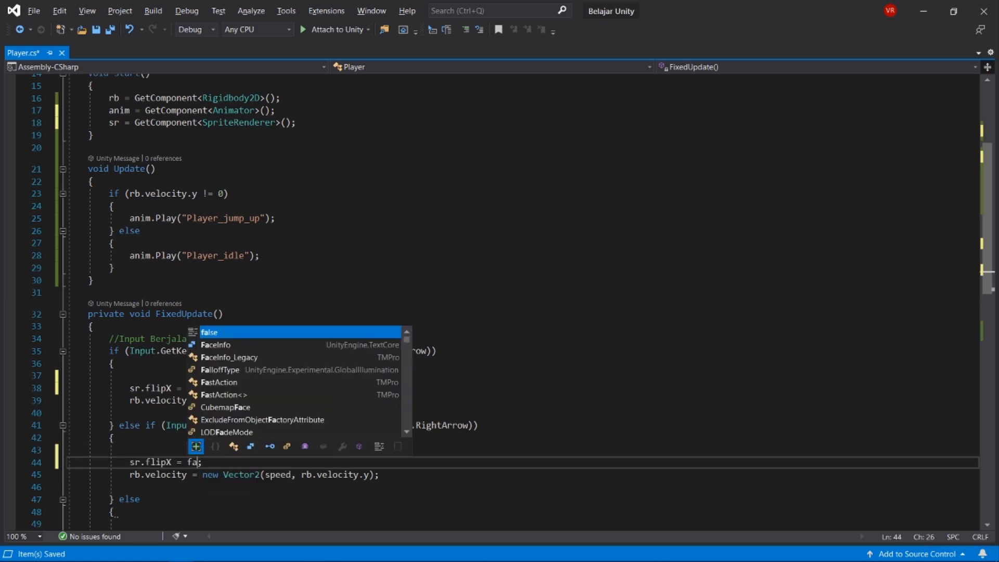
key("Tab")
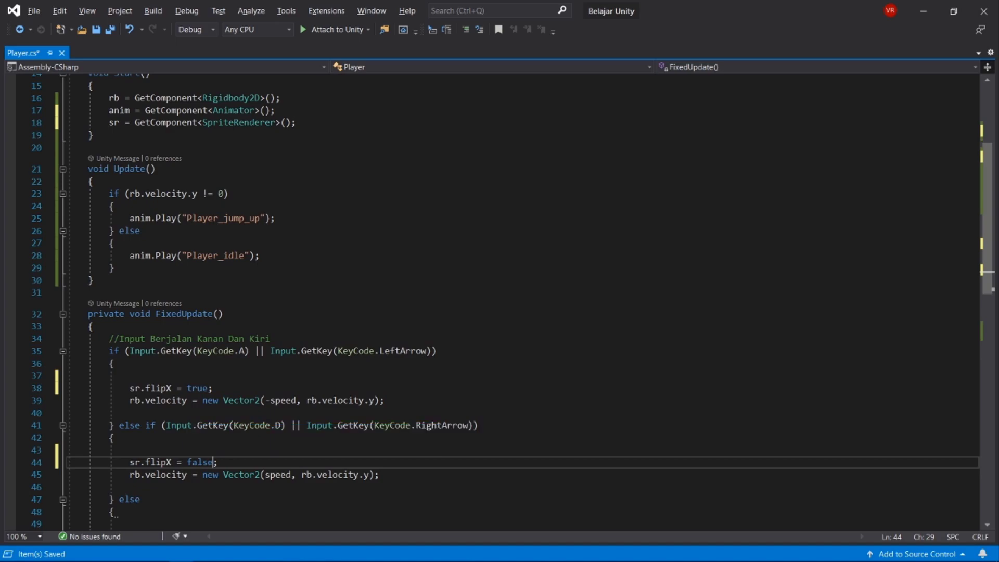
- Switch from Visual Studio to the Unity editor
scroll(499, 302, "down", 2)
scroll(514, 315, "down", 2)
key("alt+Tab")
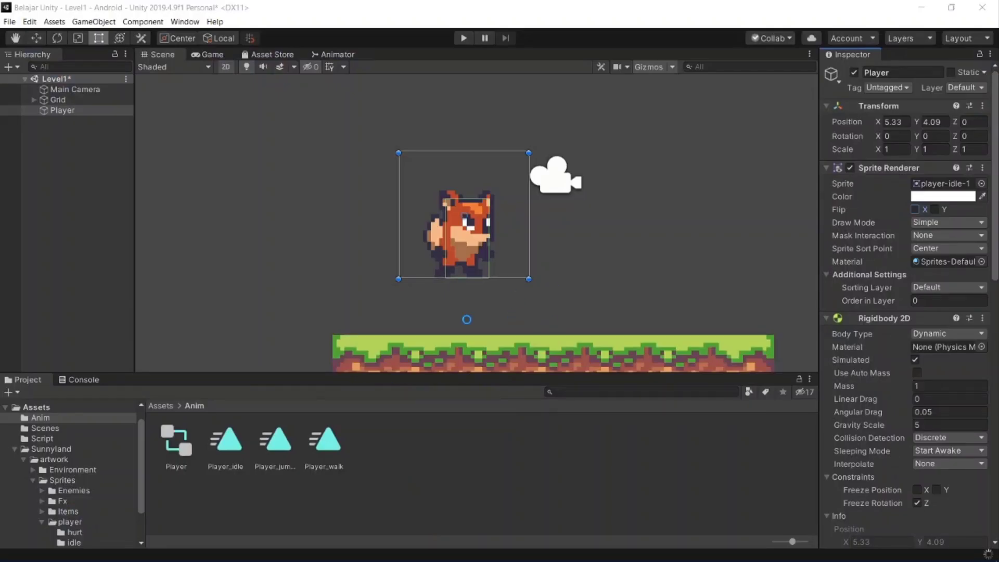
- Play-test by walking the fox left and right with jumps, then stop and return to Visual Studio
left_click(463, 39)
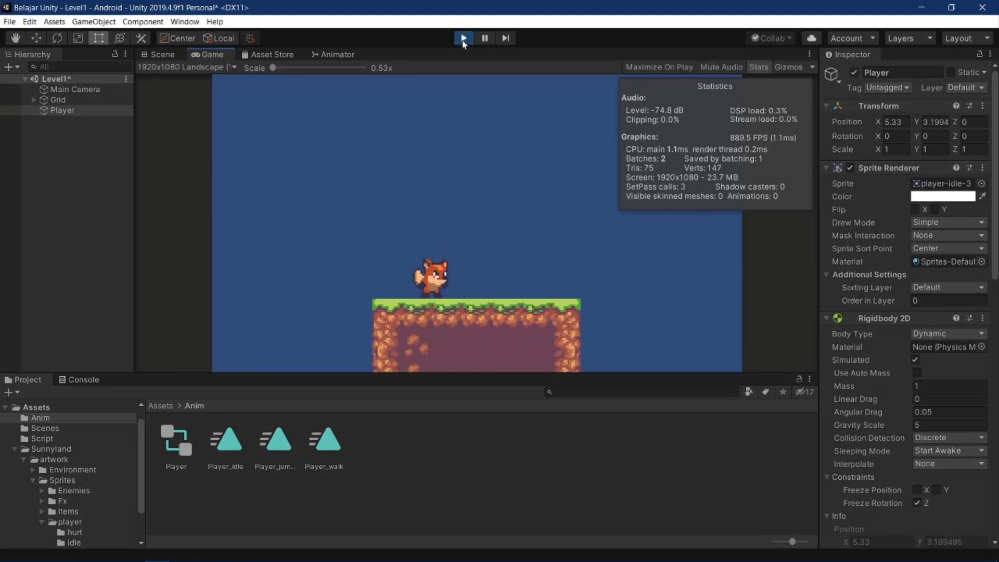
key("Right")
key("space")
key("Left")
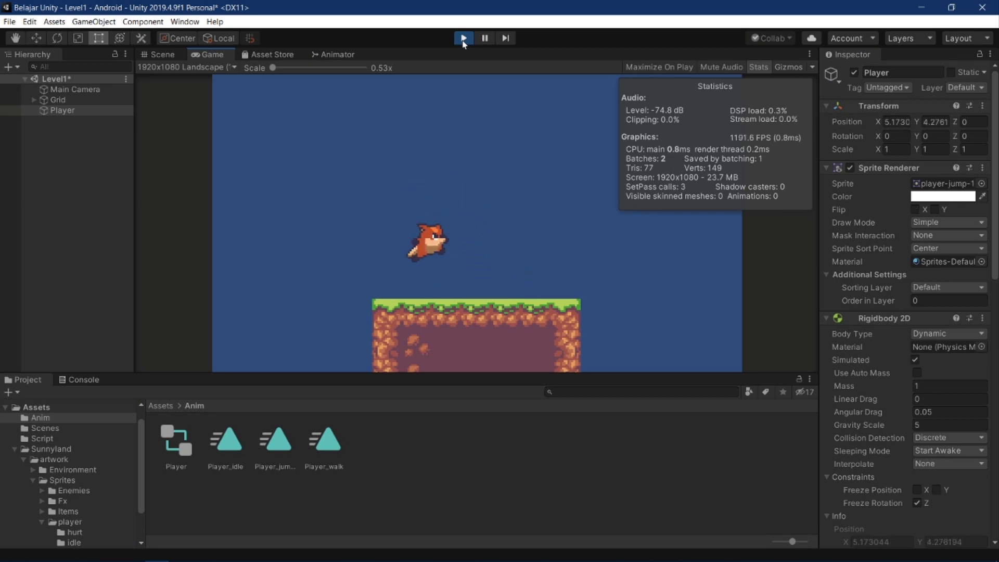
key("space")
key("Right")
key("Left")
key("space")
key("Right")
key("space")
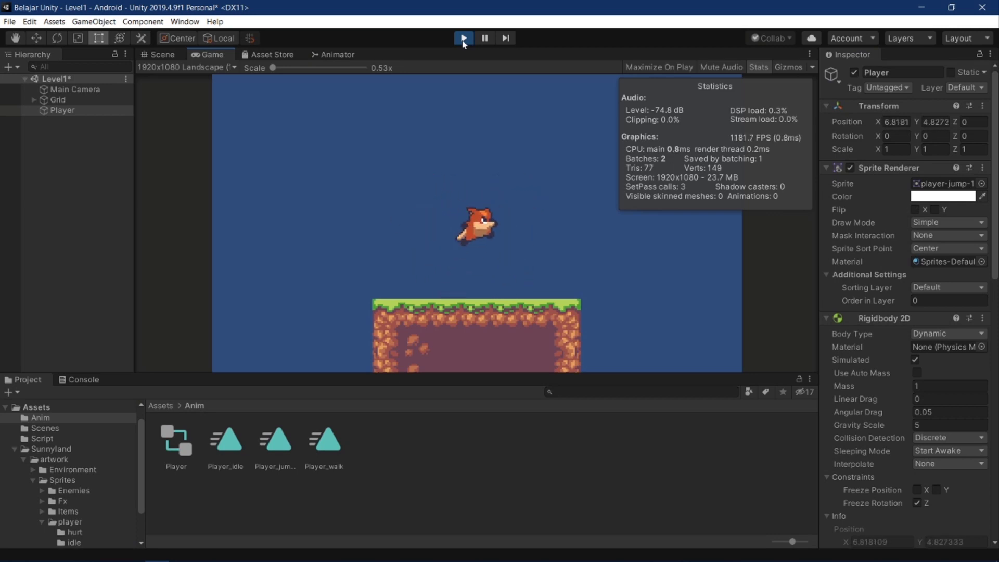
left_click(463, 39)
key("alt+Tab")
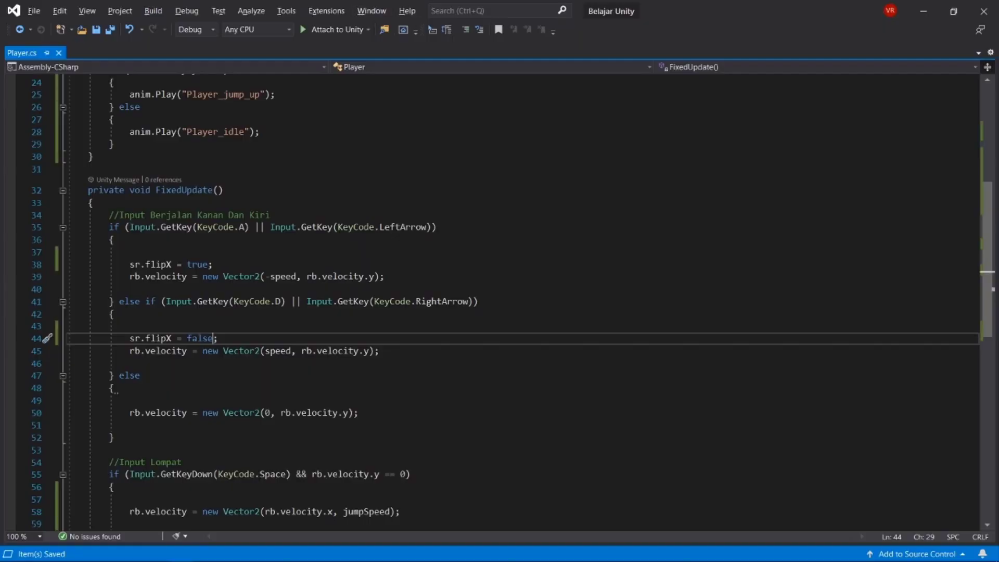
- Below the leftward velocity line, add an if (rb.velocity.y == 0) block
scroll(500, 301, "down", 3)
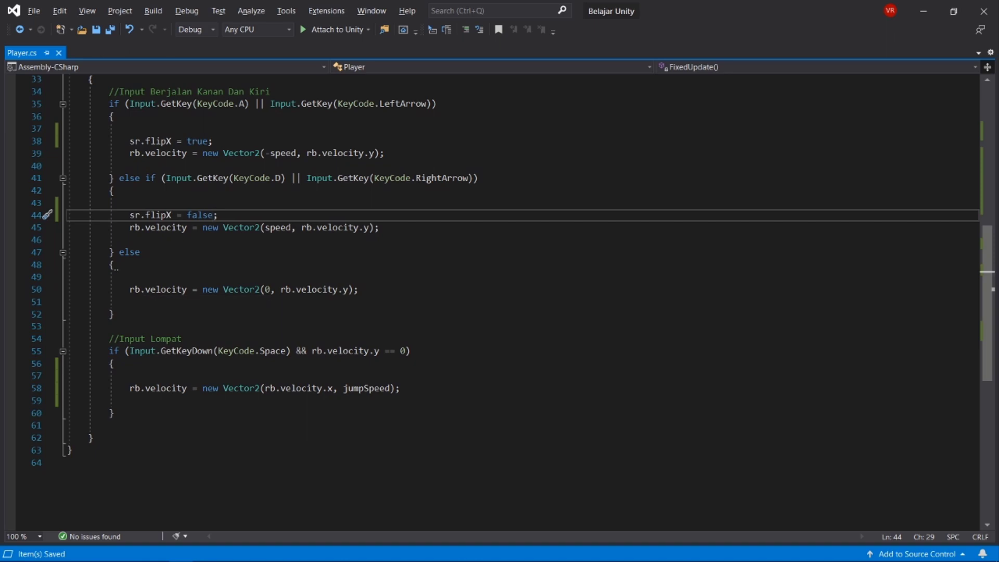
scroll(499, 302, "up", 10)
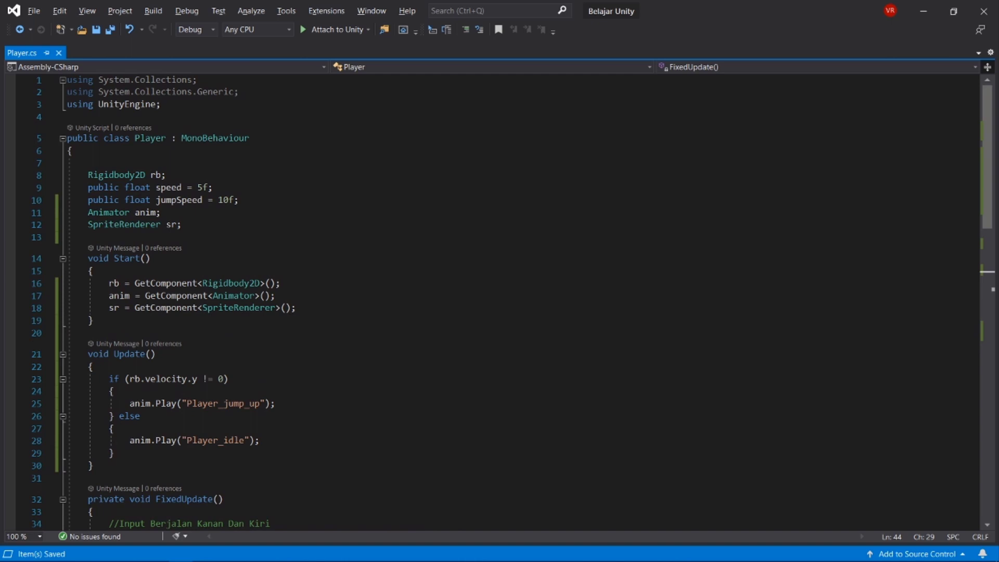
scroll(500, 302, "down", 2)
scroll(499, 303, "down", 4)
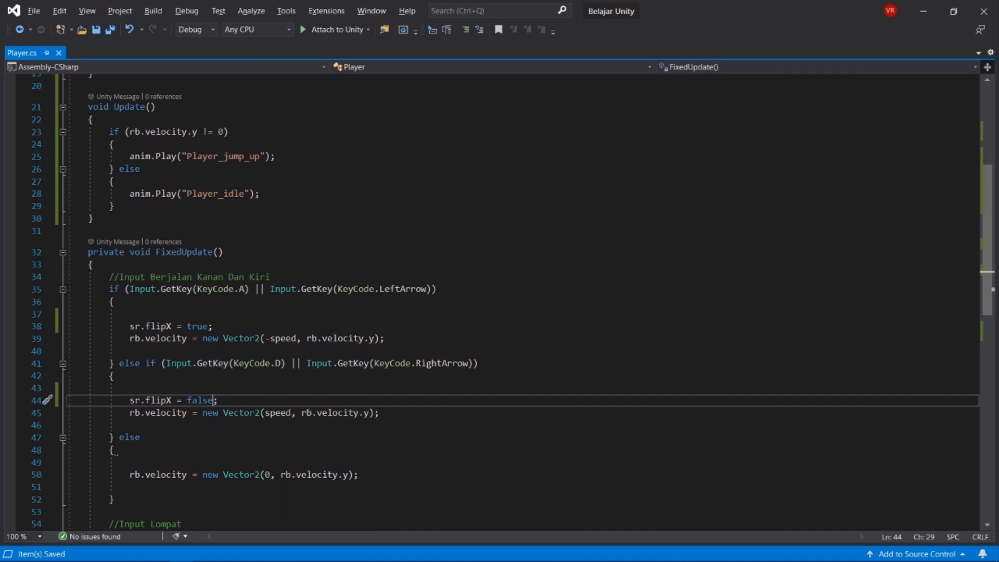
left_click(385, 339)
key("Return")
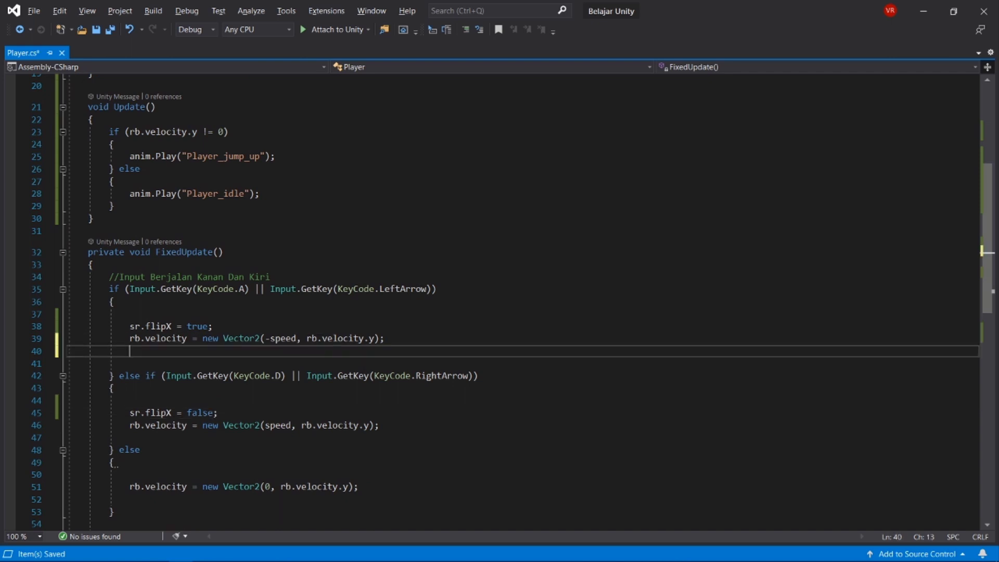
type("anim")
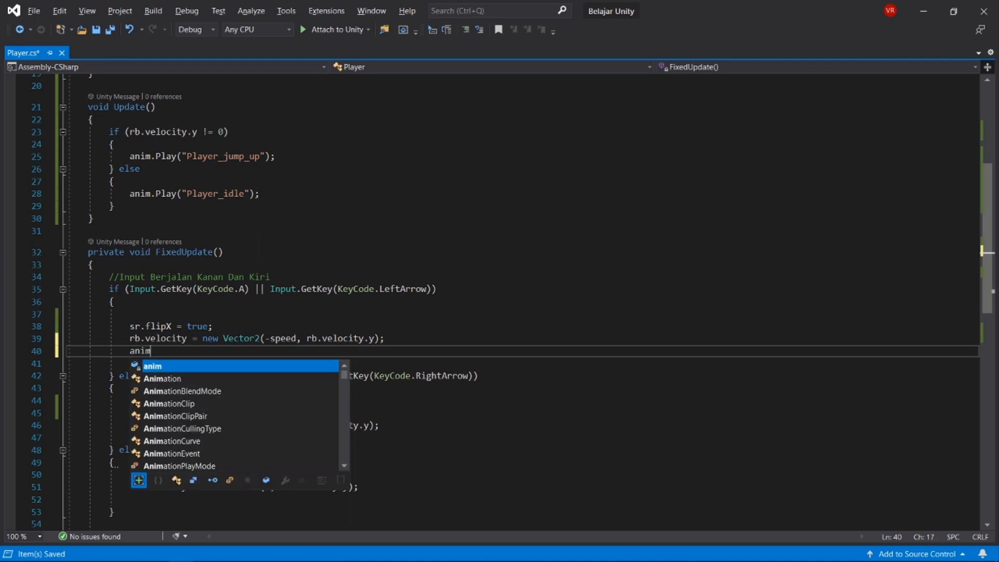
type(".")
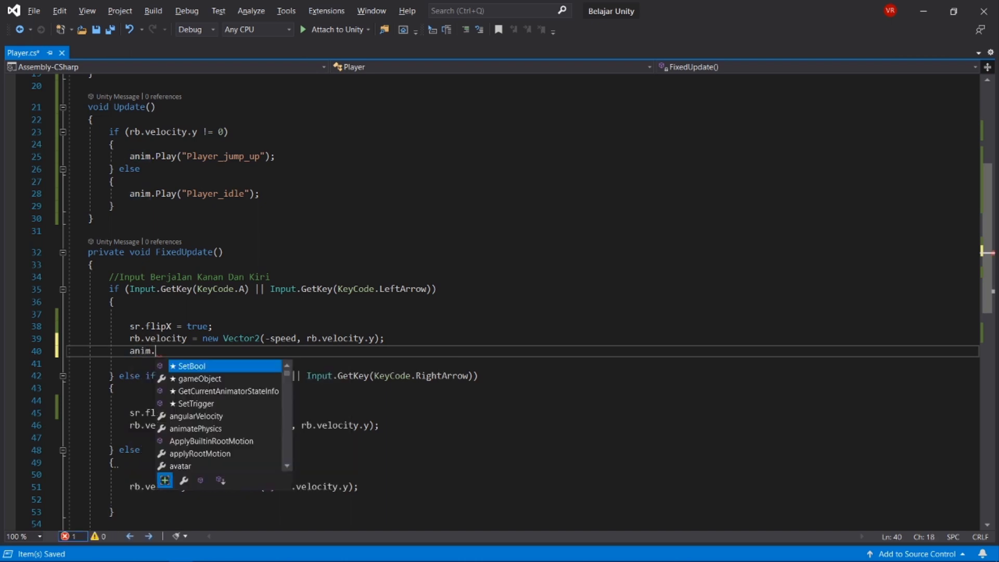
type("playe")
key("BackSpace")
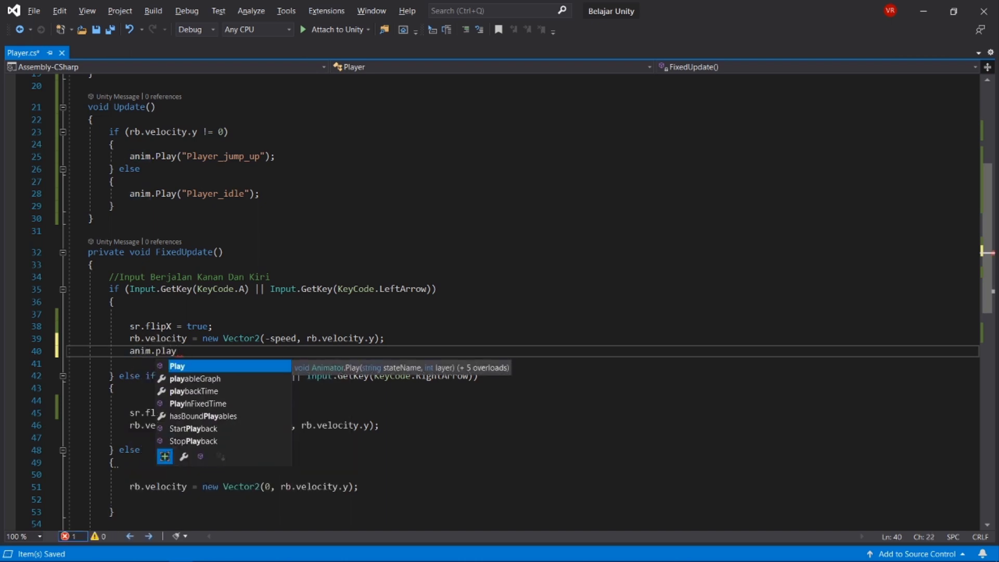
key("BackSpace")
key("BackSpace")
key("BackSpace")
key("BackSpace")
key("BackSpace")
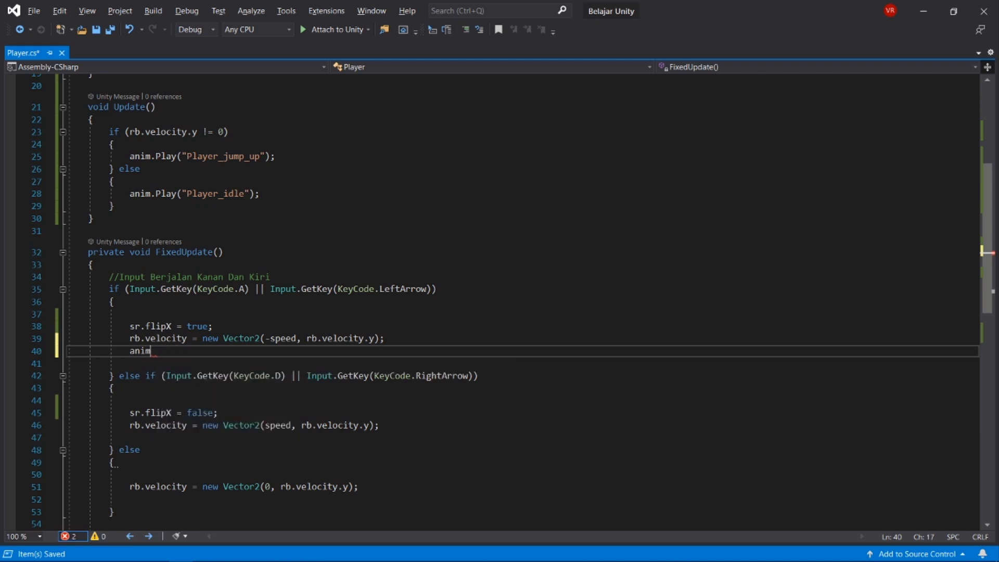
key("BackSpace")
key("BackSpace")
key("BackSpace")
type("if")
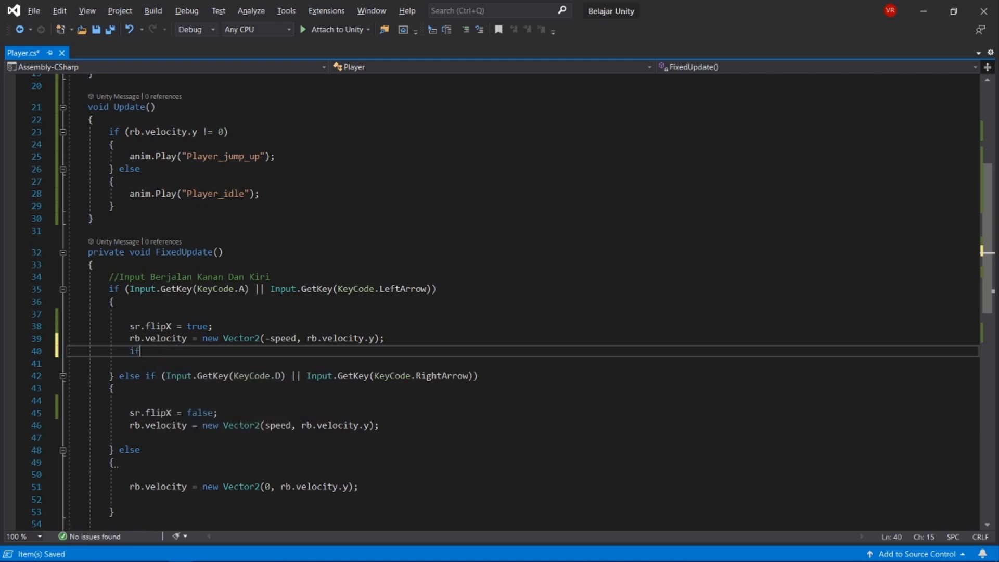
type(" (")
type("gr")
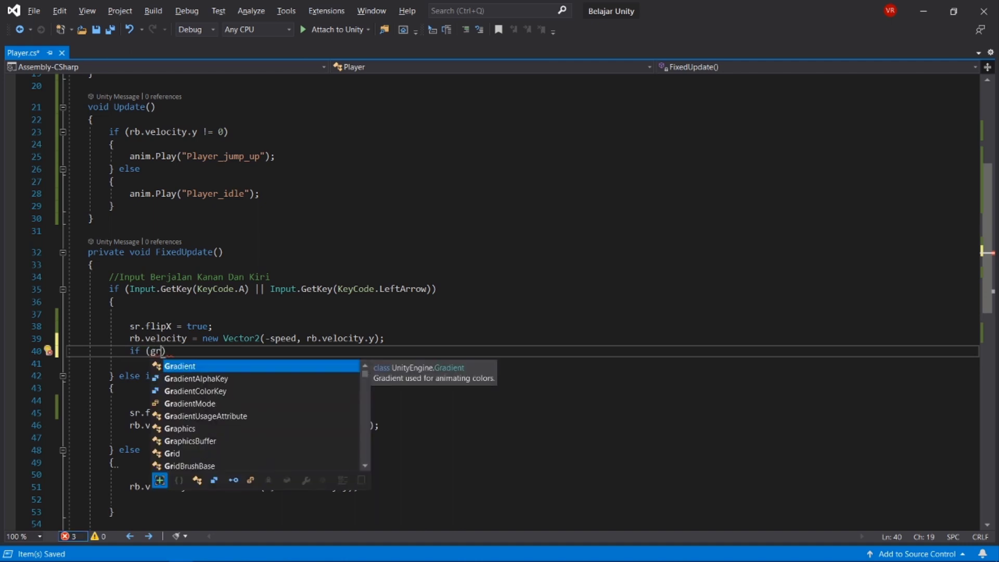
type("ounded")
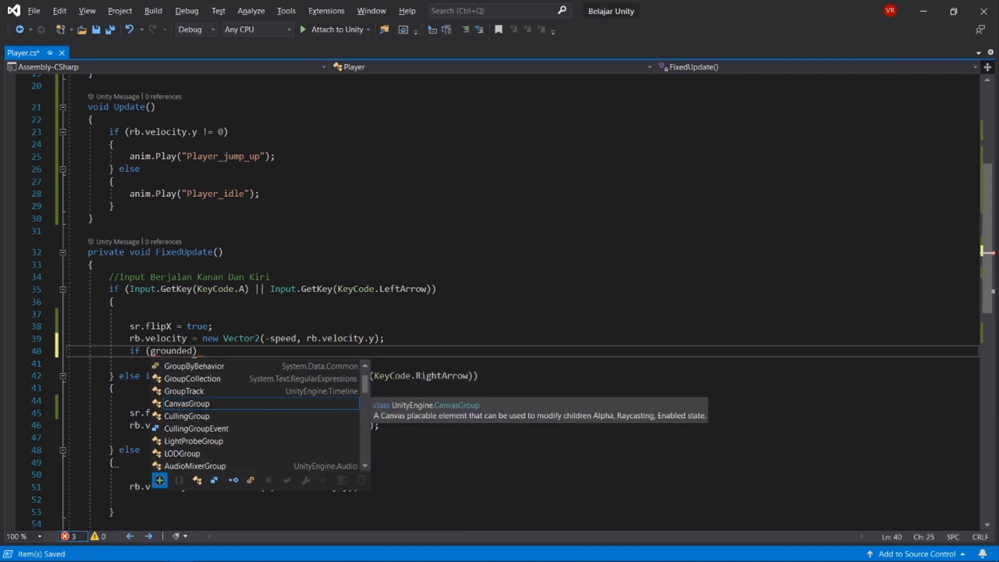
key("ctrl+BackSpace")
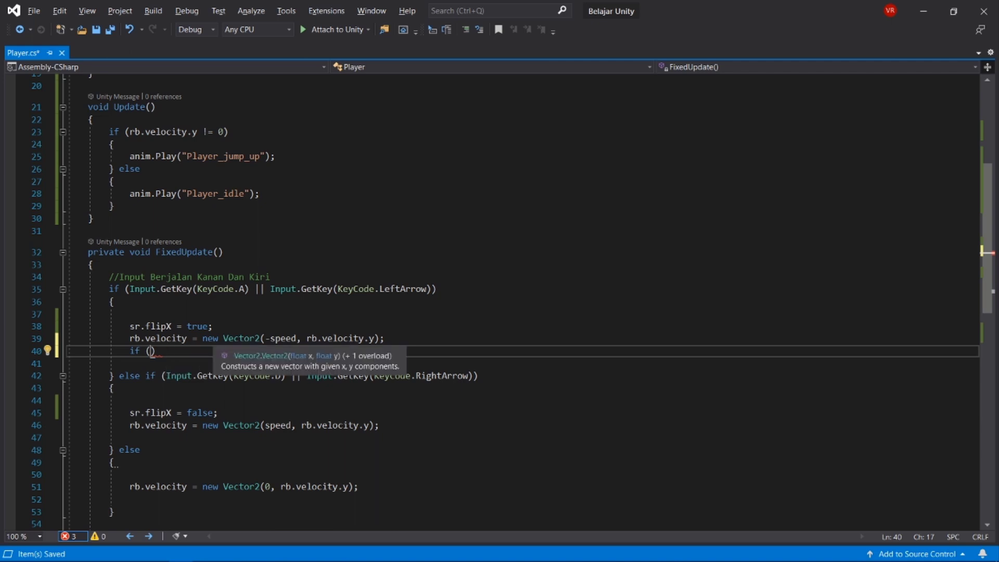
type("rb.ve")
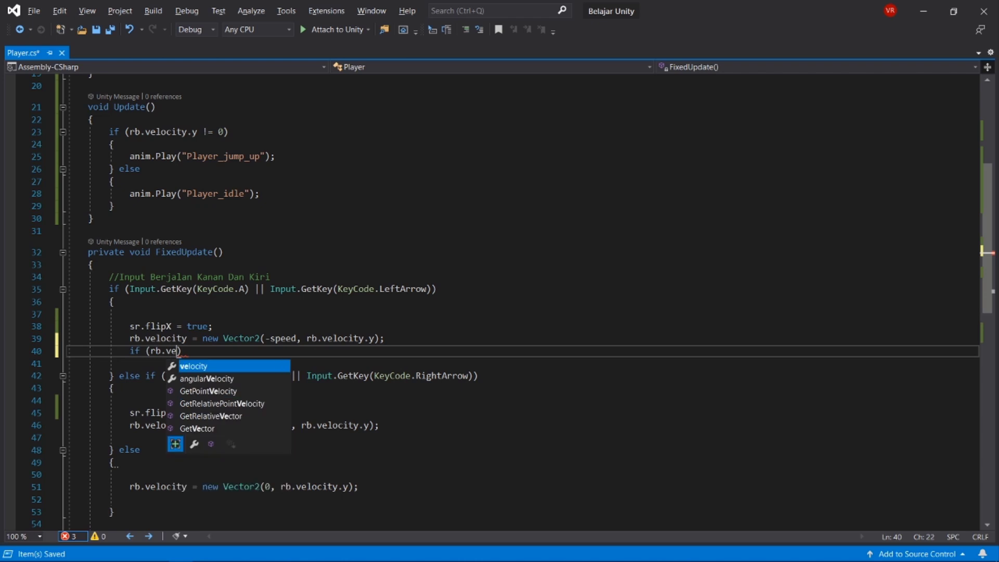
type("locity.y ")
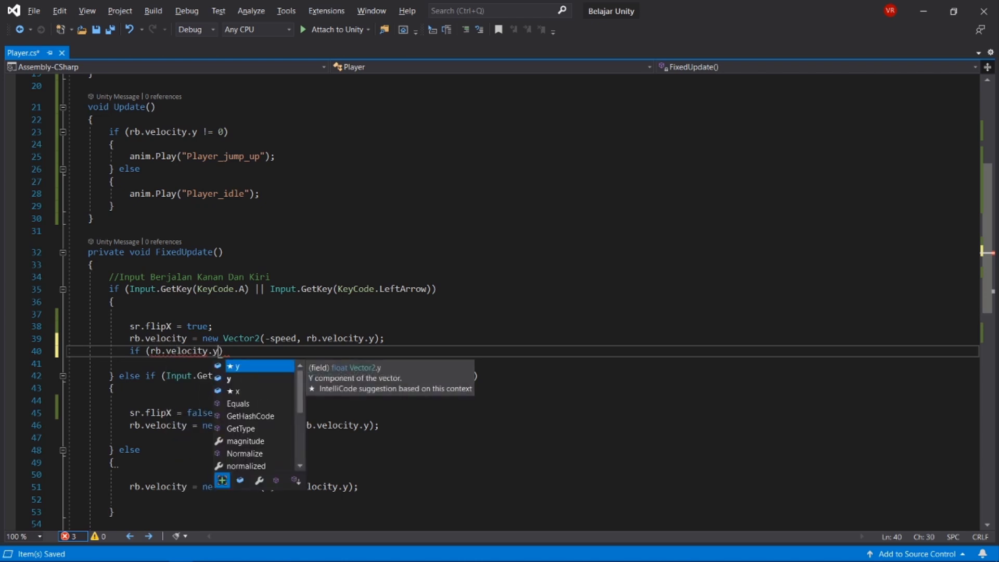
type("== ")
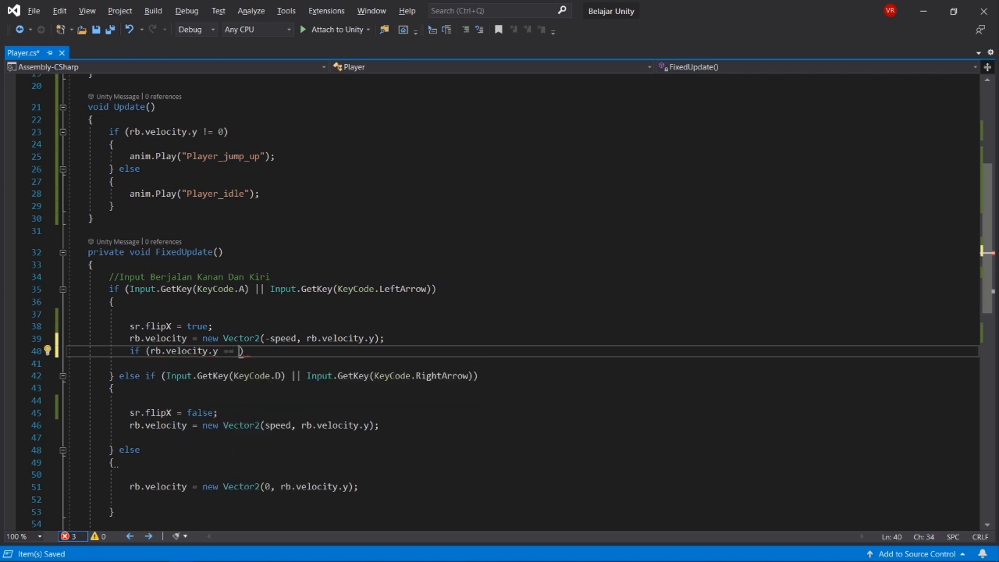
type("0)")
key("Return")
type("{")
key("Return")
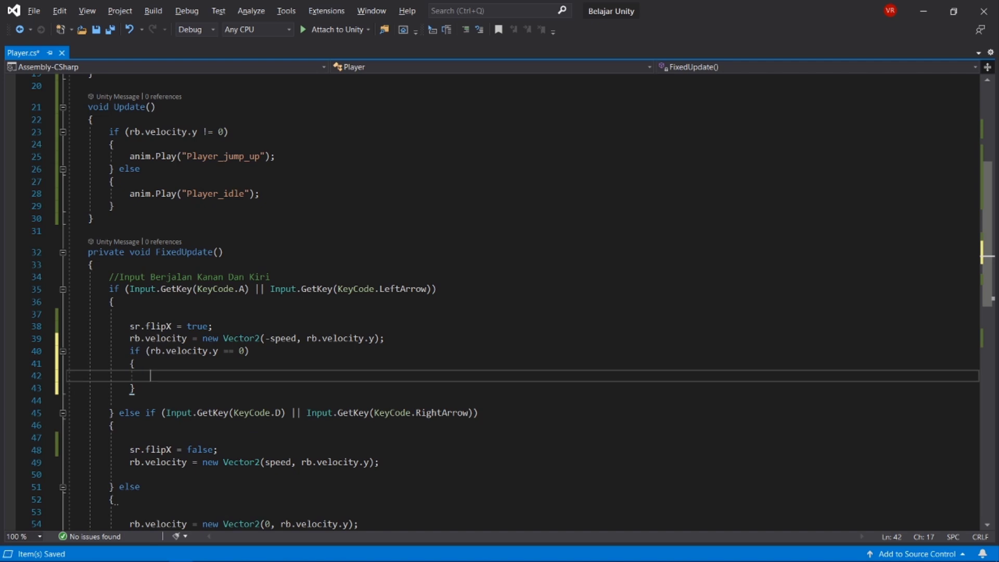
- Inside the grounded check, add anim.Play("Player_walk");
type("anim.")
type("pla")
key("Down")
key("Down")
key("Tab")
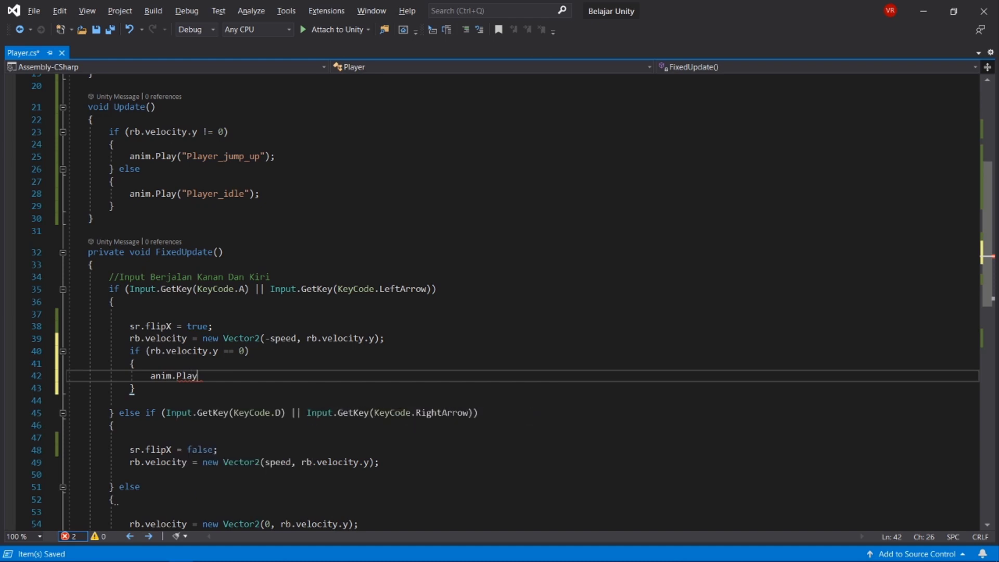
type("(")
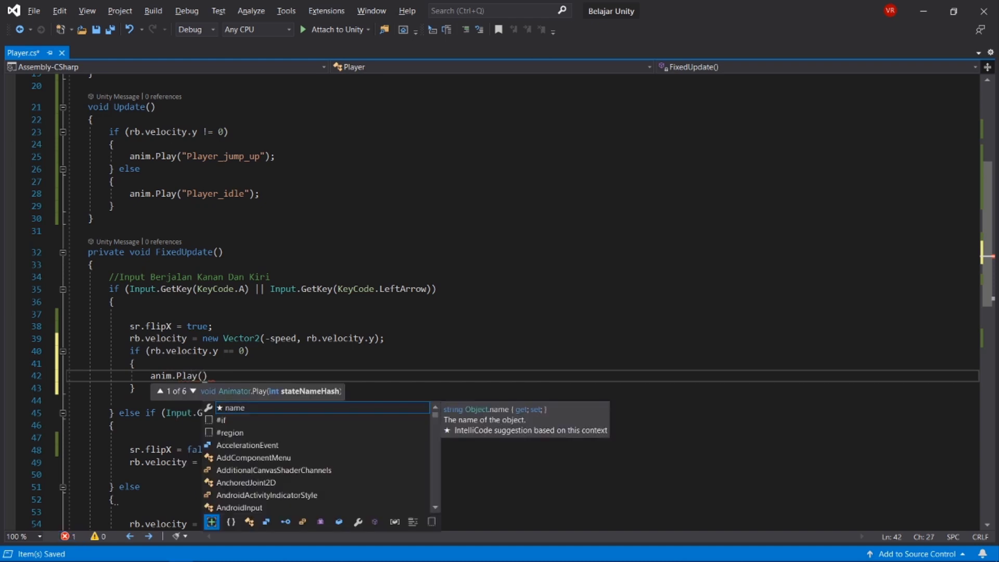
type("\"")
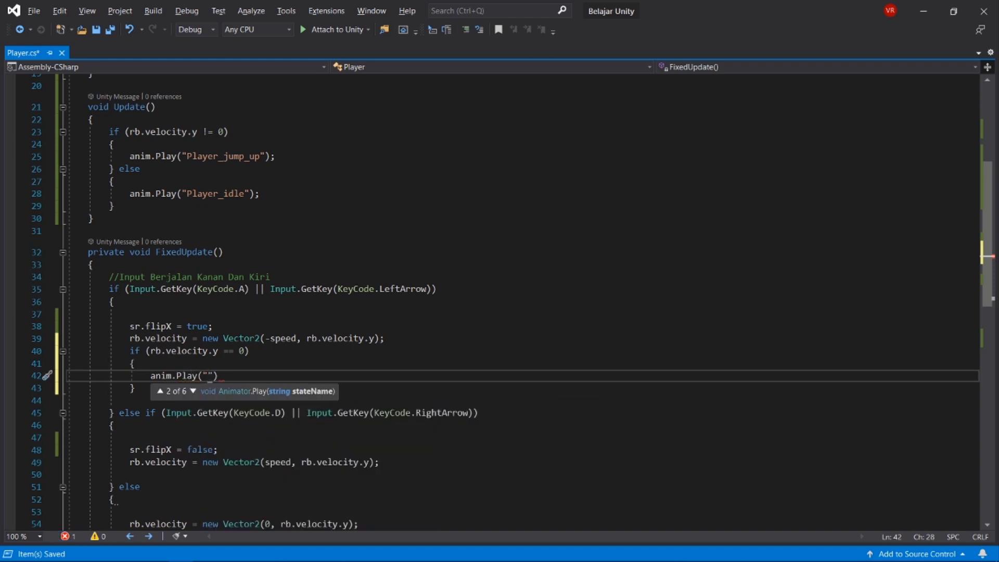
type("Player")
type("_w")
type("alk")
type("\");")
- Save Player.cs, check Unity, and return to the end of the Player_walk line
key("ctrl+s")
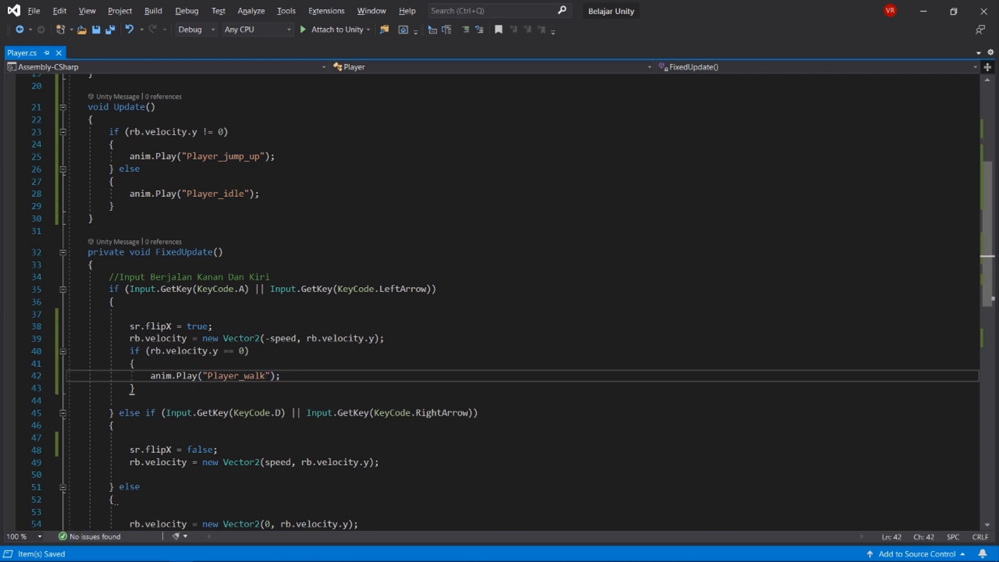
key("super")
key("super")
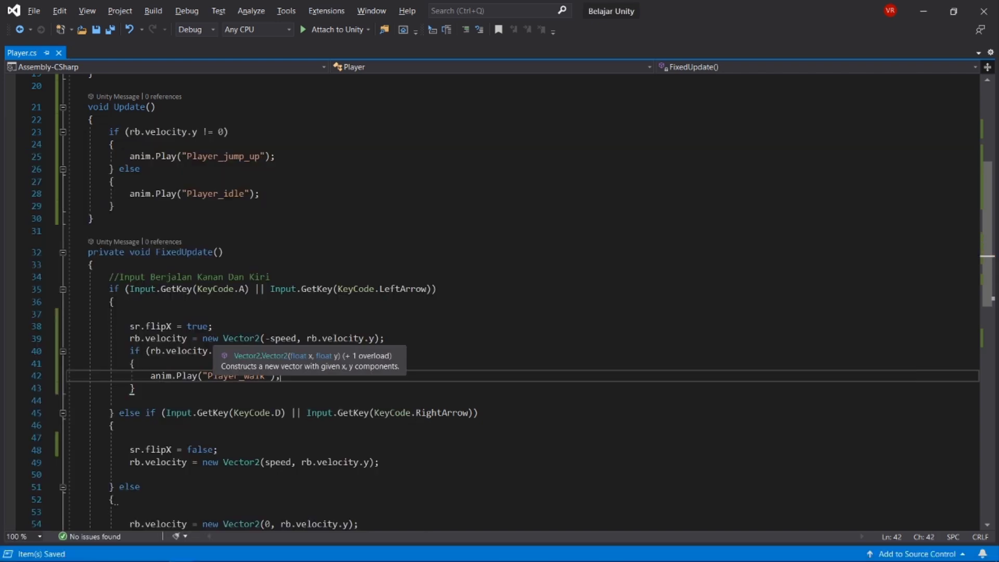
key("alt+Tab")
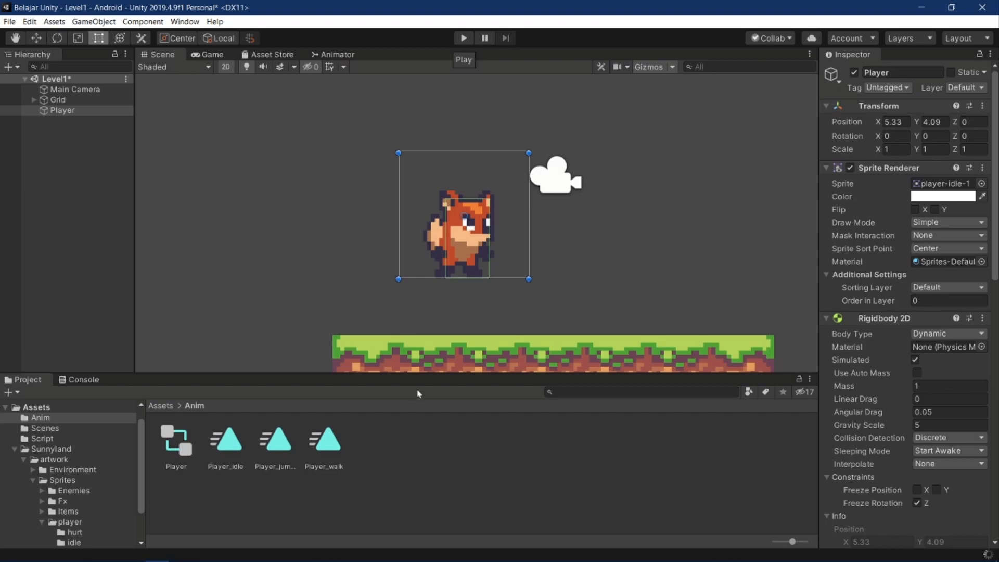
key("alt+Tab")
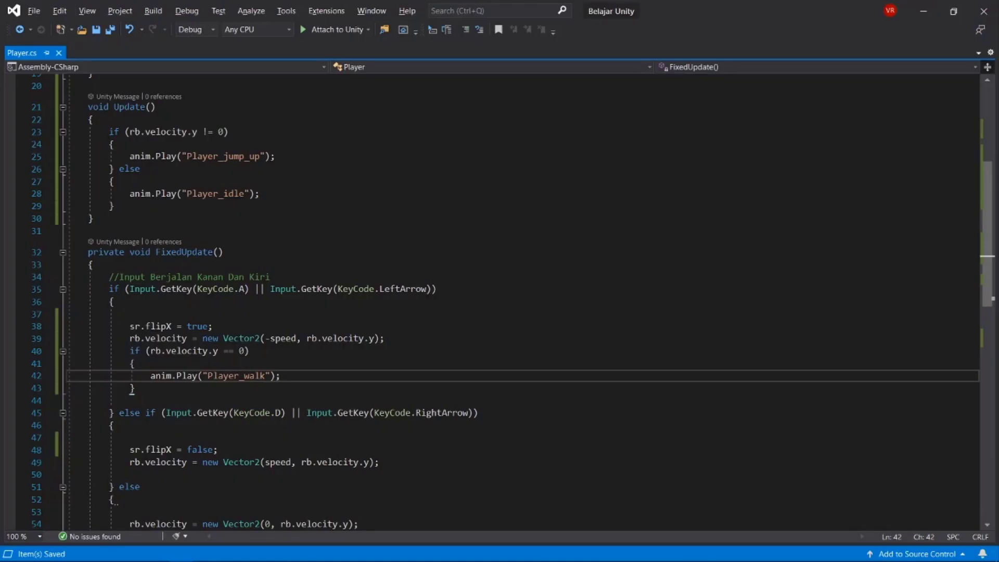
scroll(499, 302, "down", 2)
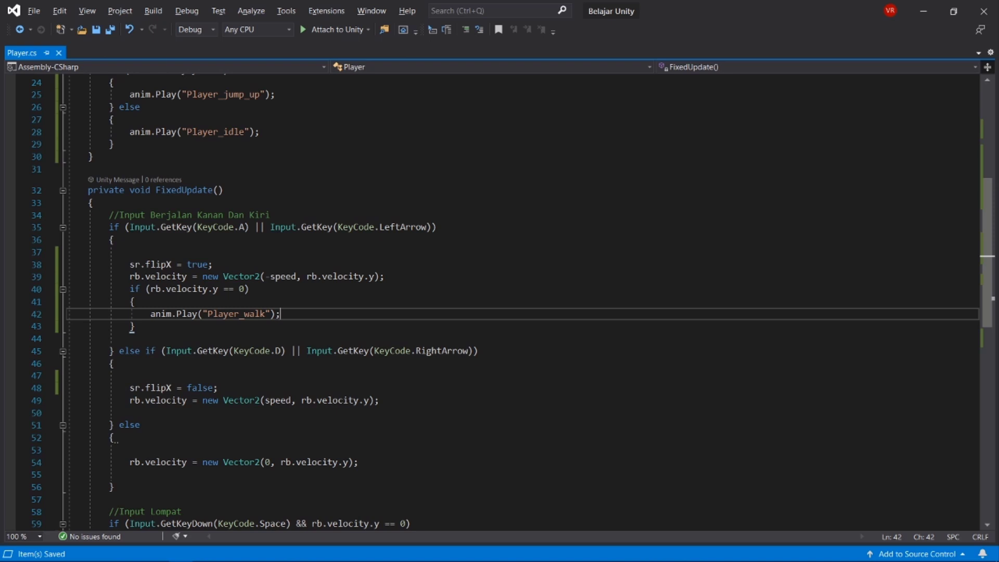
left_click(135, 326)
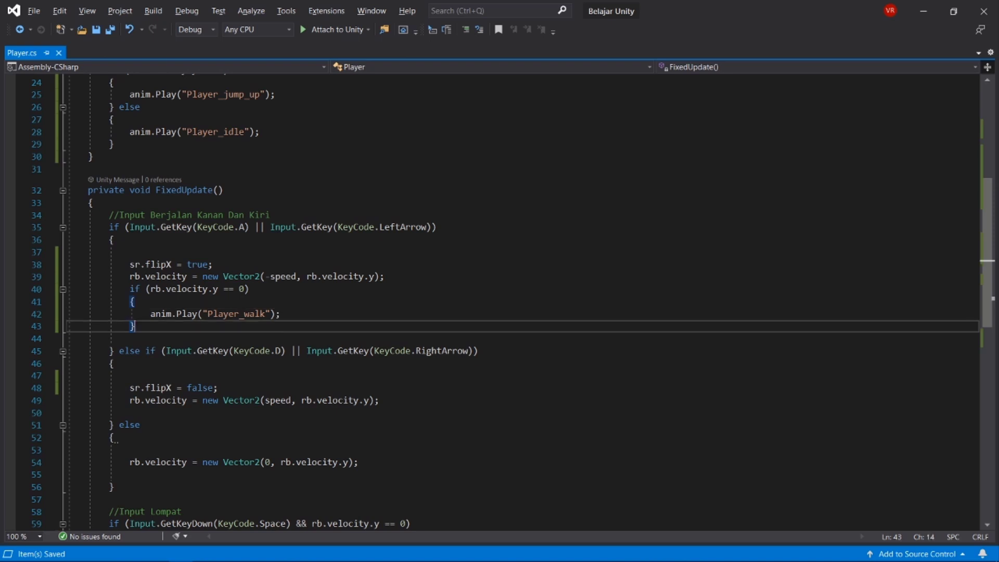
left_click(281, 313)
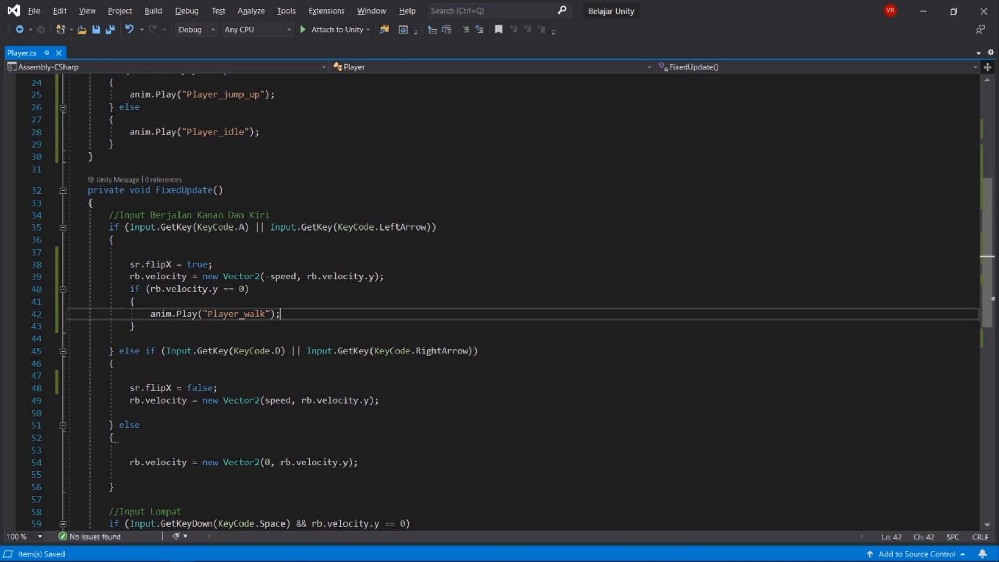
- Start a new anim.Play call with a quoted Player argument below the walk call
key("Return")
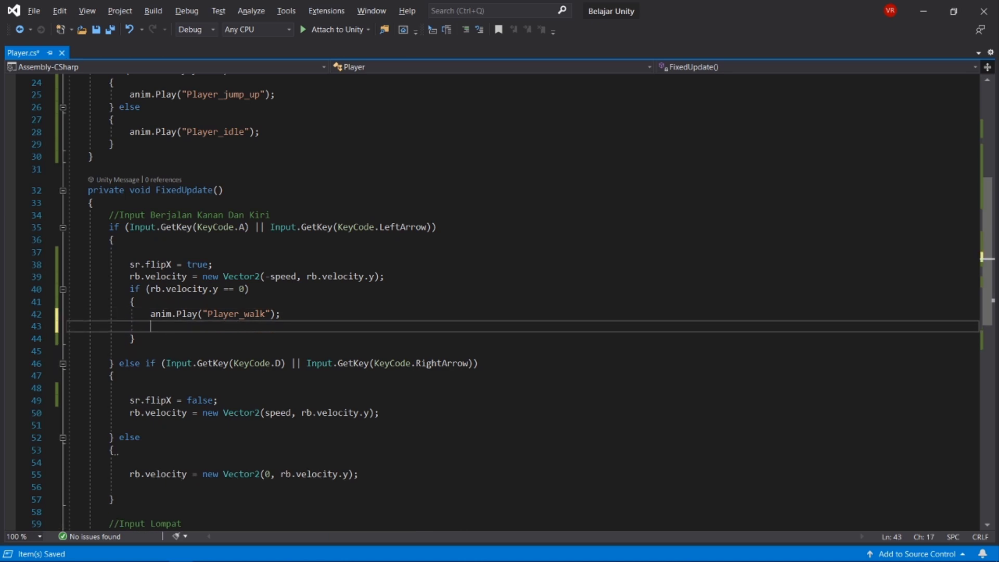
type("anim")
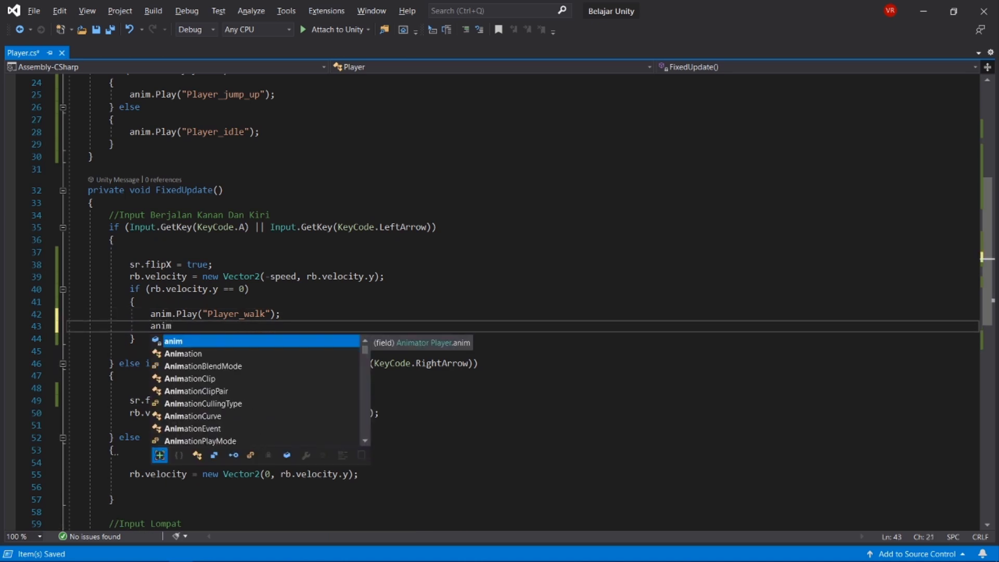
type(".")
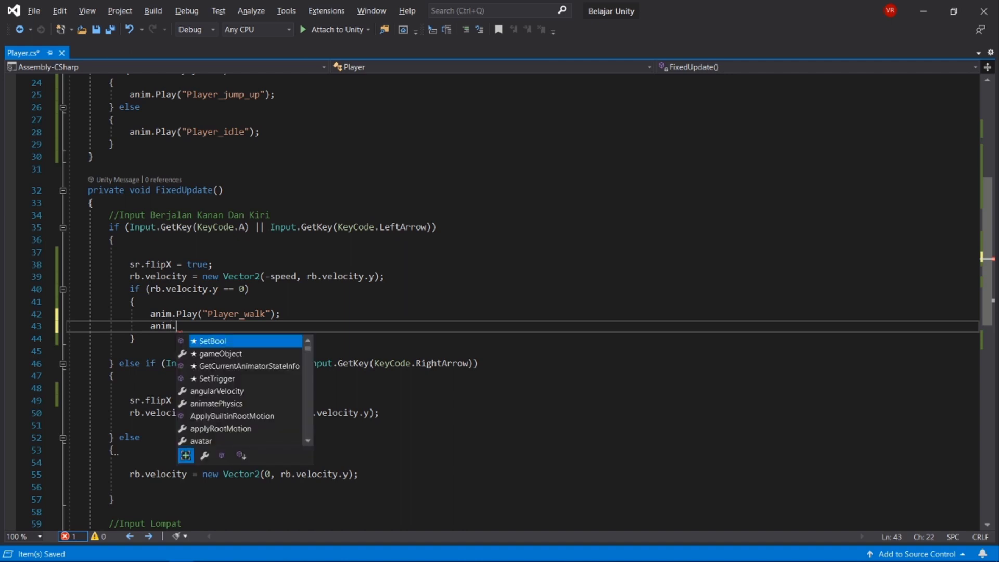
type("pla")
key("Down")
key("Down")
key("Tab")
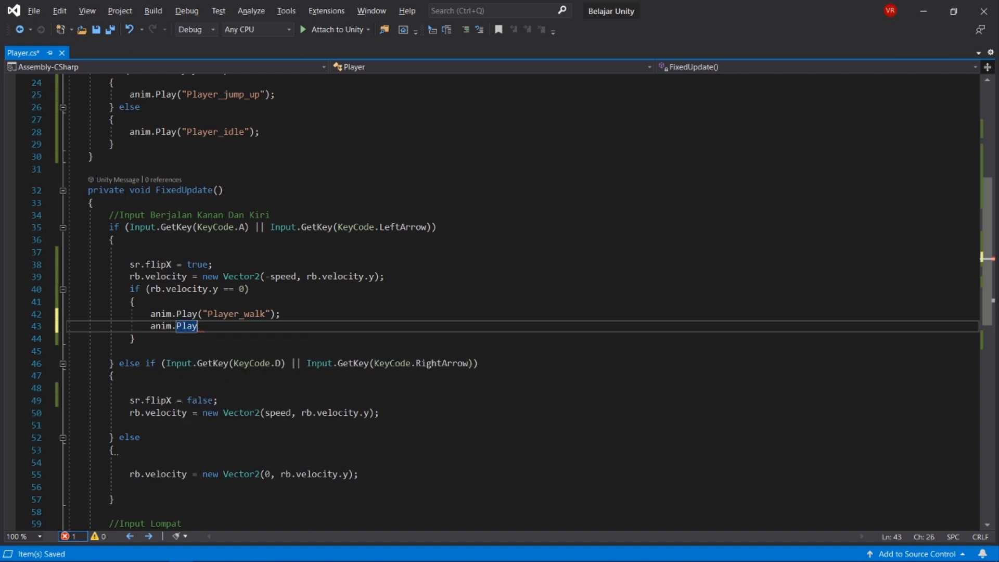
type("(")
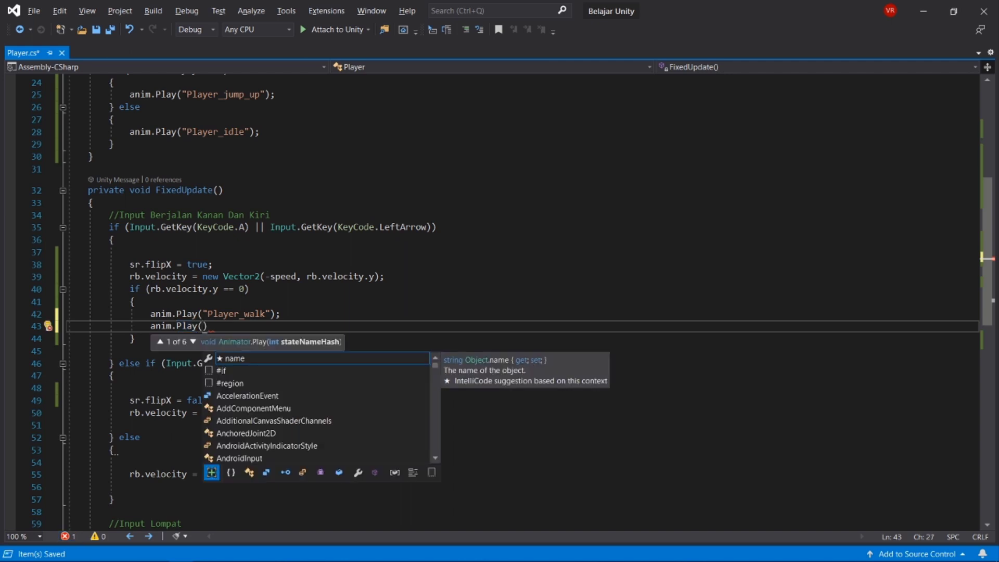
type("player")
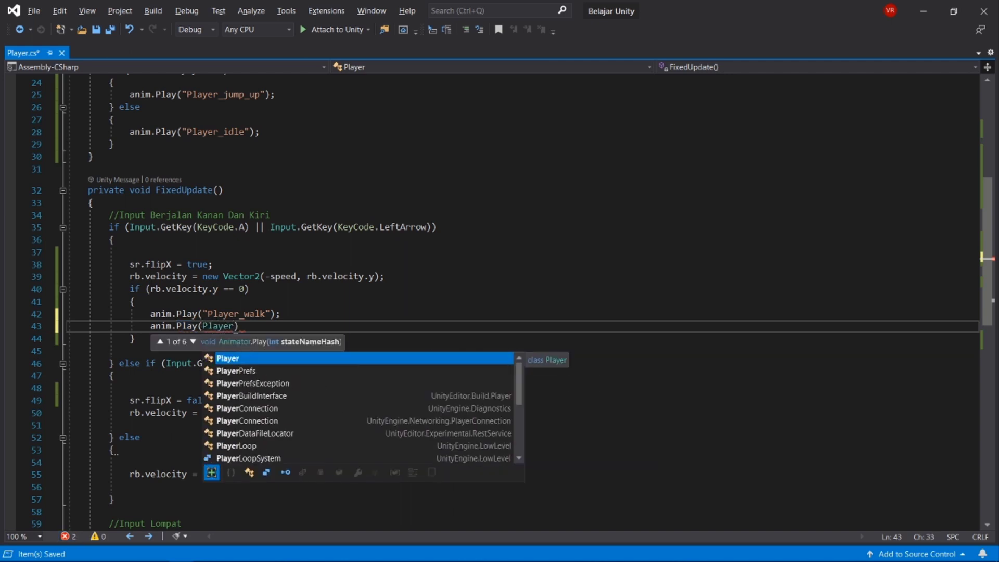
key("Escape")
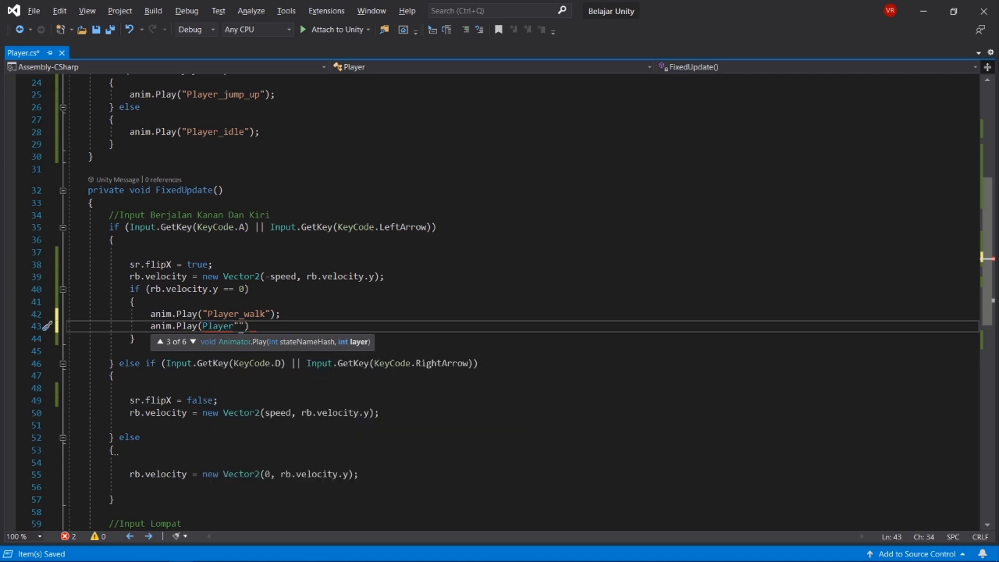
key("Down")
key("Down")
key("Left")
key("Left")
key("Left")
key("Left")
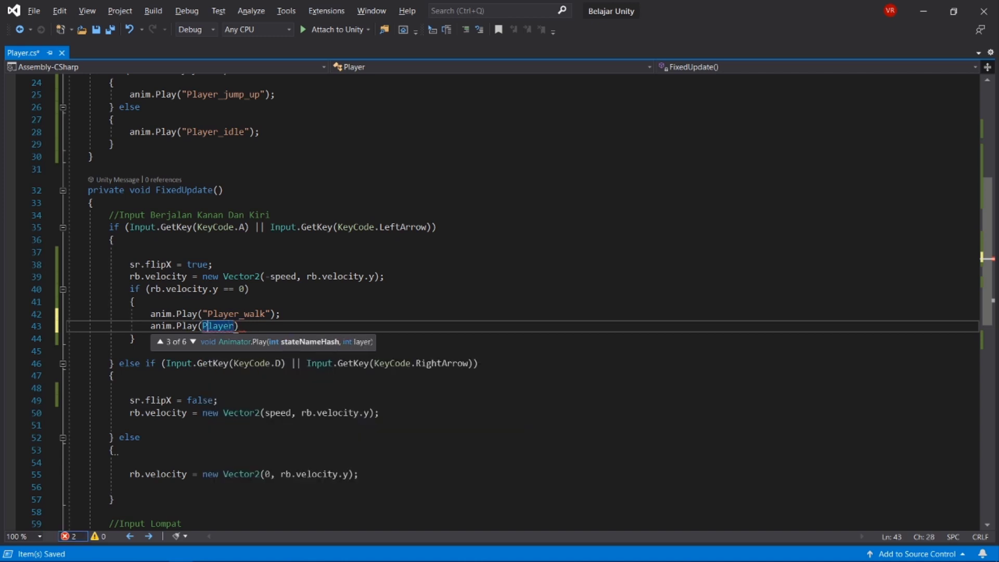
type("\"")
- Complete the call as anim.Play("Player_idle", false);
left_click(239, 326)
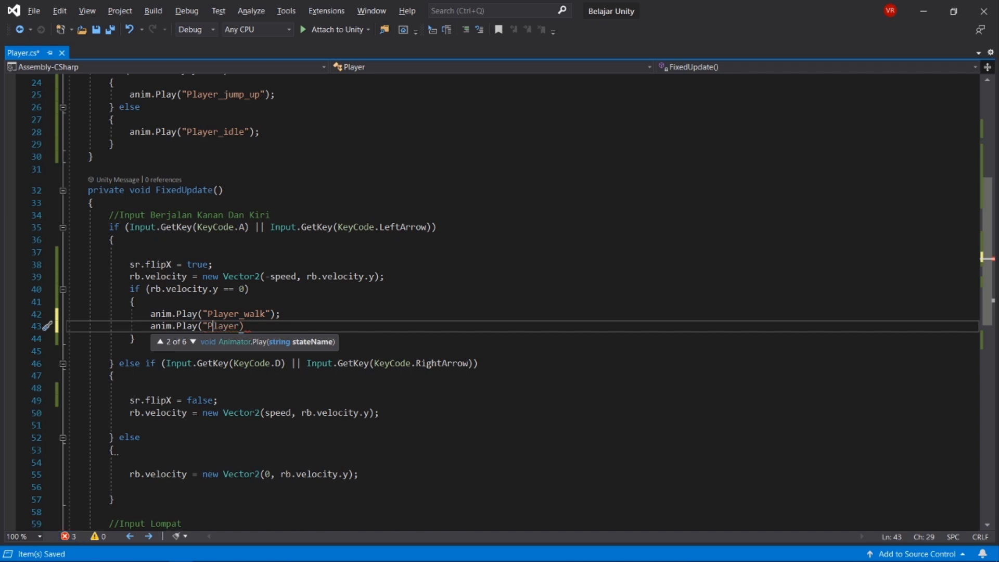
type("\"")
key("Left")
type("_")
type("idle")
key("Right")
type(", fa")
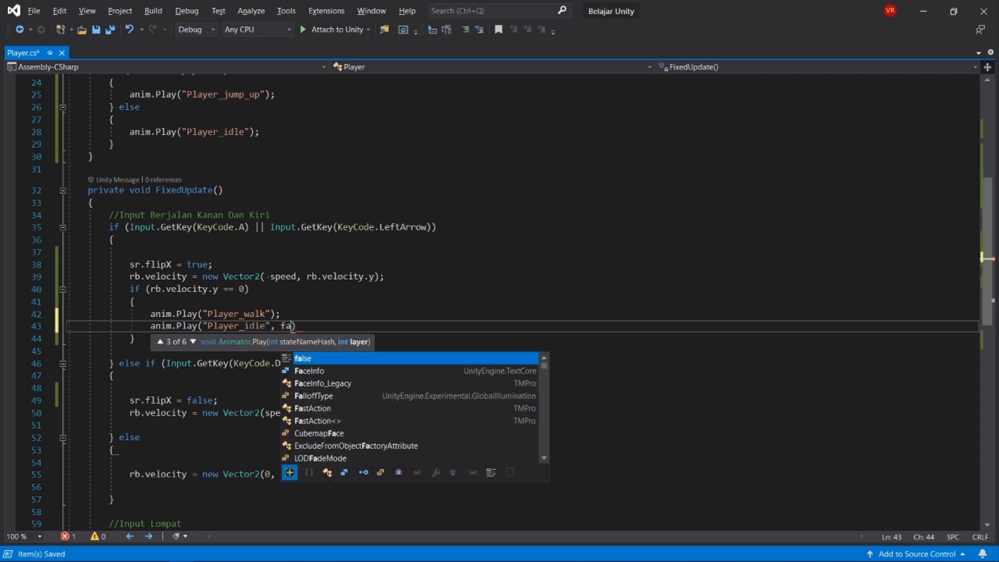
key("Tab")
type(");")
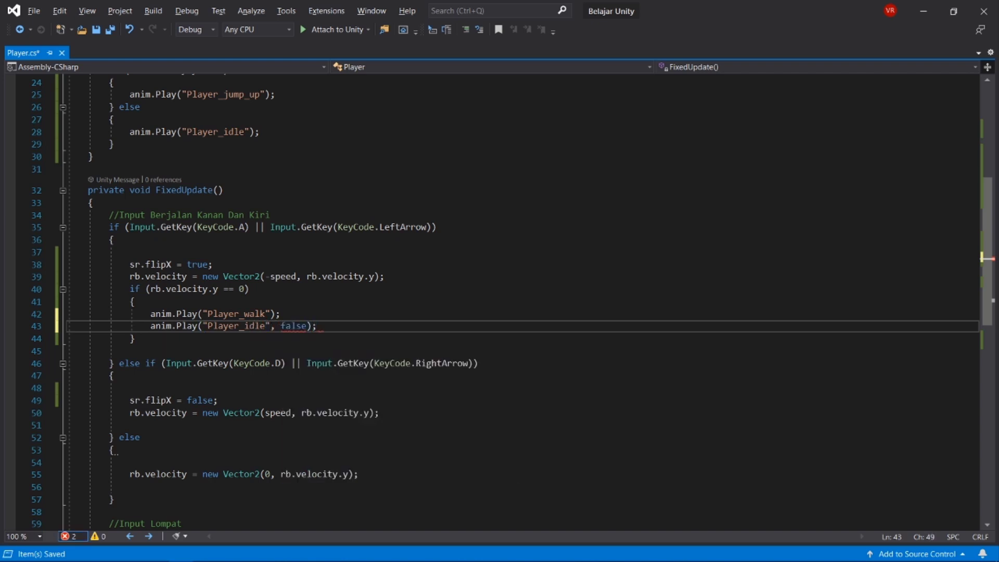
- Delete the false argument from the Player_idle call on line 43
key("Left")
key("Left")
key("BackSpace")
key("BackSpace")
key("BackSpace")
key("alt+Tab")
key("alt+Tab")
key("Tab")
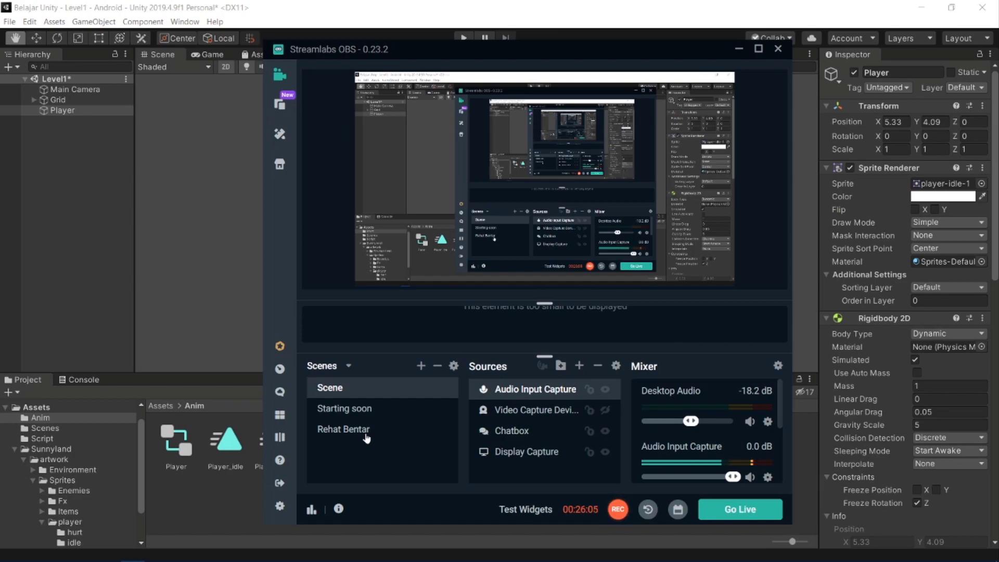
key("alt+Tab")
key("Tab")
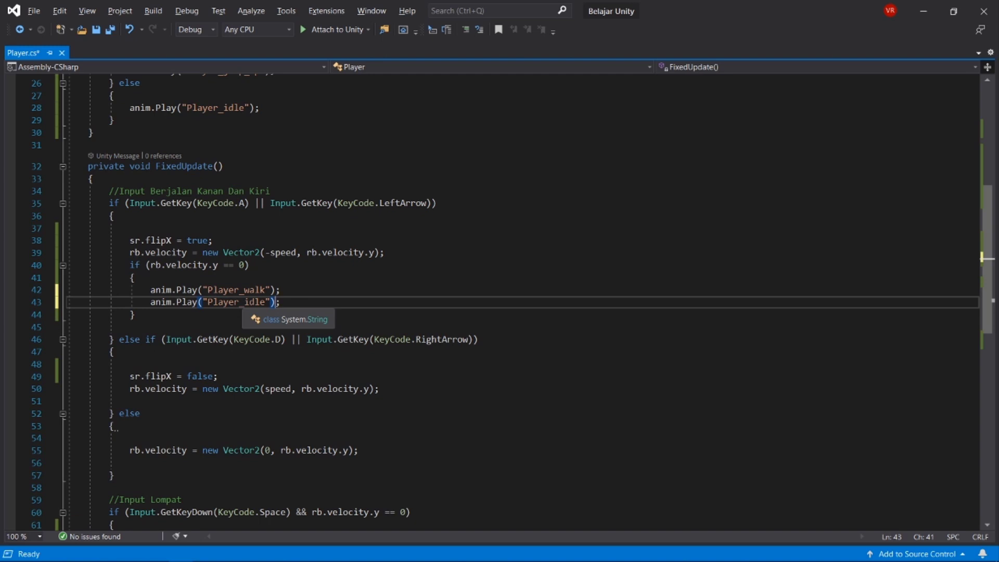
- Leave line 43 as anim.Play("Player_idle"); and save Player.cs
left_click(205, 302)
type("f")
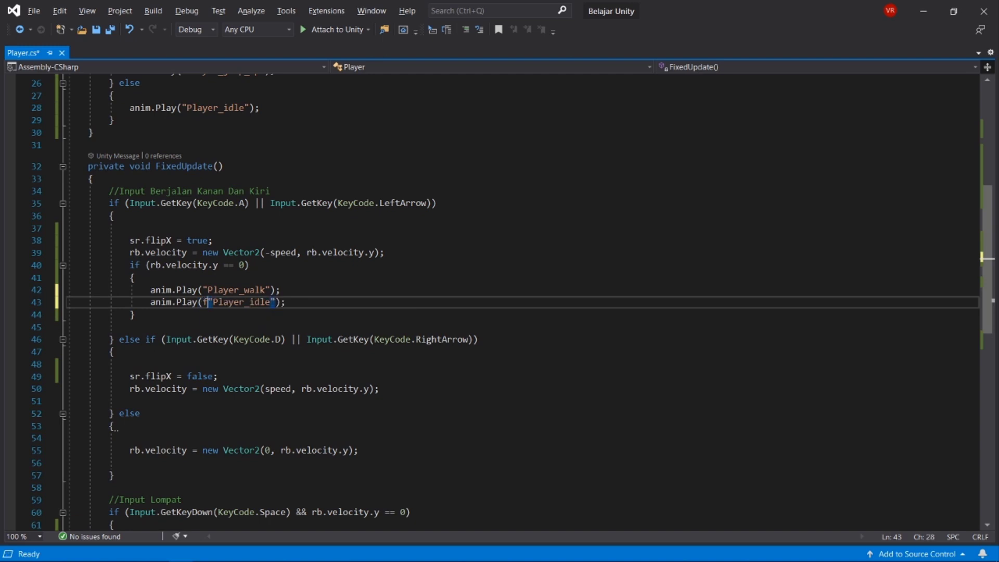
type("alse")
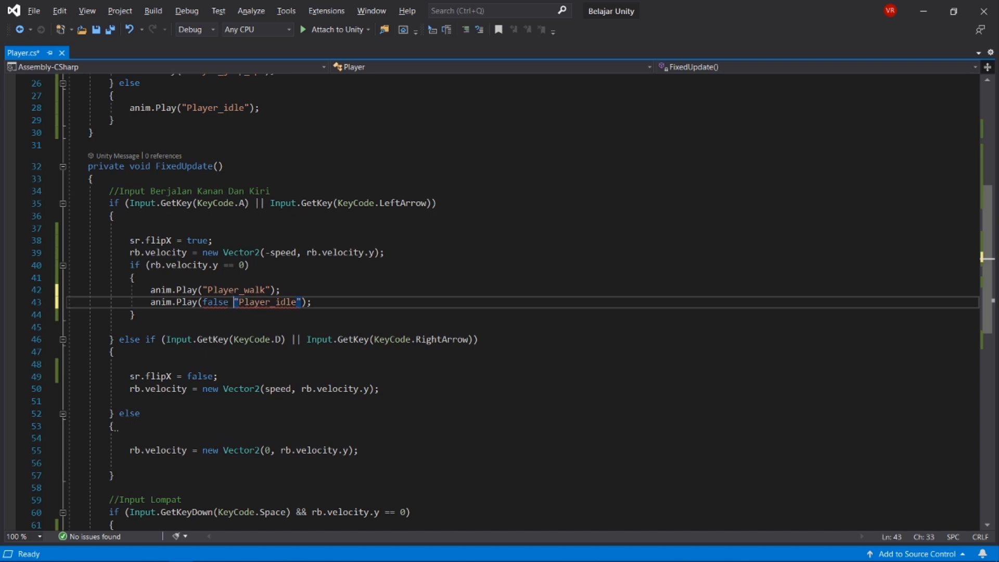
key("BackSpace")
key("BackSpace")
key("BackSpace")
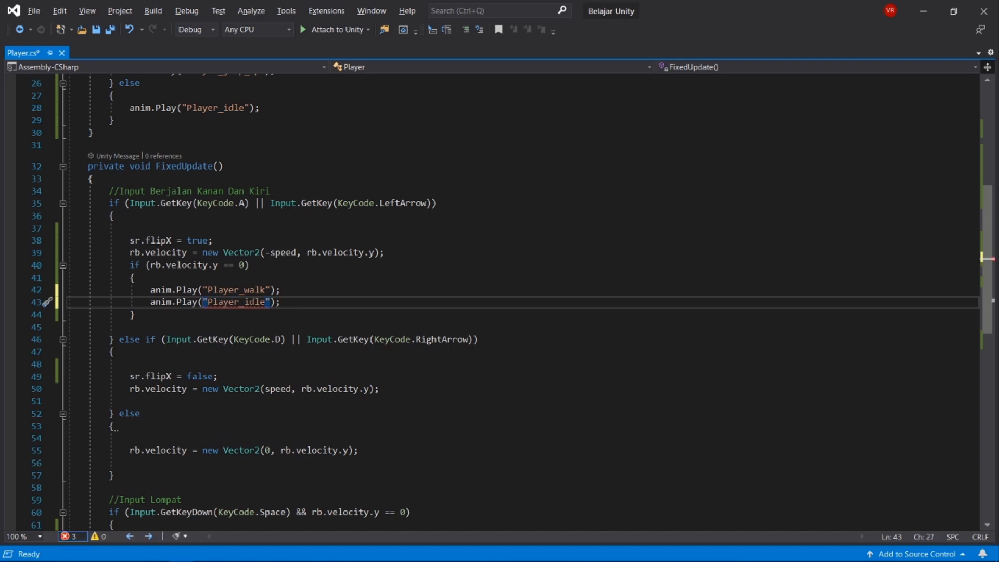
key("ctrl+s")
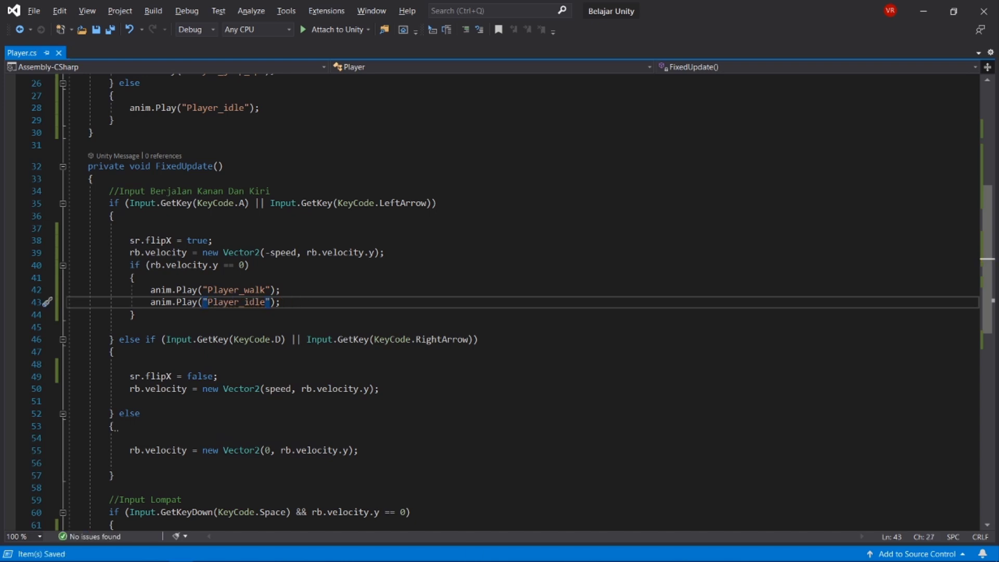
key("alt+Tab")
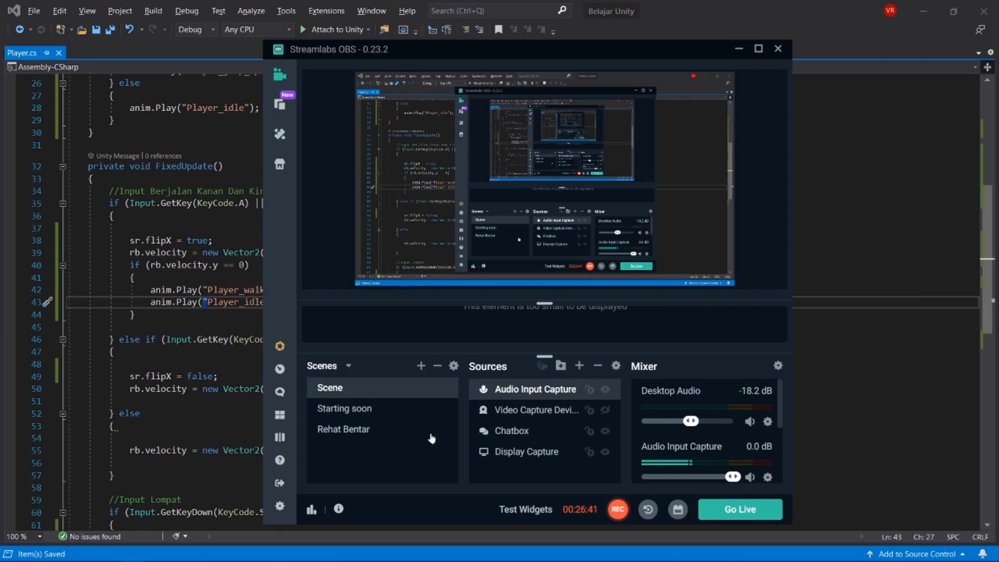
- Stop the OBS recording, minimize Streamlabs OBS, and return to line 35 of Player.cs
left_click(610, 509)
left_click(739, 49)
left_click(296, 204)
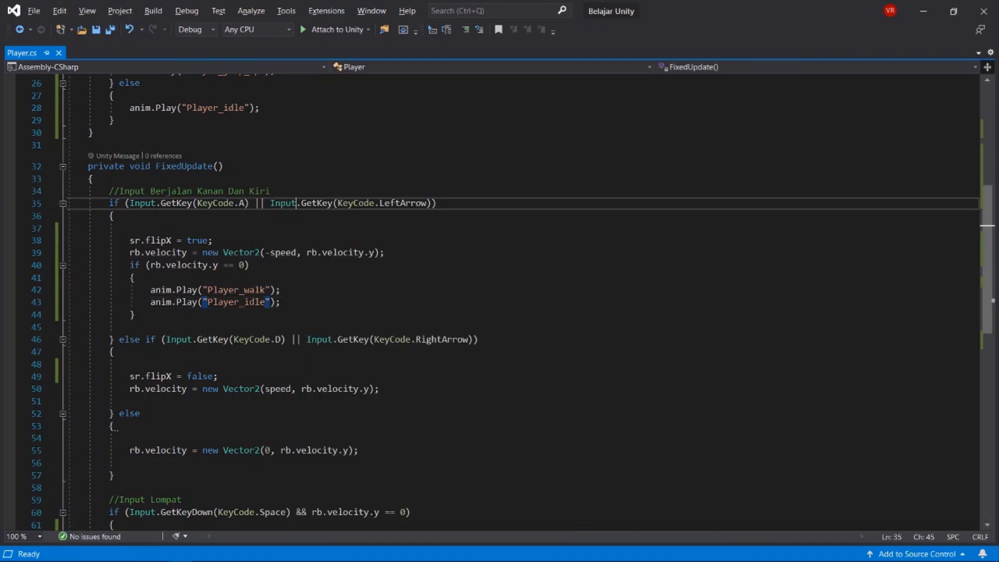
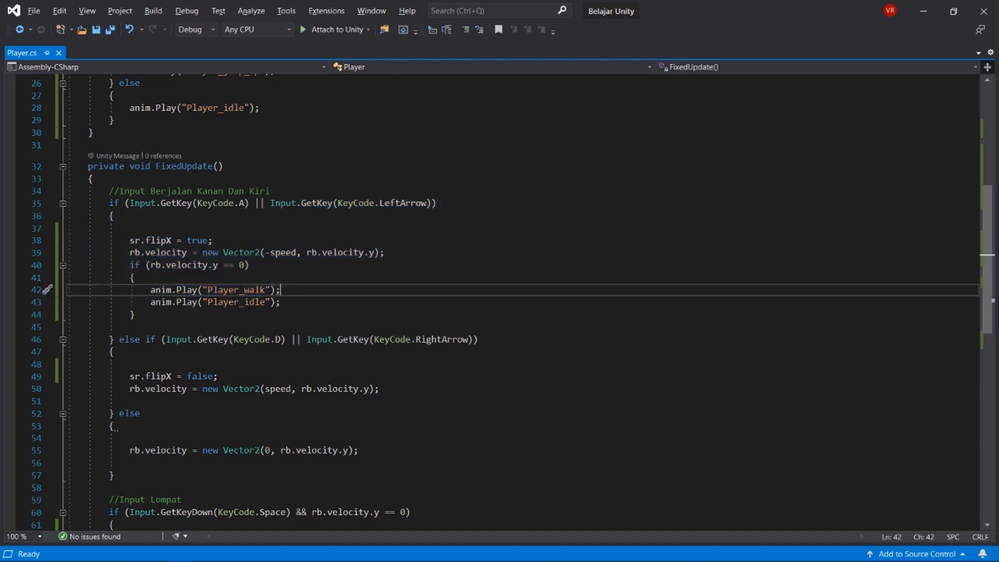
- Delete the Player_idle call and the if block's braces in the left-movement branch
left_click(275, 290)
left_click(281, 301)
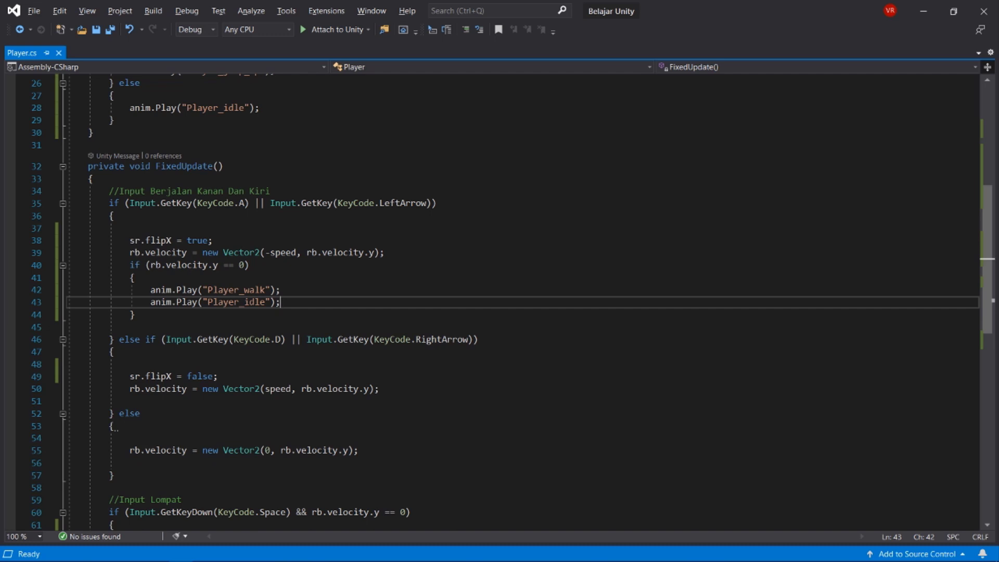
key("BackSpace")
key("BackSpace")
key("BackSpace")
key("BackSpace")
key("BackSpace")
key("BackSpace")
key("BackSpace")
key("BackSpace")
key("BackSpace")
key("BackSpace")
key("BackSpace")
key("BackSpace")
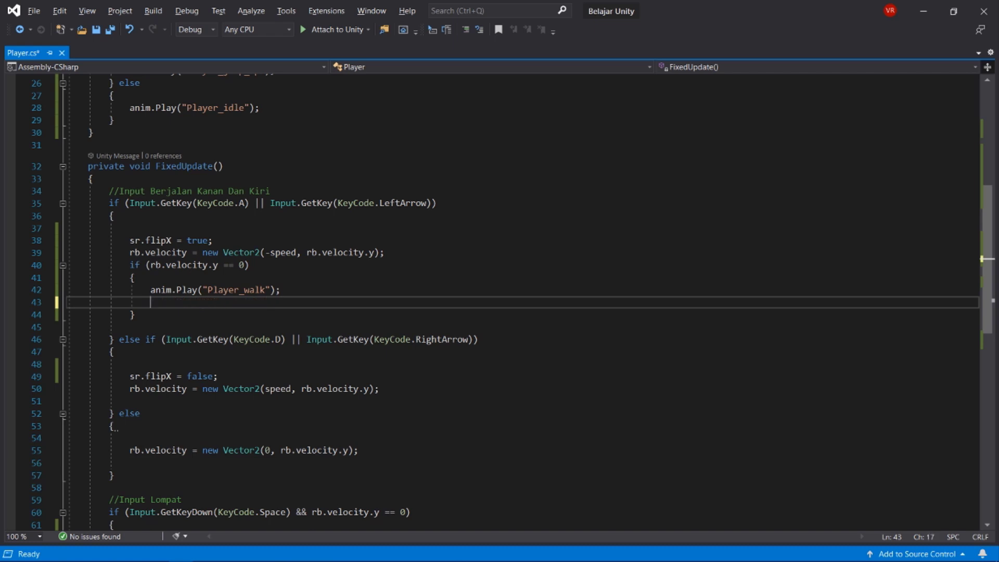
key("BackSpace")
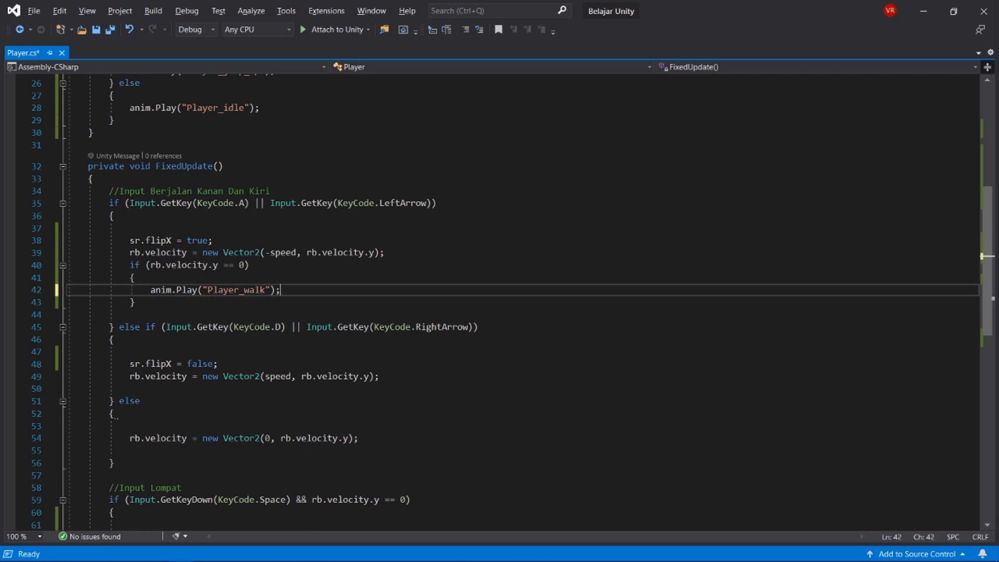
key("Down")
key("BackSpace")
key("BackSpace")
key("BackSpace")
key("BackSpace")
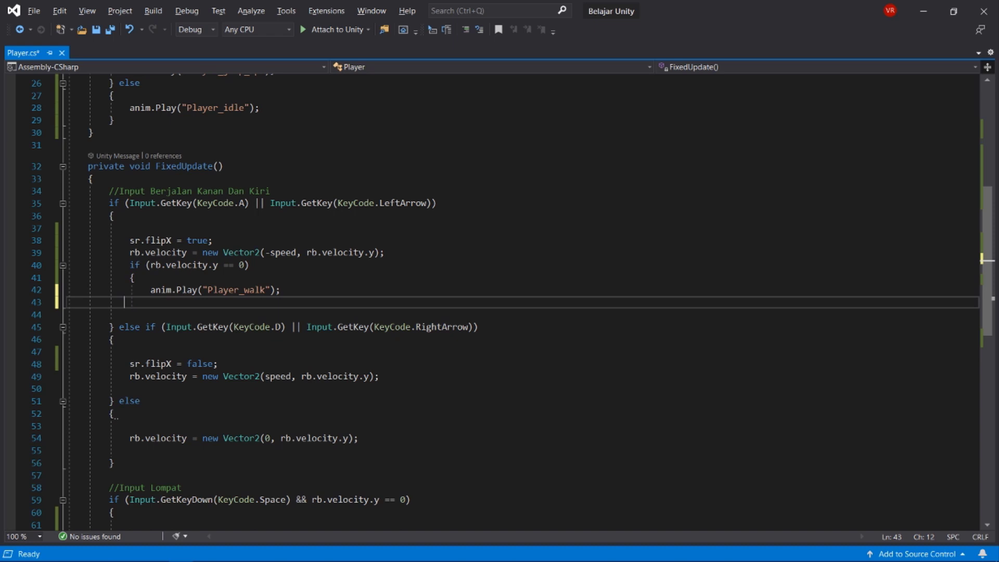
key("BackSpace")
key("BackSpace")
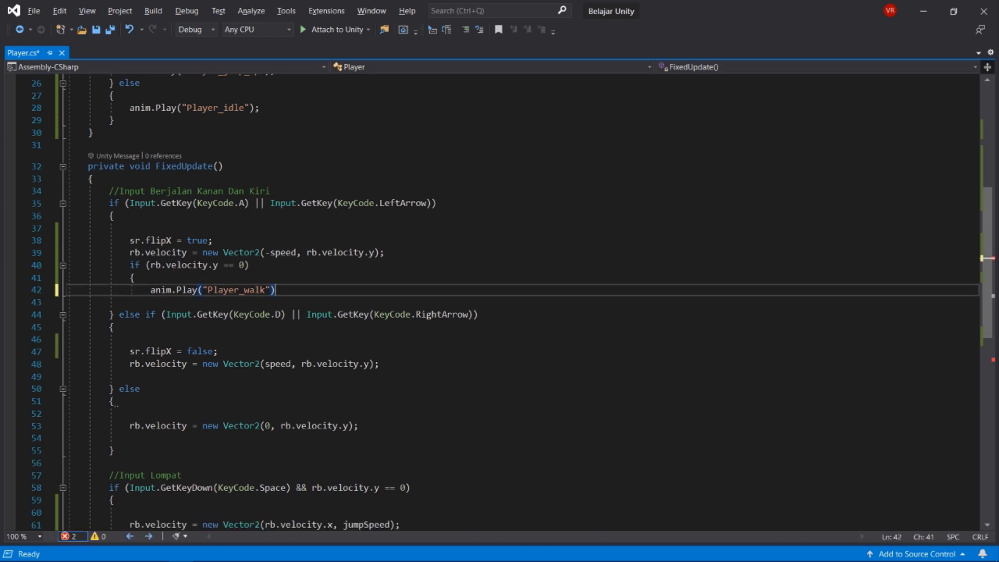
type(";")
key("Up")
key("BackSpace")
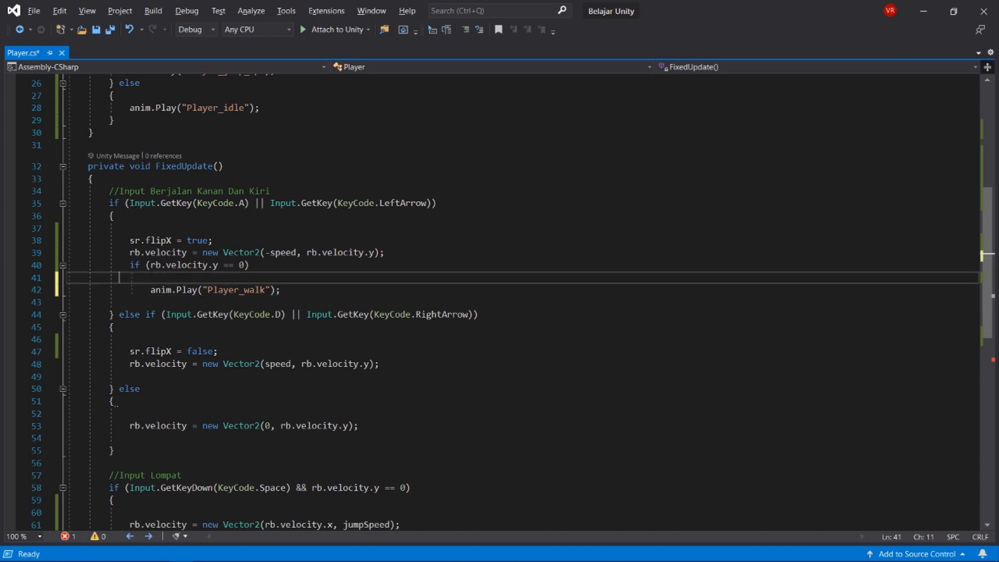
key("BackSpace")
key("BackSpace")
key("BackSpace")
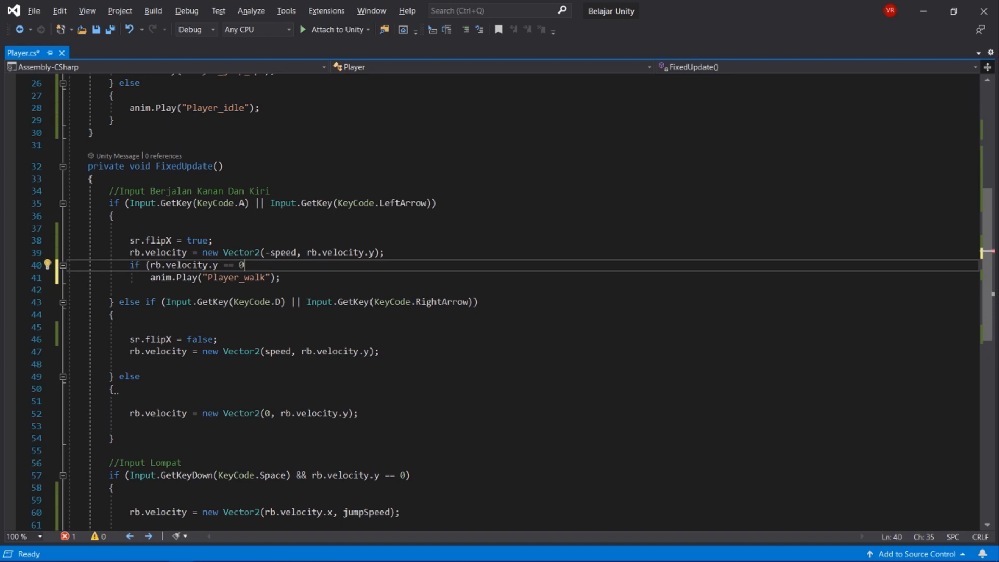
type(")")
- Add a blank line before the check, leaving 'if (rb.velocity.y == 0) anim.Play("Player_walk");'
left_click(129, 289)
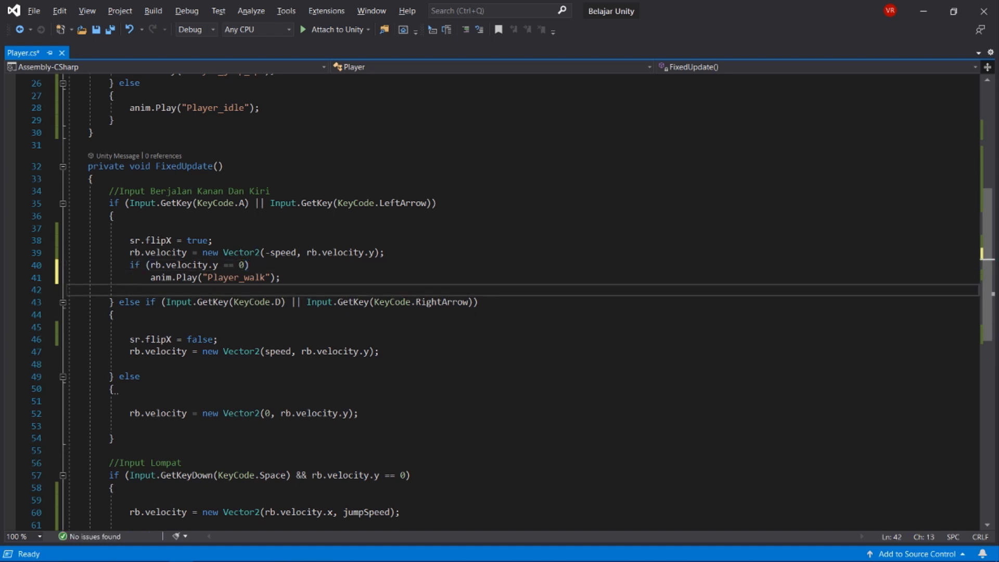
left_click(385, 252)
key("Return")
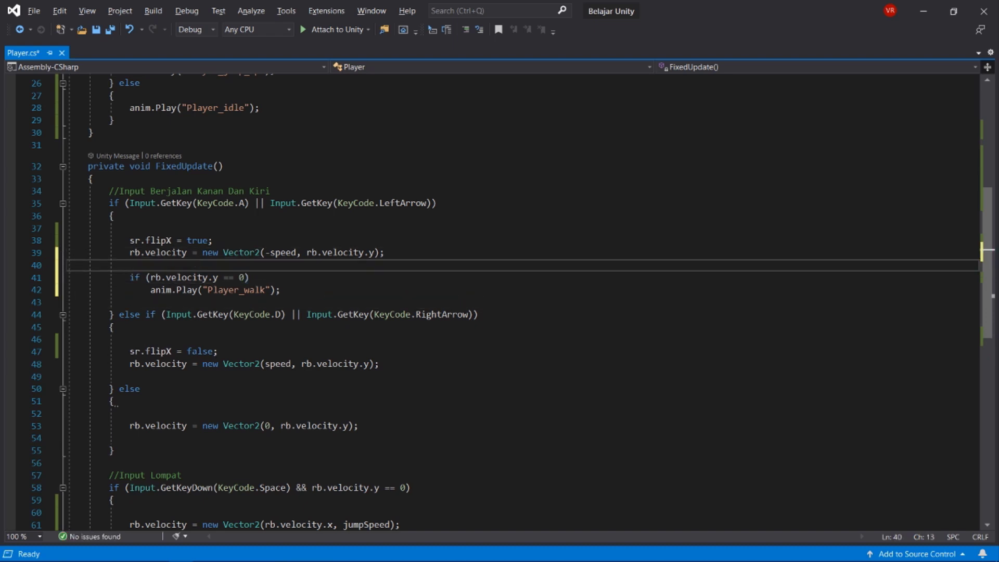
left_click(250, 277)
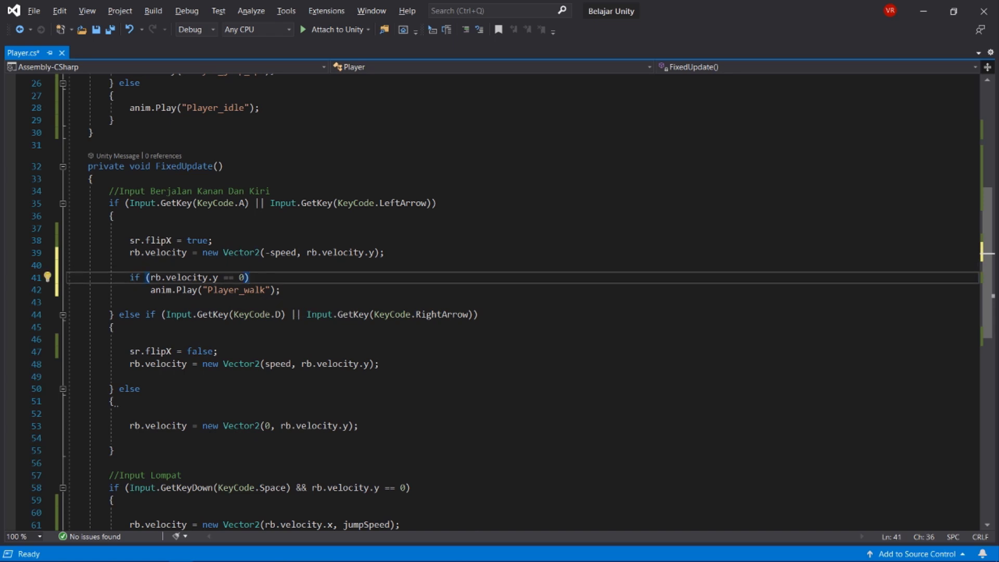
type("{ ")
type("}")
key("BackSpace")
key("BackSpace")
key("BackSpace")
key("BackSpace")
left_click_drag(150, 277, 243, 280)
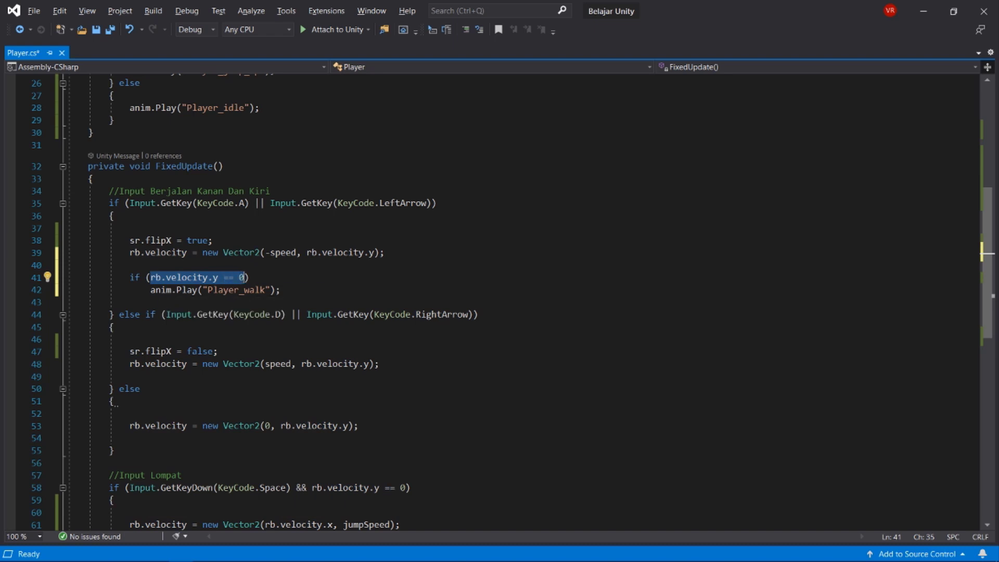
left_click(170, 290)
key("shift+End")
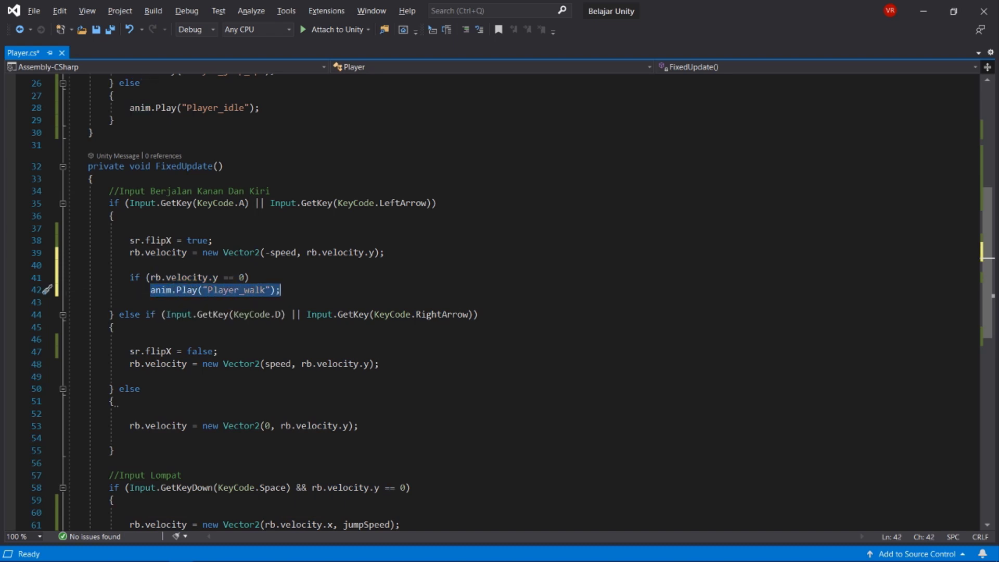
key("End")
key("Return")
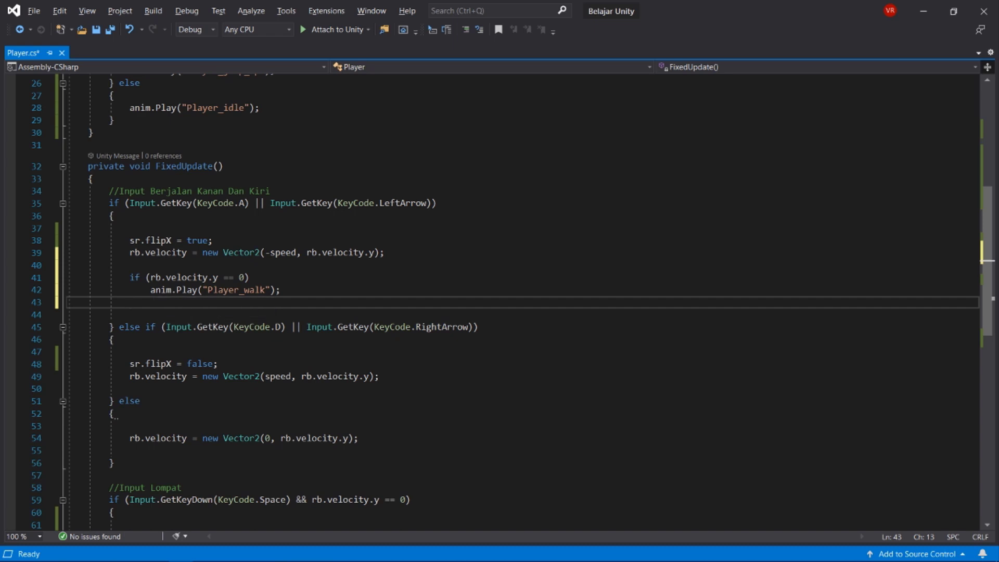
- Remove the empty line under the walk call and select the grounded walk check lines
left_click(129, 277)
left_click_drag(129, 278, 275, 290)
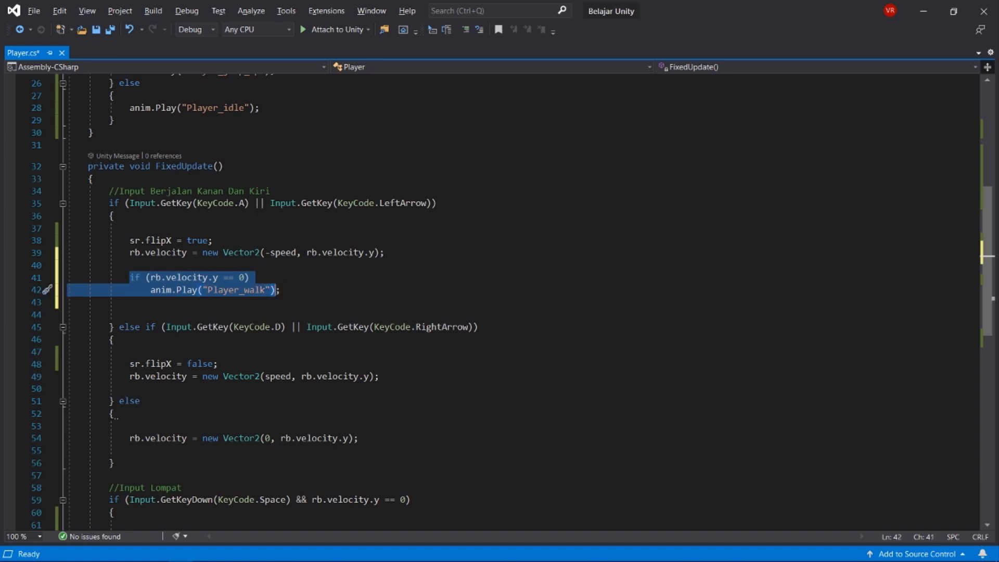
left_click(258, 302)
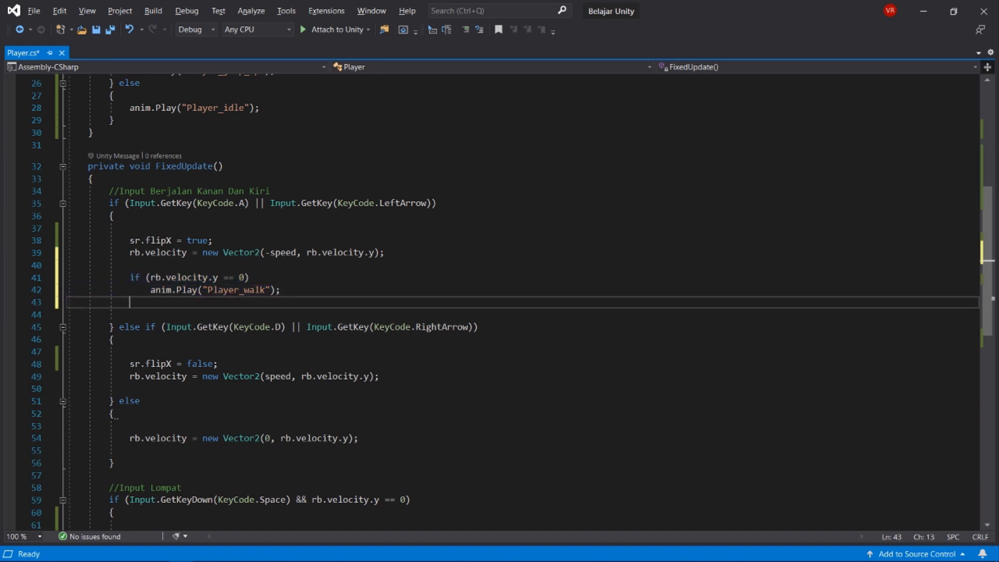
key("BackSpace")
key("BackSpace")
key("BackSpace")
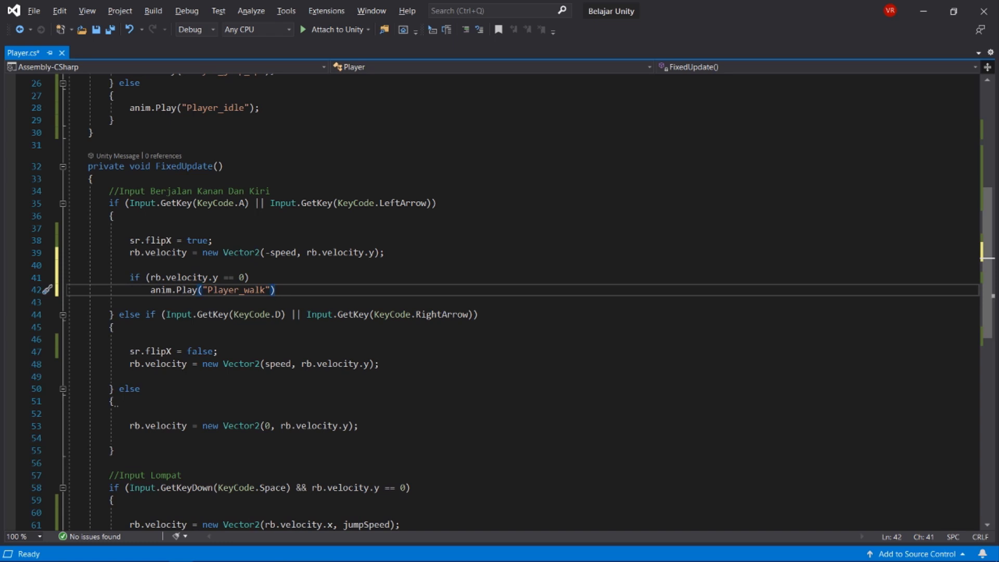
type(";")
left_click(279, 289)
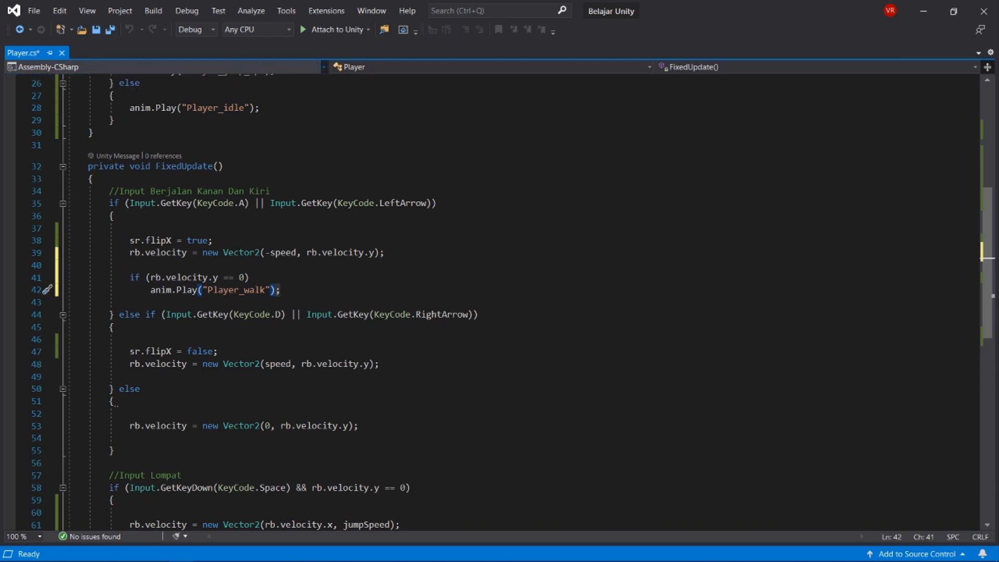
key("alt+Down")
left_click_drag(280, 289, 129, 277)
key("ctrl+c")
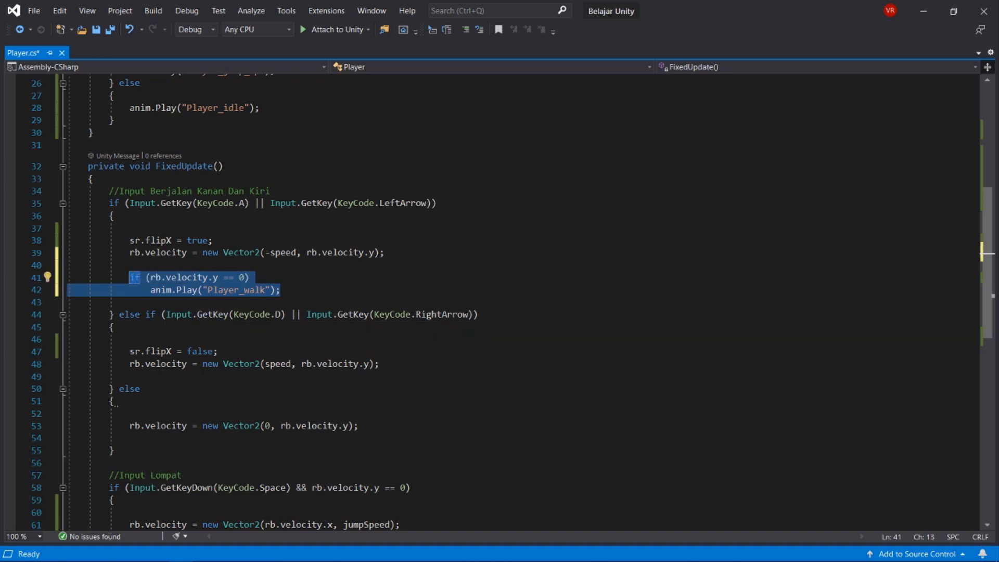
- Paste the grounded Player_walk check after the right-branch velocity line and save Player.cs
left_click(381, 364)
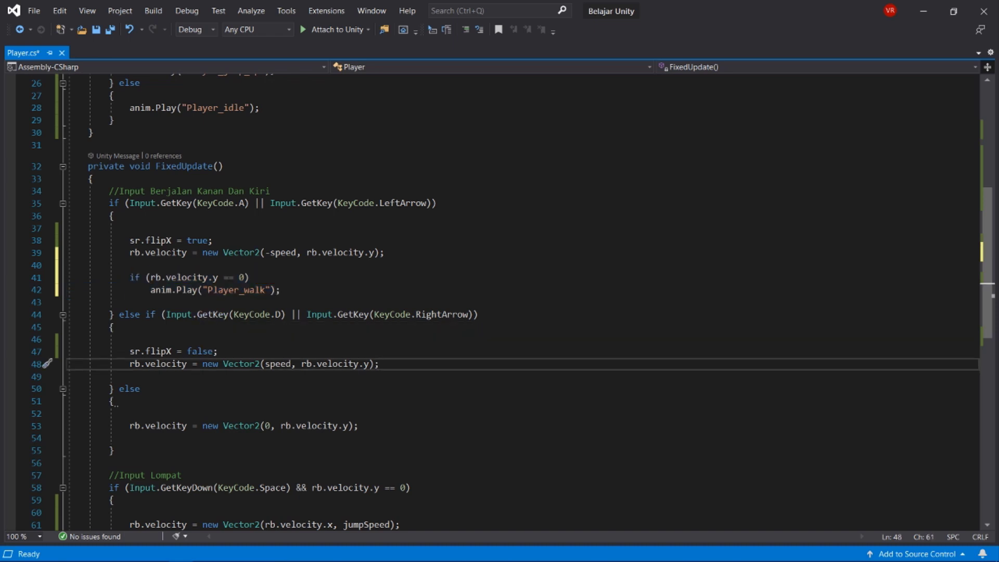
key("Return")
key("Return")
key("ctrl+v")
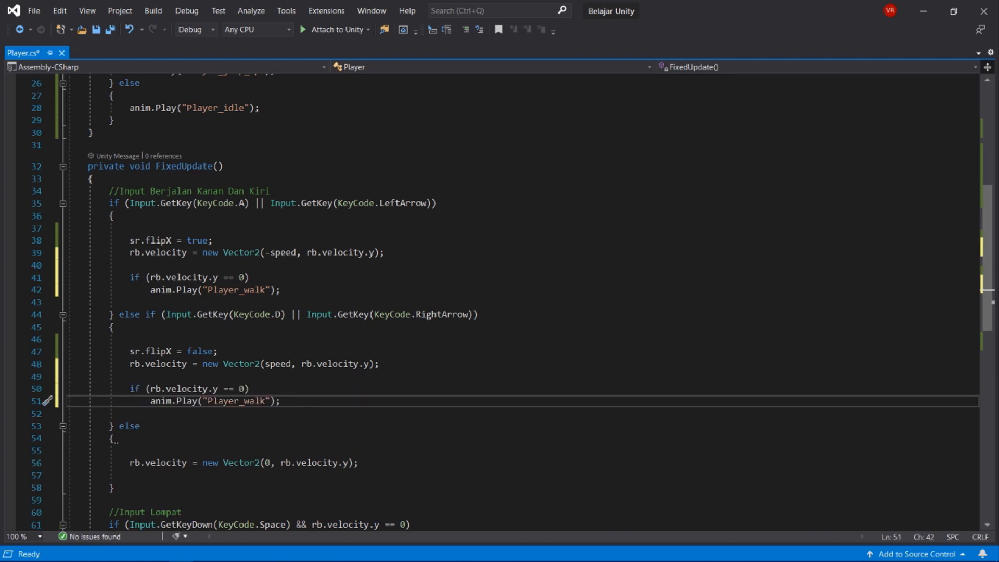
key("ctrl+s")
key("alt+Tab")
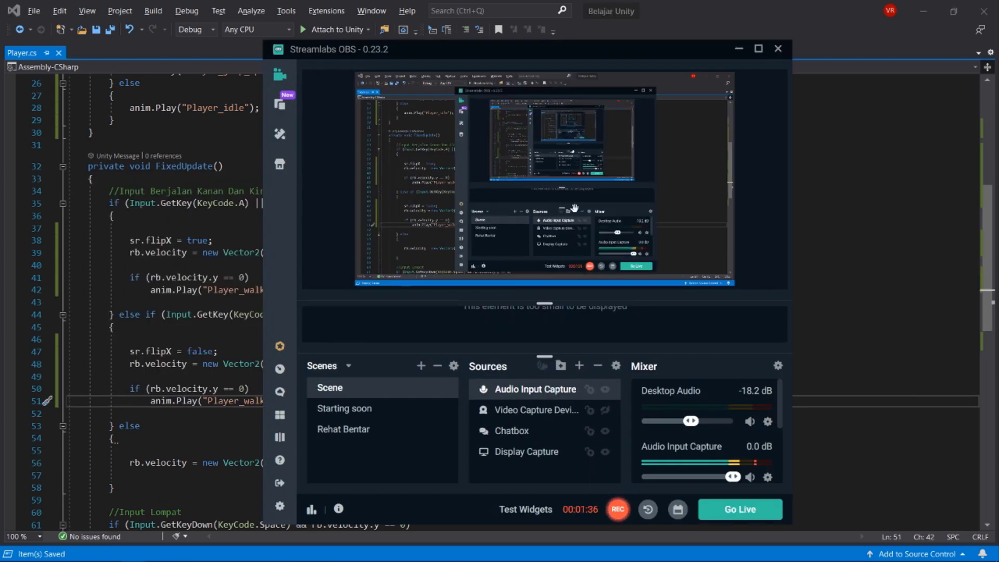
- Minimize the recorder, switch to the Unity editor and enter Play mode
left_click(738, 49)
key("alt+Tab")
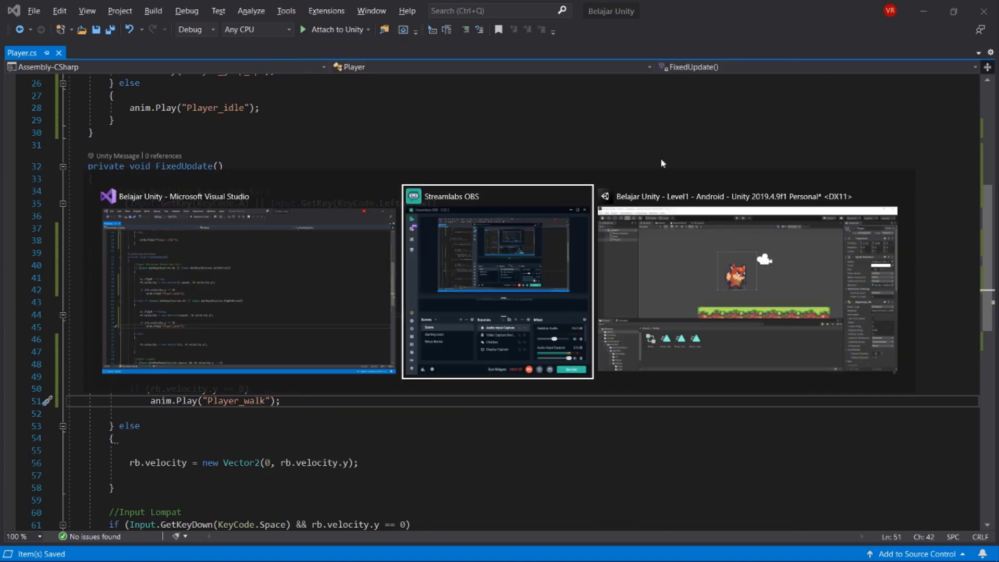
key("Tab")
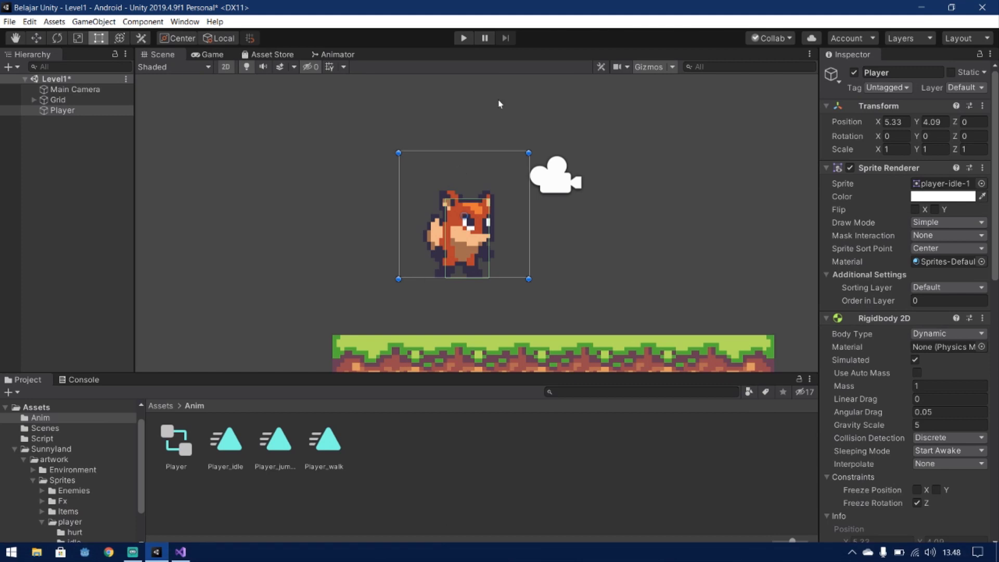
left_click(463, 39)
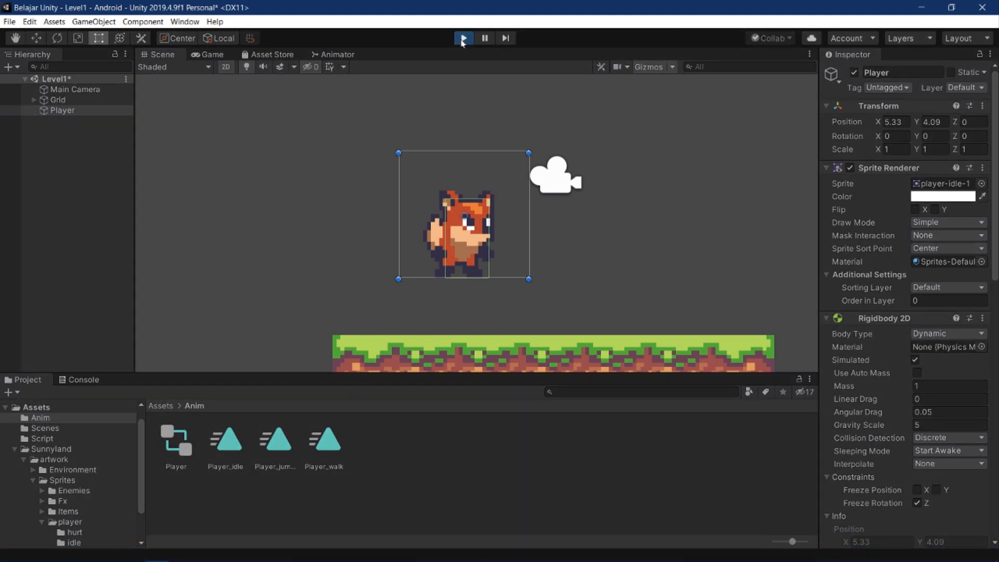
- Walk and jump the fox left and right, then stop Play mode and return to Player.cs
key("Right")
key("space")
key("Left")
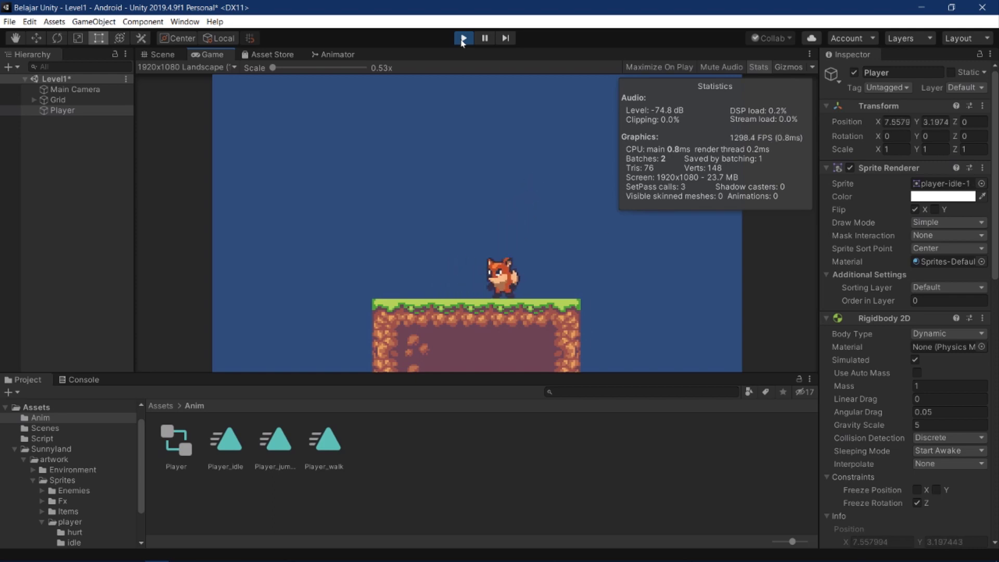
key("Right")
key("Left")
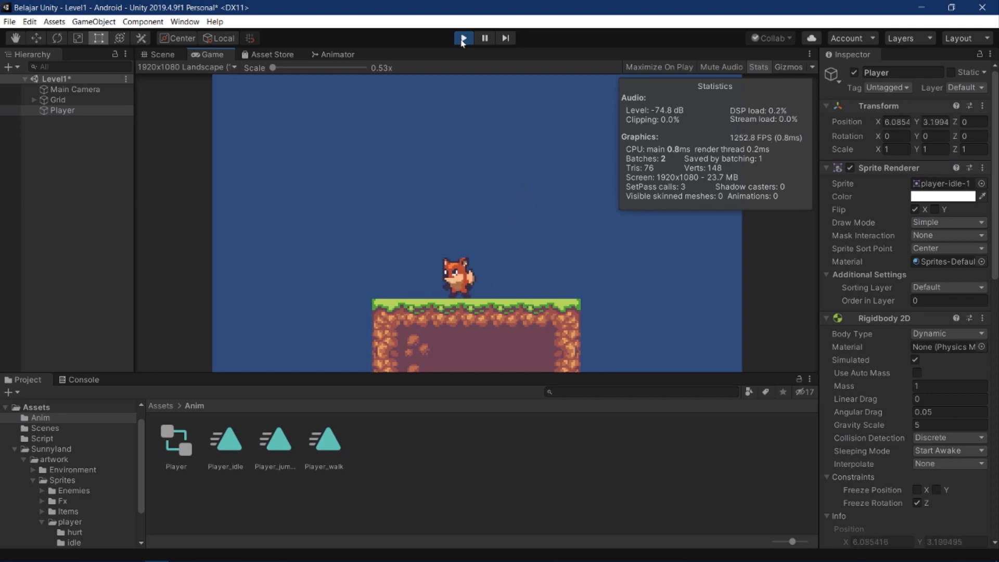
key("Right")
key("Left")
key("Right")
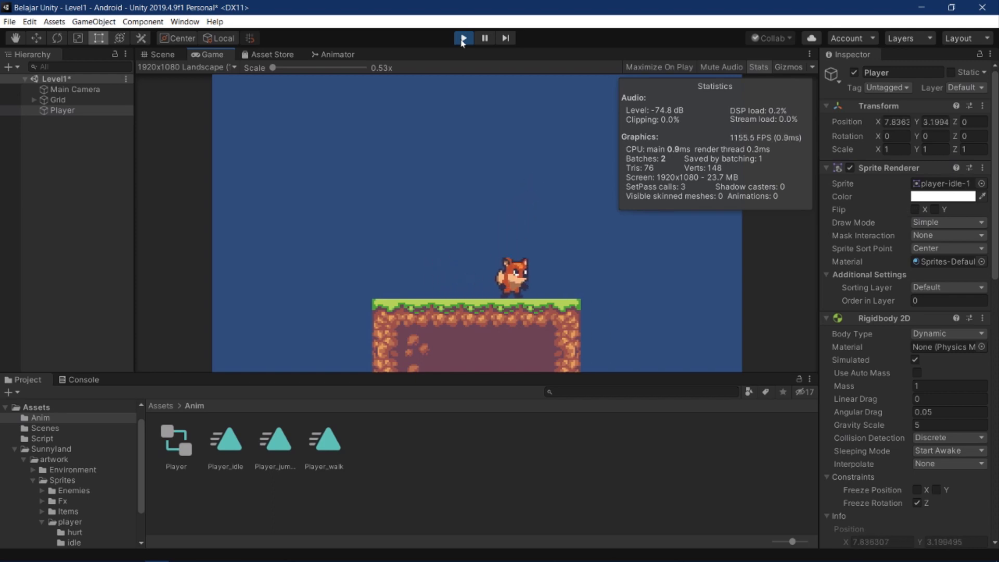
key("Left")
key("Right")
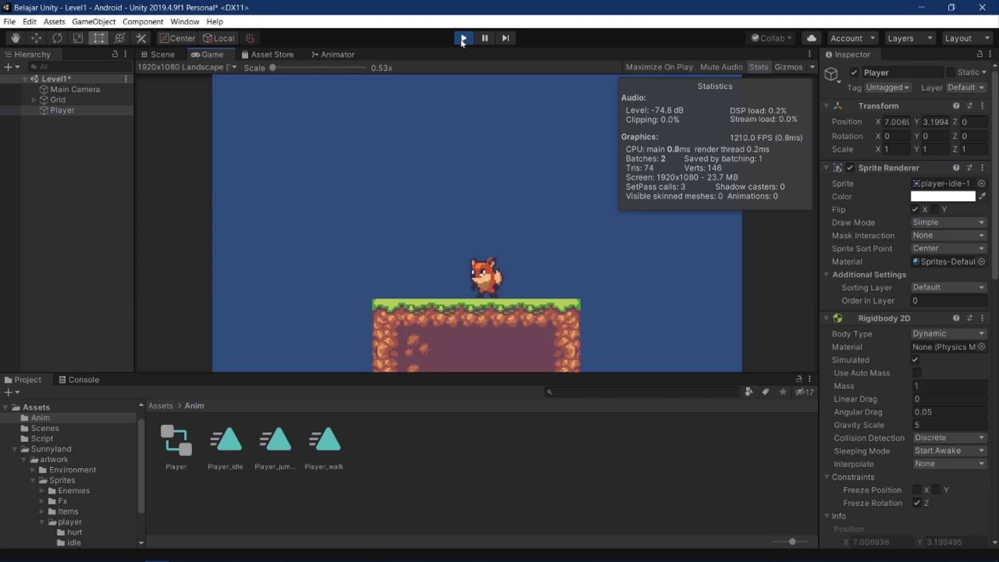
left_click(462, 39)
key("alt+Tab")
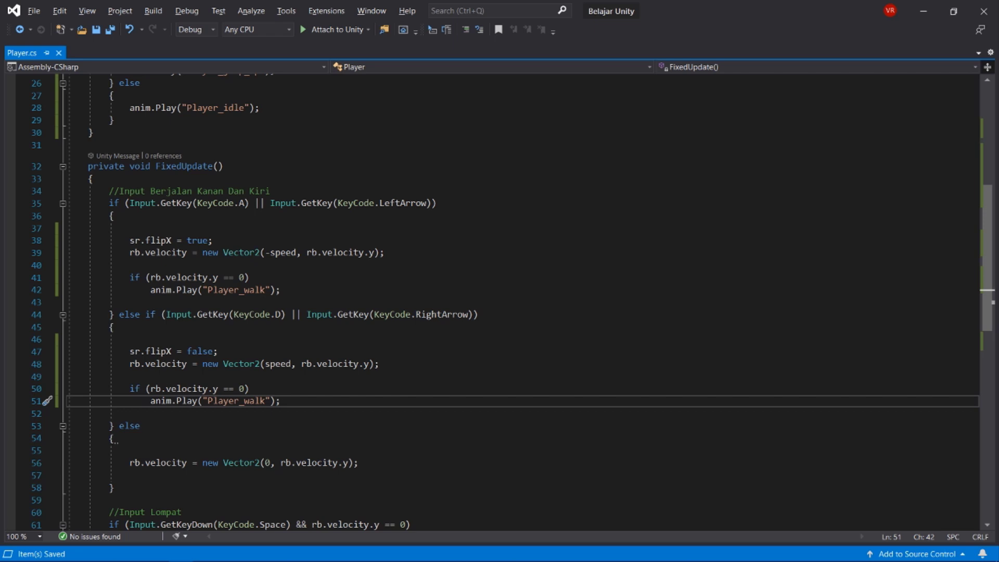
key("alt+Tab")
key("alt+Tab")
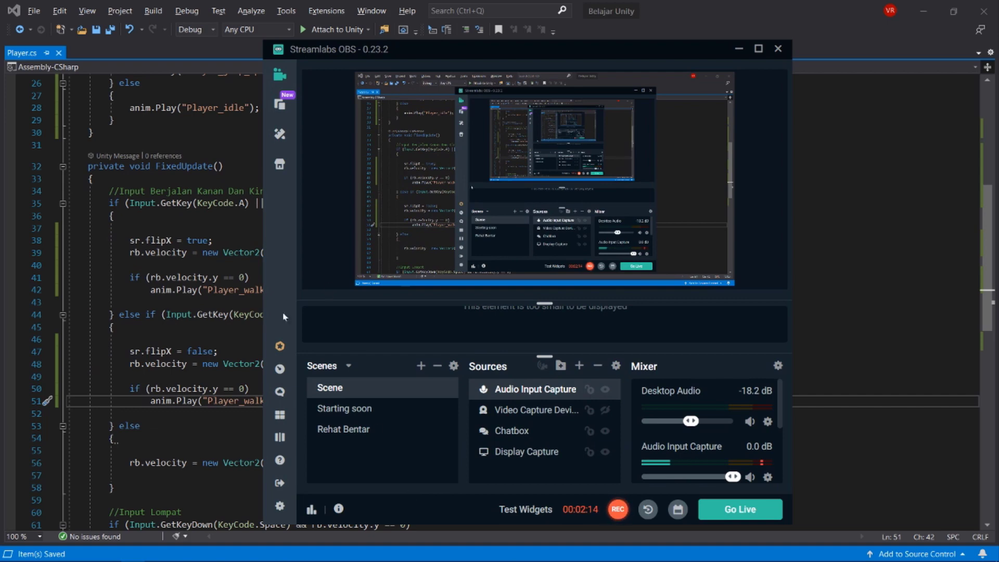
left_click(140, 426)
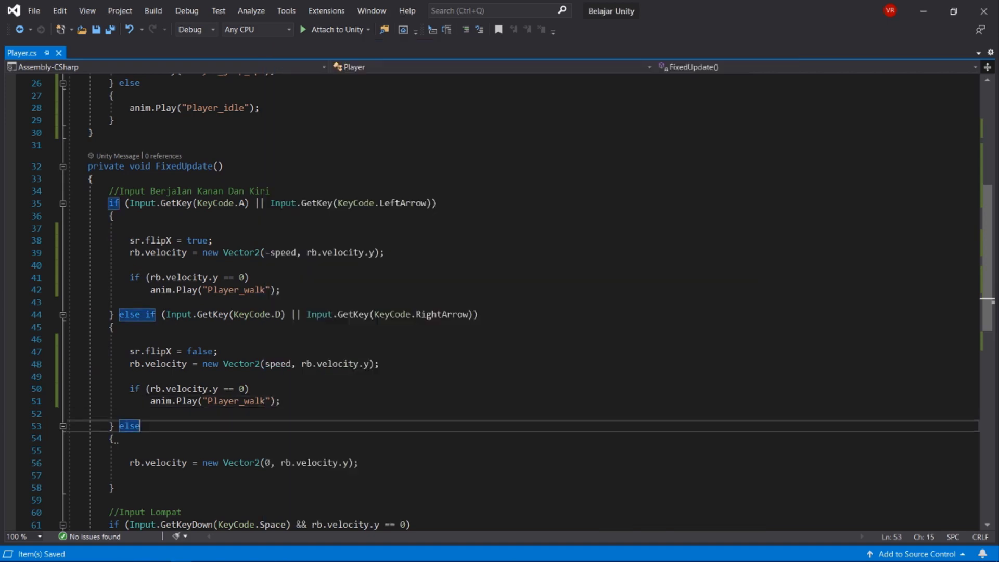
left_click(280, 400)
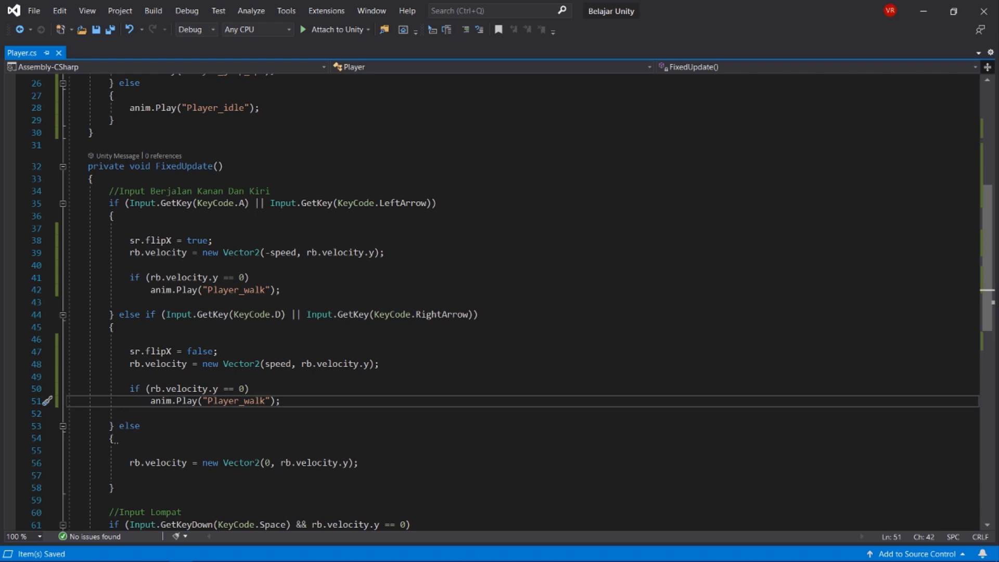
- Delete the jump/idle if-else block inside Update()
scroll(500, 302, "up", 6)
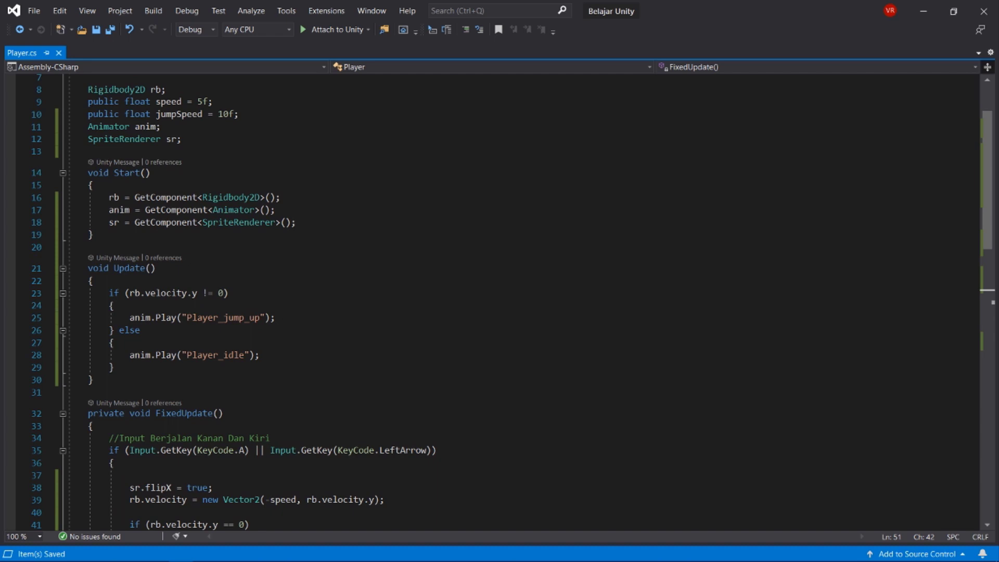
left_click(259, 355)
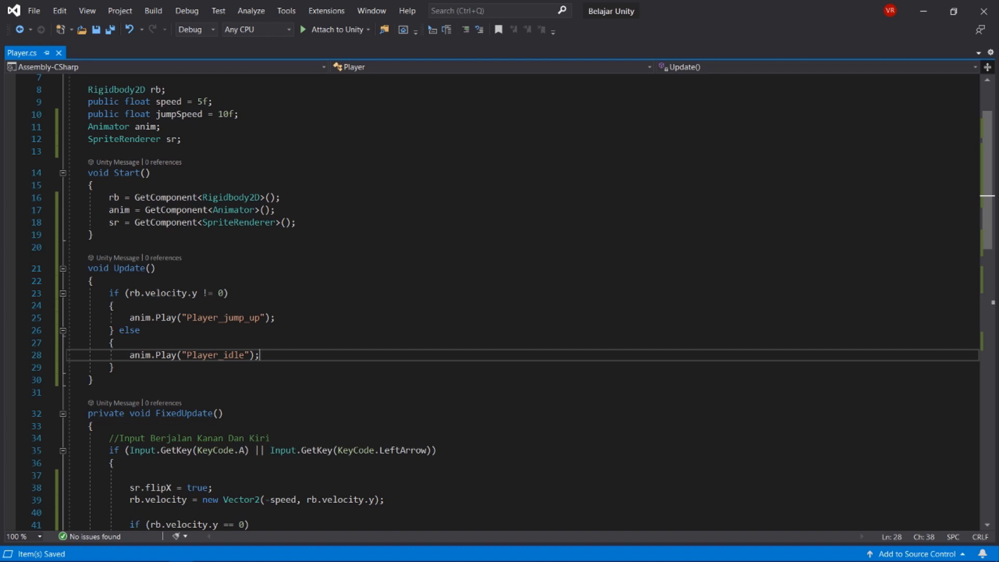
mouse_move(114, 367)
left_mouse_down()
mouse_move(119, 330)
mouse_move(68, 293)
left_mouse_up()
key("Delete")
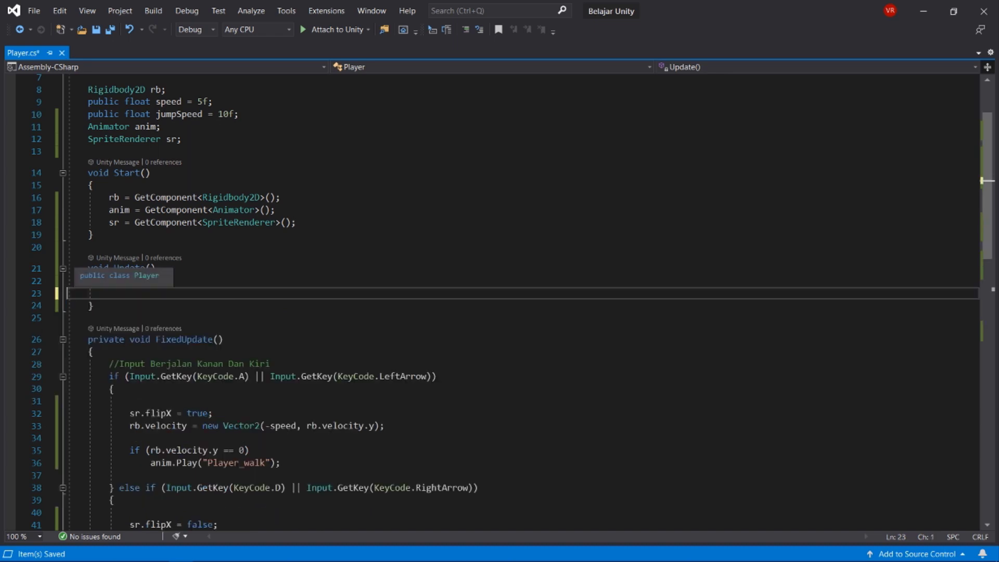
key("BackSpace")
key("Return")
- Write an empty 'if (rb.velocity.y == 0) {' block in its place
type("if (")
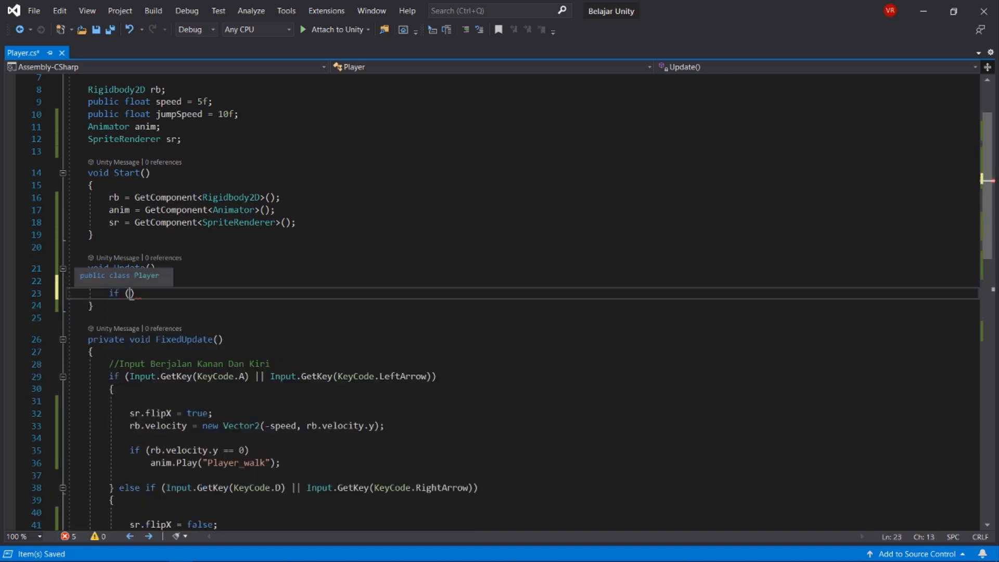
type("rb.ve")
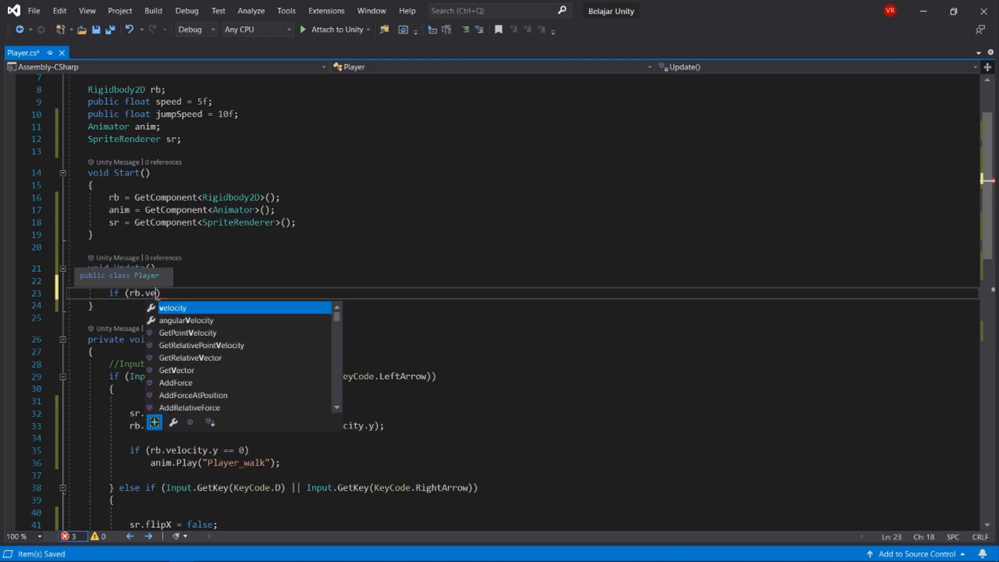
type("lo")
key("Tab")
type(".")
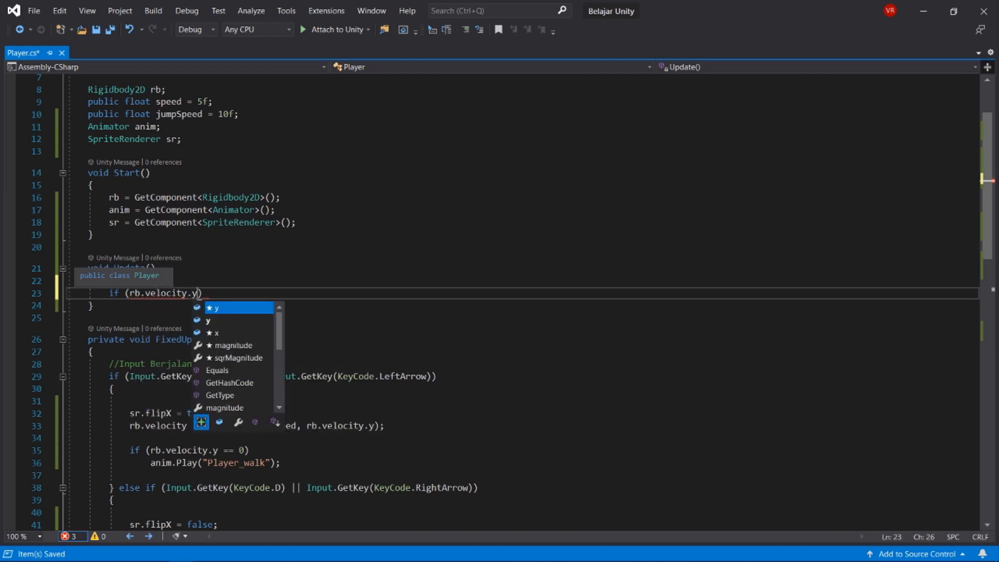
type("y == 0)")
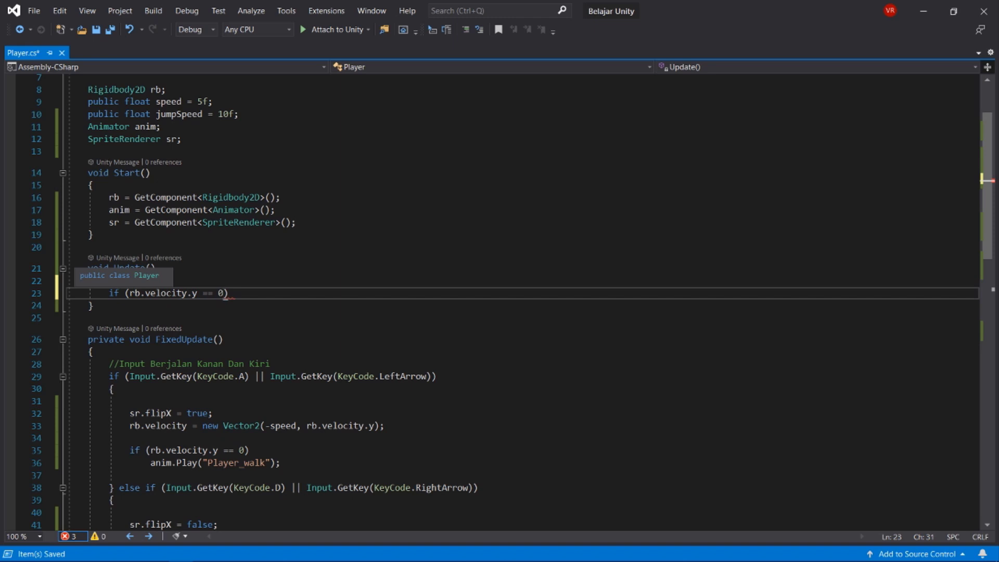
type(" {")
key("Return")
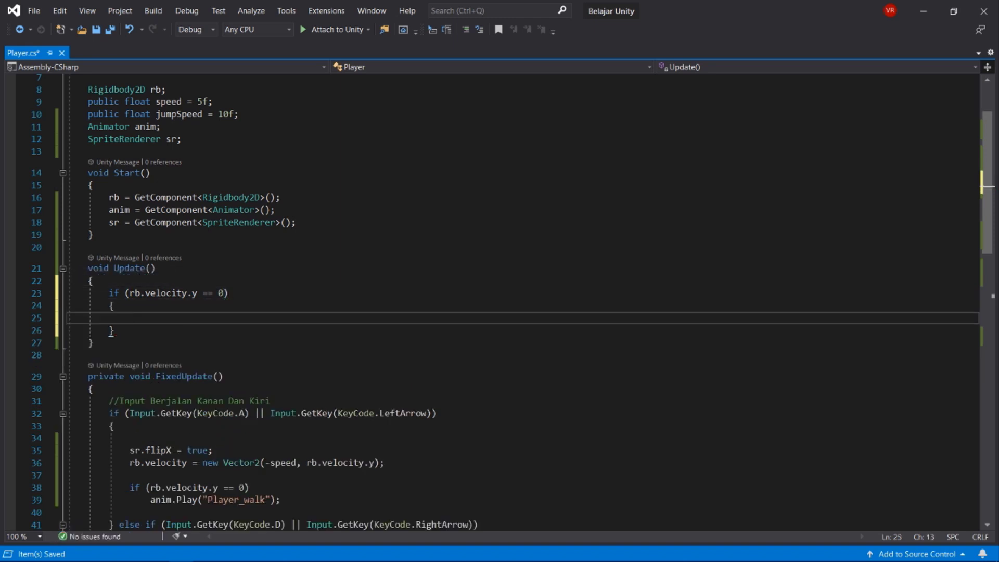
left_click(181, 139)
- Declare 'bool Grounded;' on a new line below the SpriteRenderer field
key("Return")
key("Return")
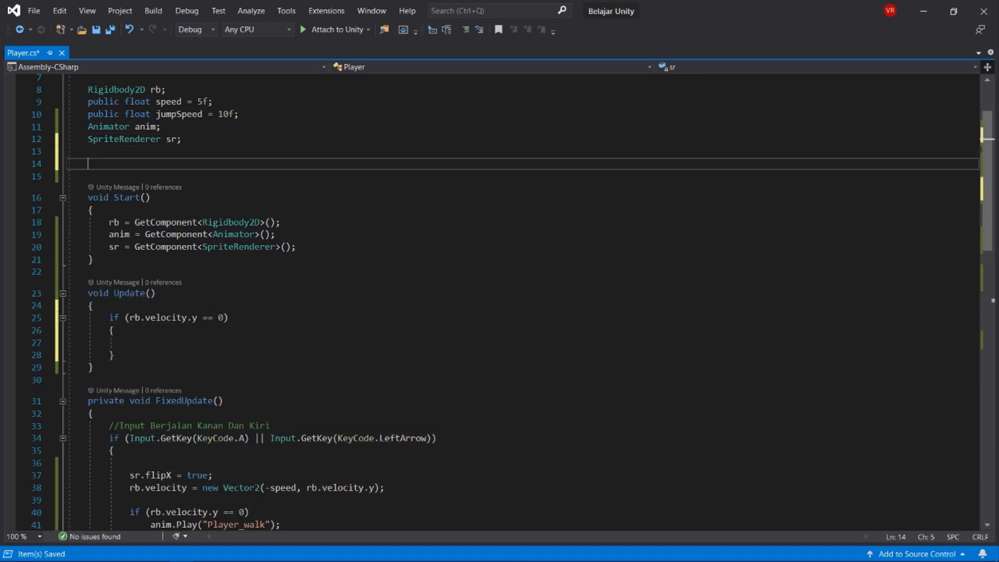
type("bool")
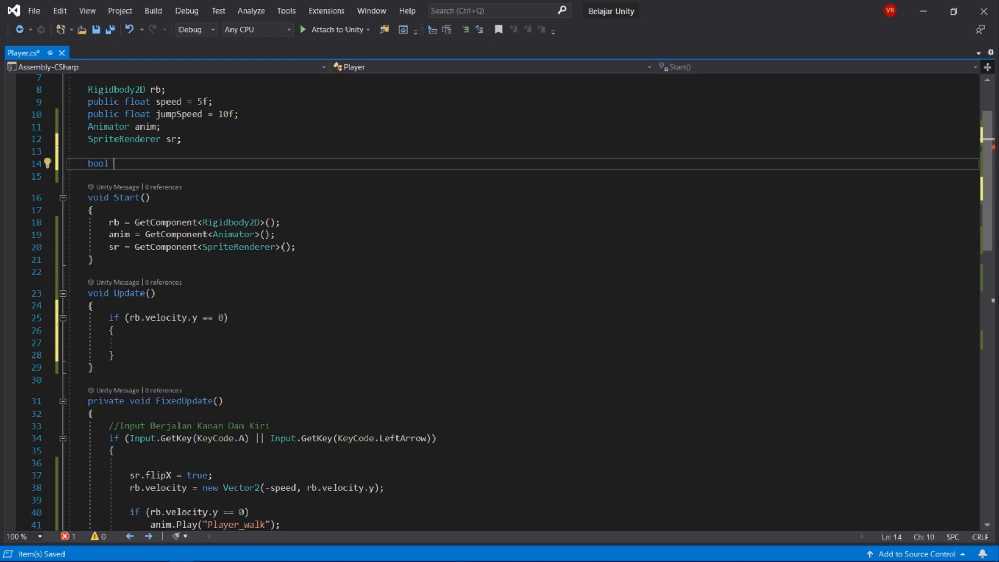
type("Grounded")
type(" =")
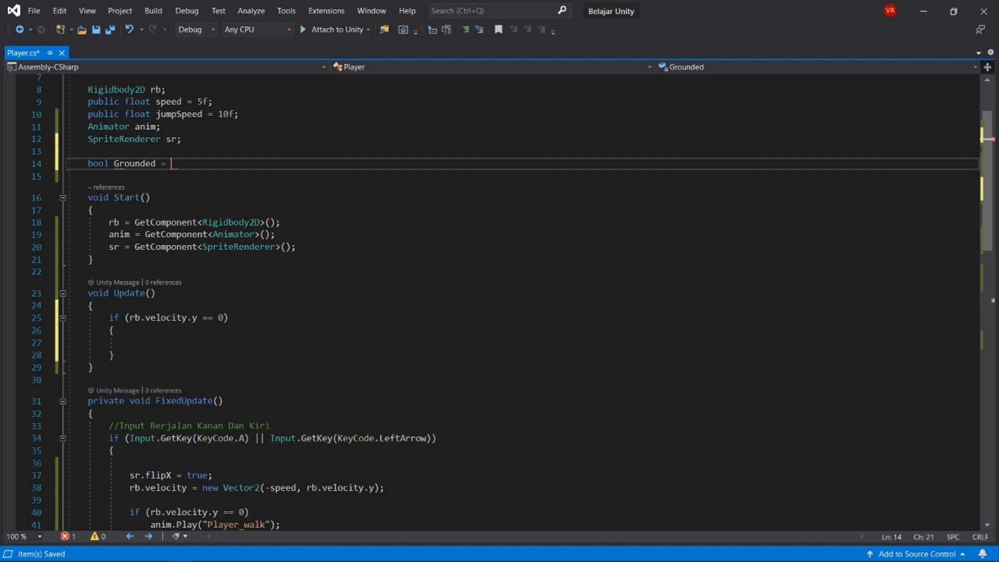
key("BackSpace")
key("BackSpace")
key("BackSpace")
type(";")
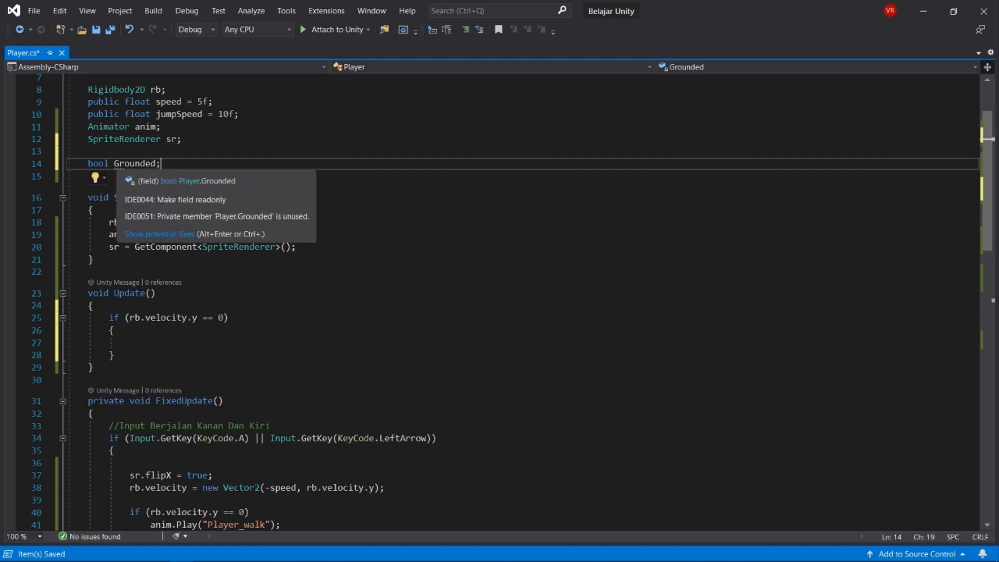
- Check the bool keyword for quick fixes and remove a stray apostrophe from the declaration
double_click(98, 163)
key("ctrl+period")
left_click(98, 163)
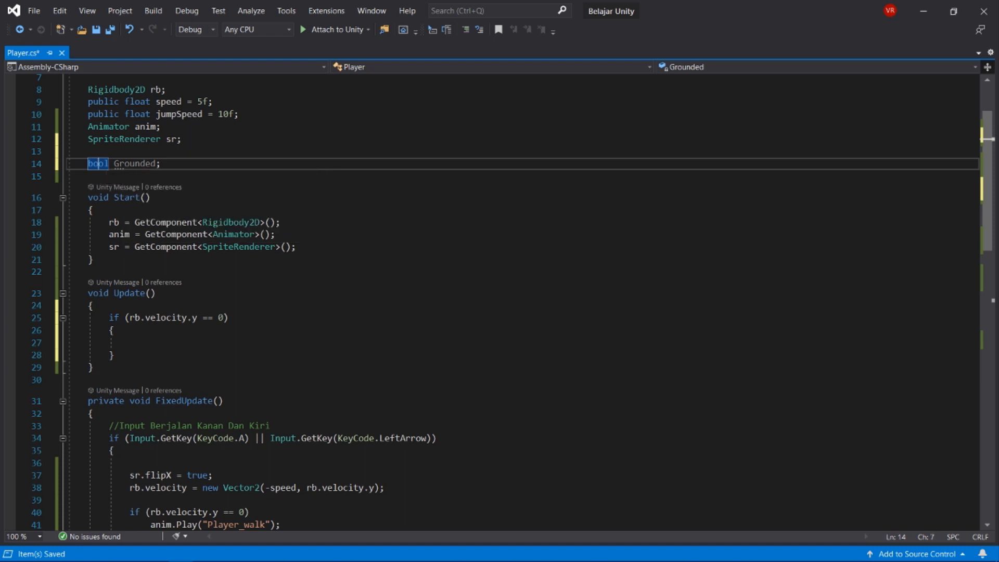
type("'")
key("BackSpace")
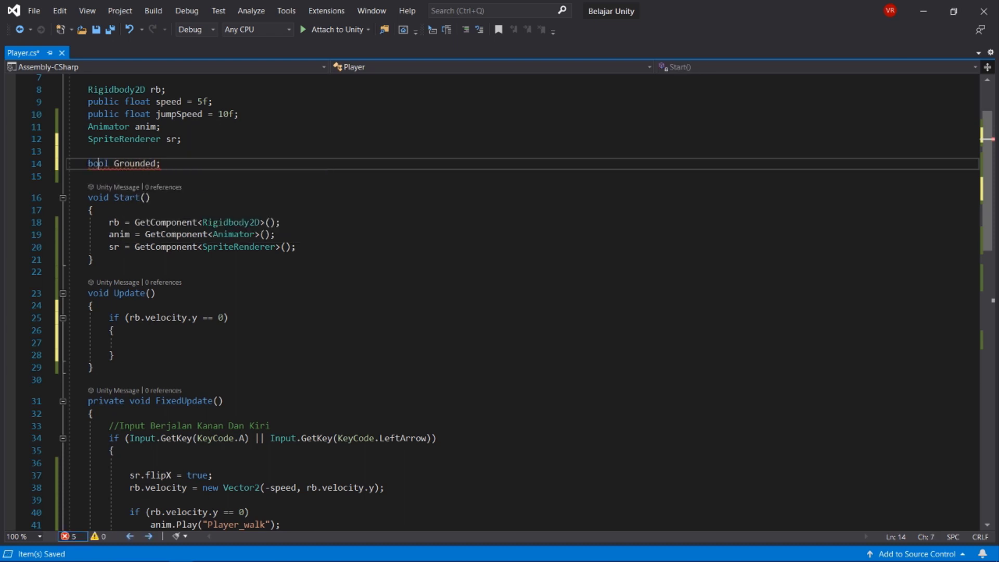
left_click(87, 176)
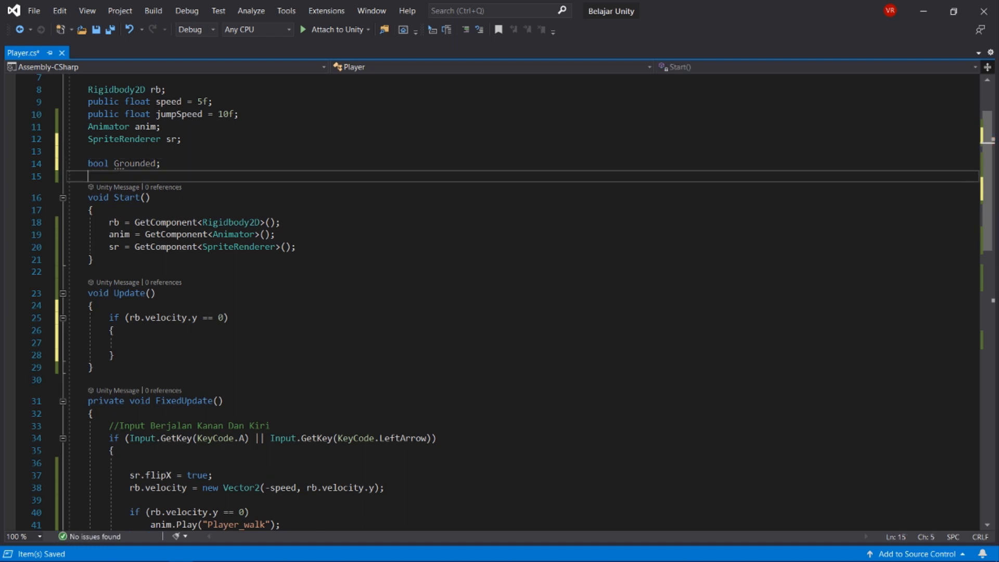
left_click(161, 164)
scroll(520, 302, "down", 2)
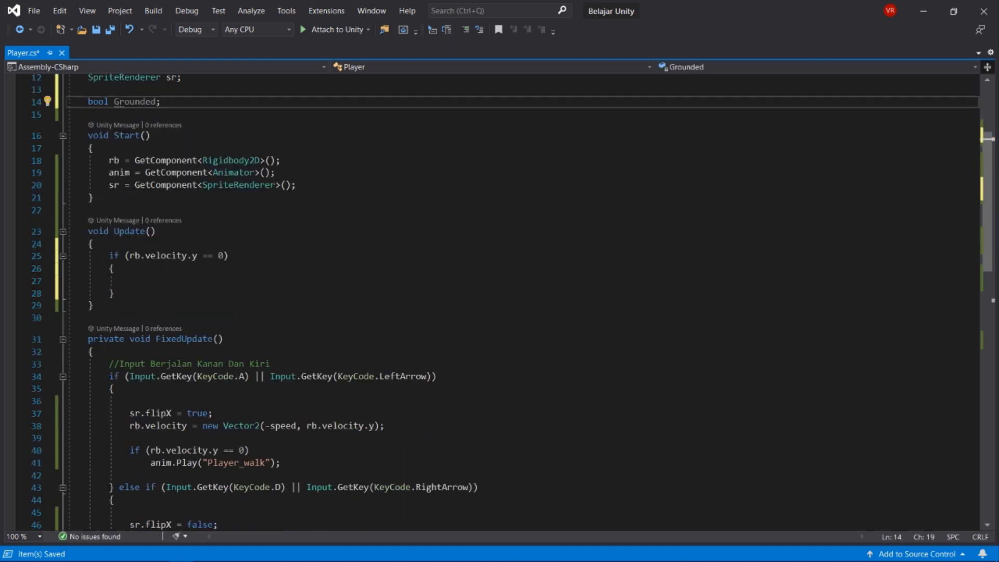
- Write 'Grounded = true;' inside the rb.velocity.y == 0 if block
left_click(129, 281)
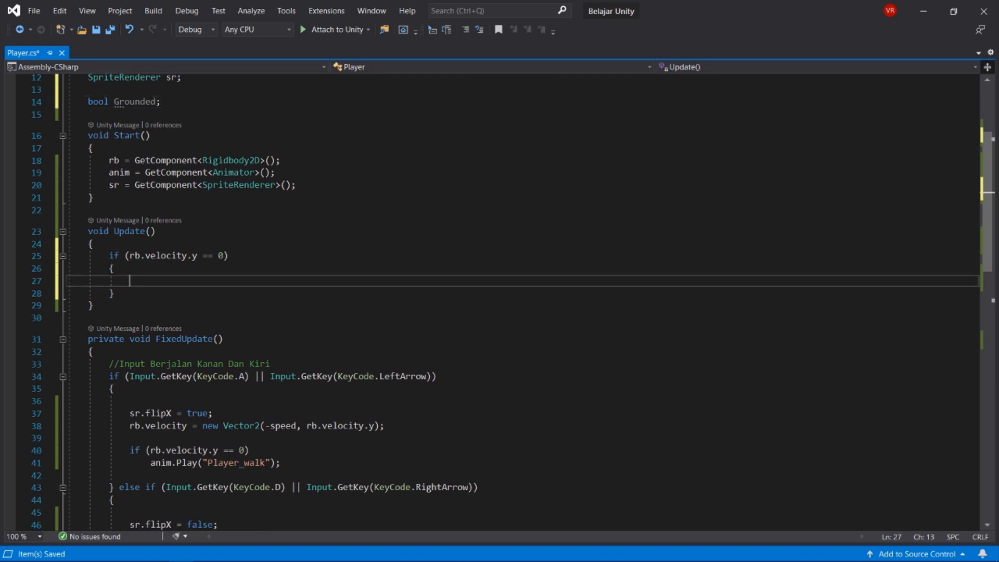
left_click(228, 255)
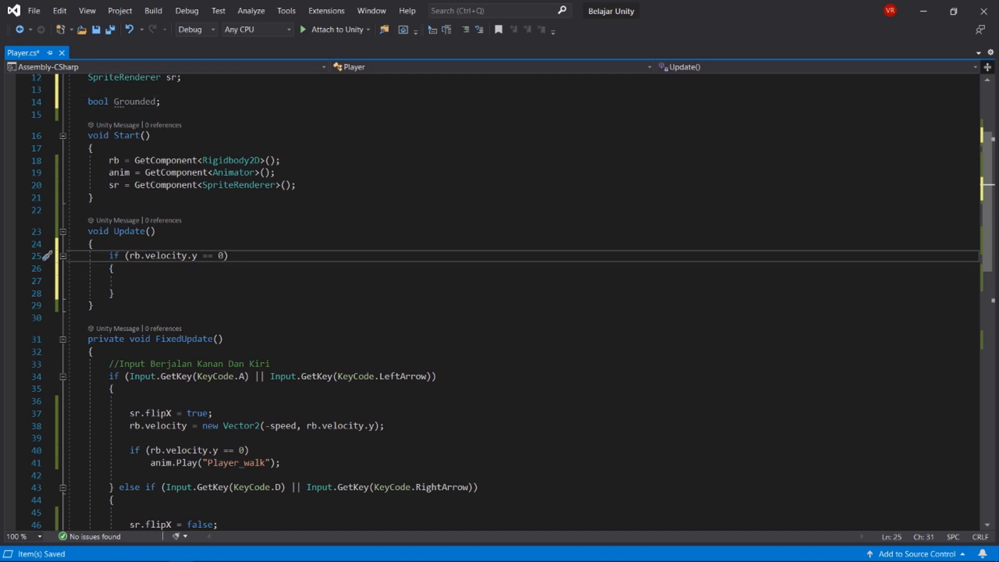
left_click(130, 280)
type("r")
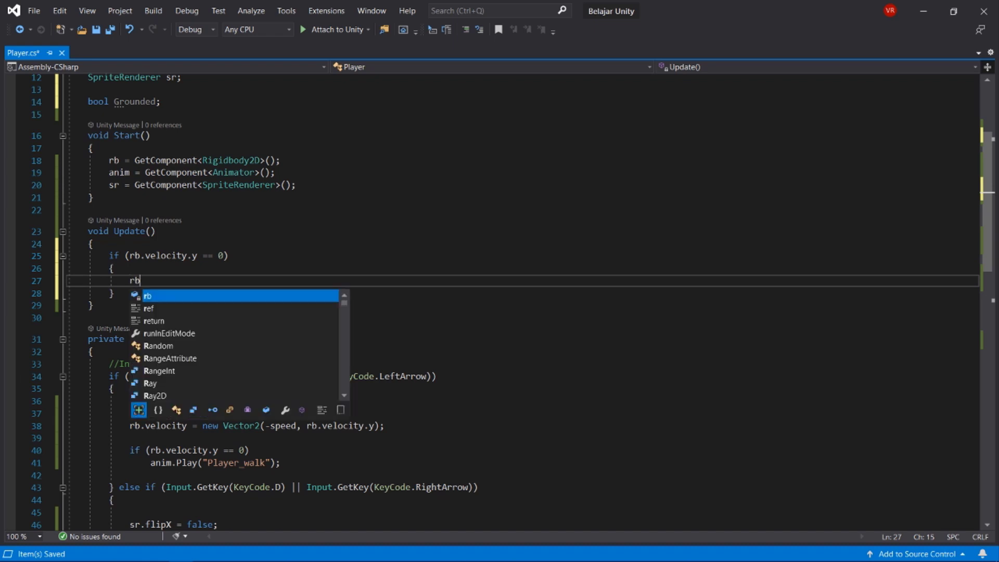
type("b")
key("BackSpace")
key("BackSpace")
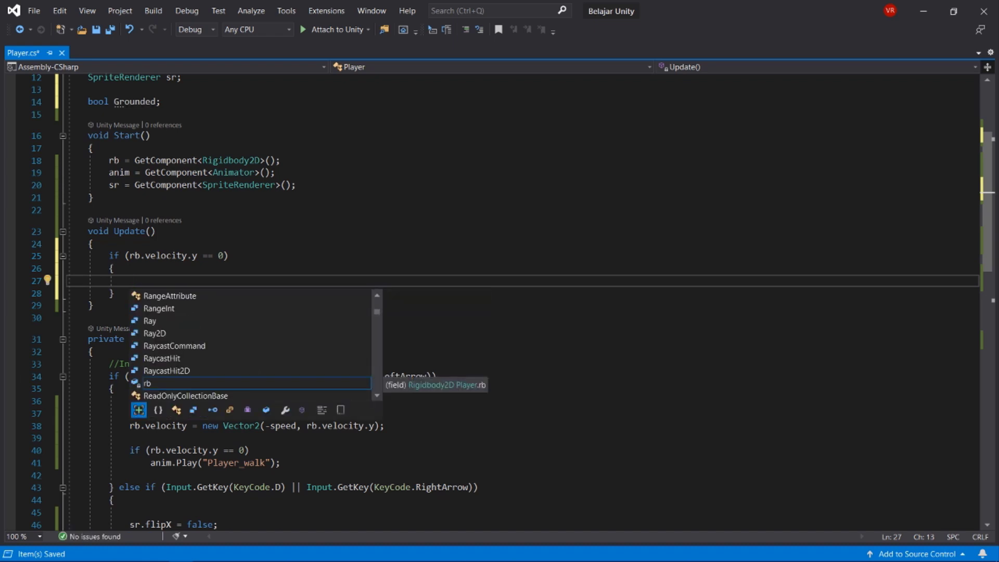
type("Gro")
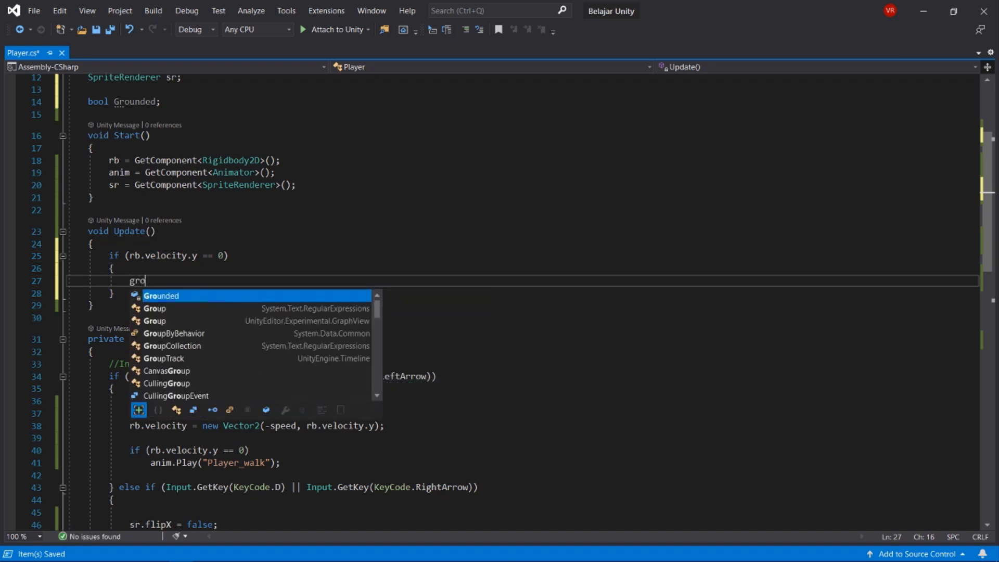
key("Tab")
type("= ")
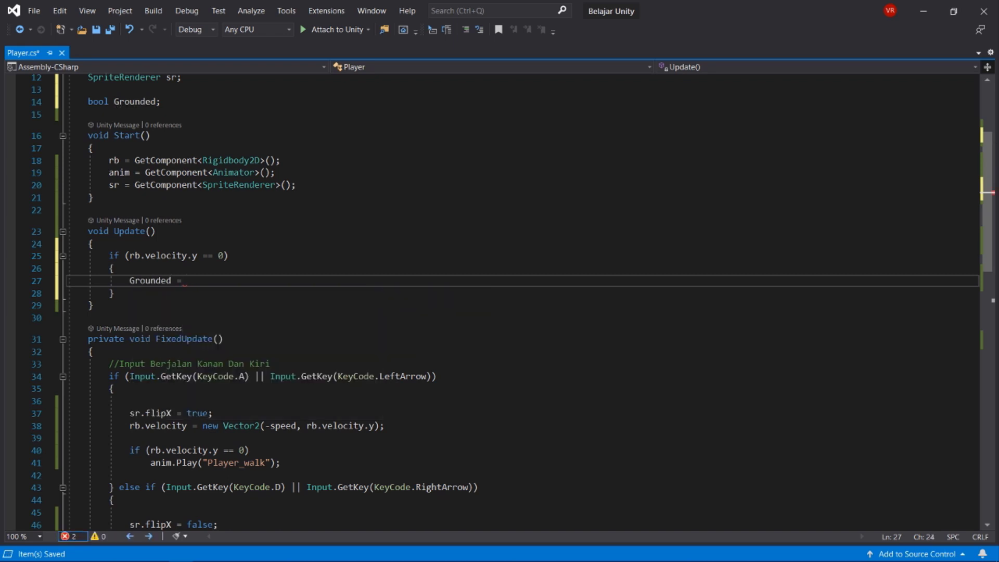
type("tre")
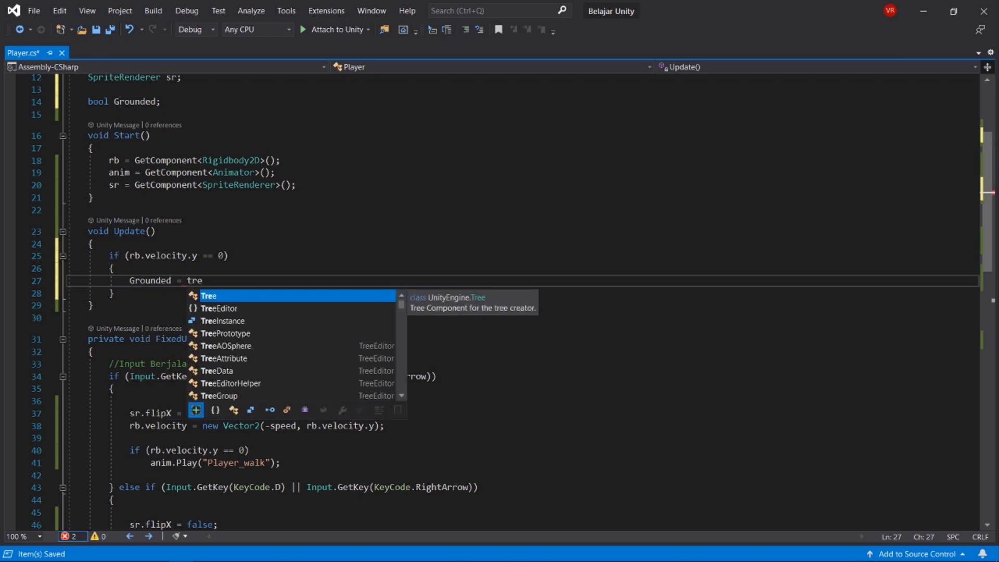
key("BackSpace")
type("ue")
key("Escape")
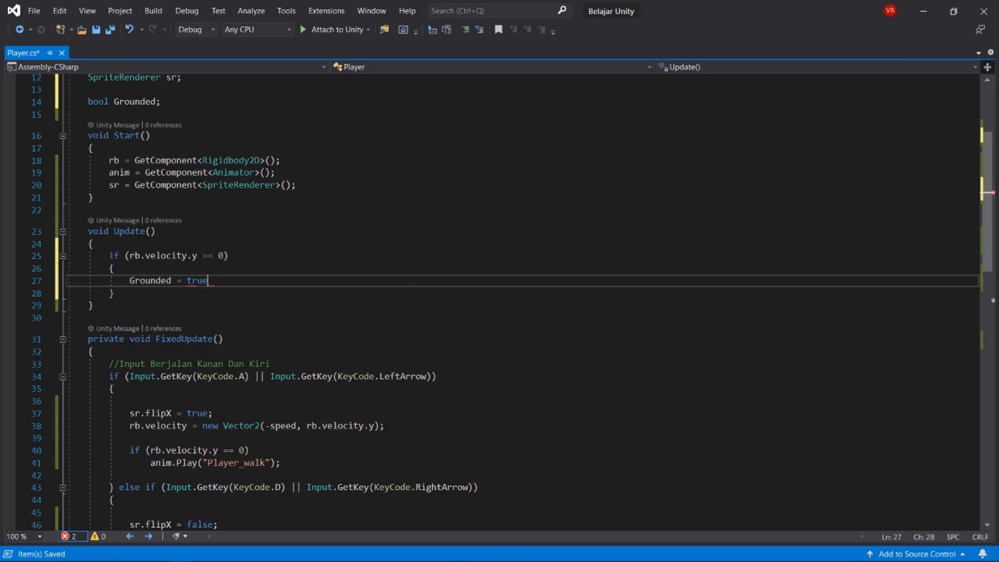
type(";")
- Add an else block after it that sets 'Grounded = false'
left_click(114, 293)
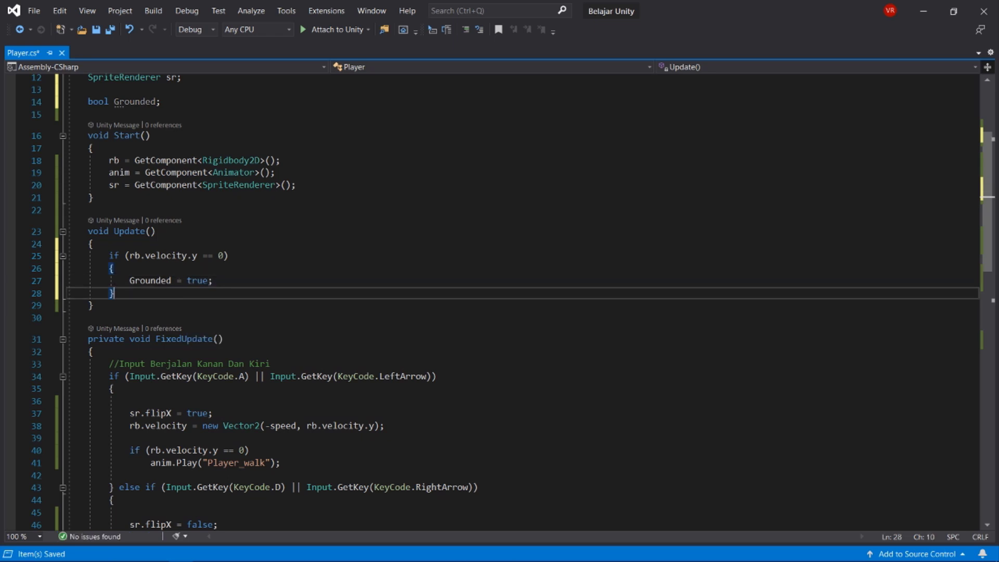
type(" els")
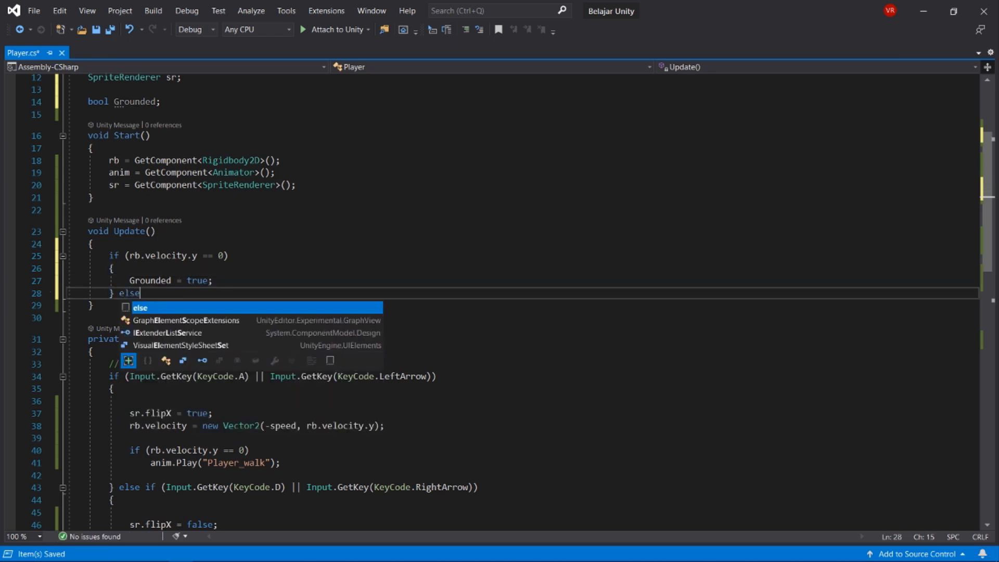
type("e {")
key("Return")
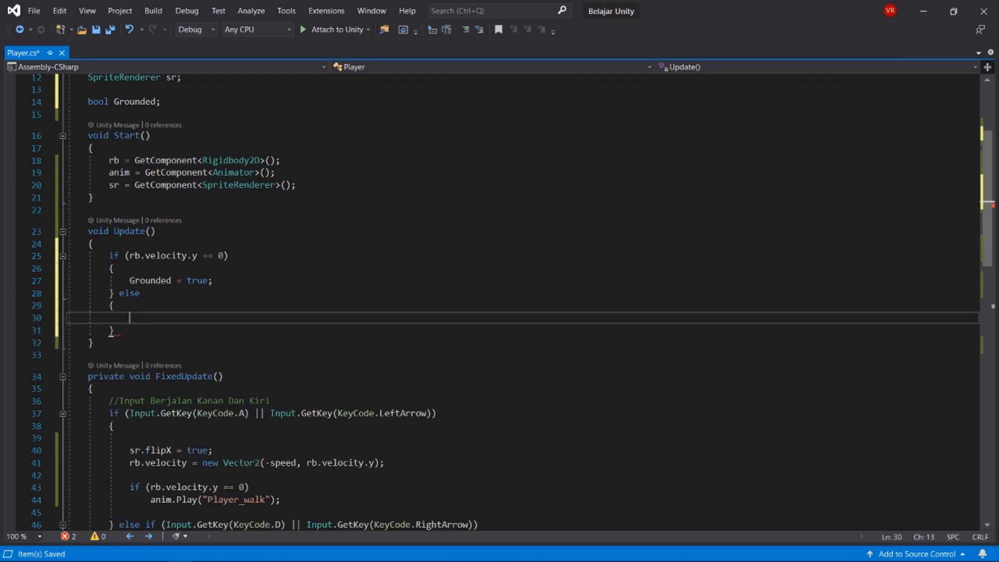
type("grou")
key("Tab")
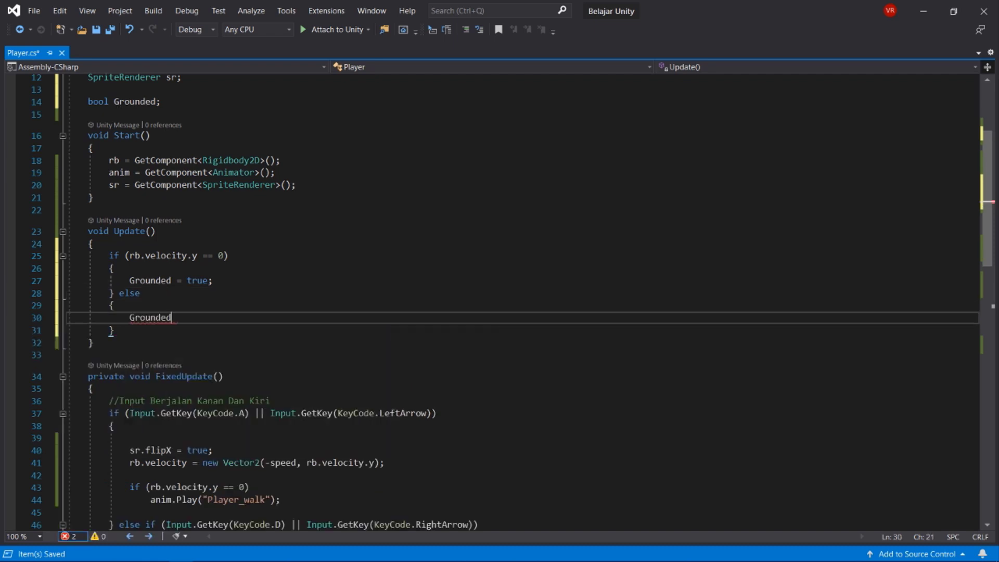
type(" = fa")
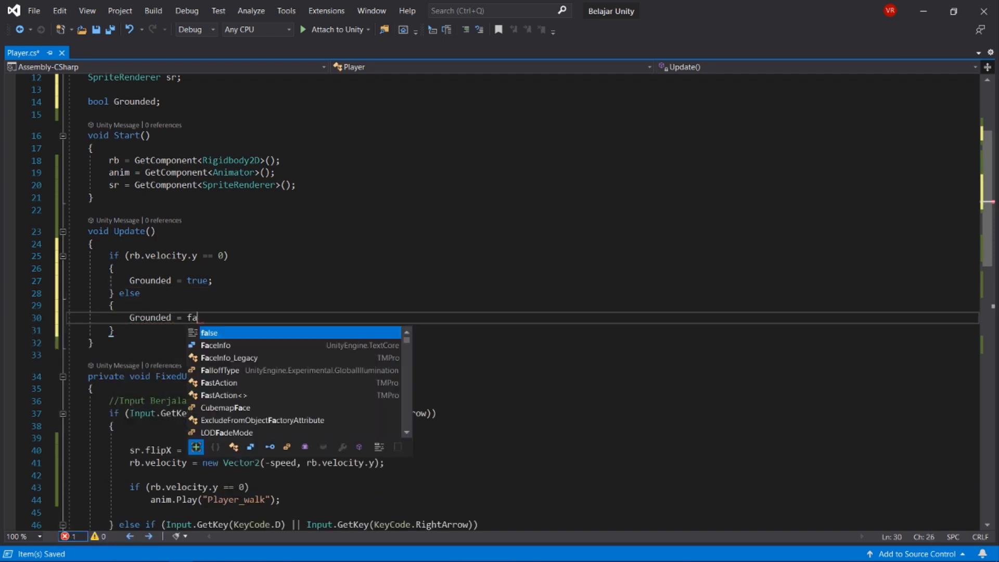
key("Tab")
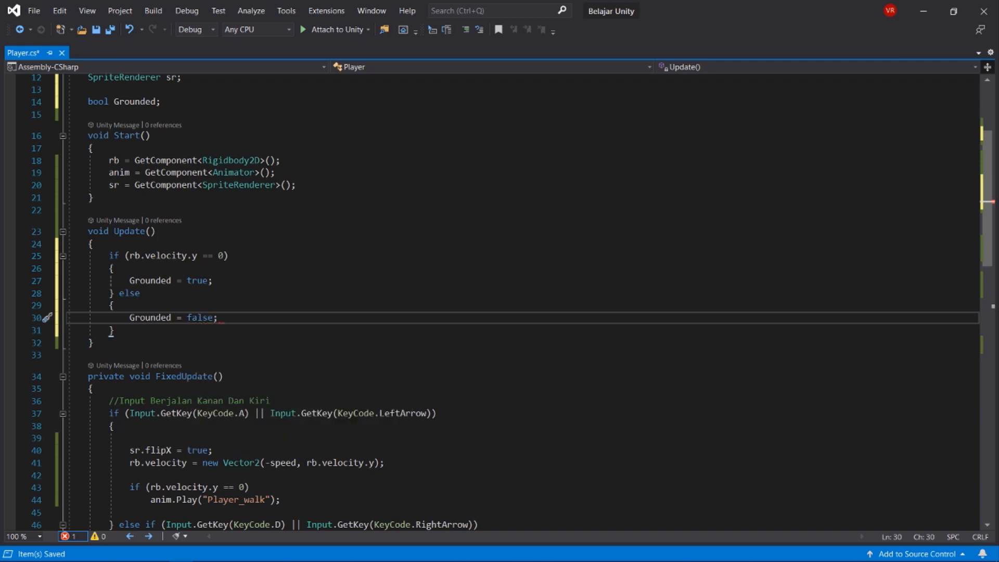
scroll(520, 302, "down", 6)
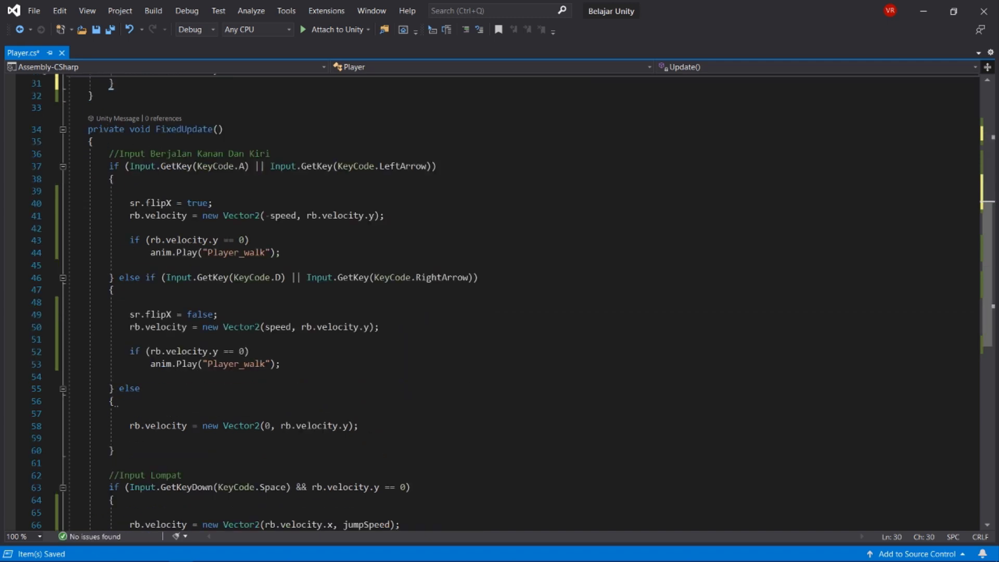
- Change the jump condition to require Grounded instead of rb.velocity.y == 0
scroll(520, 301, "down", 2)
left_click(405, 425)
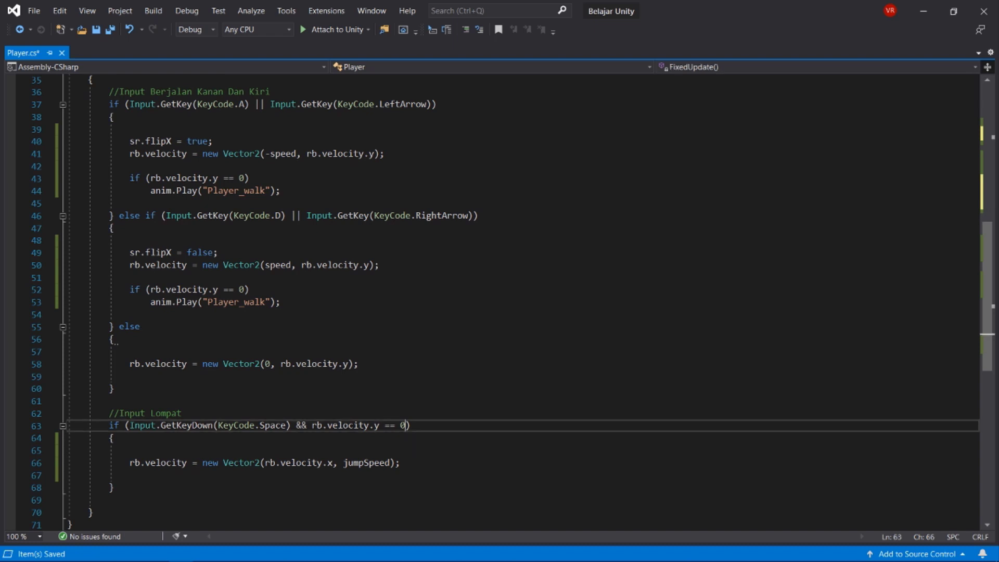
key("BackSpace")
key("BackSpace")
key("BackSpace")
key("BackSpace")
key("BackSpace")
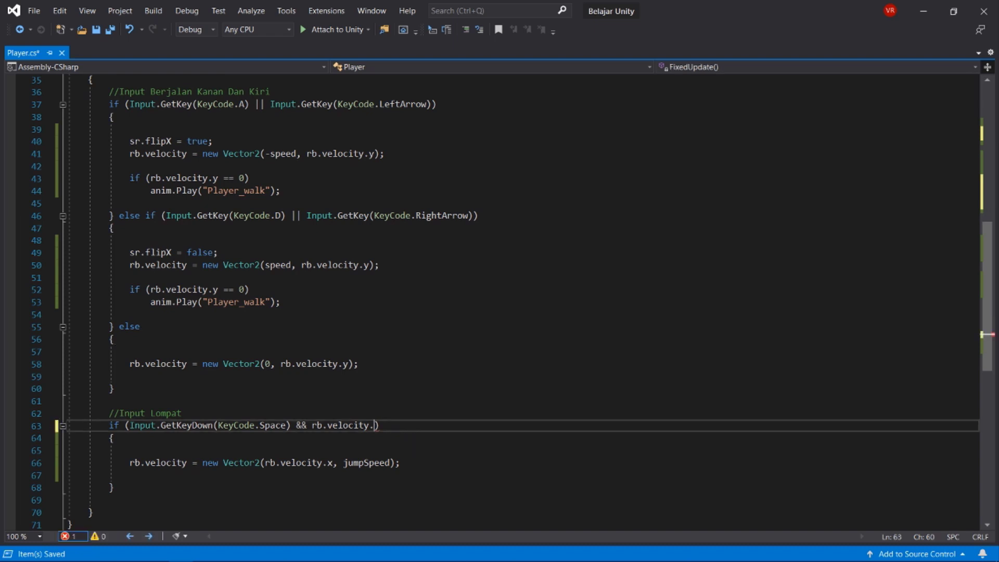
key("BackSpace")
key("BackSpace")
key("ctrl+BackSpace")
key("ctrl+BackSpace")
key("ctrl+BackSpace")
type("g")
type("r")
key("Tab")
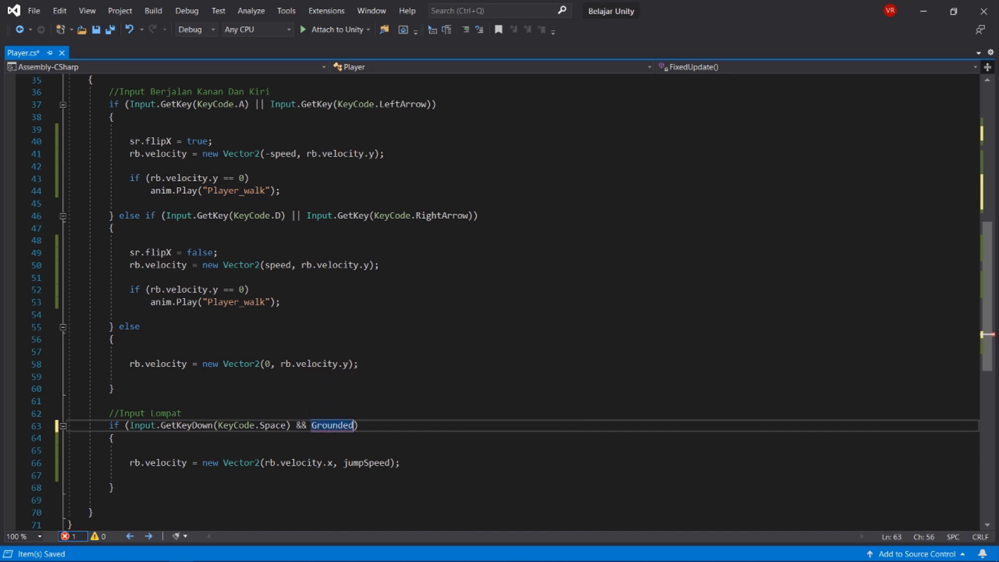
scroll(500, 302, "up", 2)
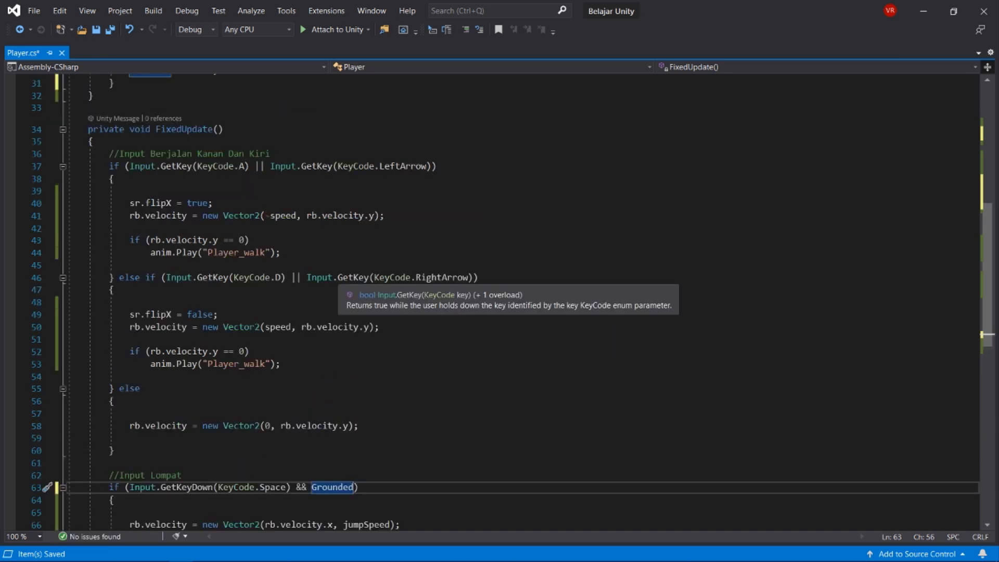
- Replace rb.velocity.y == 0 with Grounded in both right- and left-walk animation conditions
left_click(249, 352)
key("BackSpace")
key("BackSpace")
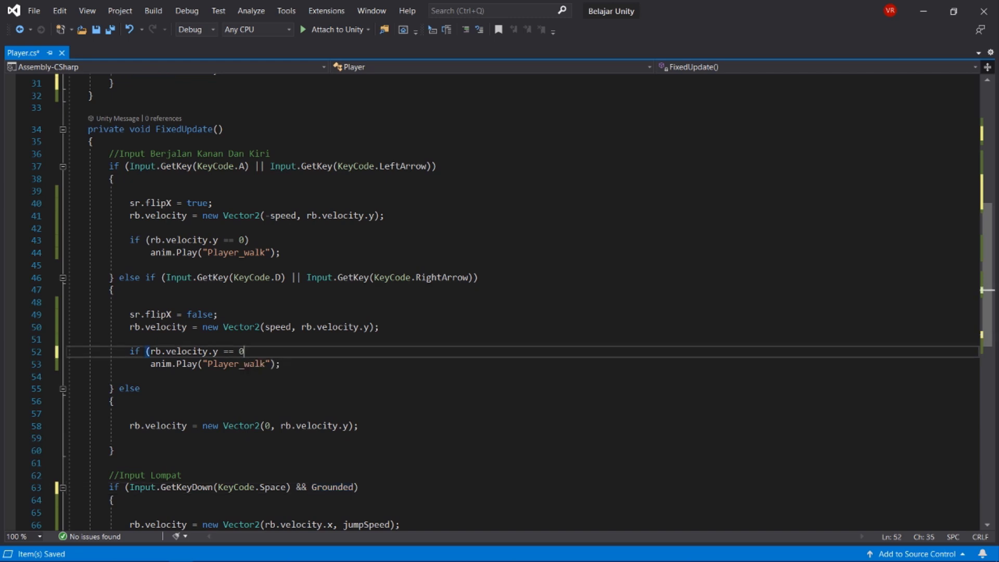
key("BackSpace")
key("BackSpace")
key("BackSpace")
key("BackSpace")
key("BackSpace")
key("BackSpace")
key("BackSpace")
key("BackSpace")
key("BackSpace")
key("BackSpace")
type("(")
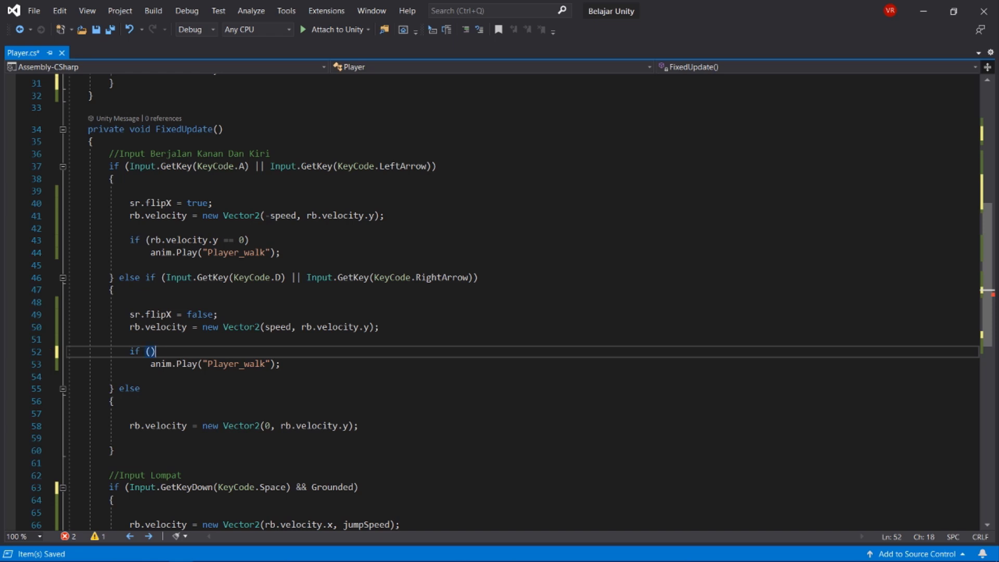
type("gr")
type("e")
key("BackSpace")
type("o")
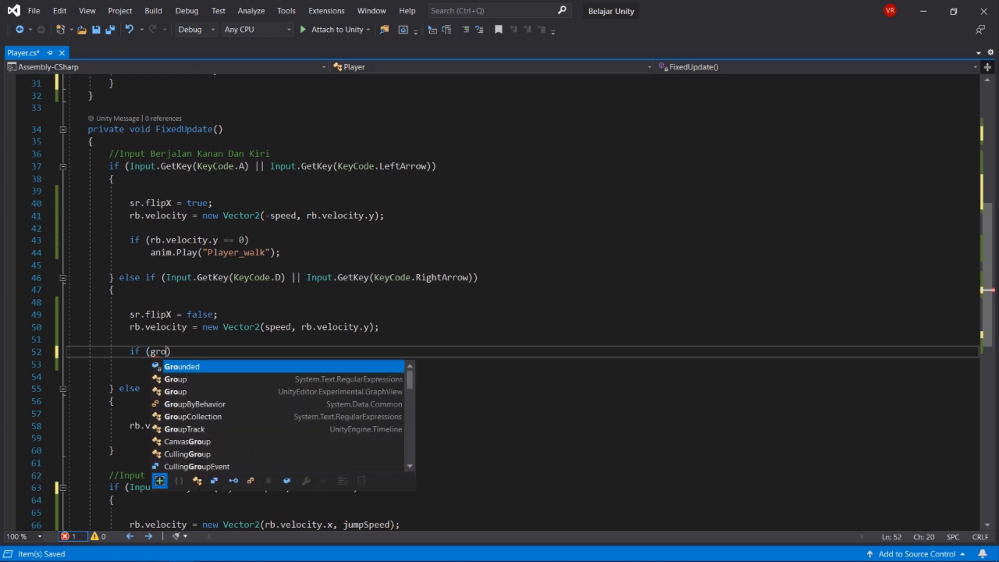
type("u")
key("Tab")
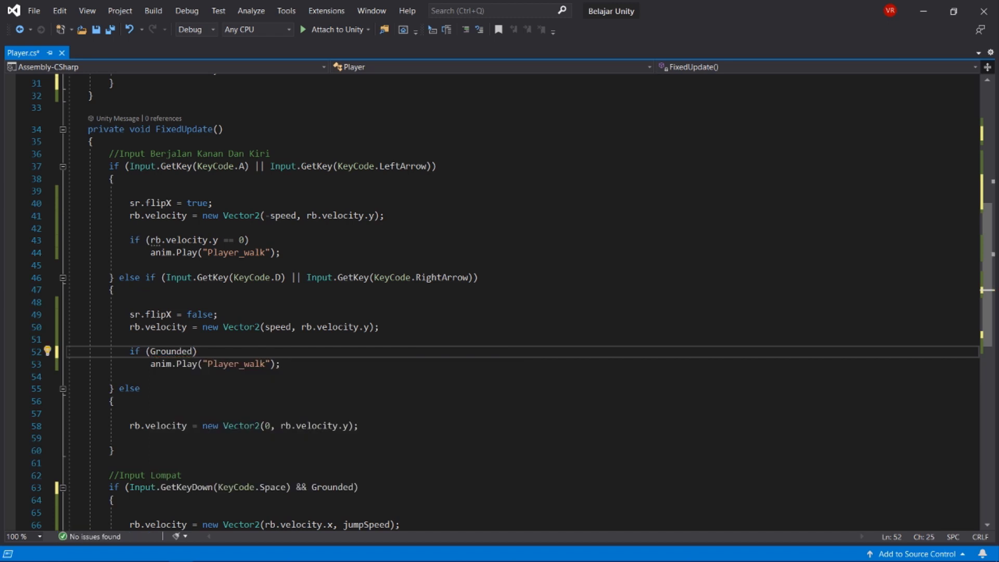
left_click(245, 240)
key("BackSpace")
key("BackSpace")
key("BackSpace")
key("BackSpace")
key("BackSpace")
key("BackSpace")
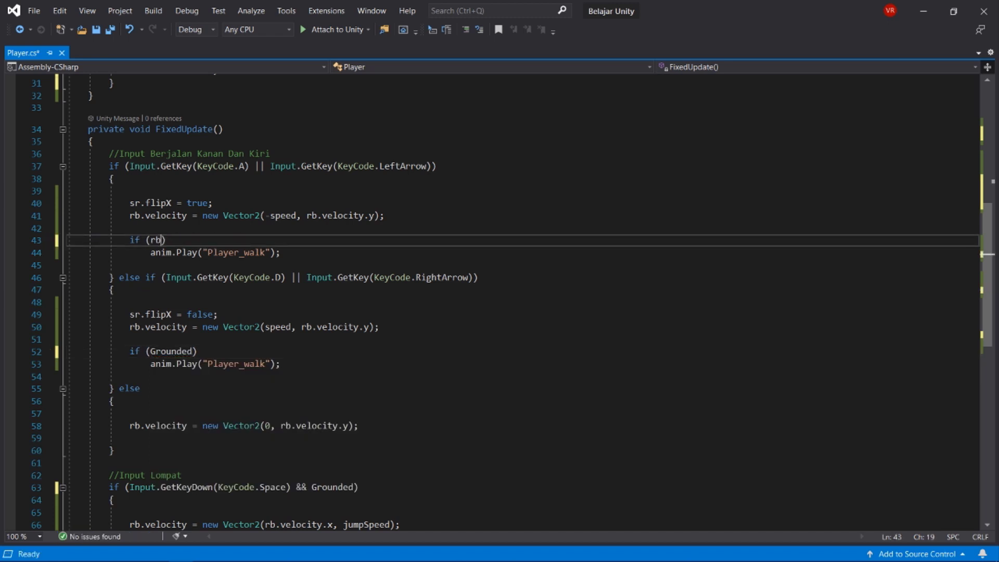
key("BackSpace")
type("g")
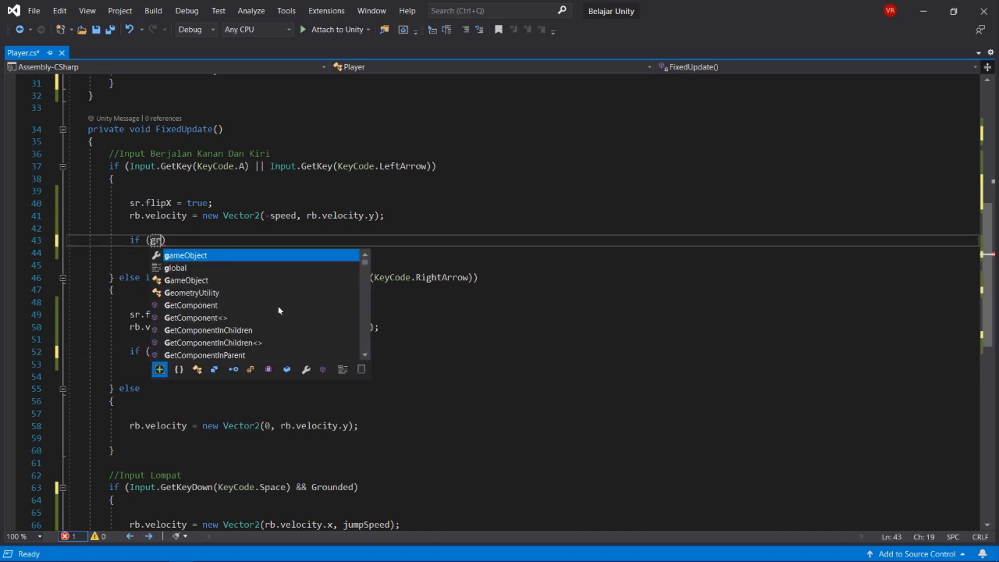
type("r")
type("ound")
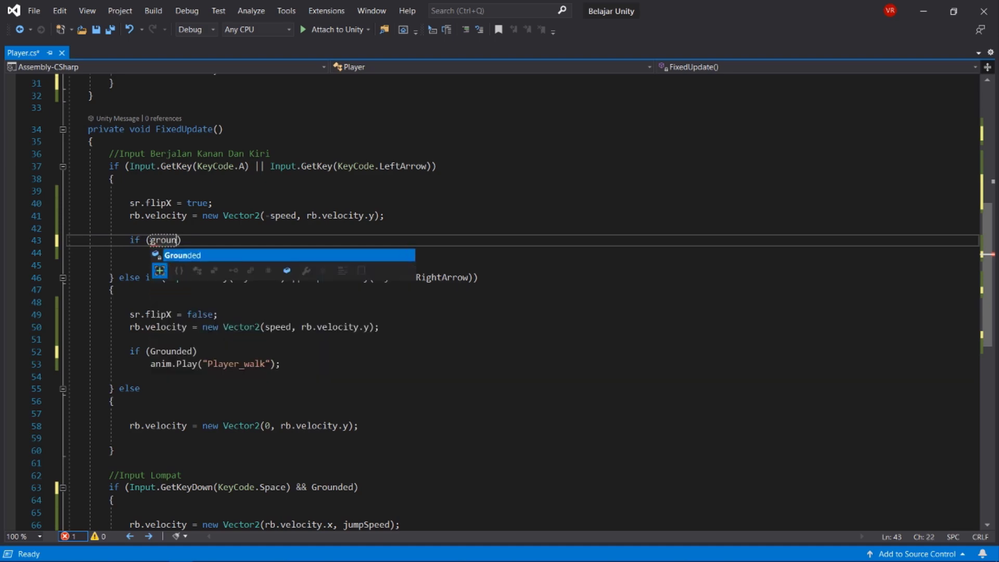
key("Tab")
- Save Player.cs
scroll(520, 302, "up", 3)
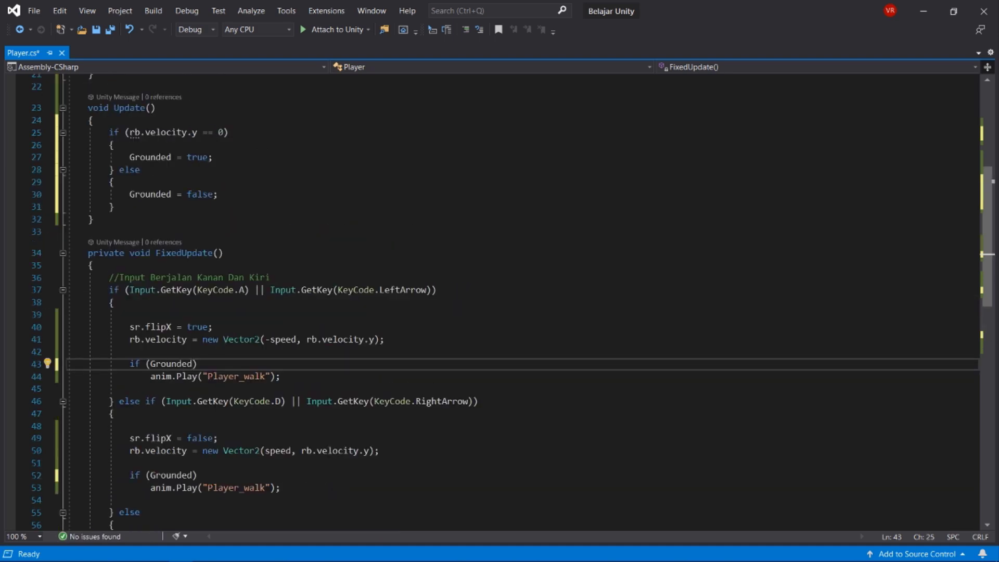
scroll(521, 301, "up", 5)
key("ctrl+s")
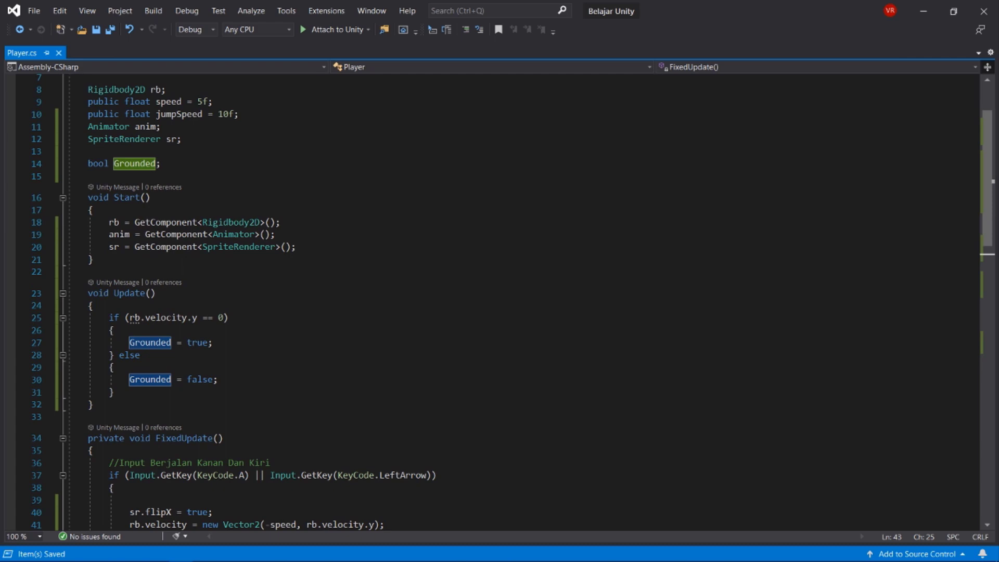
left_click(218, 380)
scroll(520, 301, "down", 6)
scroll(520, 302, "down", 3)
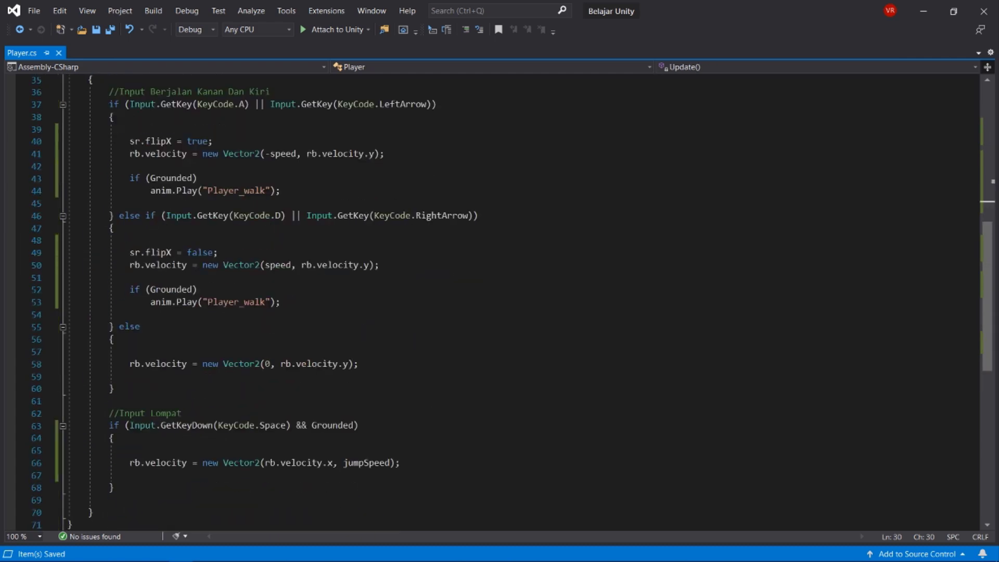
left_click(130, 351)
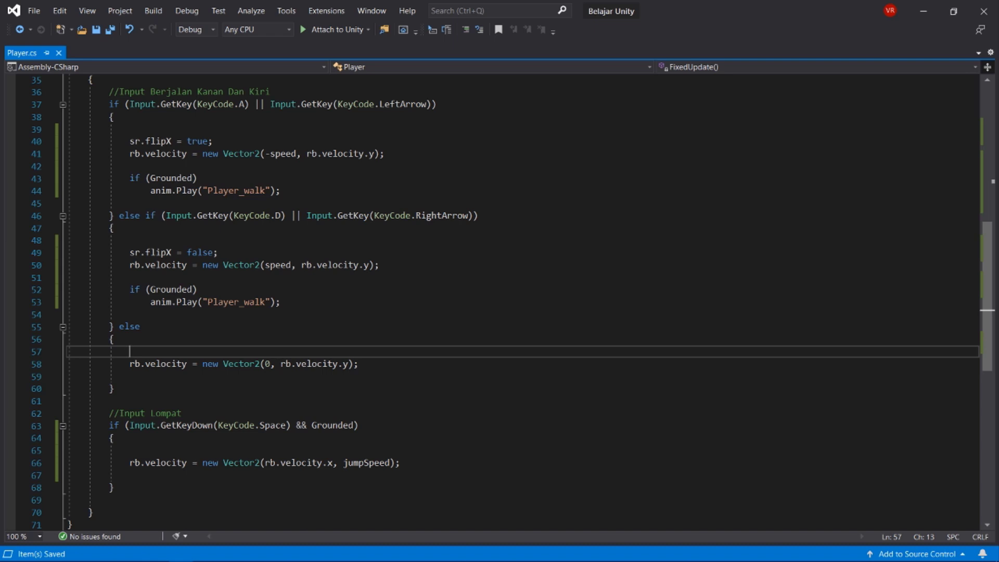
- Add 'if (Grounded) anim.Play("Player_idle");' to the stationary else branch and save Player.cs
type("if")
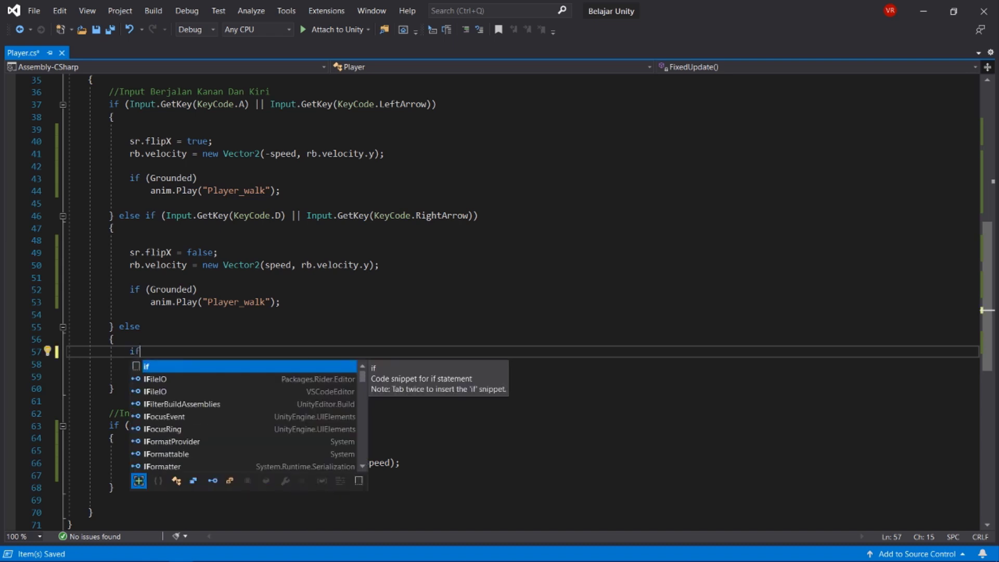
key("Escape")
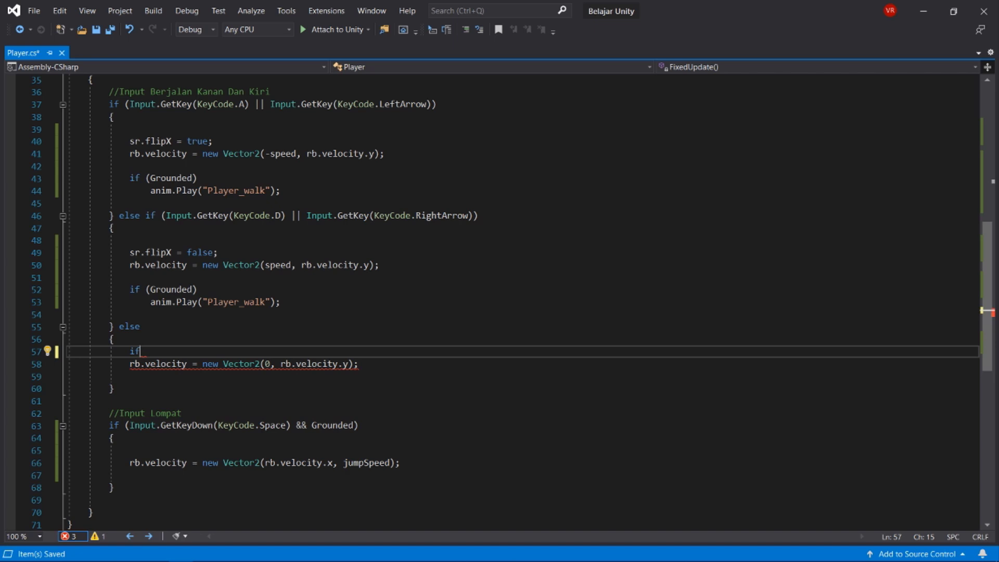
type("(g")
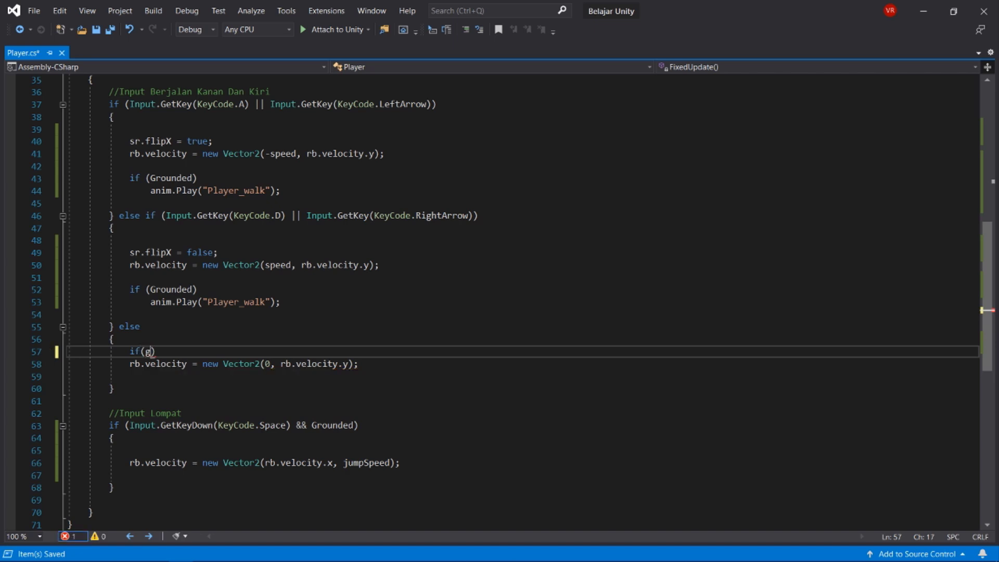
type("ro")
key("Tab")
type(")")
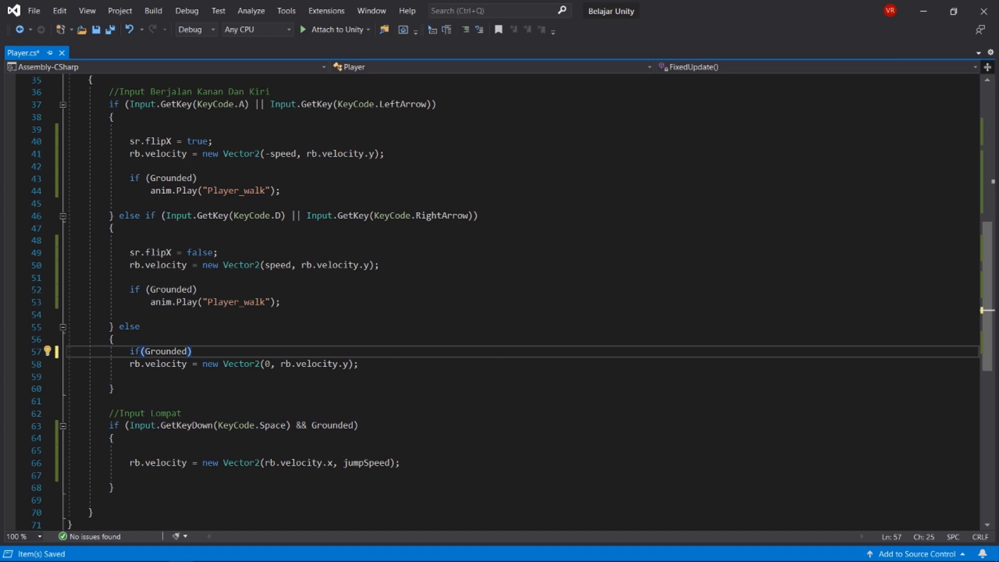
key("Return")
type("ani")
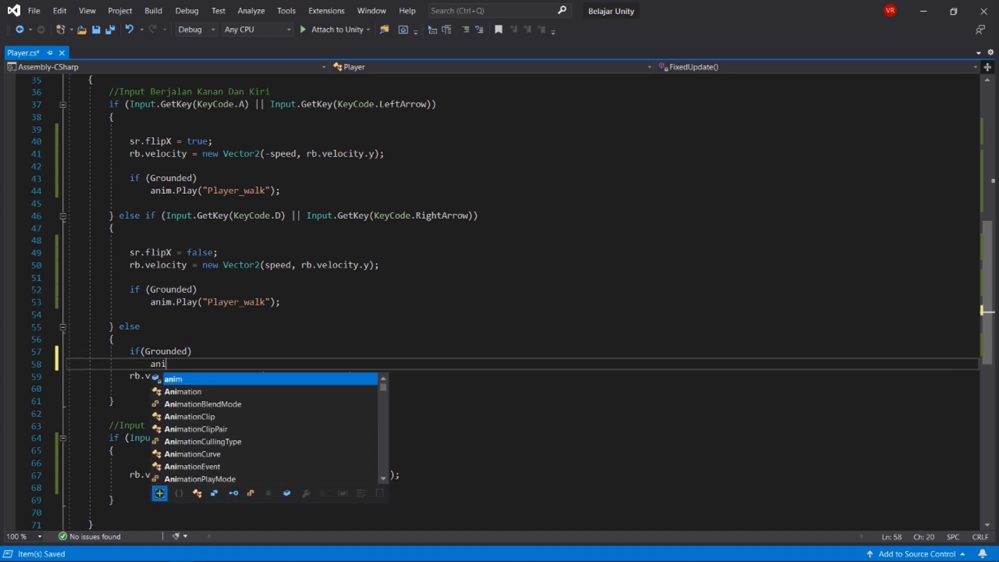
type("m.pla")
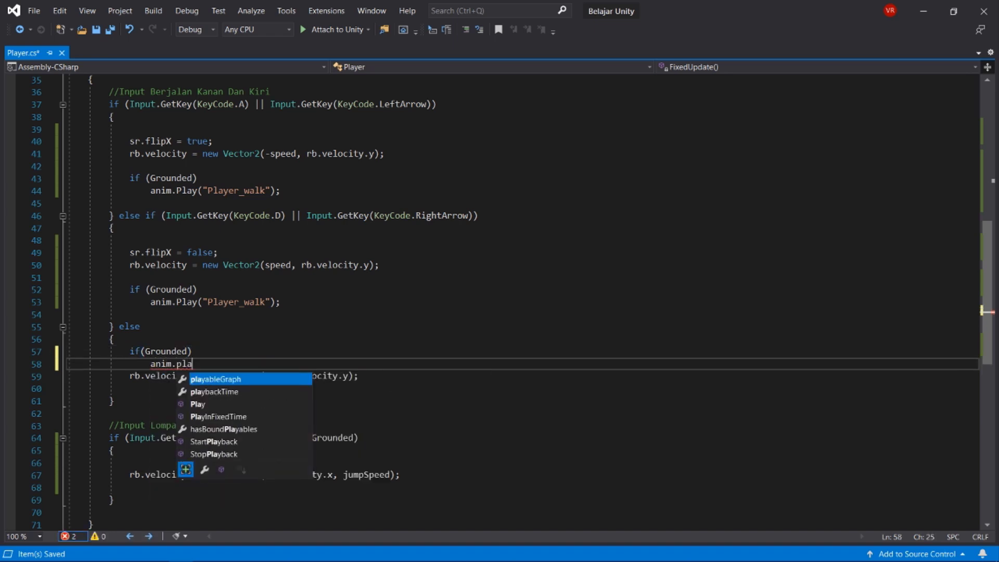
key("Tab")
type("(")
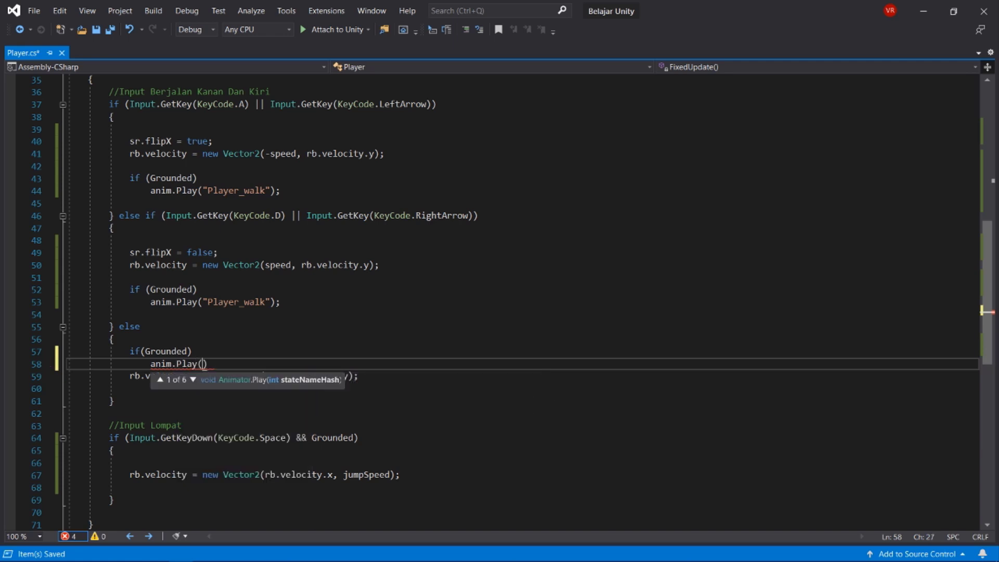
type("\"")
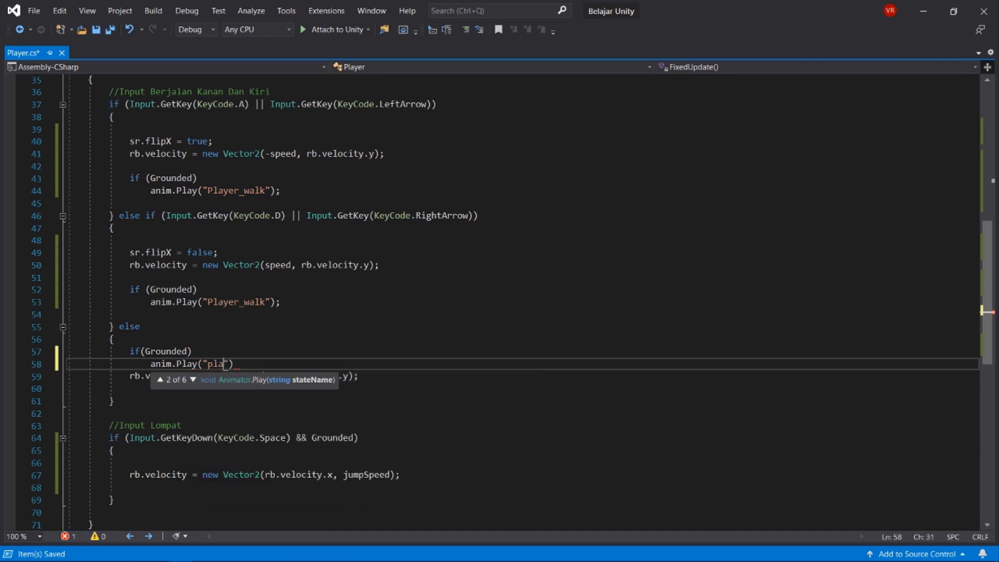
type("Player")
type("_idle")
type("\");")
key("ctrl+s")
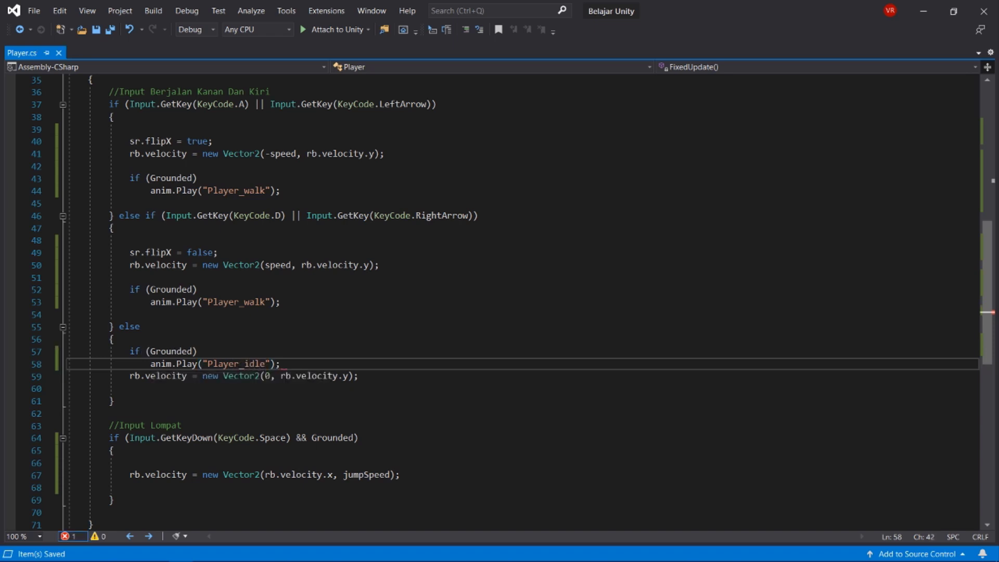
key("alt+Tab")
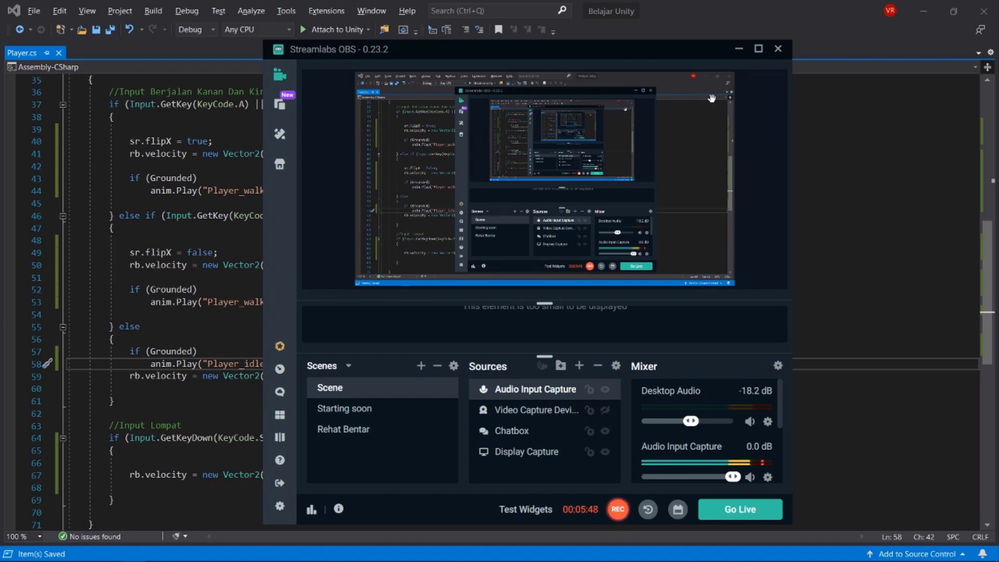
- Minimize Streamlabs OBS and switch to the Unity Editor
left_click(740, 51)
key("alt+Tab")
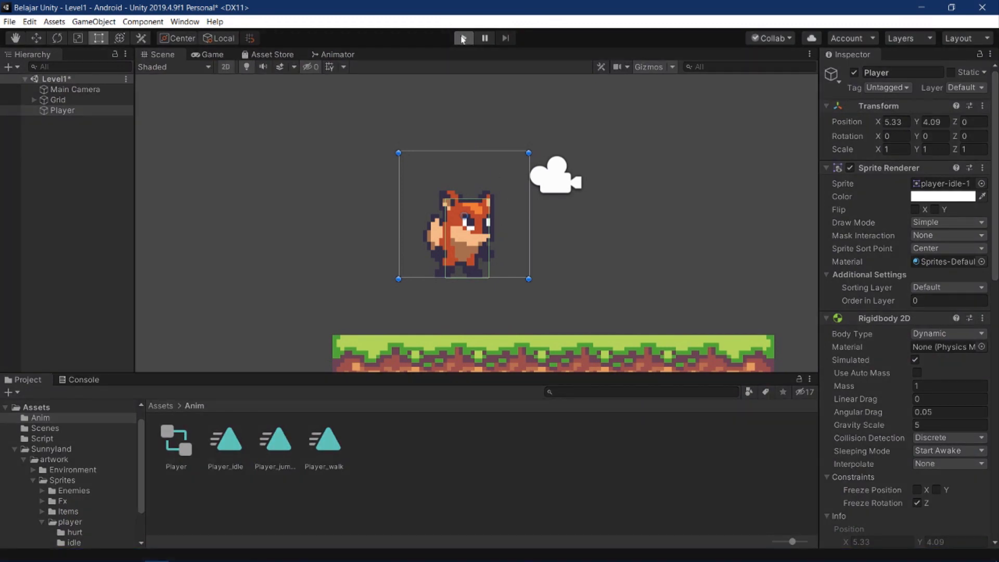
left_click(463, 39)
key("Right")
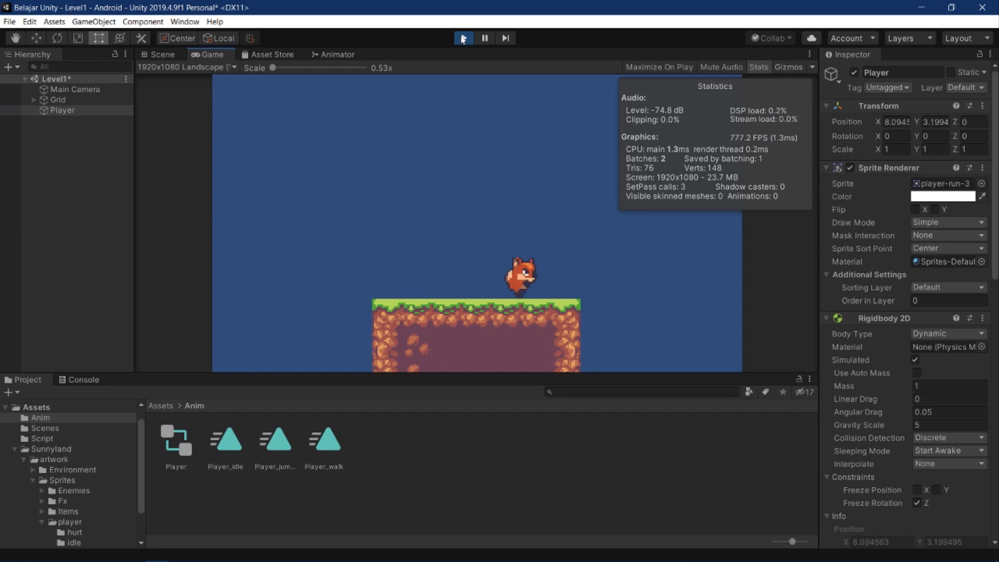
key("Left")
key("Right")
key("space")
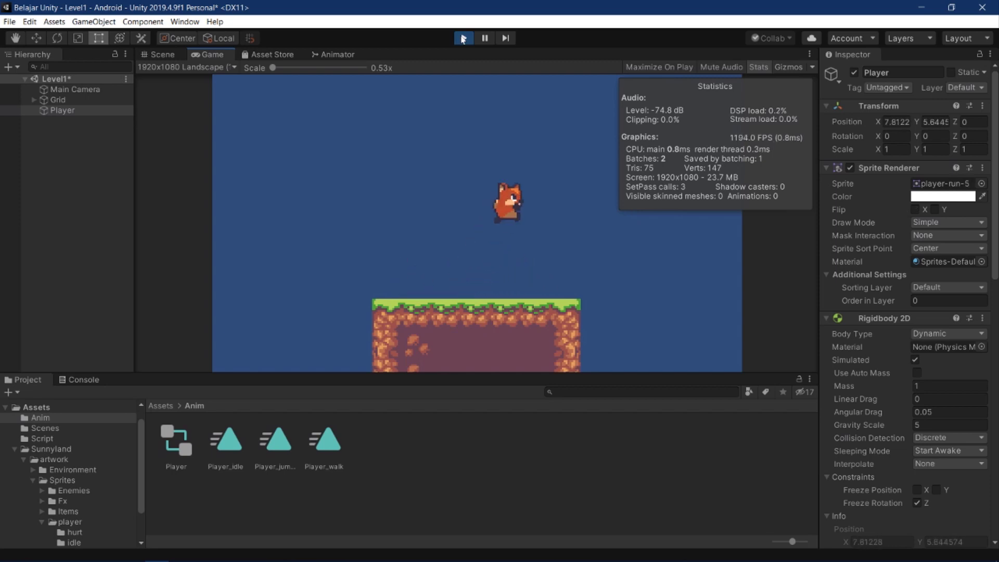
key("Left")
key("space")
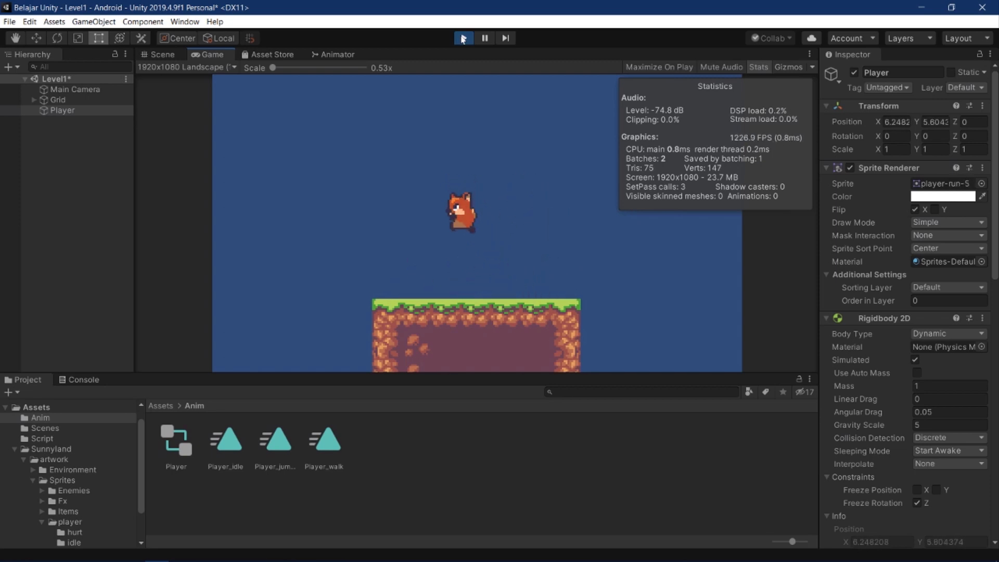
key("Left")
key("space")
key("Right")
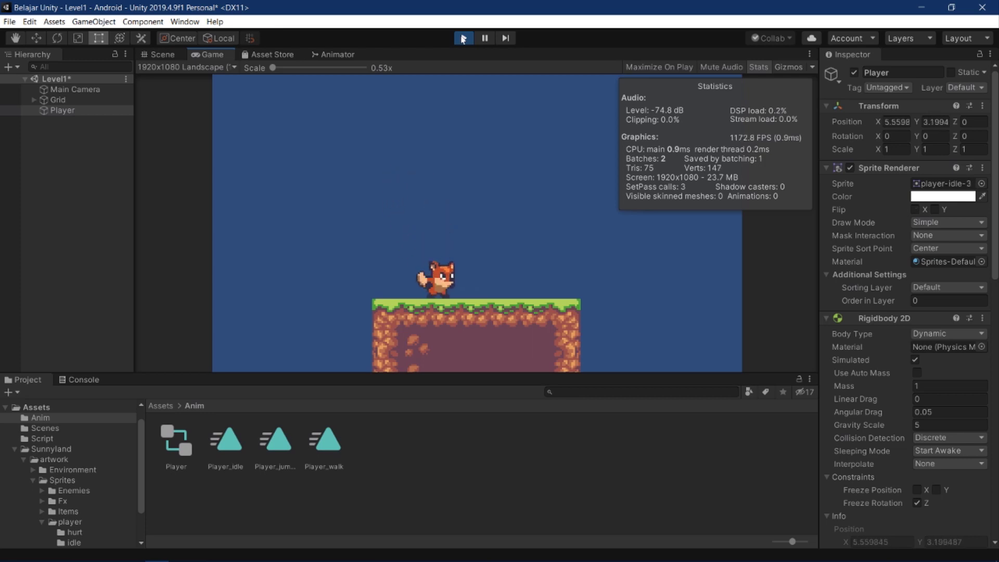
key("space")
left_click(463, 39)
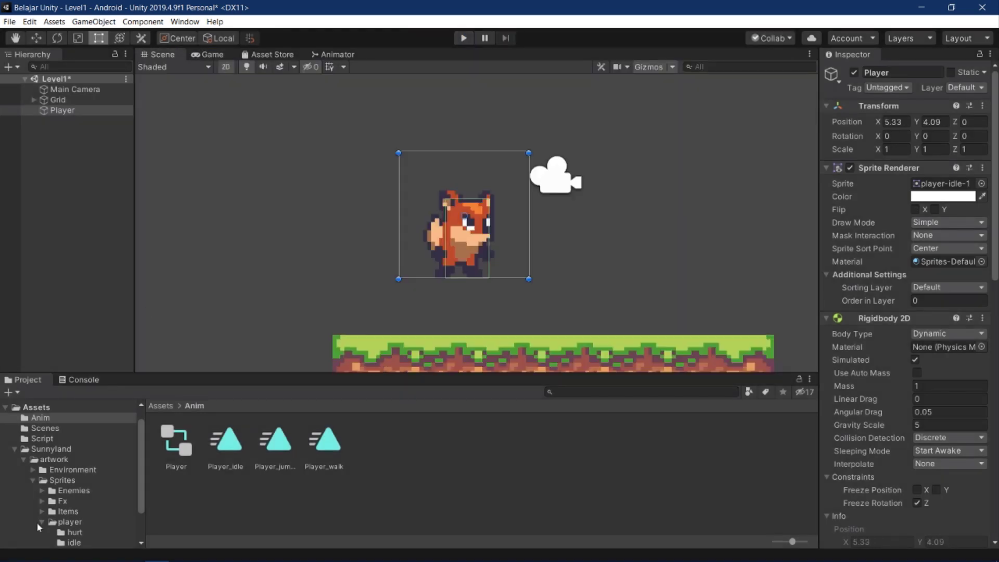
- Browse to Assets/Anim and select the Player_walk clip after checking Player_jump_up's settings
scroll(52, 441, "down", 3)
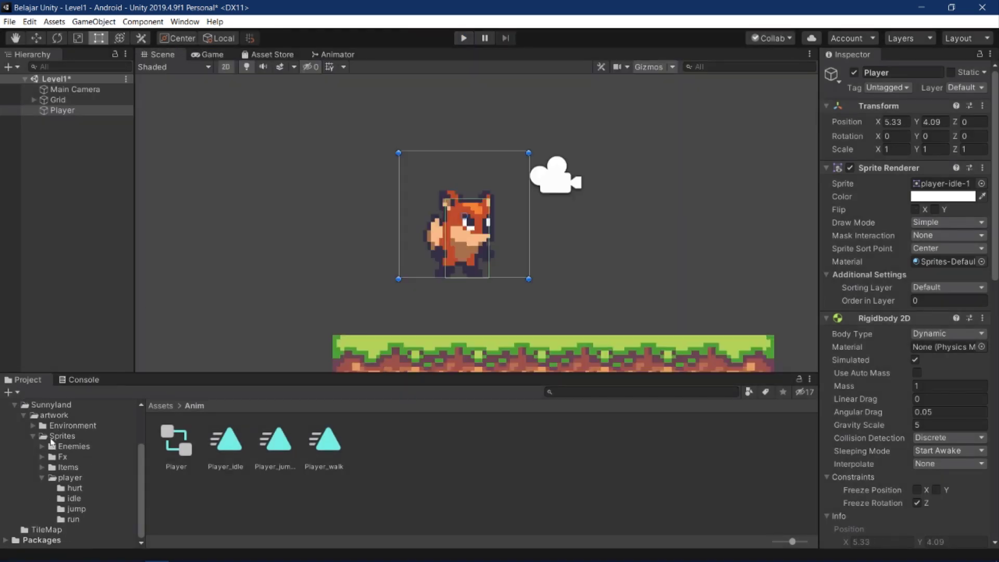
left_click(66, 519)
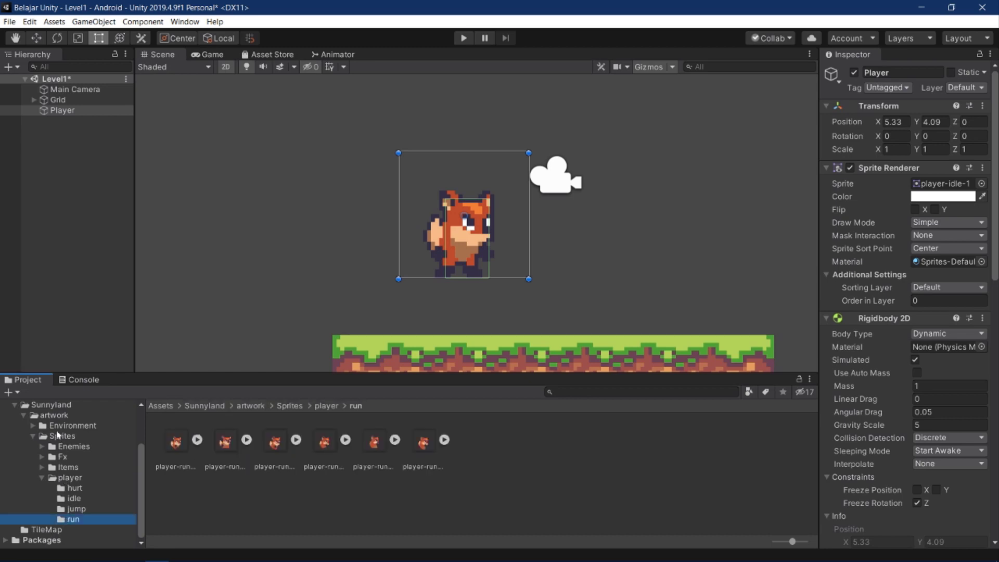
scroll(57, 435, "up", 3)
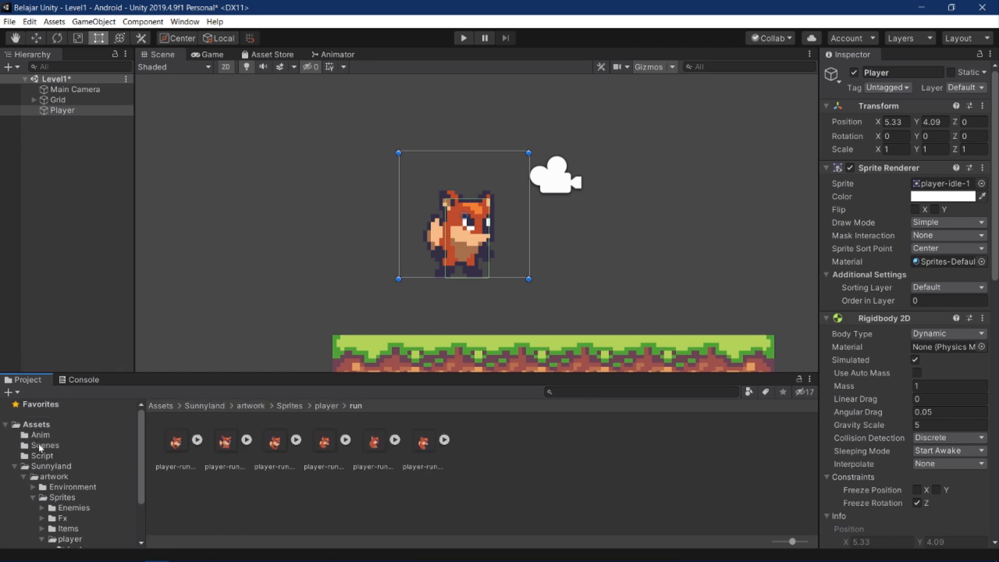
left_click(41, 446)
left_click(45, 436)
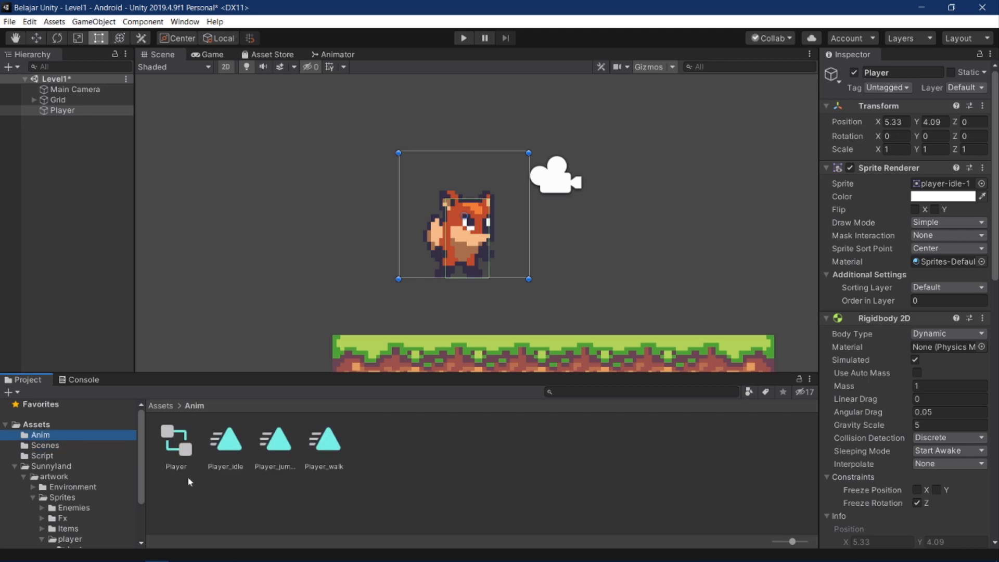
left_click(279, 445)
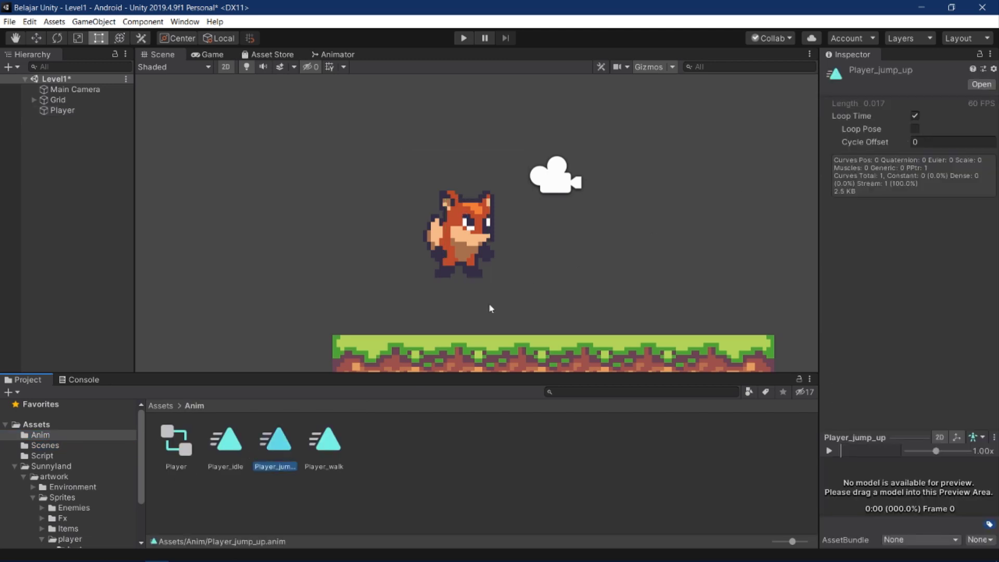
left_click(330, 443)
- Turn off Loop Time on Player_walk and start the game in play mode
left_click(915, 116)
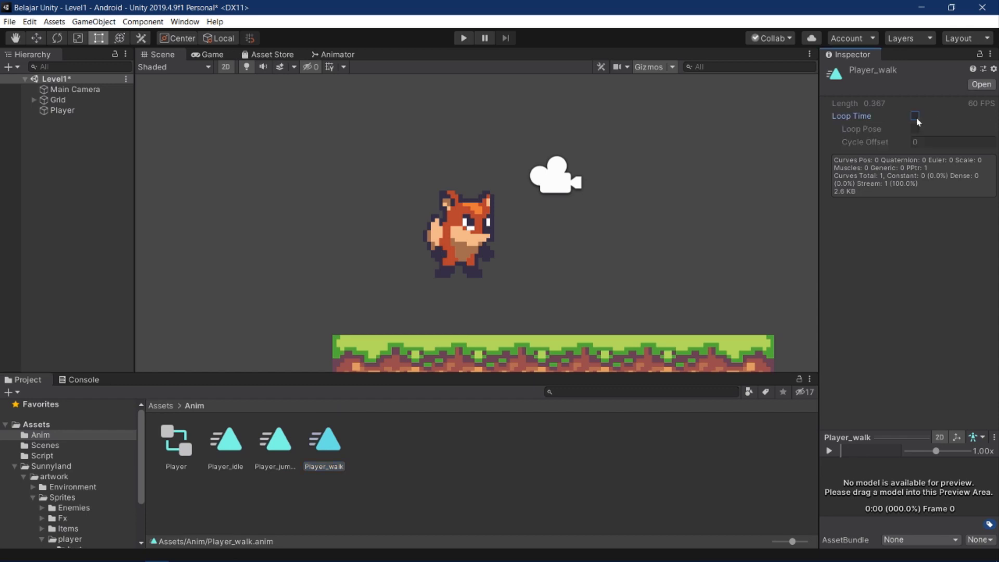
left_click(454, 35)
left_click(456, 38)
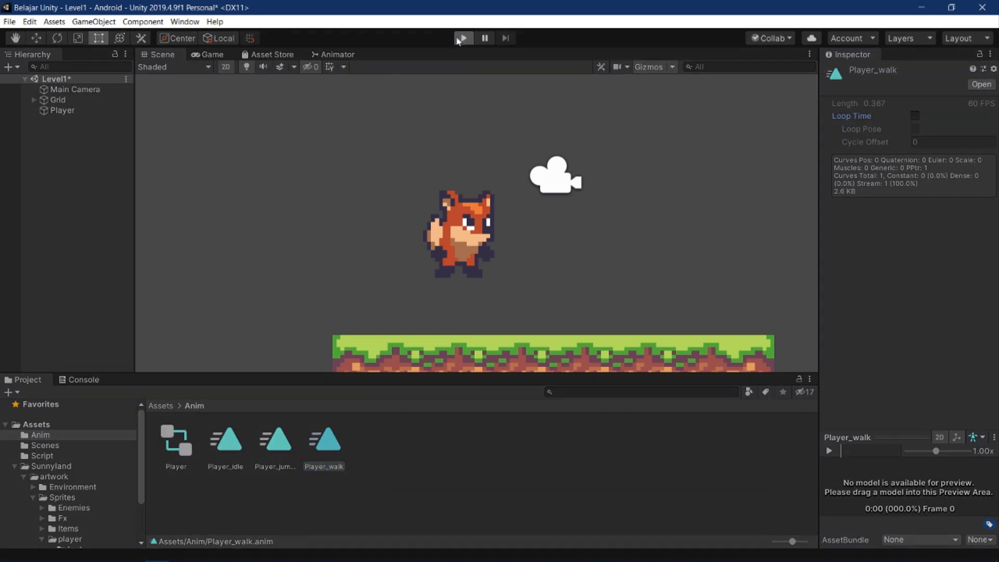
- Walk the fox right and left with the arrow keys to watch the walk animation
key("Right")
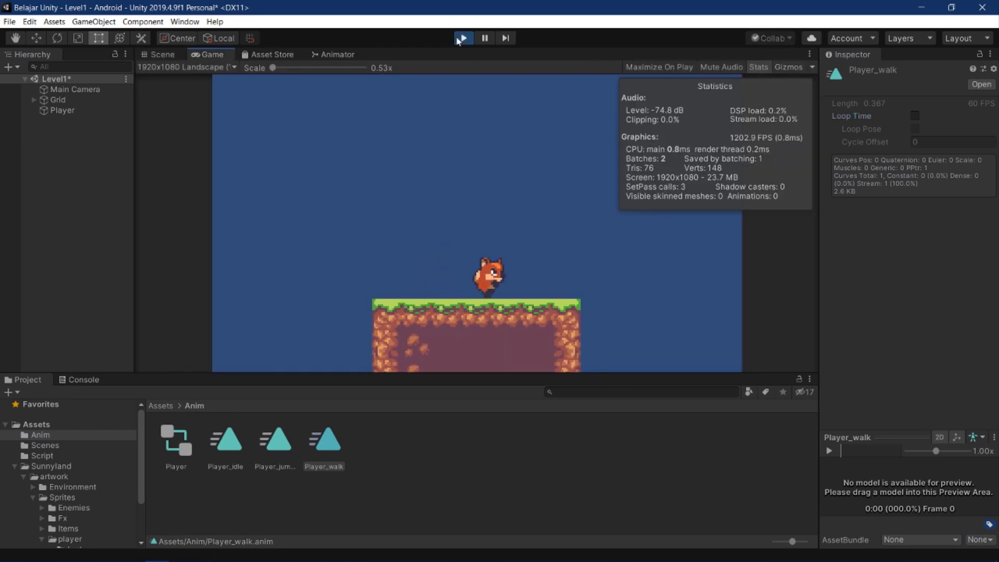
key("Left")
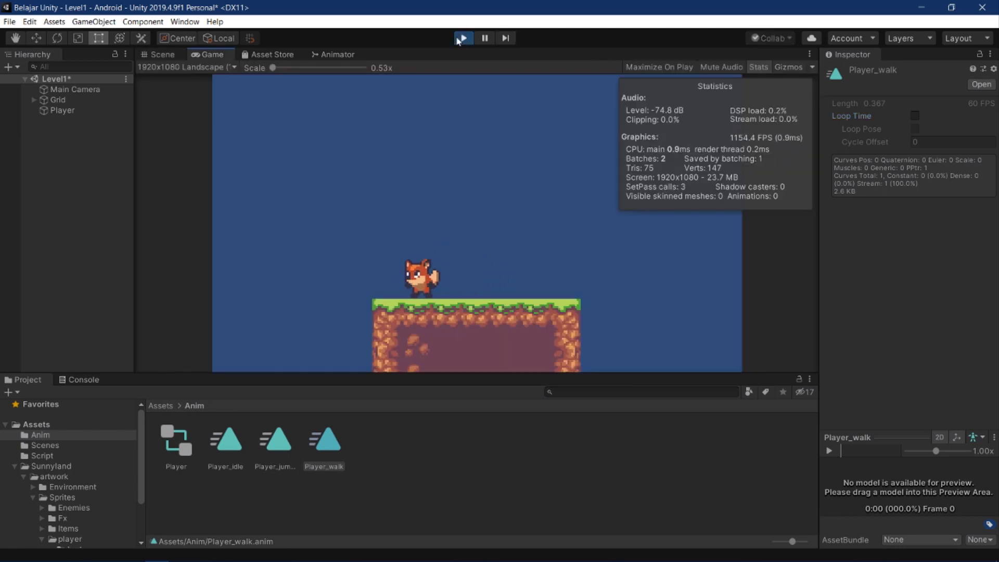
key("Right")
key("Left")
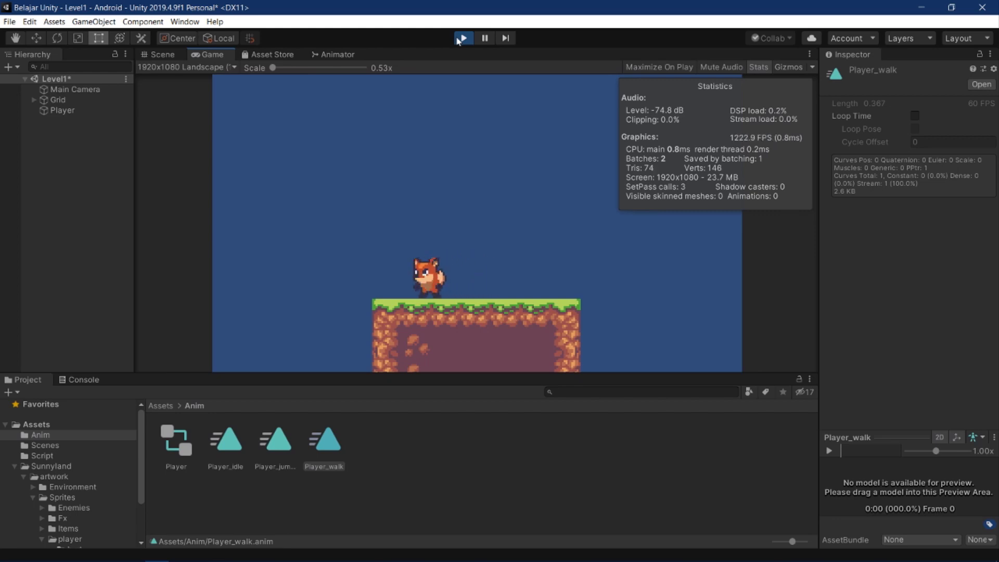
key("Right")
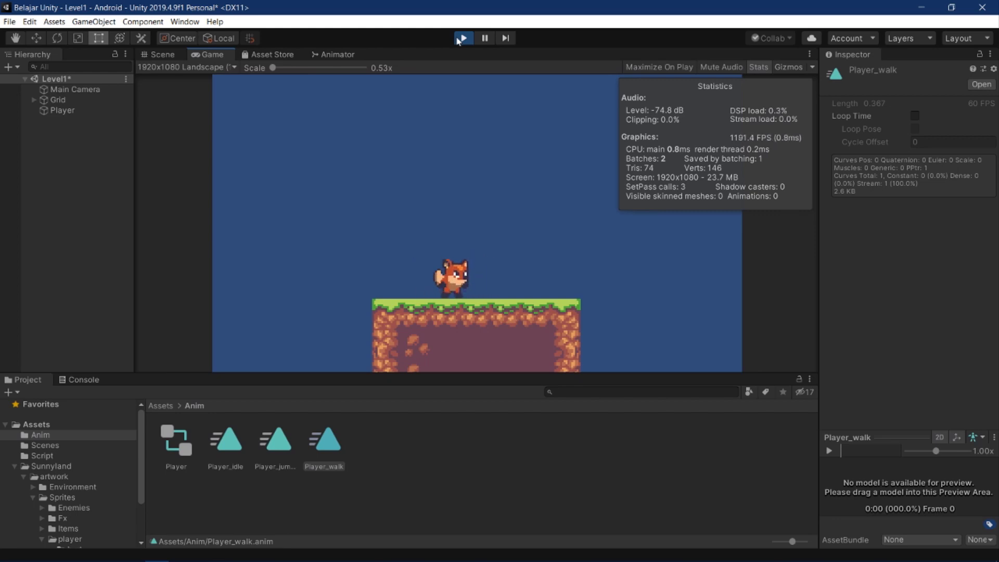
key("Right")
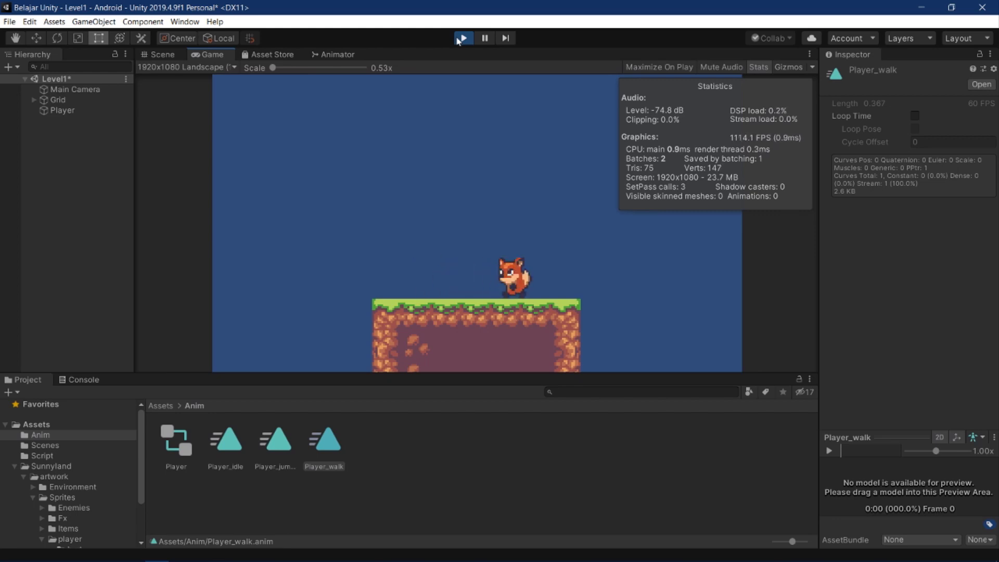
key("Left")
- Keep turning the fox back and forth, then make it jump with Space
key("Right")
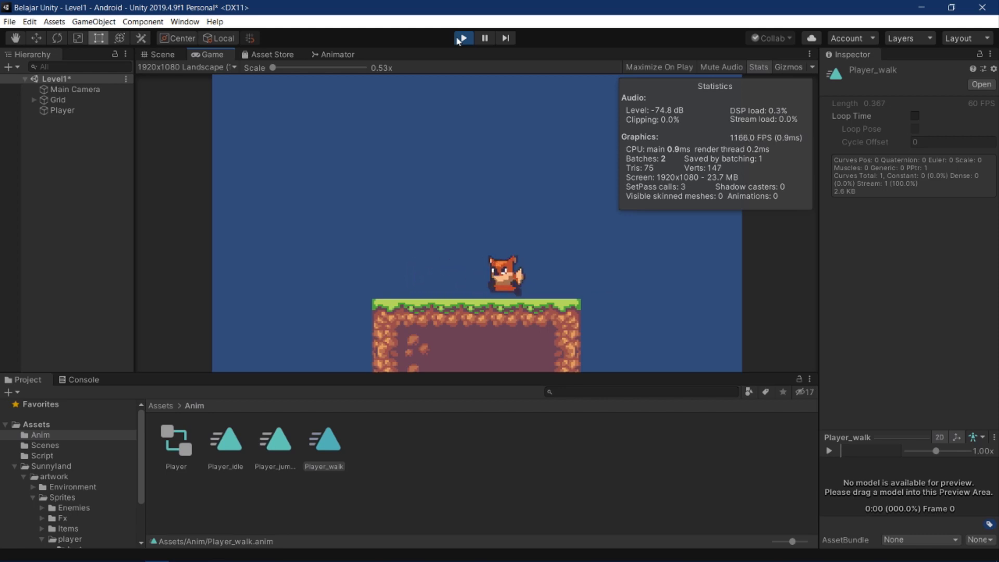
key("Left")
key("Right")
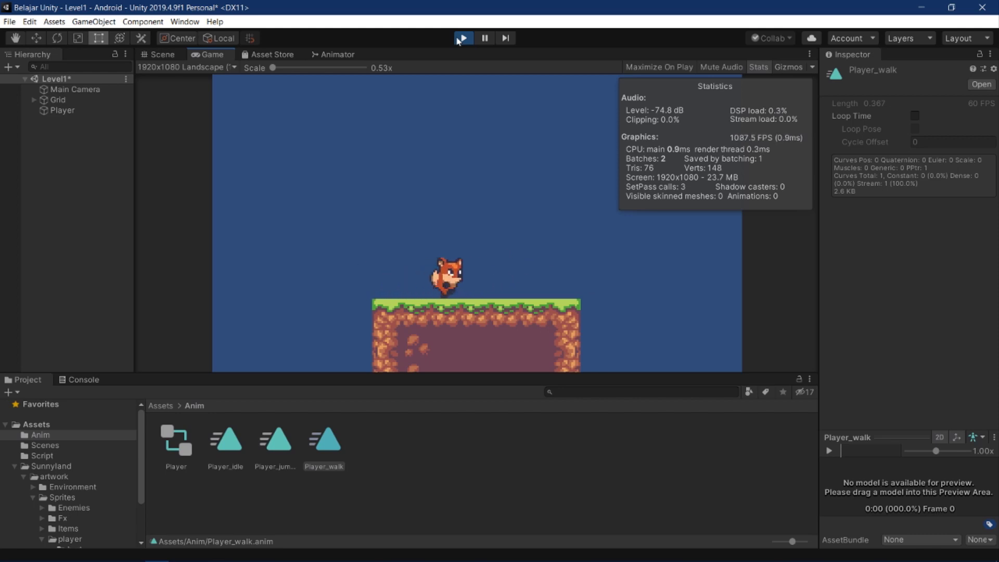
key("Right")
key("Left")
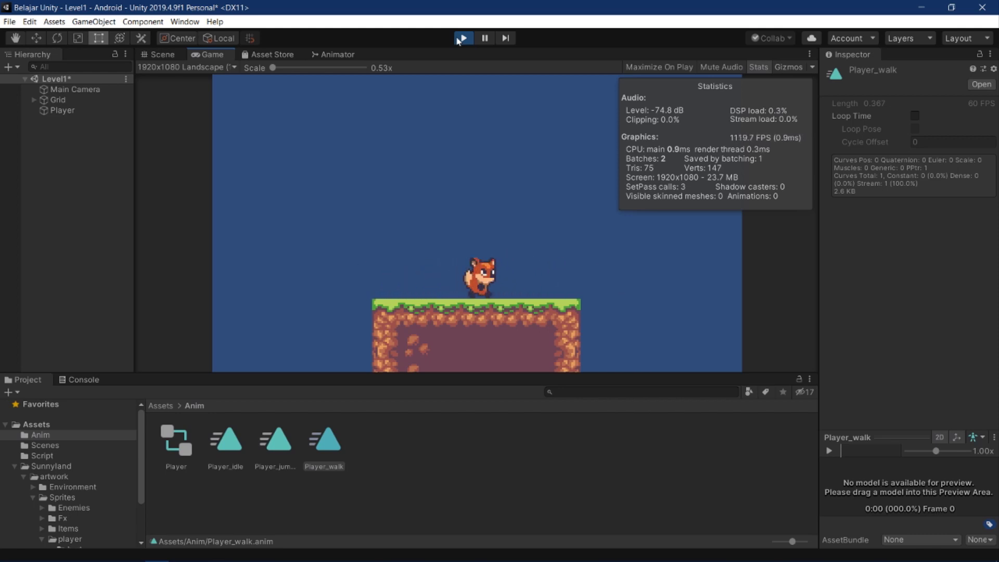
key("Right")
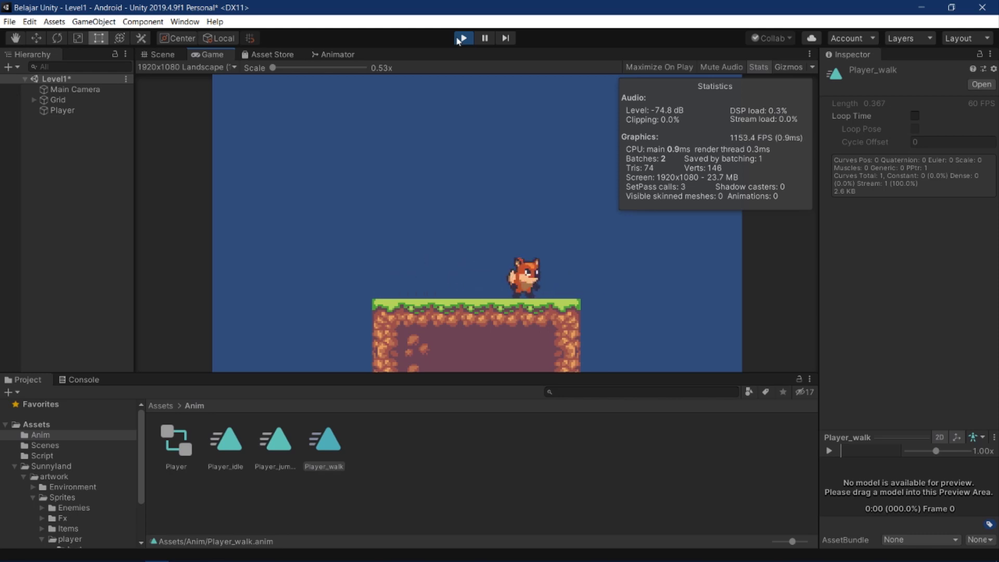
key("Left")
key("space")
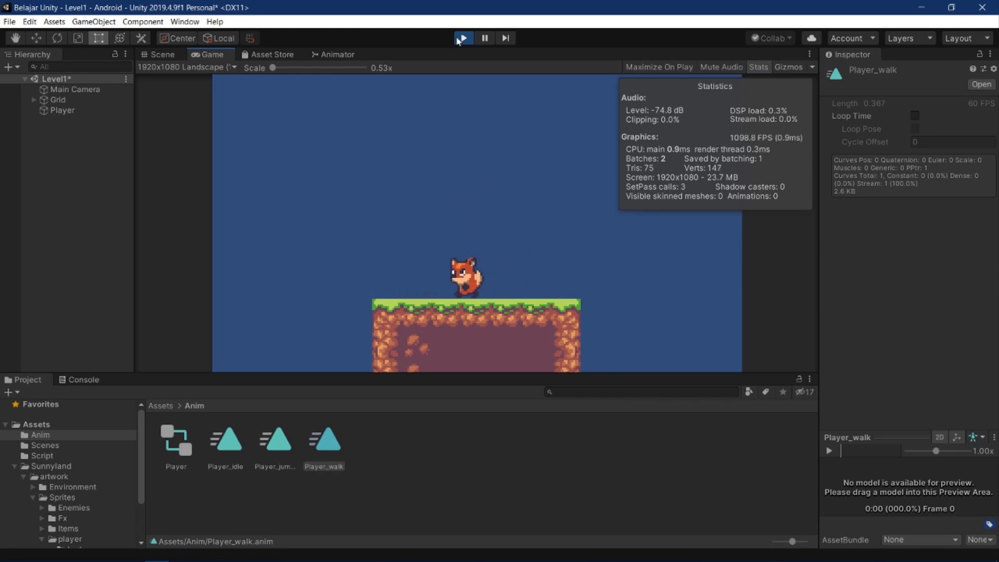
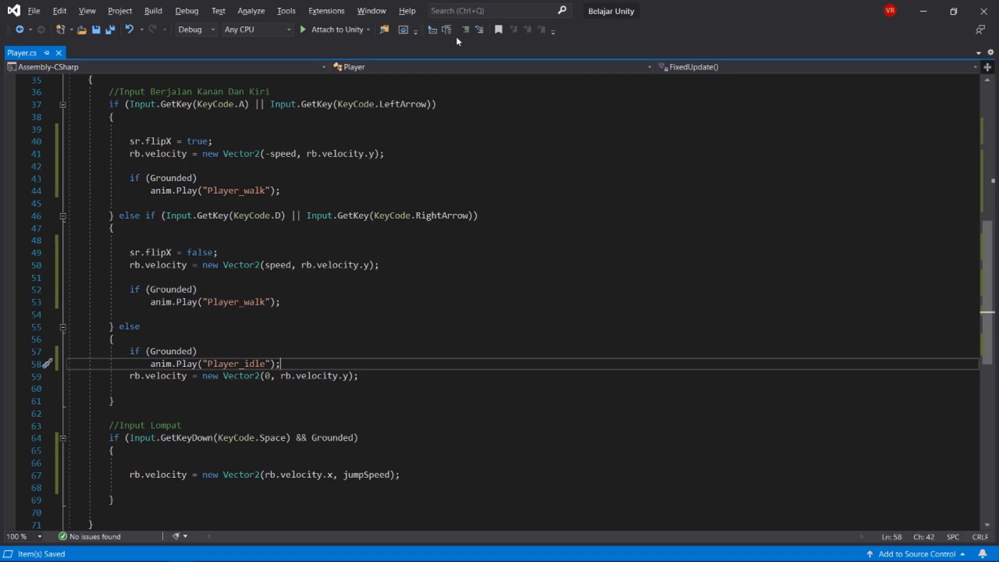
- Start an if (!Grounded) check with an anim.Play call in the jump block, then delete it
scroll(500, 302, "down", 3)
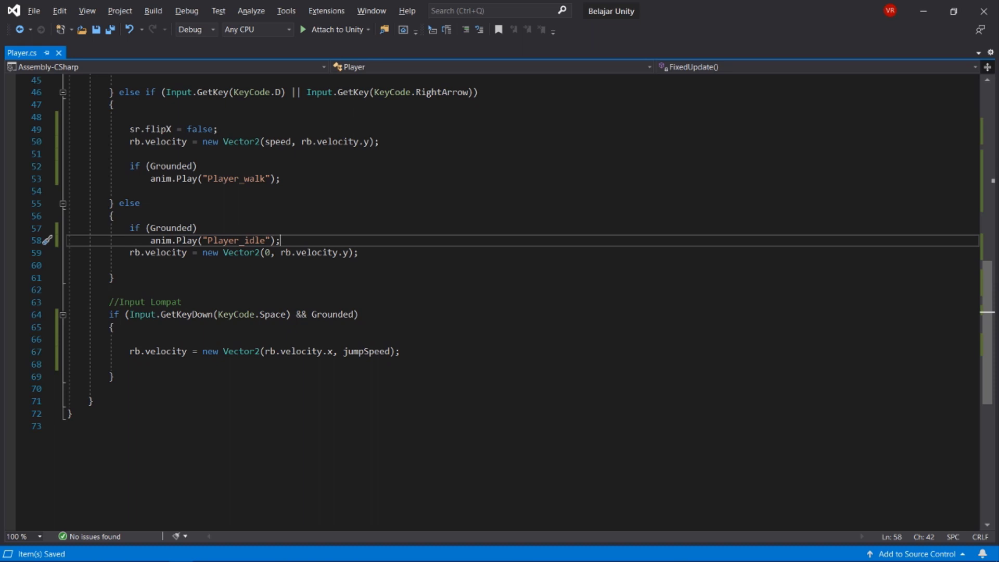
left_click(129, 338)
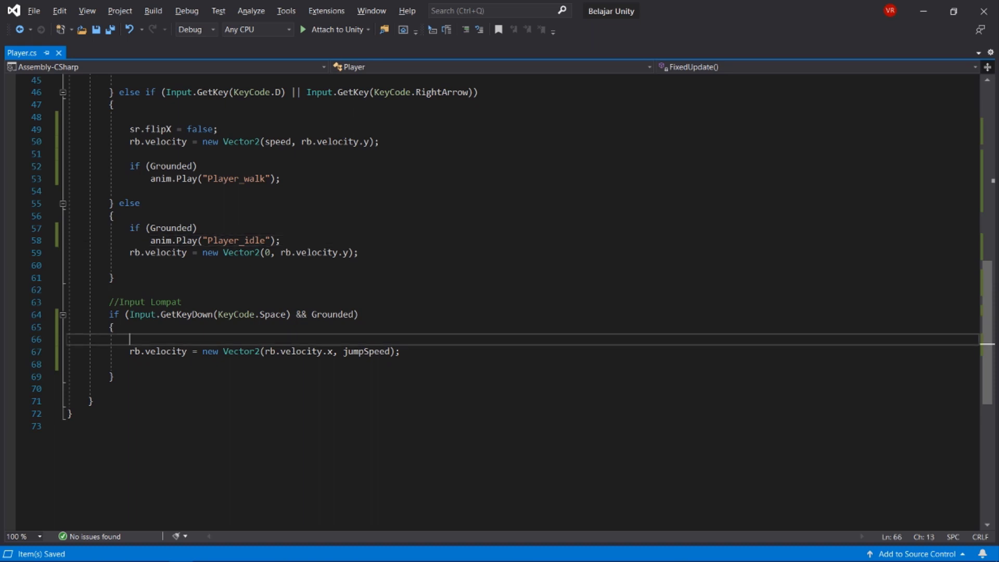
key("Return")
type("if")
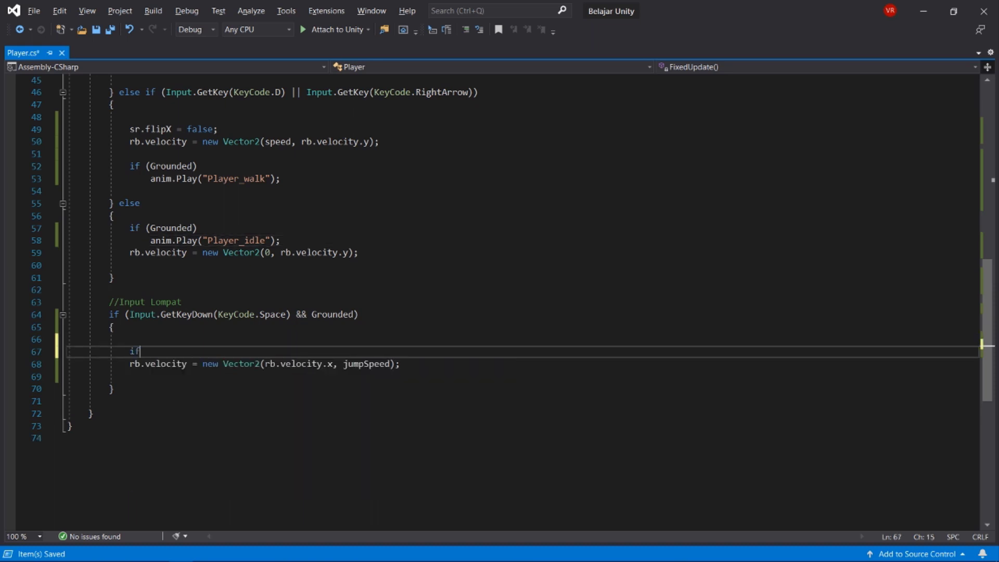
type("(")
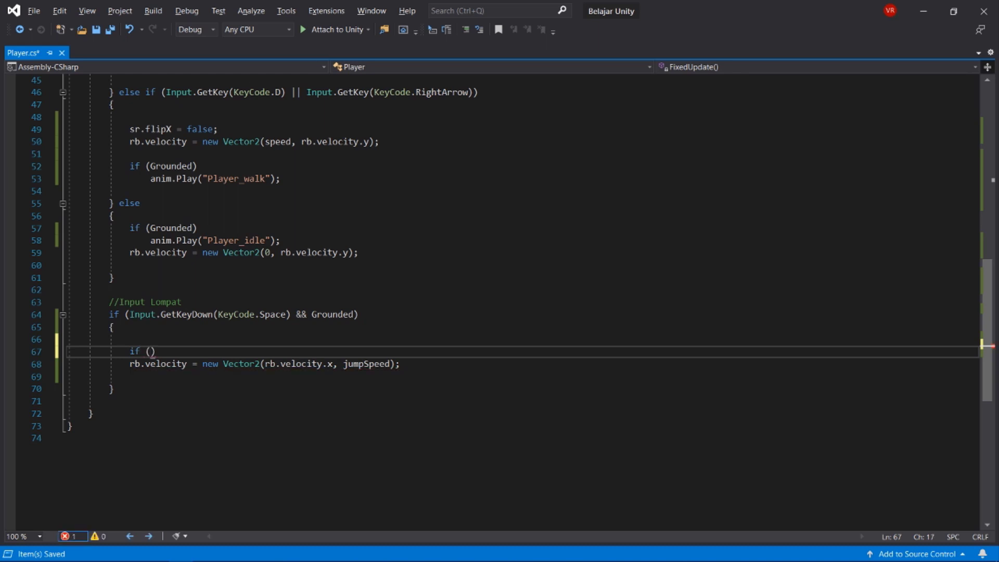
type("!G")
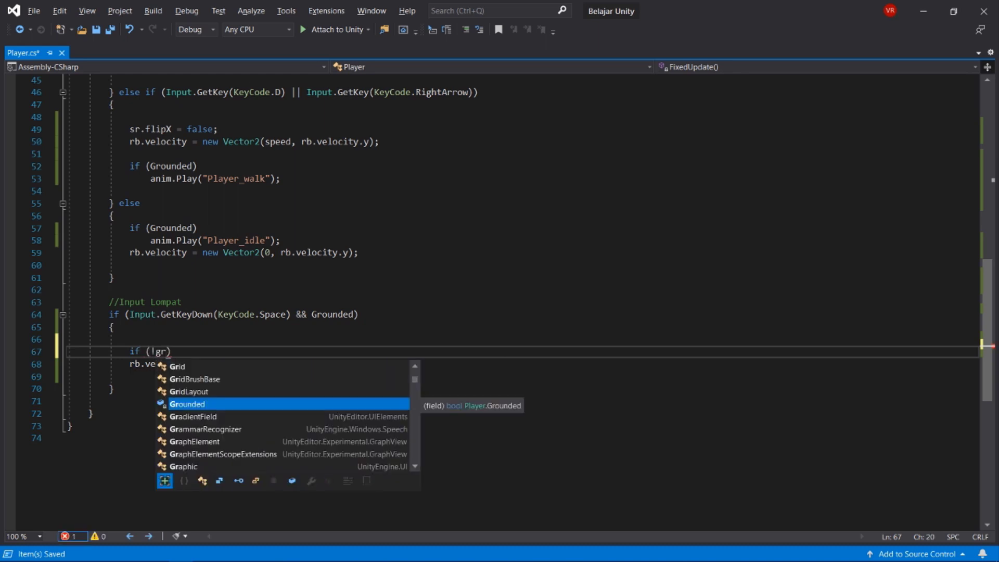
type(")")
key("Return")
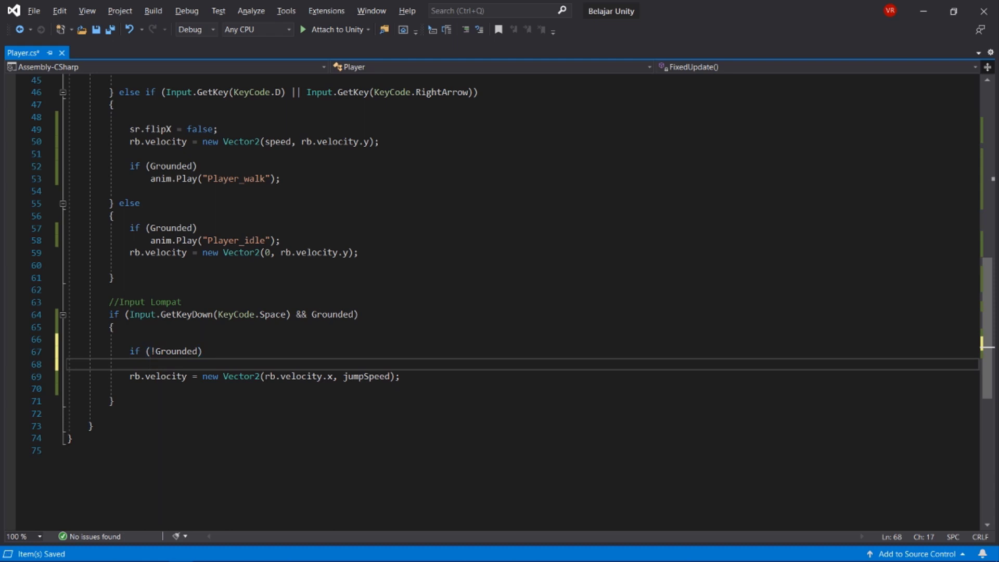
type("anim")
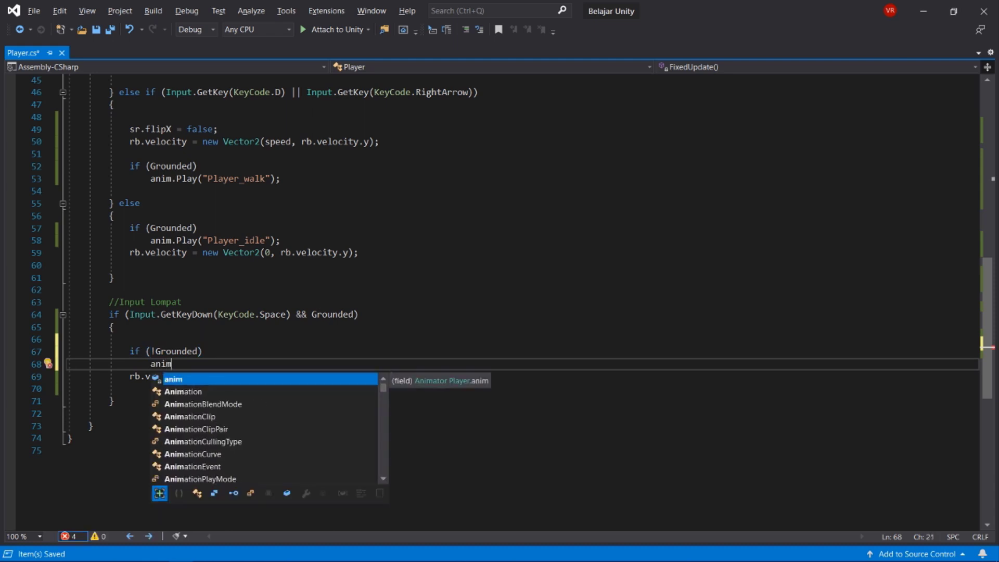
key("Escape")
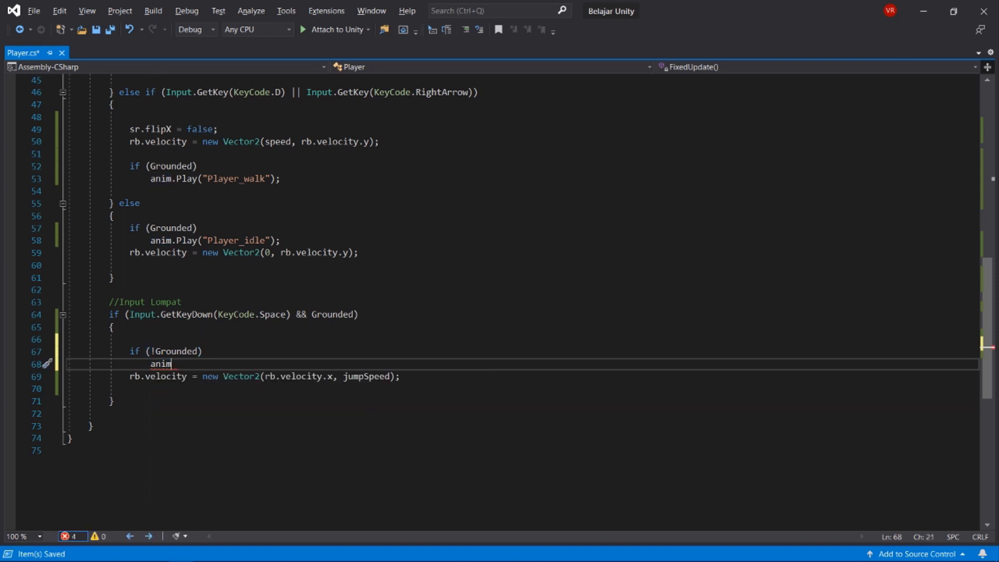
type(".pla")
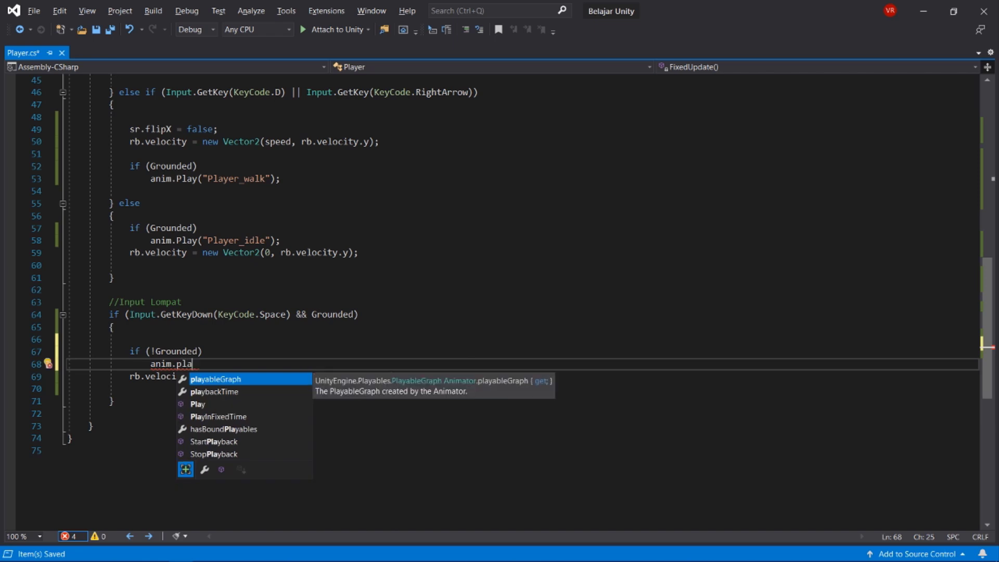
left_click_drag(192, 363, 67, 339)
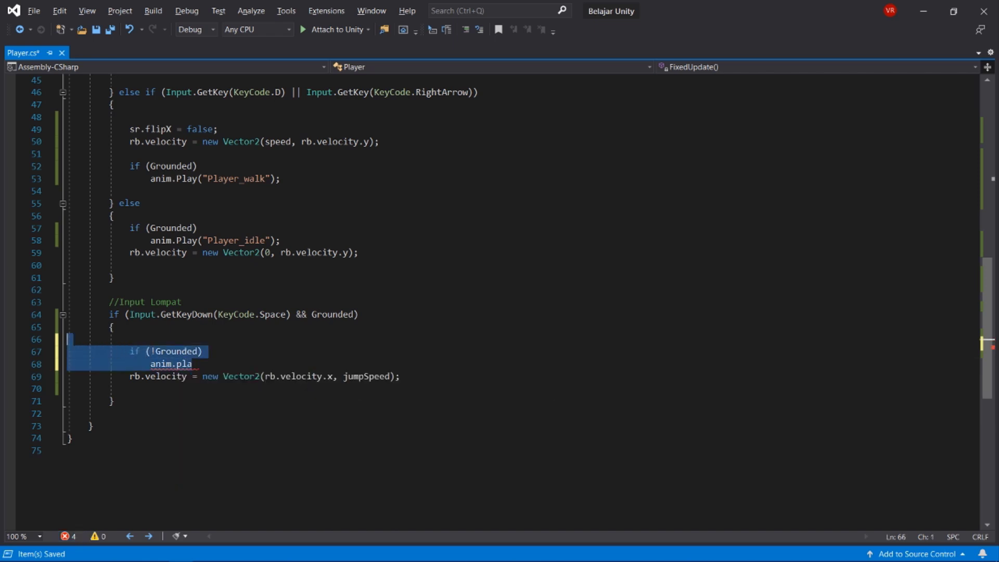
key("Delete")
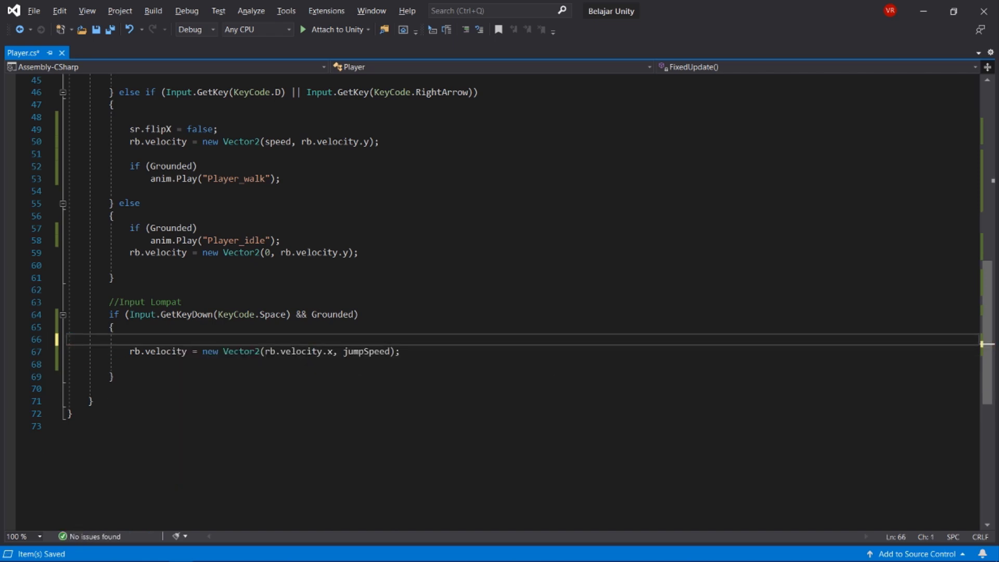
- Add anim.Play("Player_jump_up"); to Update's else branch, save Player.cs, and return to Unity
scroll(500, 302, "up", 7)
scroll(499, 302, "up", 3)
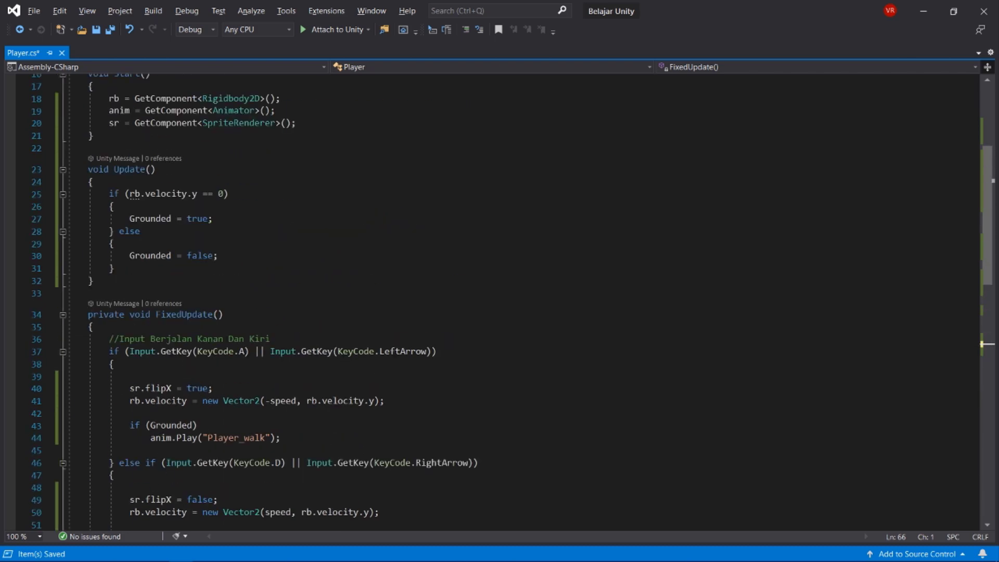
left_click(115, 243)
key("Return")
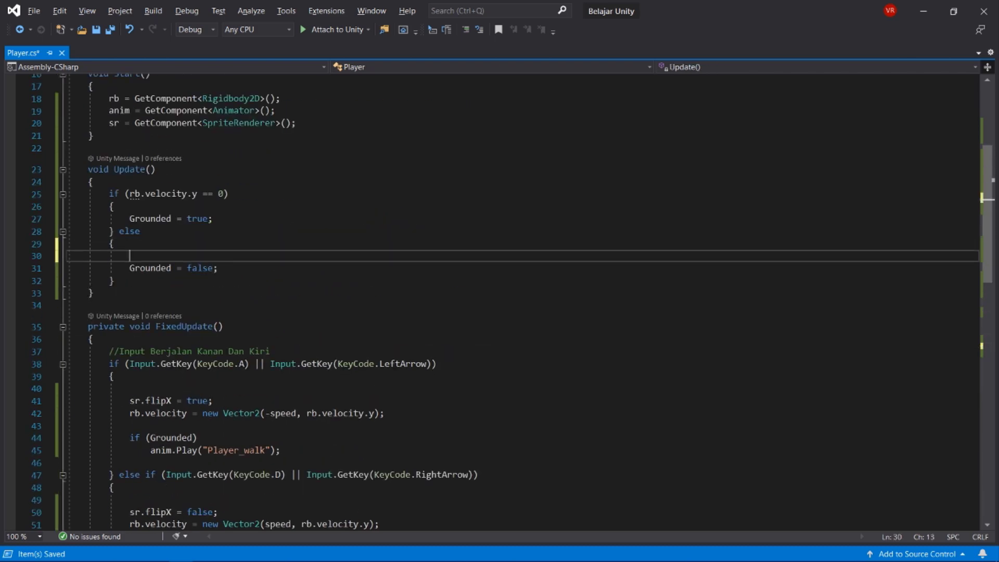
type("anim.")
type("play")
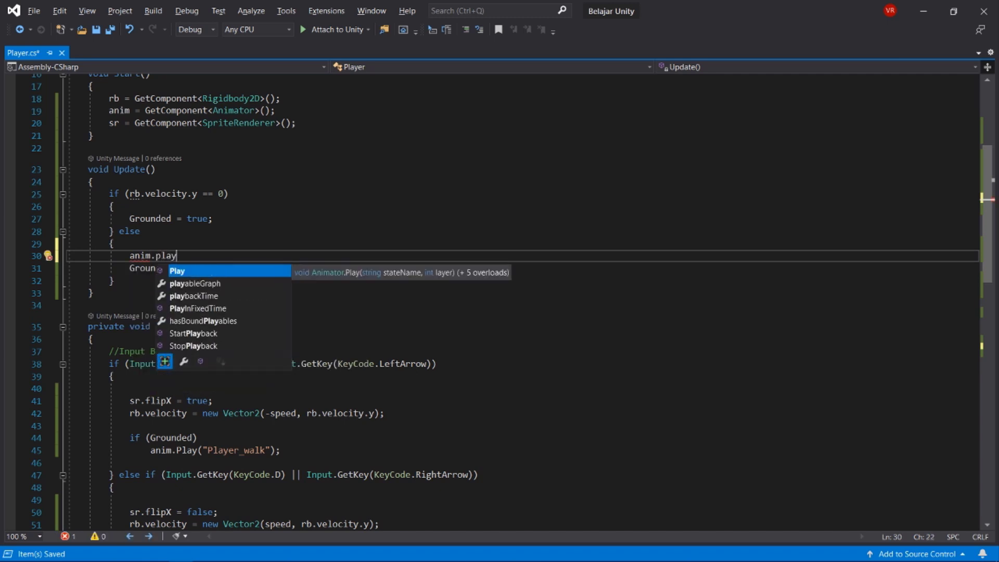
type("(\"p")
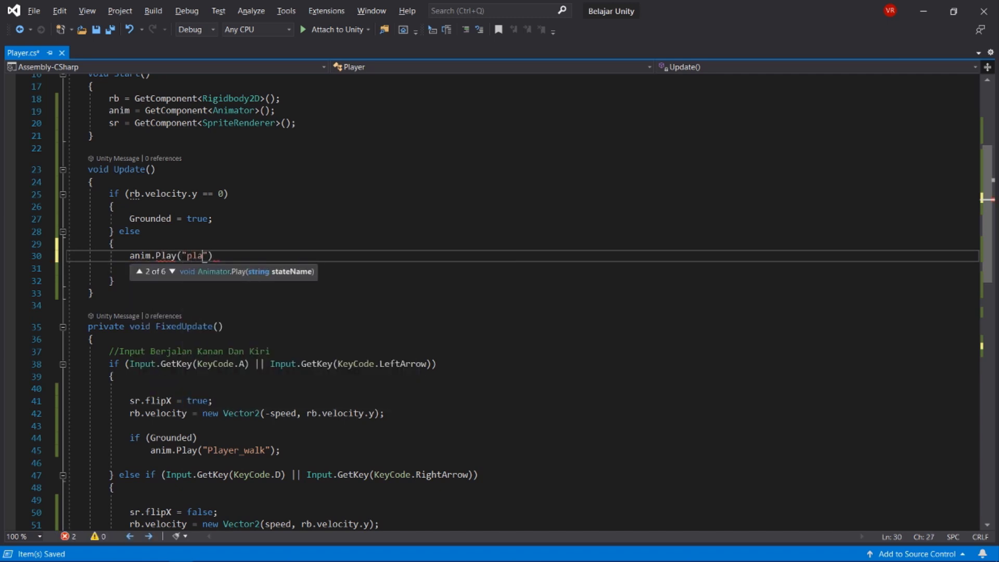
type("laye")
key("BackSpace")
key("BackSpace")
key("BackSpace")
type("Player_")
type("jump")
type("_u")
type("p")
key("End")
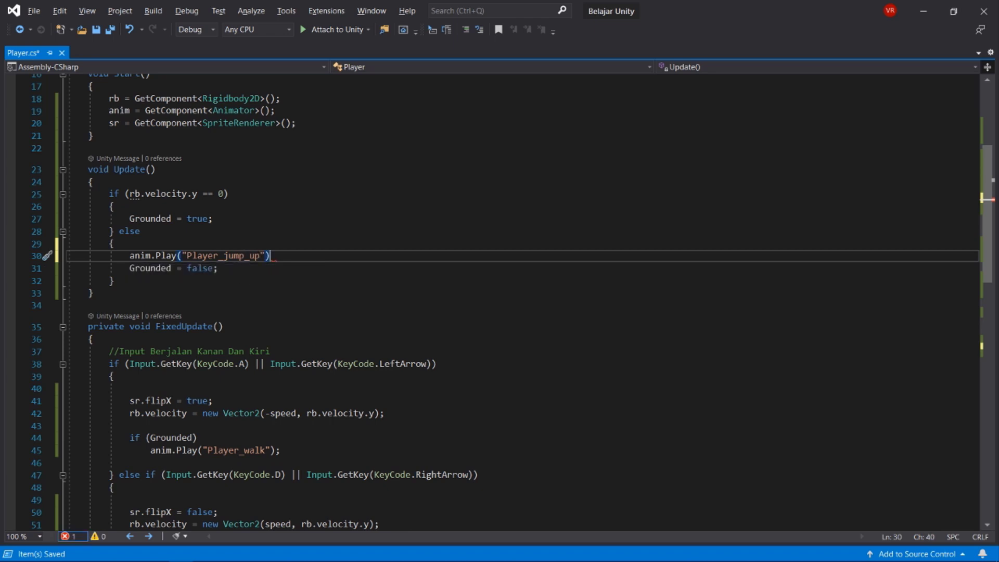
type(";")
key("ctrl+s")
key("alt+Tab")
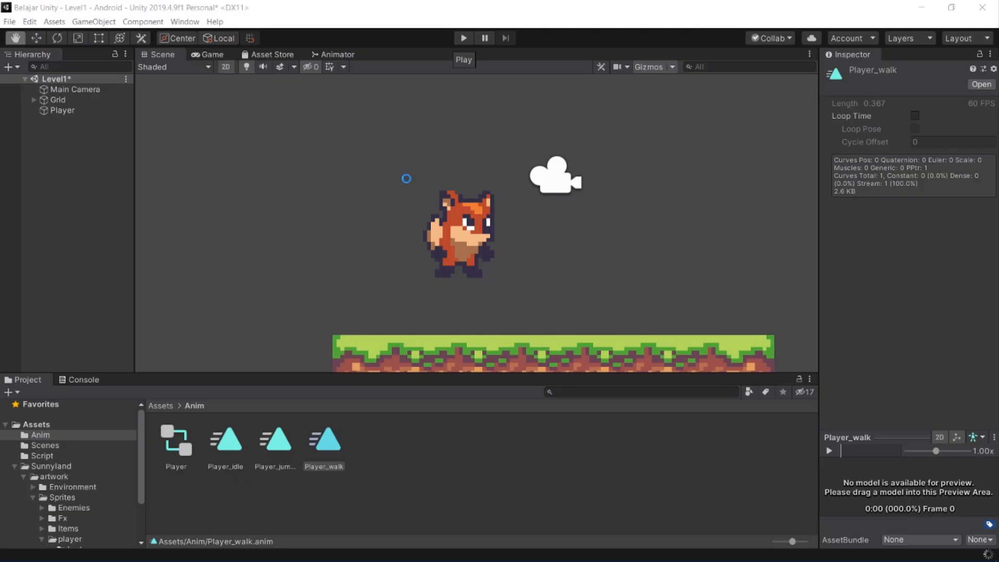
- Play-test Level1 by walking the fox left and right and jumping repeatedly, then stop Play mode
left_click(460, 38)
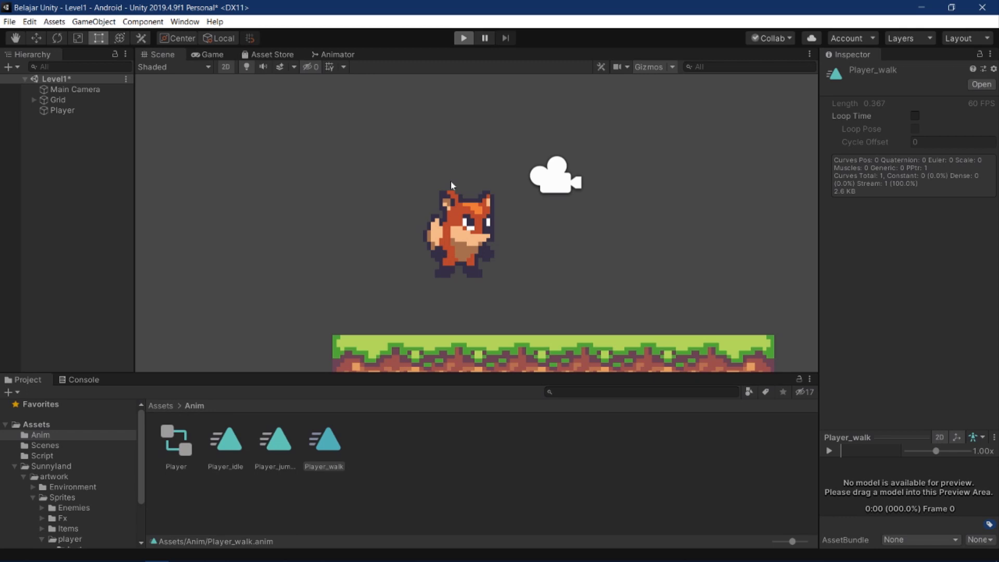
key("Right")
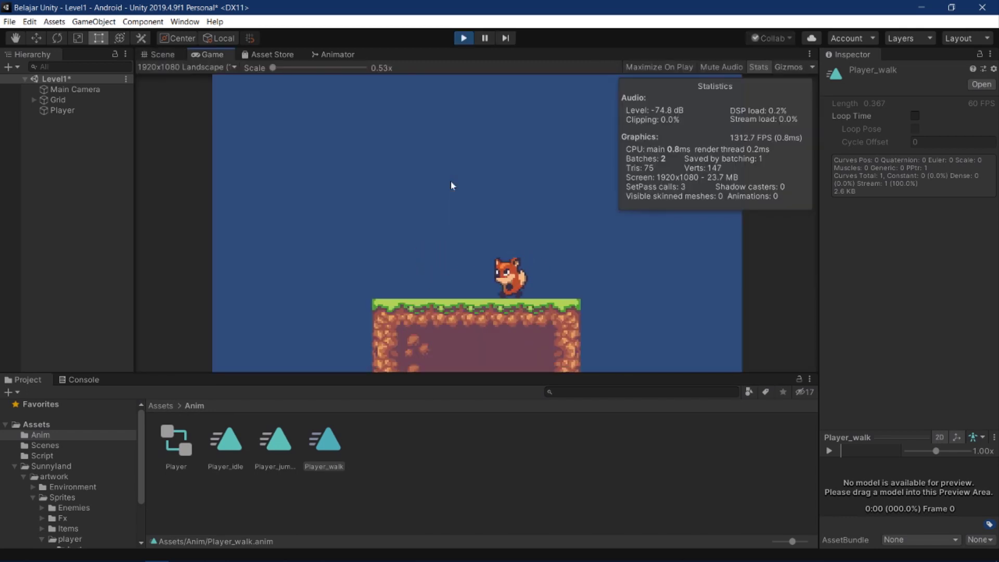
key("Left")
key("Right")
key("Left")
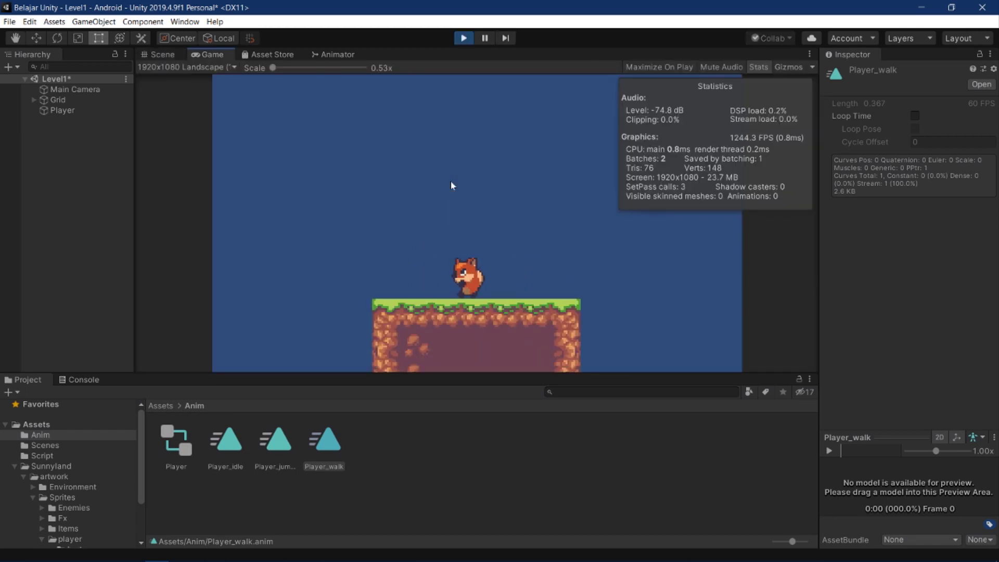
key("space")
key("space")
key("Right")
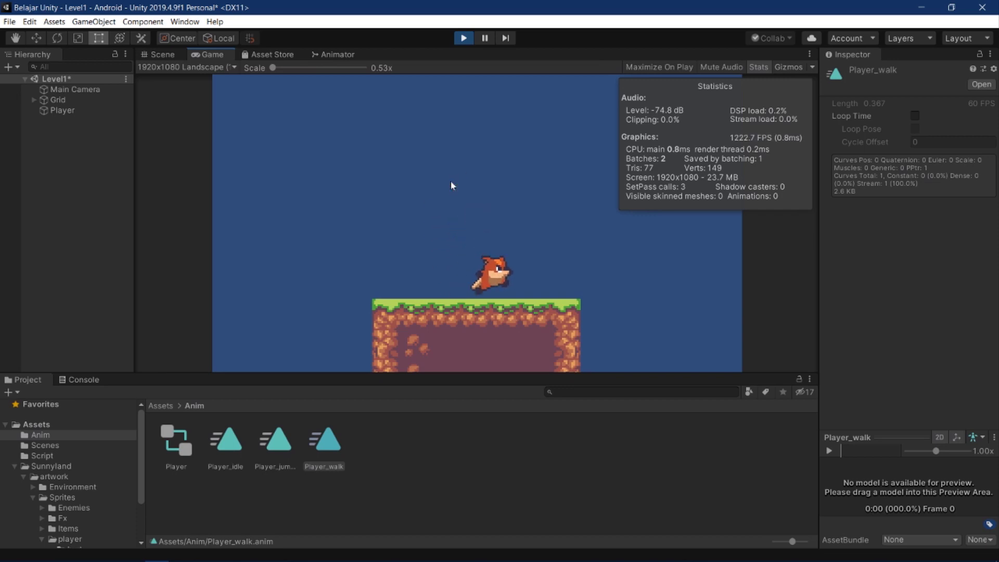
key("space")
key("Left")
key("space")
key("Right")
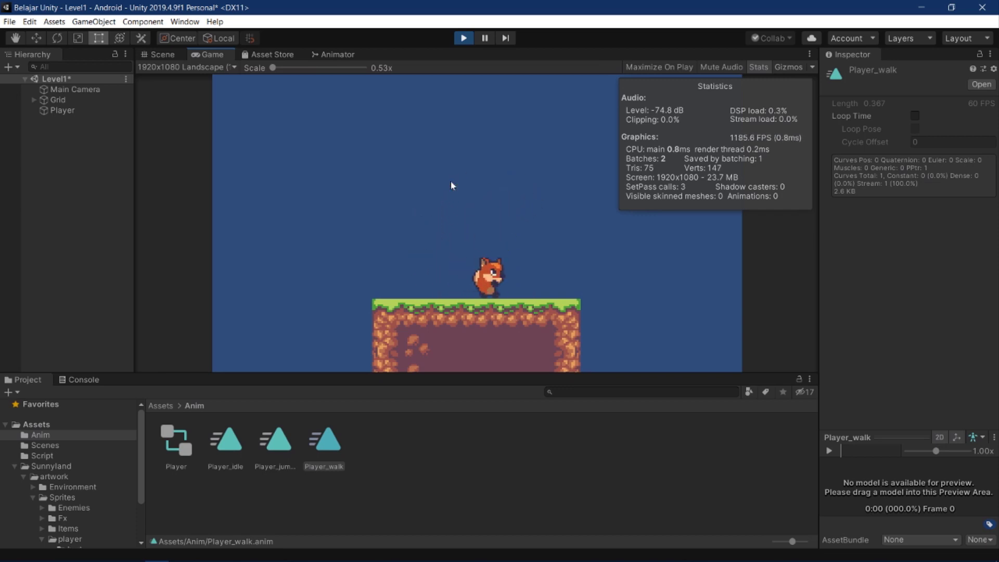
key("space")
key("Left")
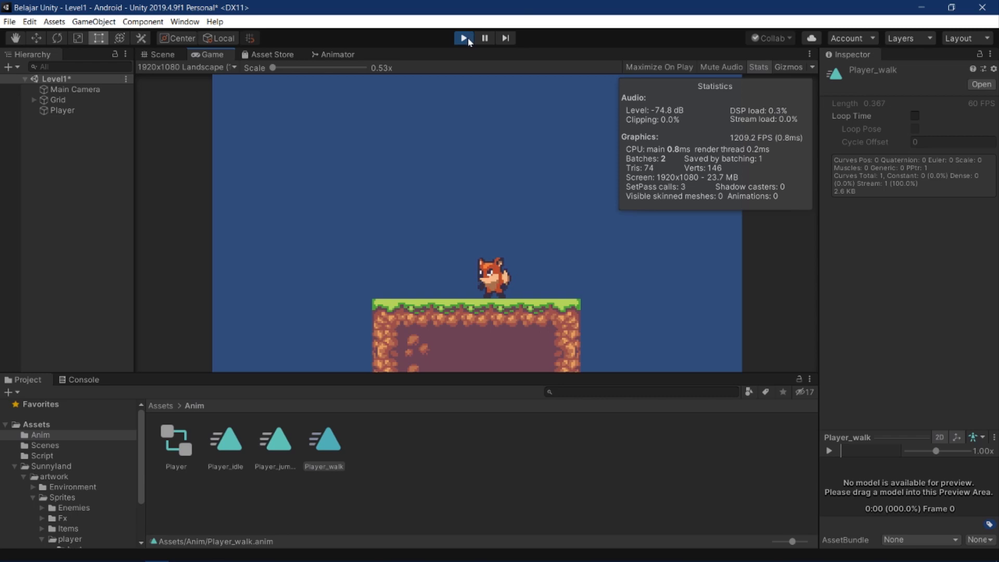
left_click(464, 39)
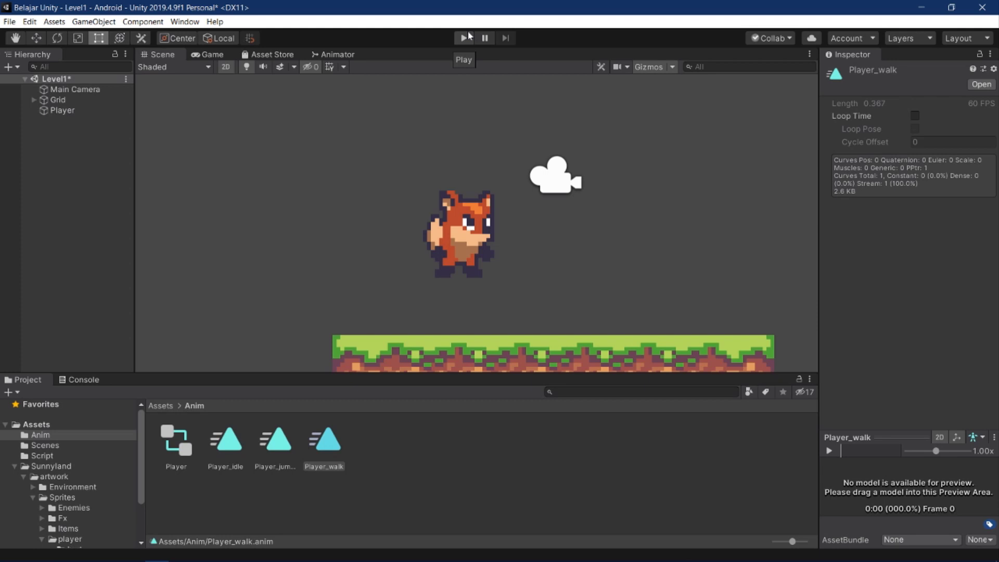
- Inspect the Player object's components, then deselect it
left_click(44, 110)
scroll(864, 341, "down", 10)
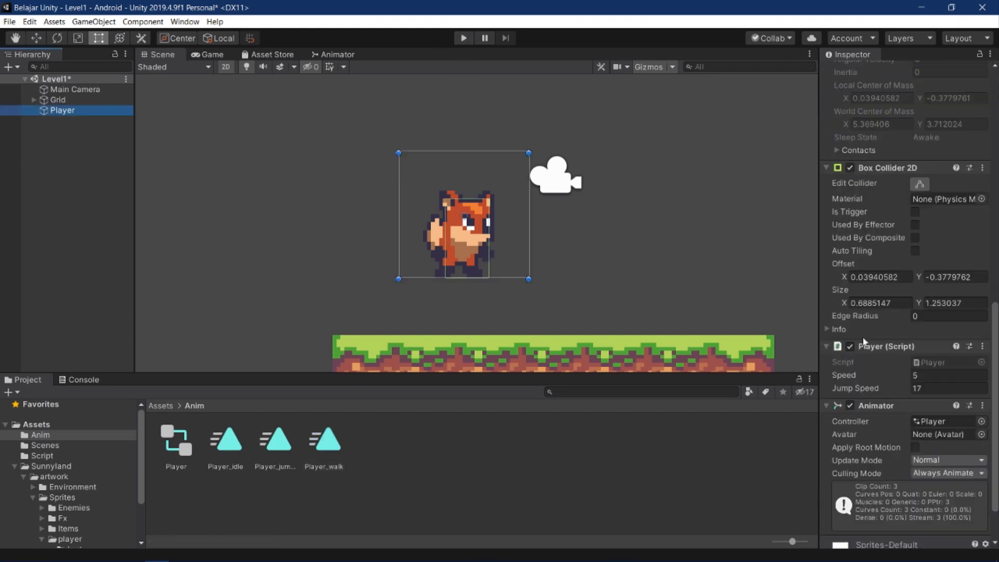
scroll(865, 341, "down", 2)
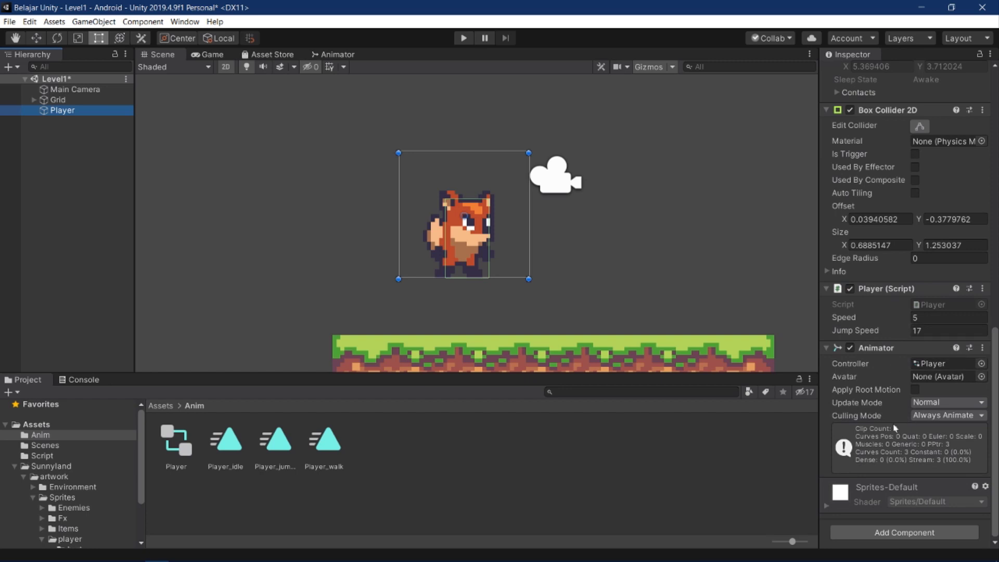
left_click(879, 409)
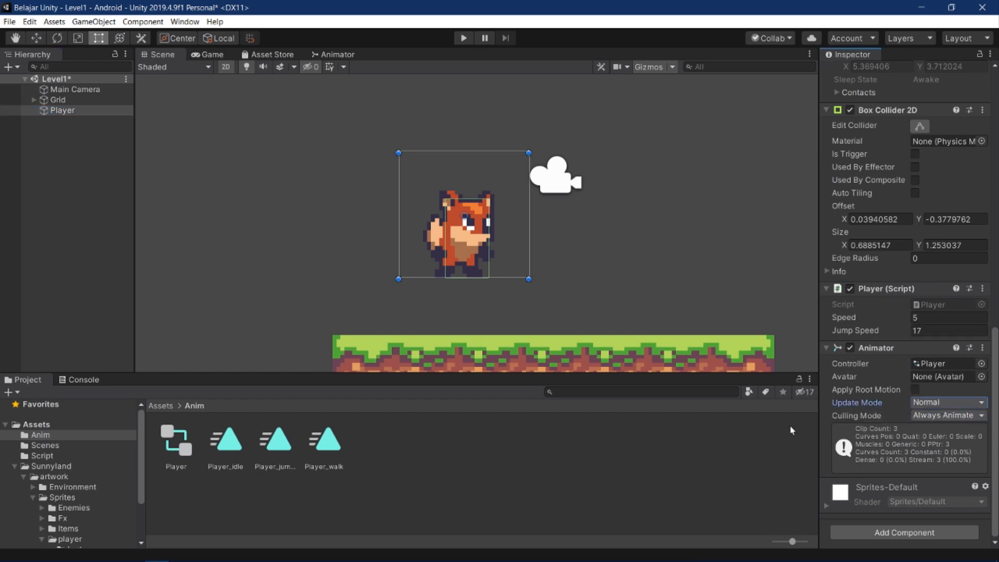
left_click(716, 454)
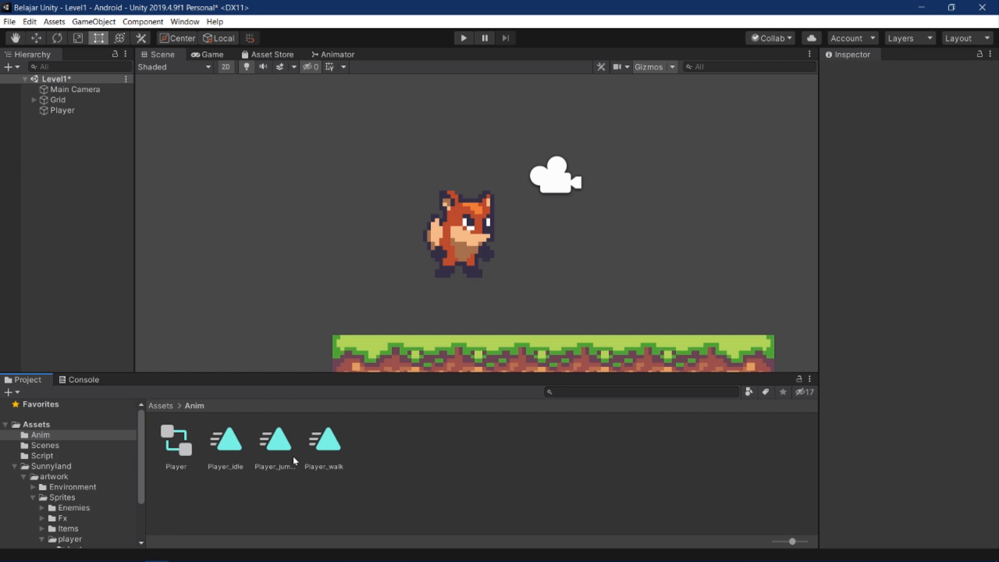
- Review the Player_jump_up, Player_idle clips and Player animator controller, ending on Player_walk
left_click(276, 447)
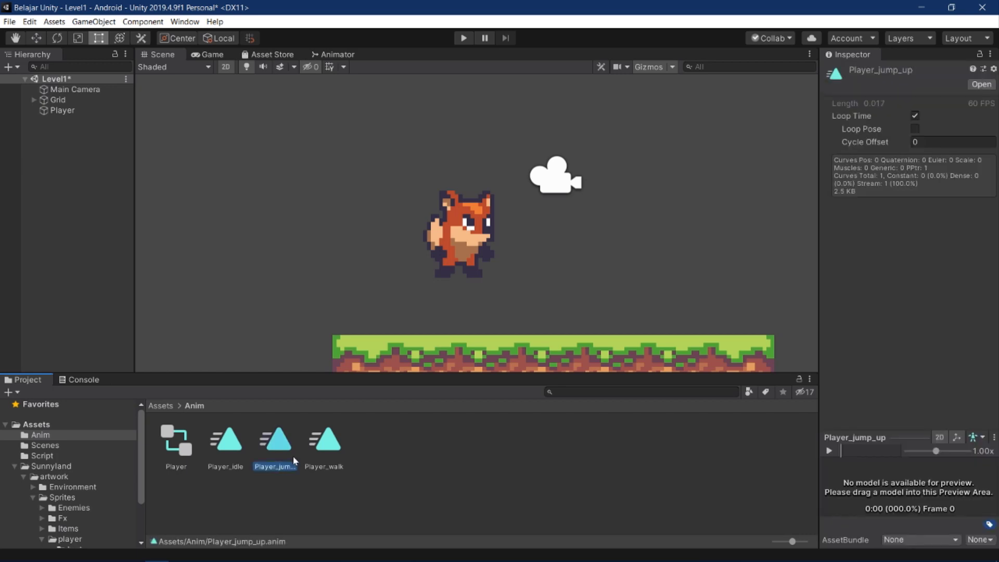
left_click(324, 455)
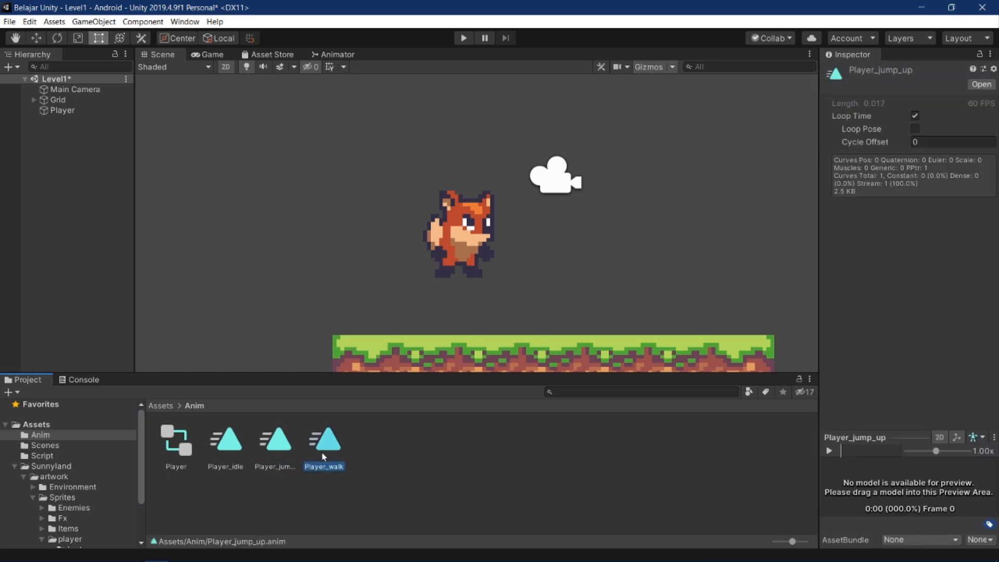
left_click(223, 448)
left_click(178, 443)
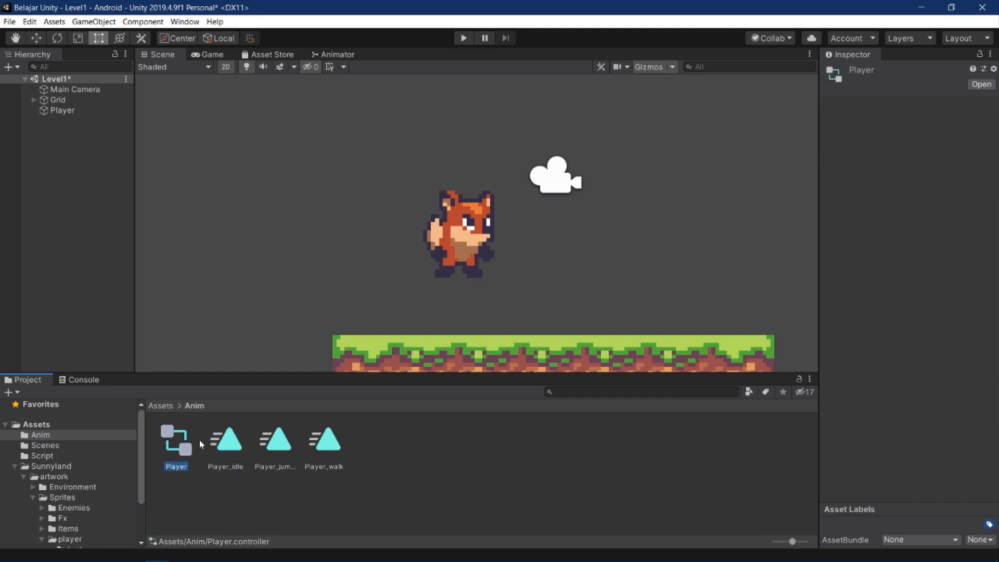
left_click(224, 444)
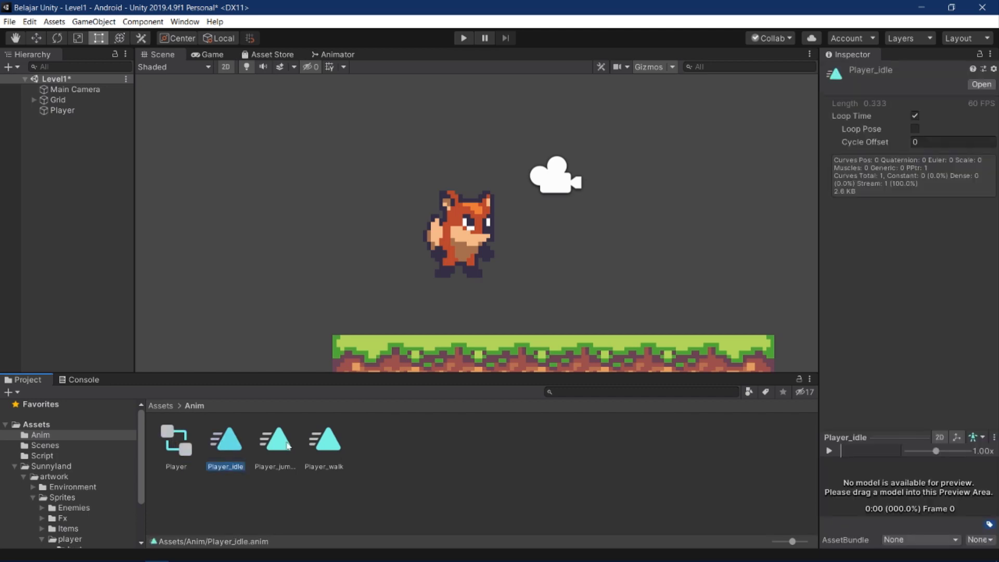
left_click(334, 454)
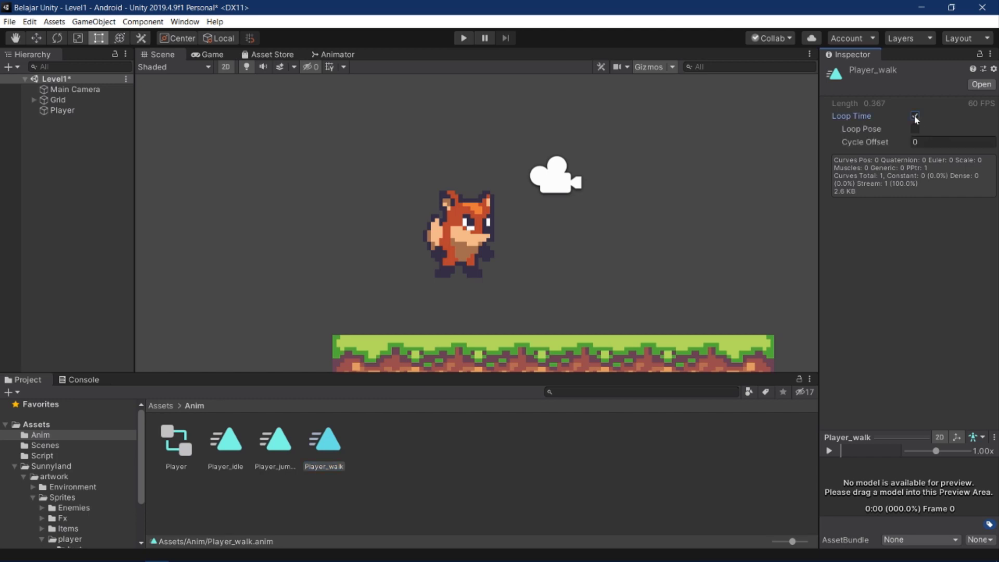
- Enable Loop Time and Loop Pose on Player_walk and start Play mode
left_click(914, 116)
left_click(915, 129)
left_click(468, 40)
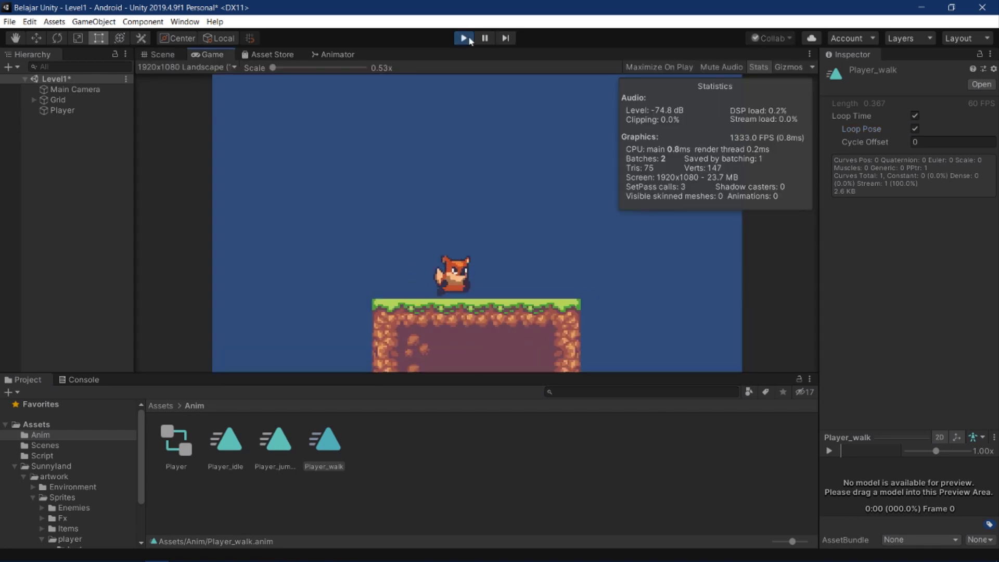
- Walk the fox left and right and jump twice, then stop the play test
key("Right")
key("Left")
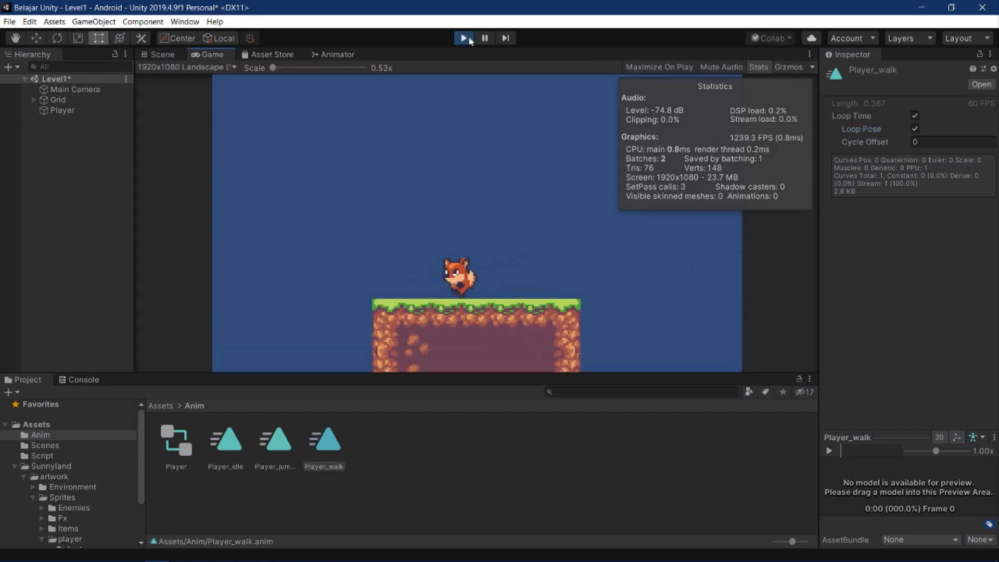
key("Right")
key("space")
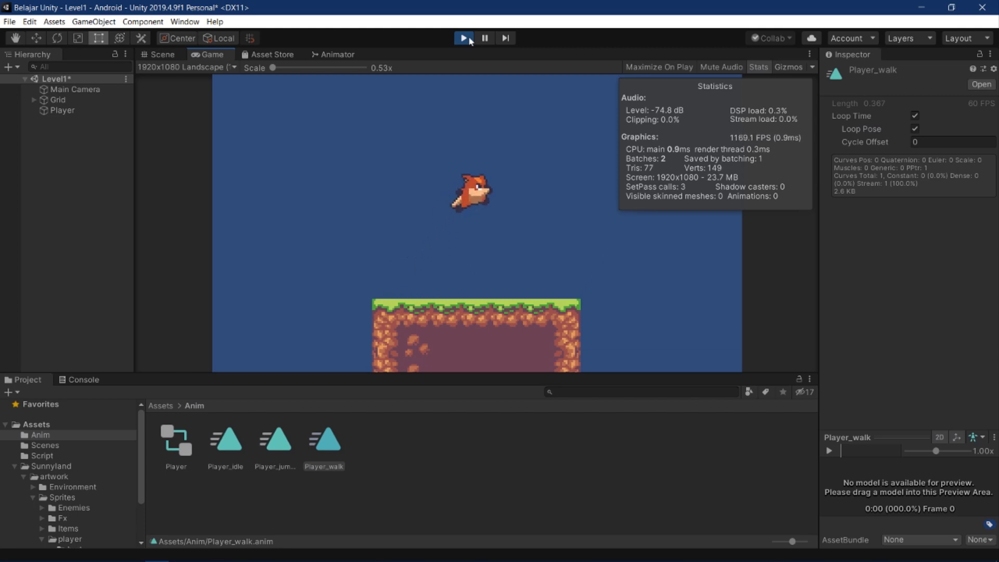
key("space")
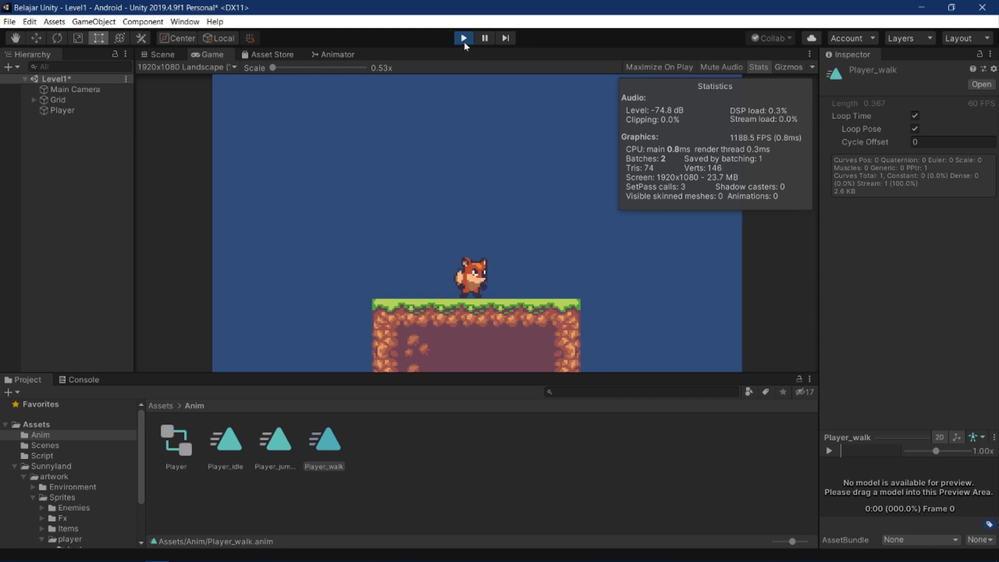
left_click(463, 41)
- Turn off Loop Pose on Player_walk, retest walking and jumping, then stop Play mode
left_click(915, 130)
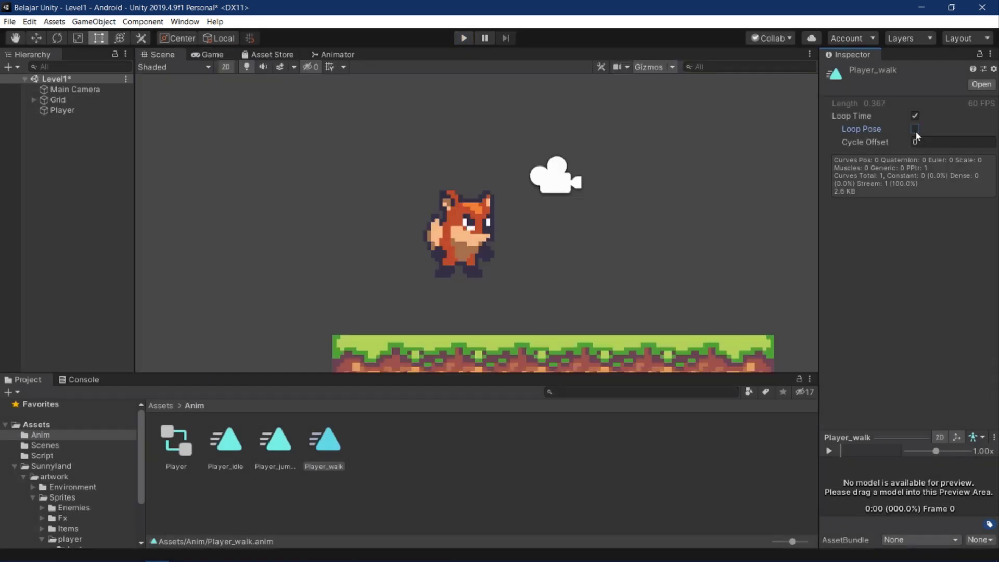
left_click(463, 38)
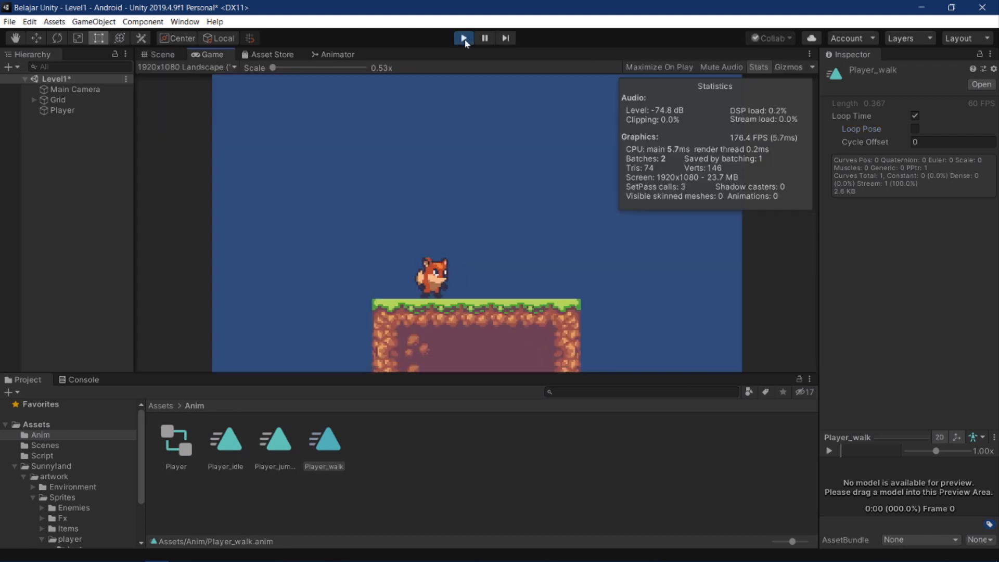
key("Left")
key("Right")
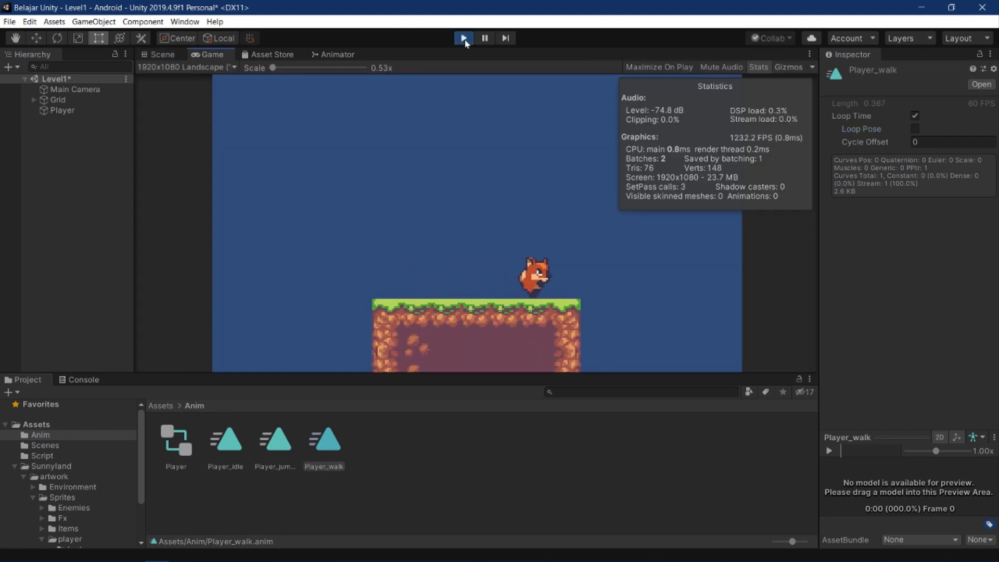
key("Left")
key("space")
key("Right")
key("space")
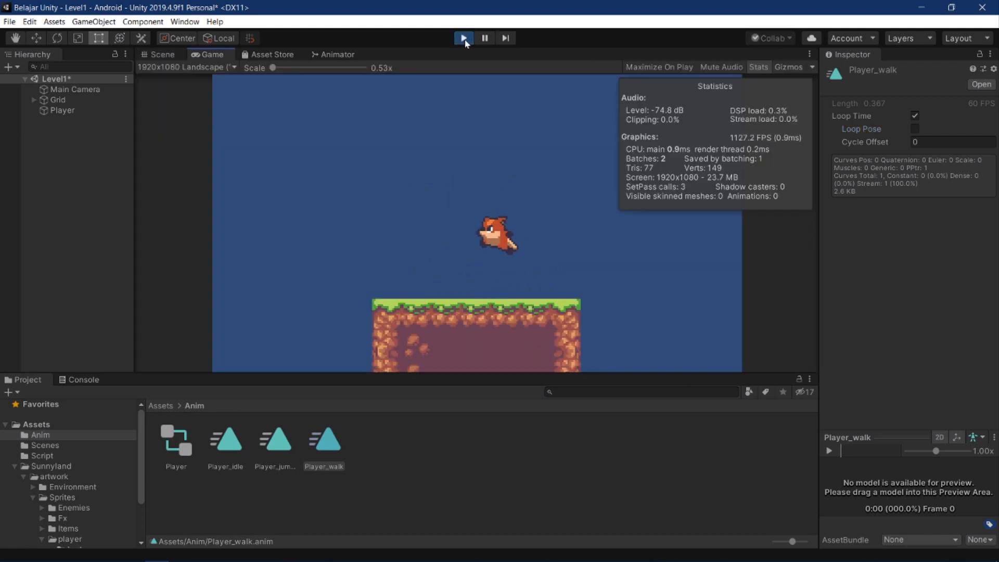
key("Left")
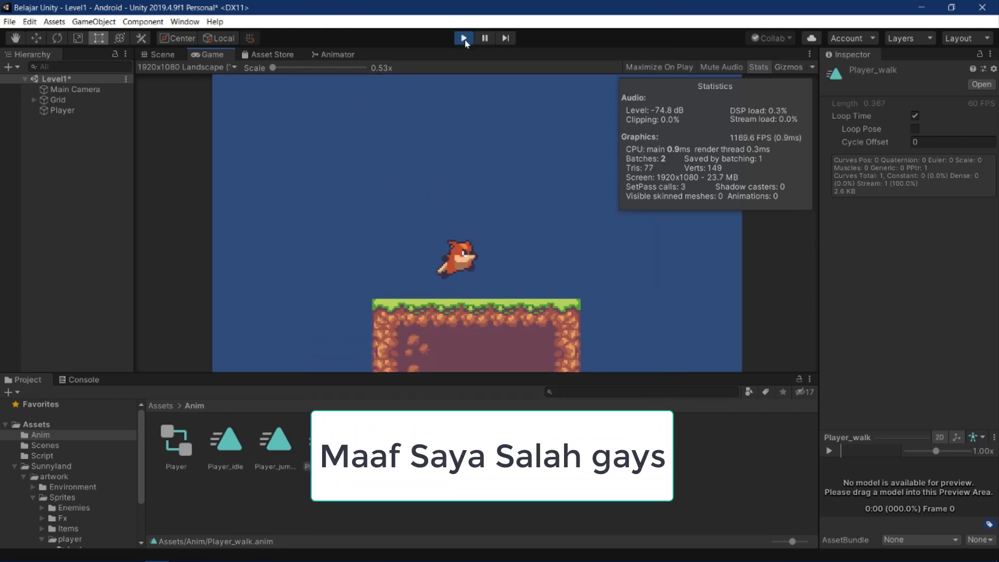
left_click(463, 38)
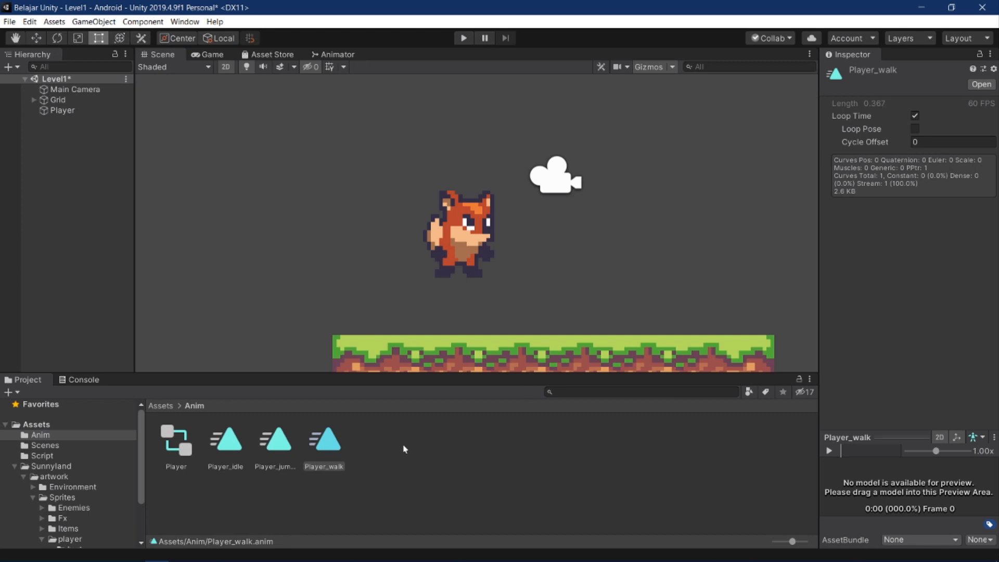
- Select Grid and then Player in the Hierarchy, glance at Player.cs in Visual Studio, and return
left_click(404, 448)
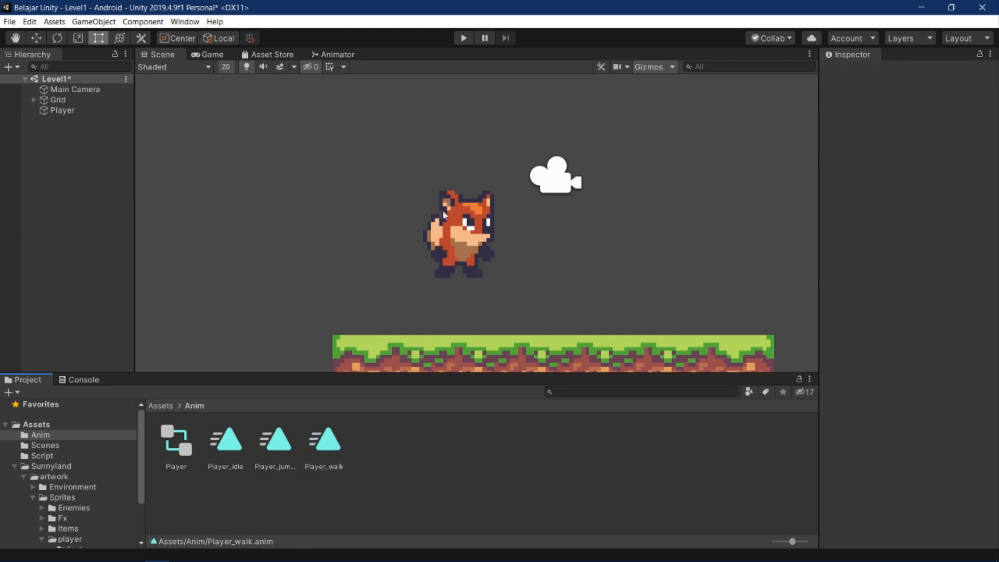
left_click(58, 99)
left_click(62, 110)
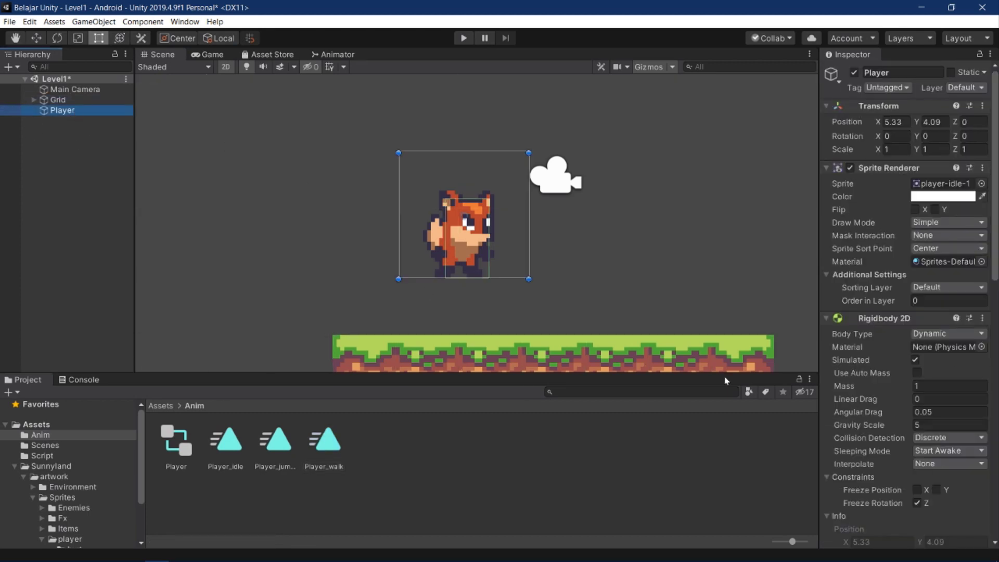
key("alt+Tab")
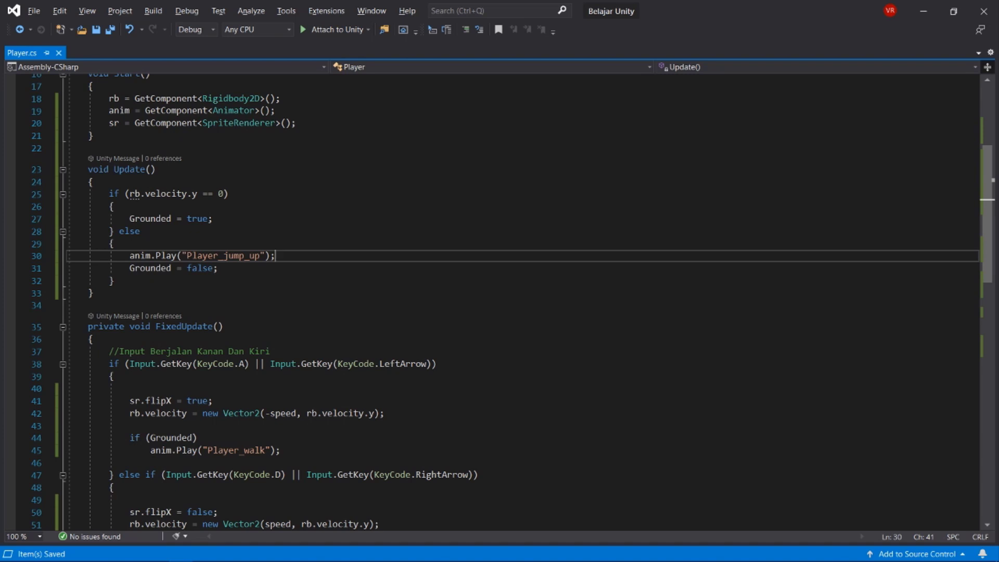
key("alt+Tab")
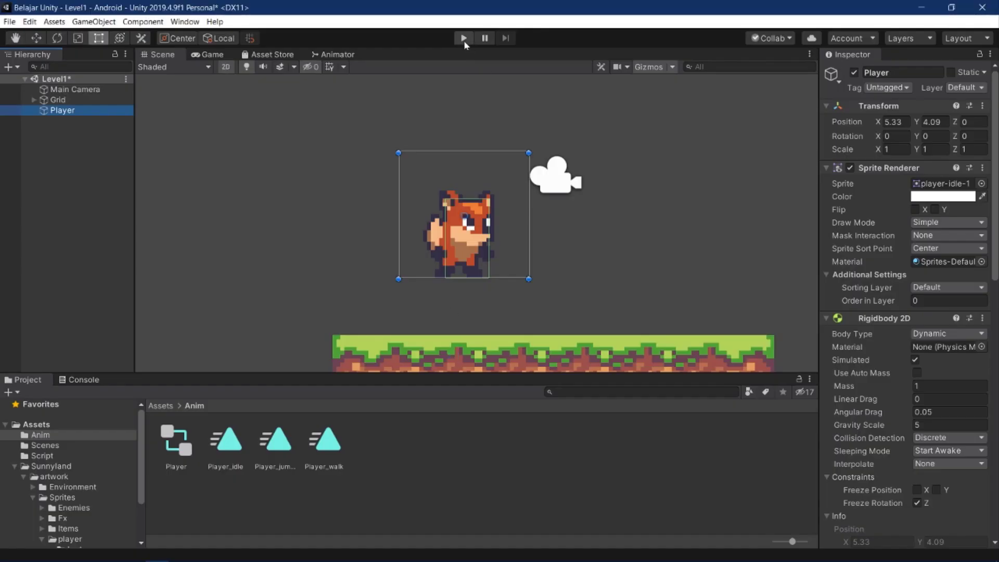
left_click(464, 38)
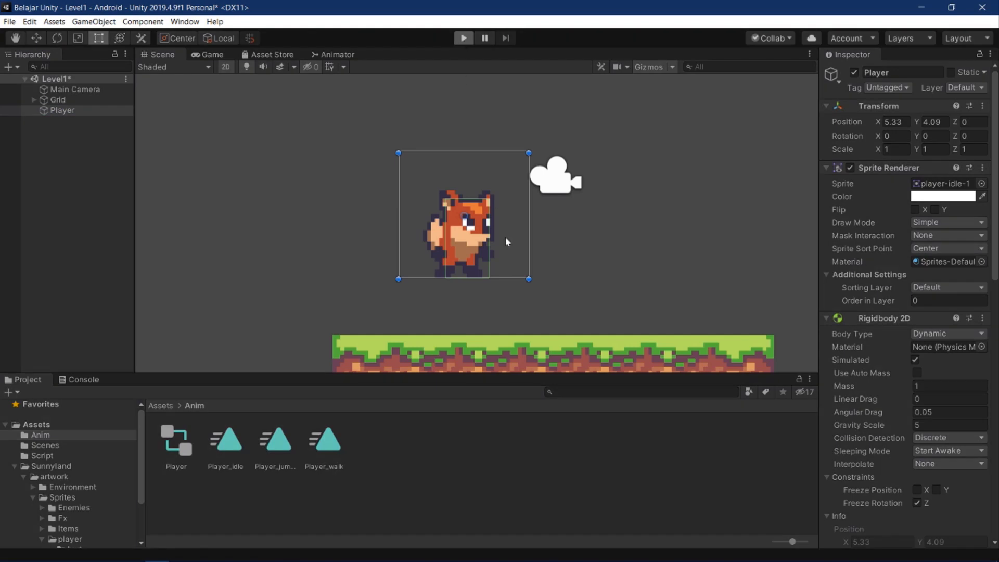
key("Right")
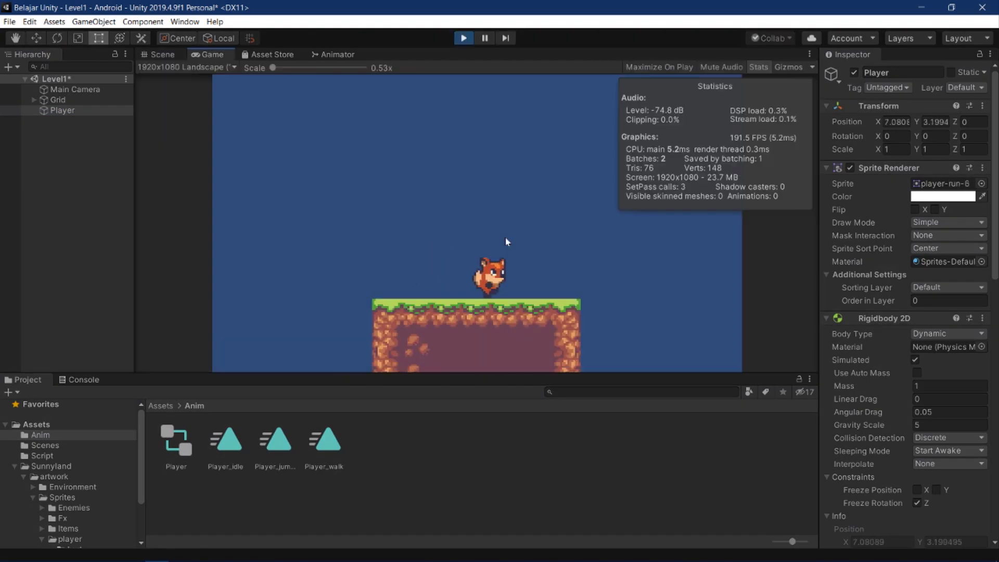
key("Left")
key("space")
key("Right")
key("Left")
key("space")
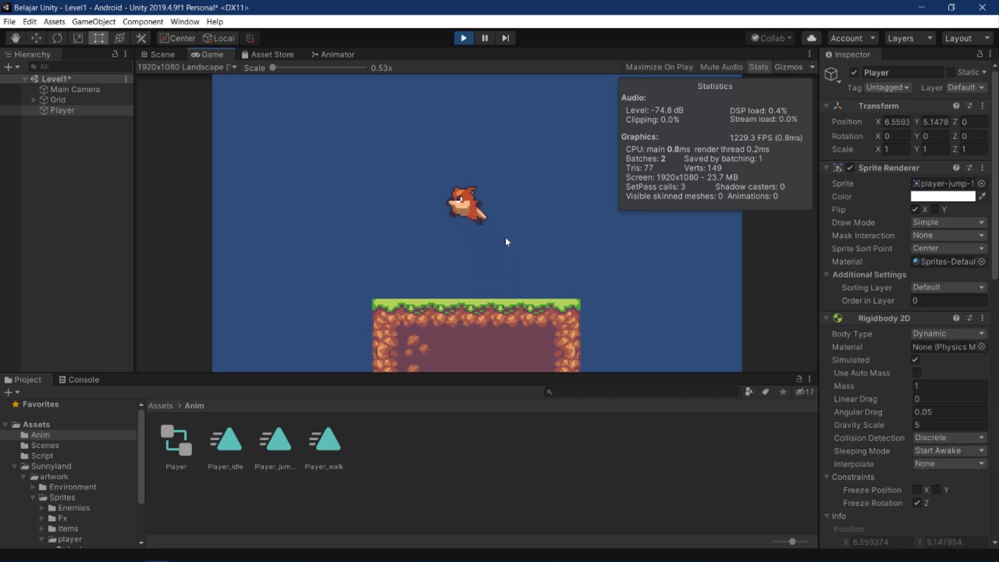
key("Right")
key("Left")
key("space")
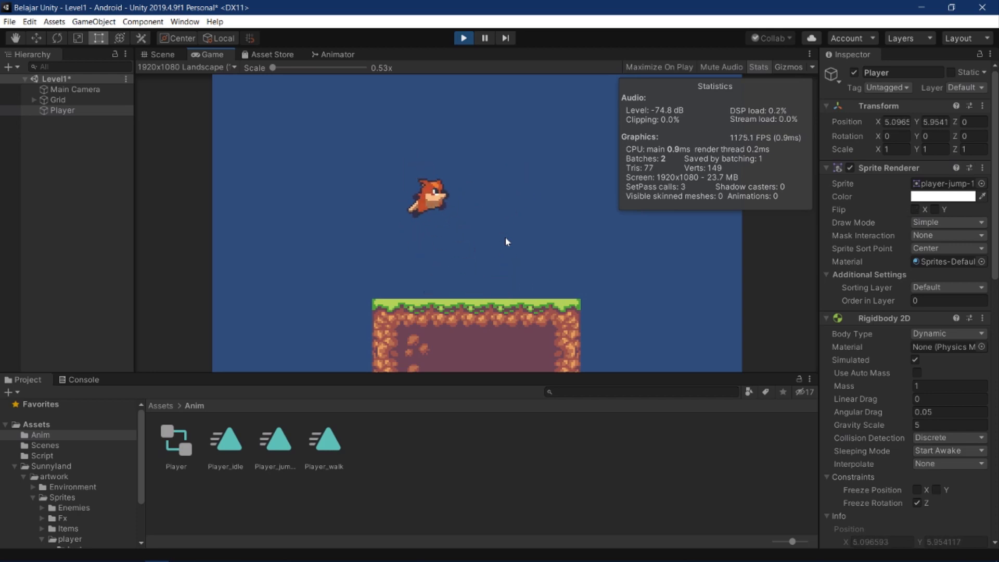
key("Right")
key("space")
key("Left")
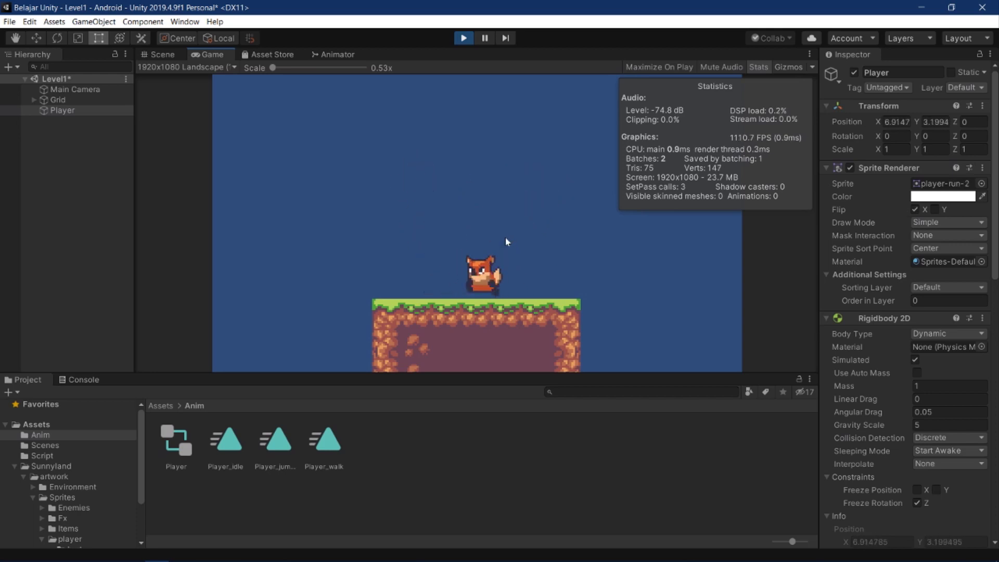
key("Right")
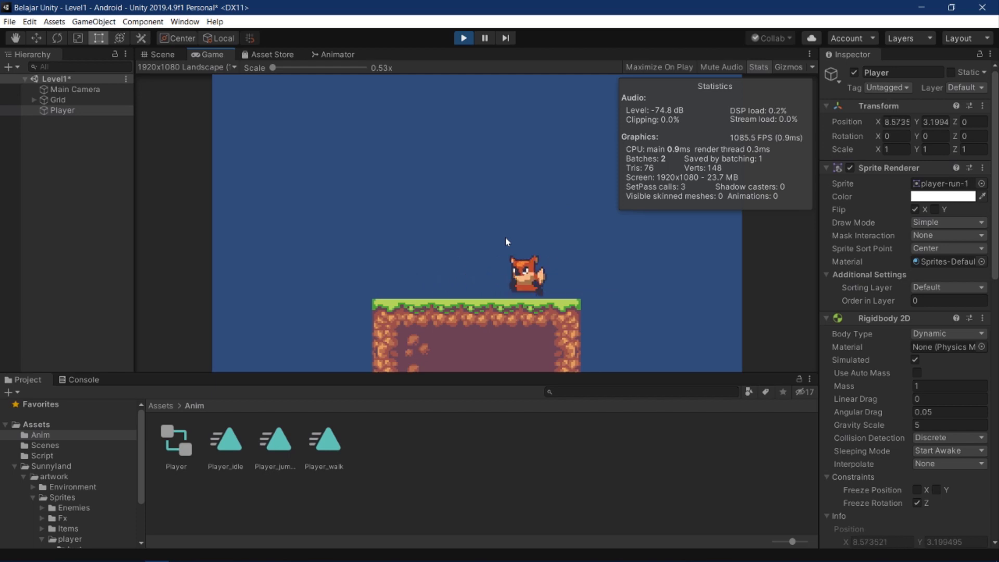
key("Left")
key("Right")
key("Left")
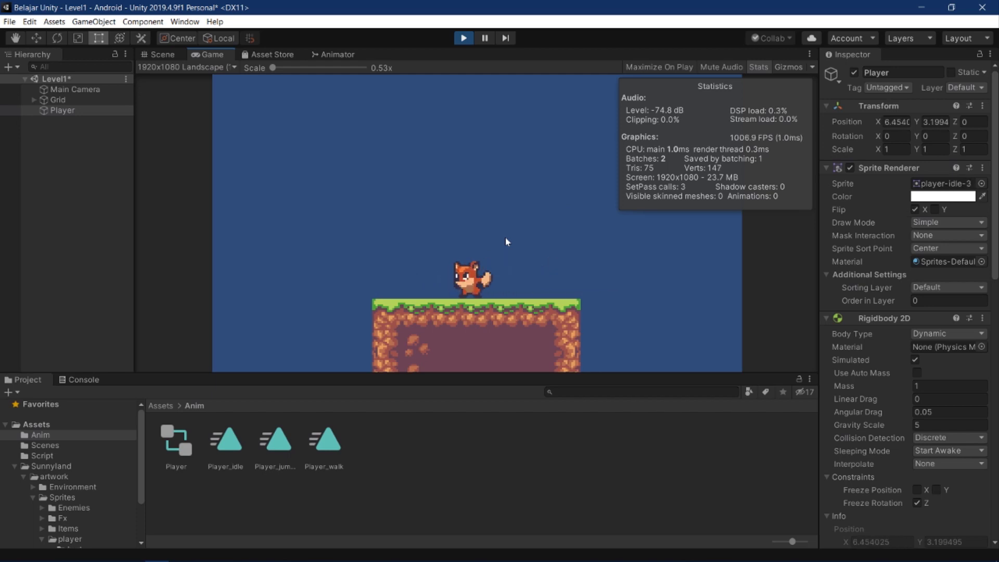
key("space")
key("space")
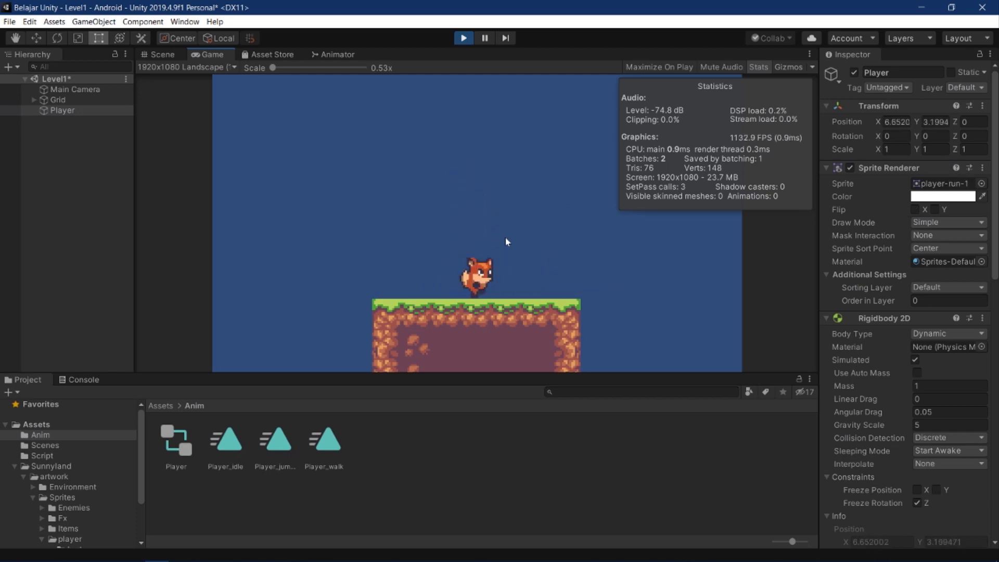
key("Right")
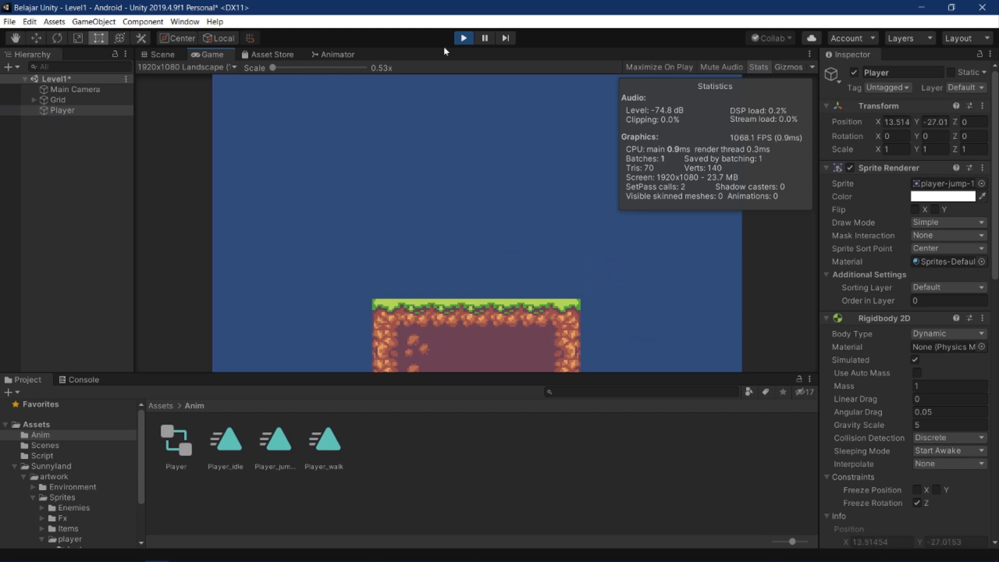
left_click(474, 41)
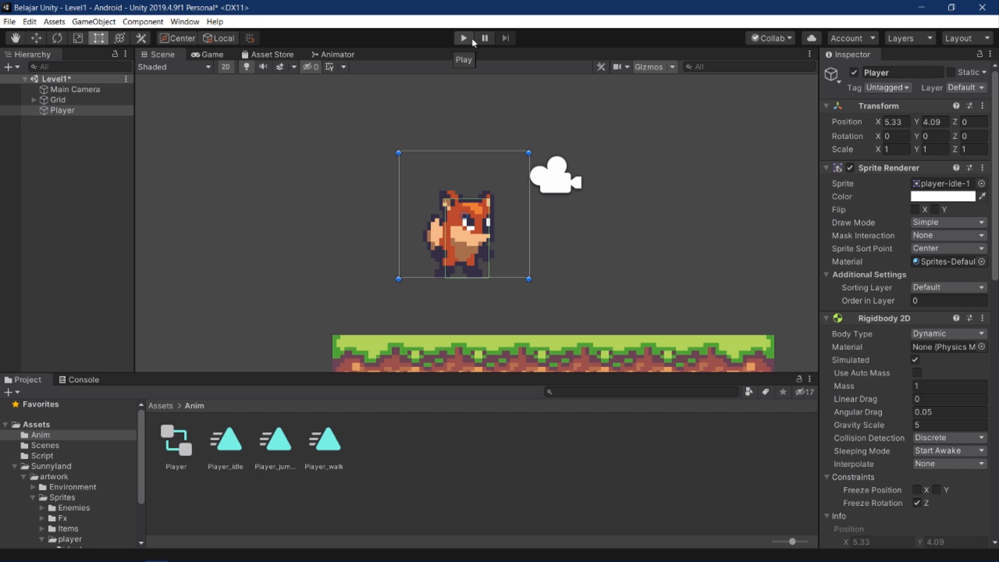
- Browse Sunnyland > artwork > Environment > props, check the bush sprite, and return to Environment
left_click(54, 467)
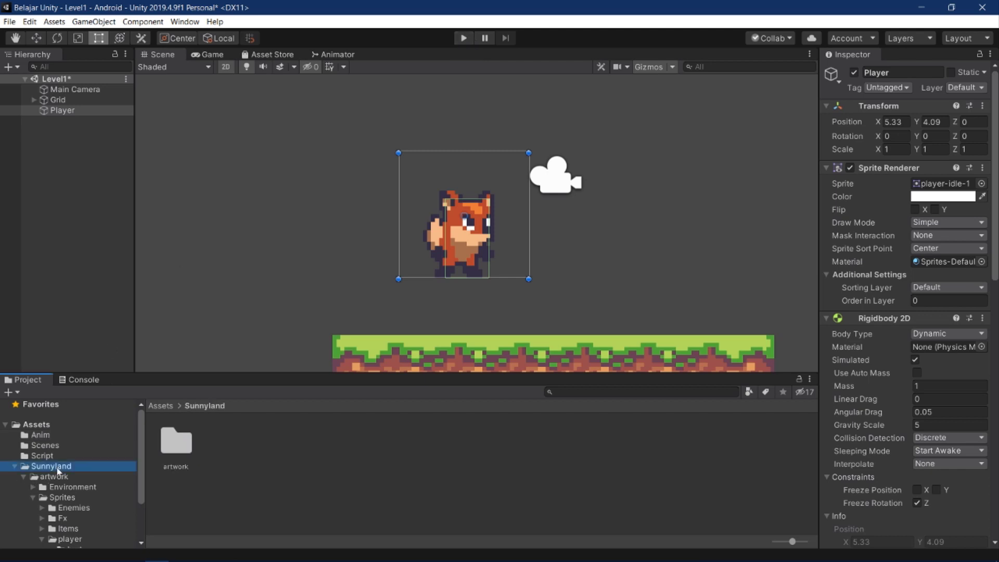
double_click(176, 443)
left_click(229, 448)
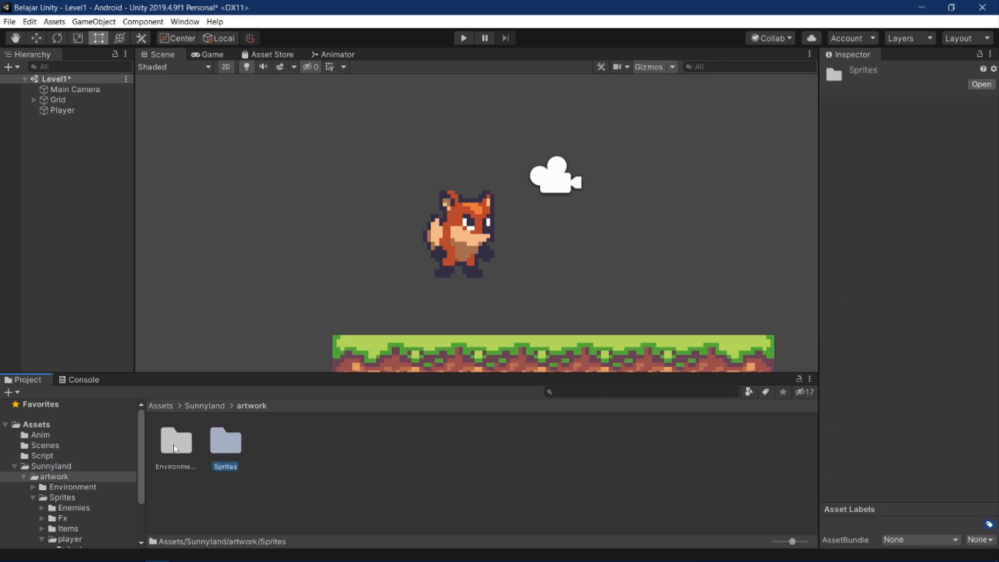
double_click(176, 447)
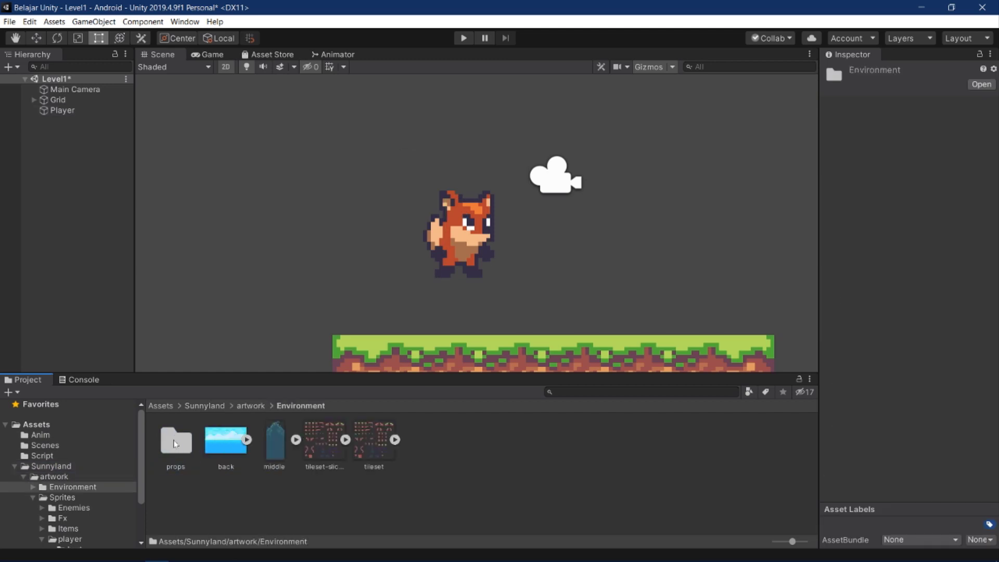
double_click(176, 443)
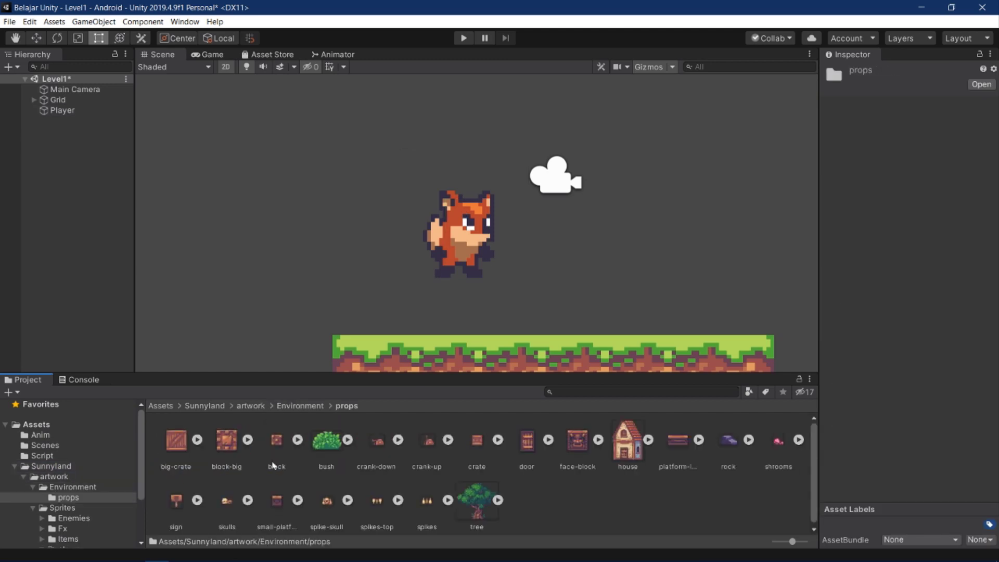
left_click(330, 443)
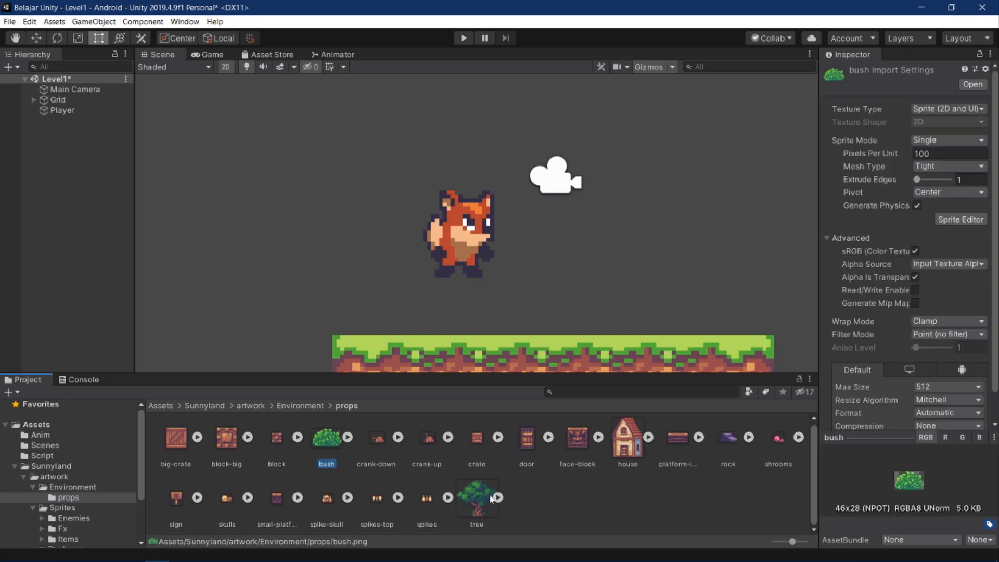
left_click(90, 487)
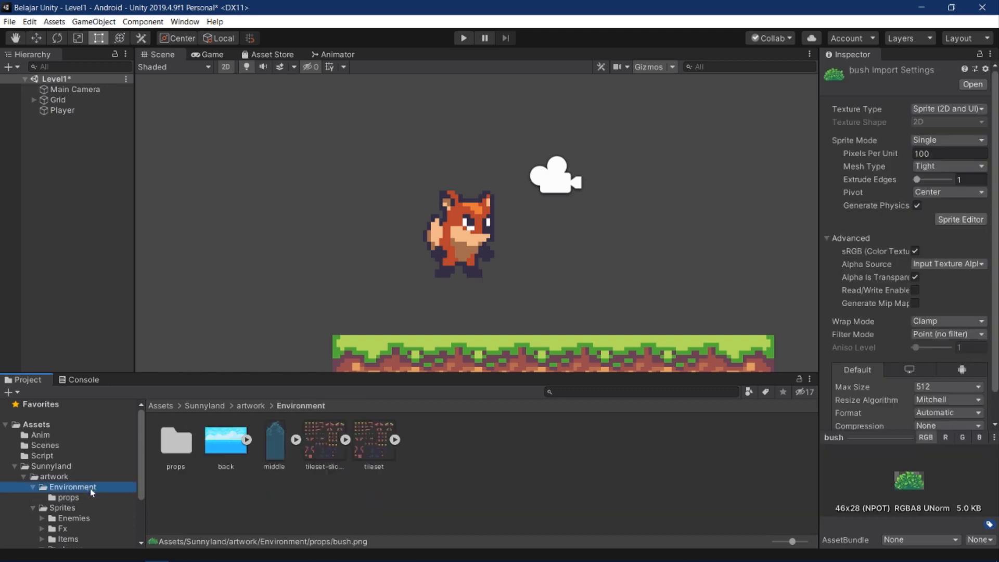
- Expand tileset-sliced and inspect the grass tiles tileset-sliced_45 and tileset-sliced_44
left_click(325, 445)
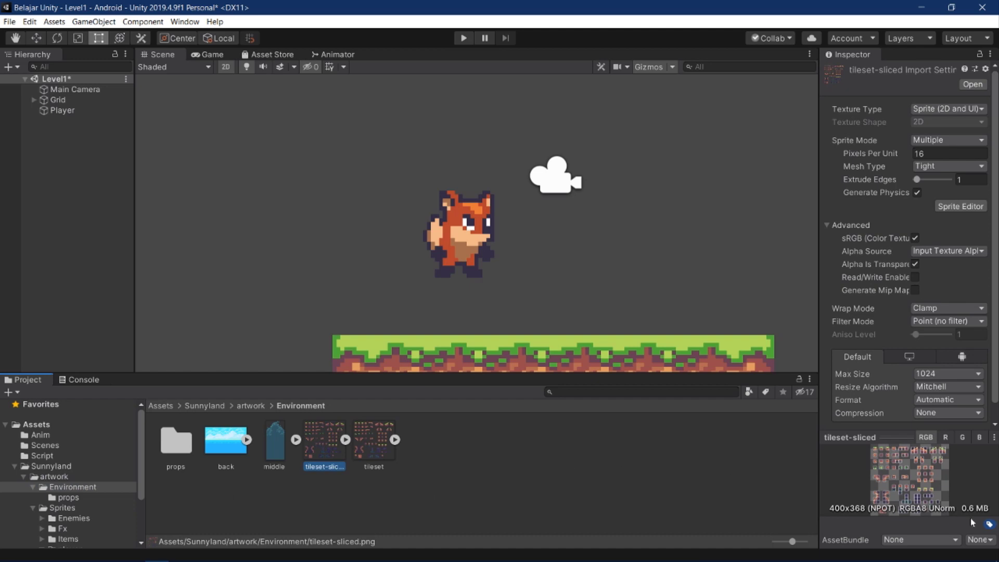
left_click(345, 439)
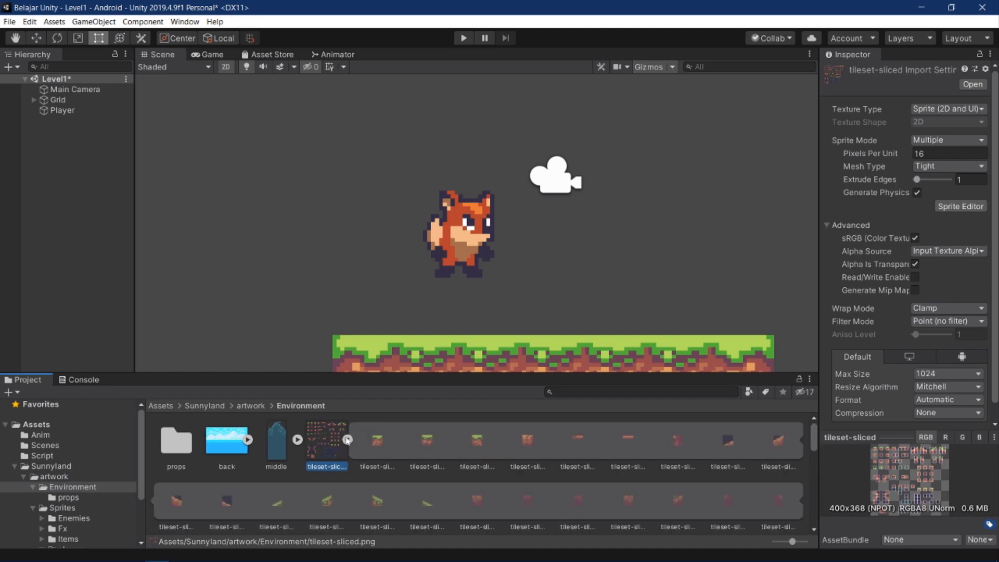
scroll(346, 442, "down", 2)
scroll(346, 442, "down", 2)
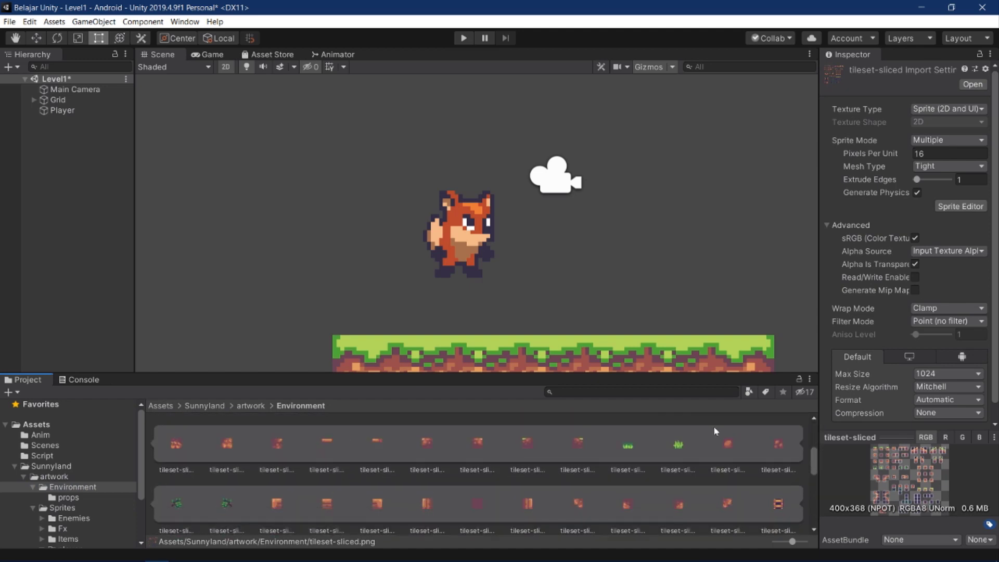
left_click(678, 446)
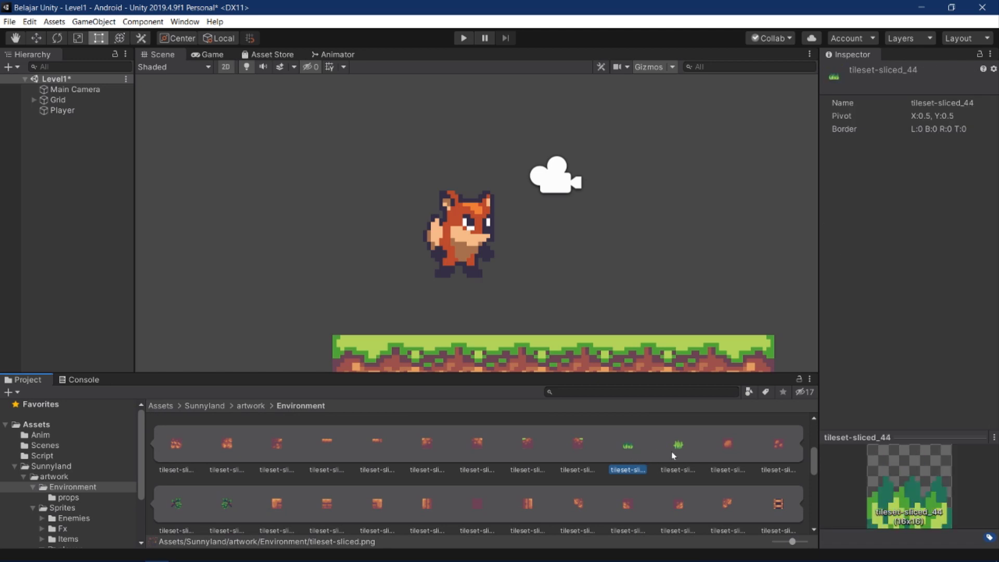
left_click(628, 448)
- Bring Streamlabs OBS to the front, maximize its window, and deselect the Audio Input Capture source
key("alt+Tab")
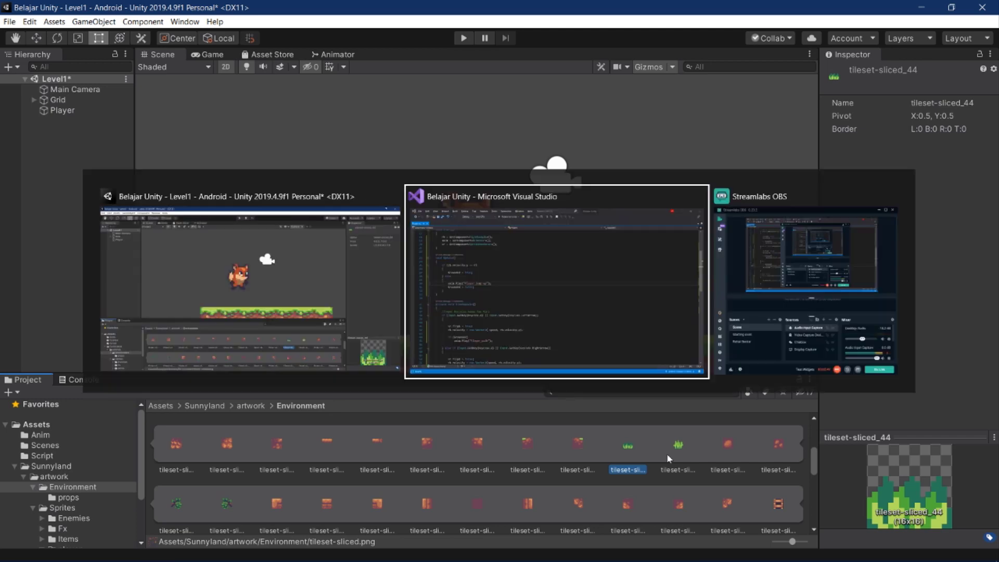
key("alt+Tab")
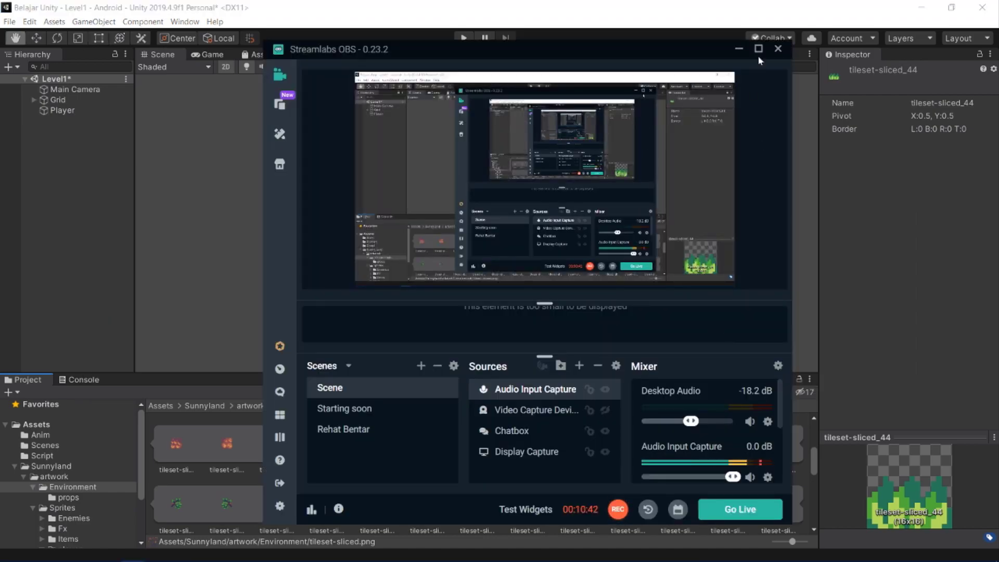
left_click(759, 49)
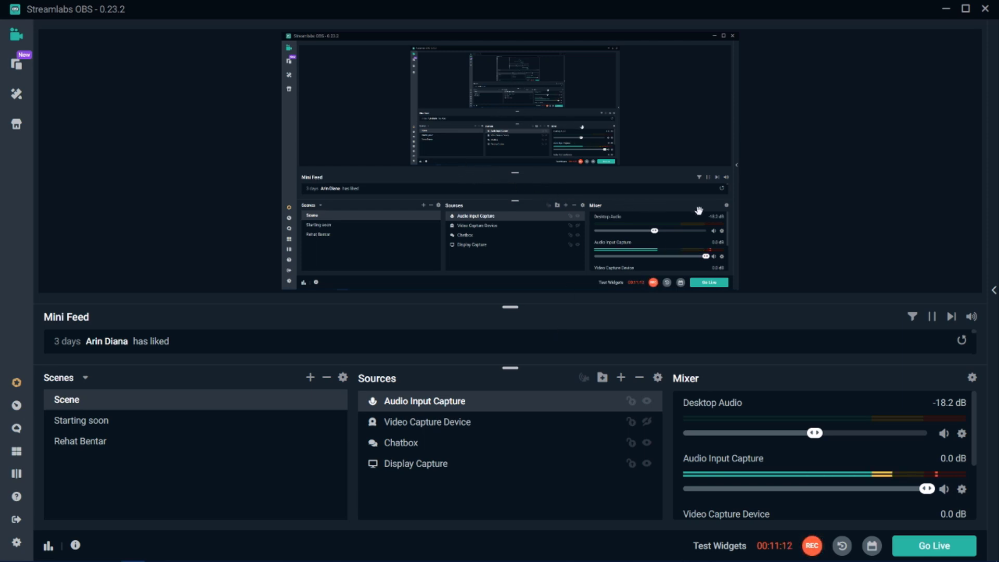
left_click(761, 227)
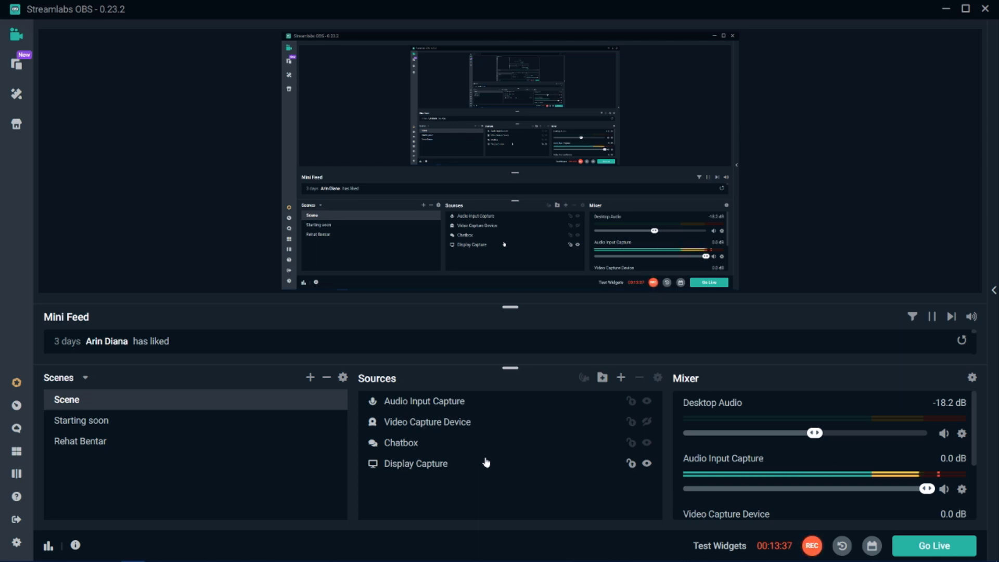
key("alt+Tab")
key("Tab")
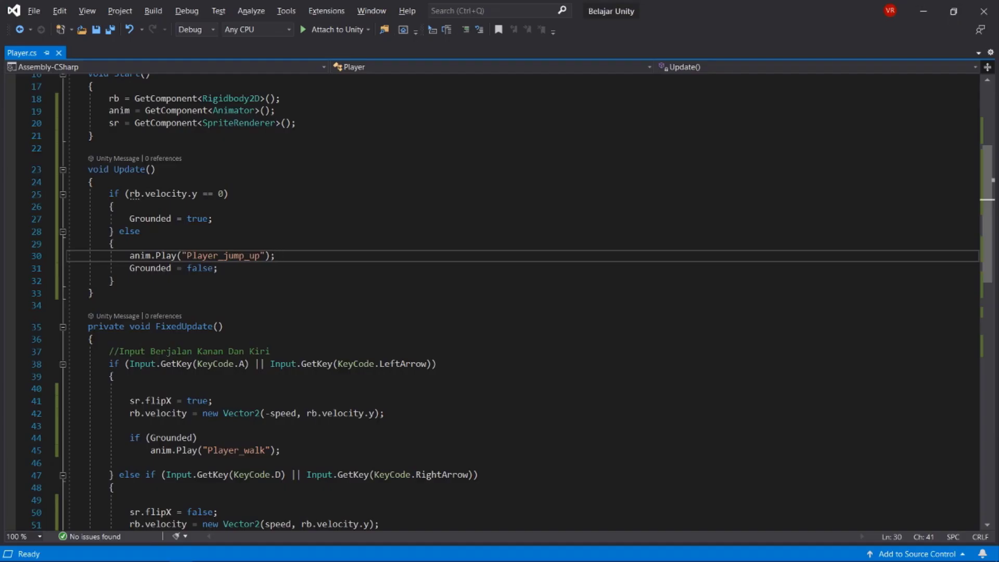
scroll(500, 301, "down", 8)
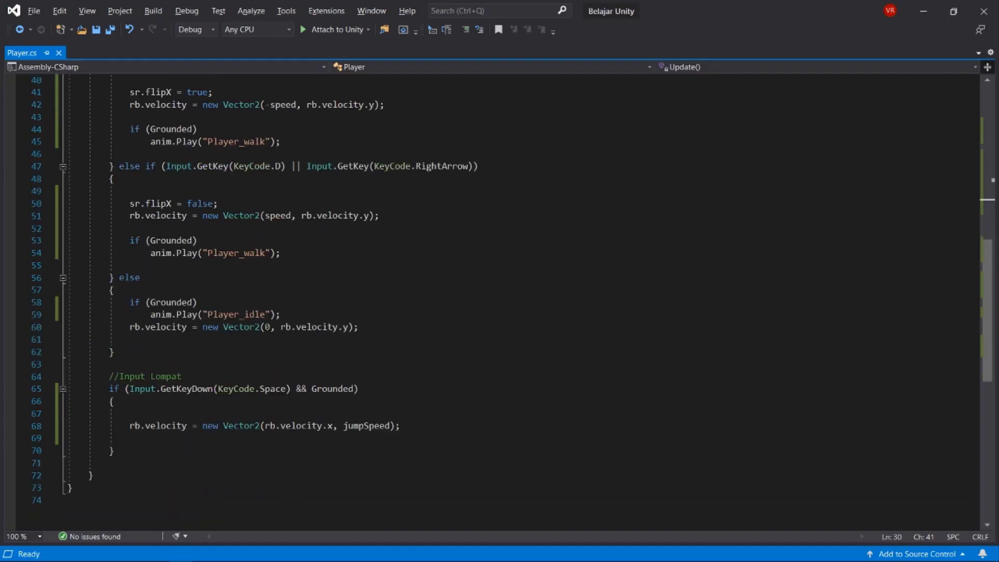
left_click(197, 301)
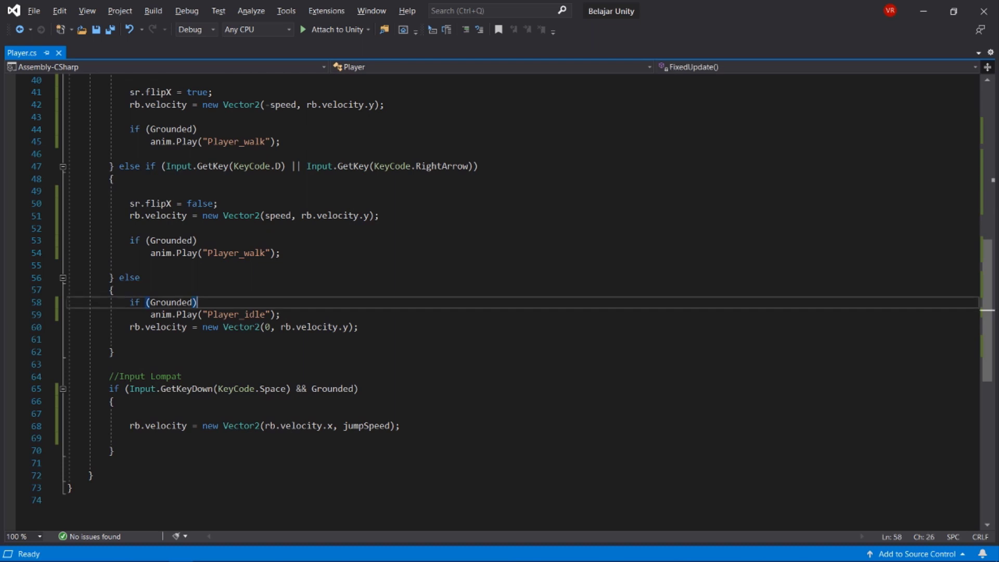
left_click(280, 253)
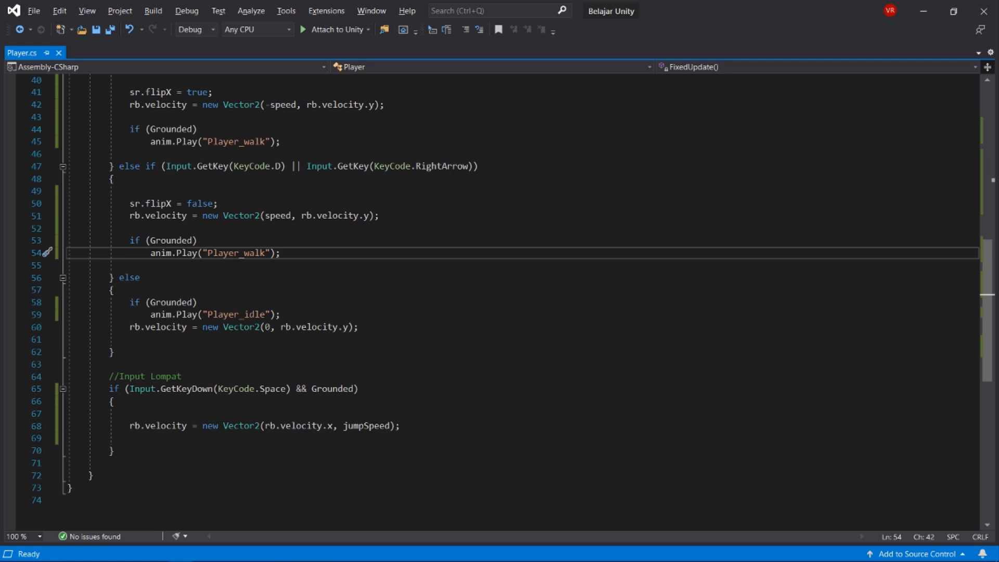
key("alt+Tab")
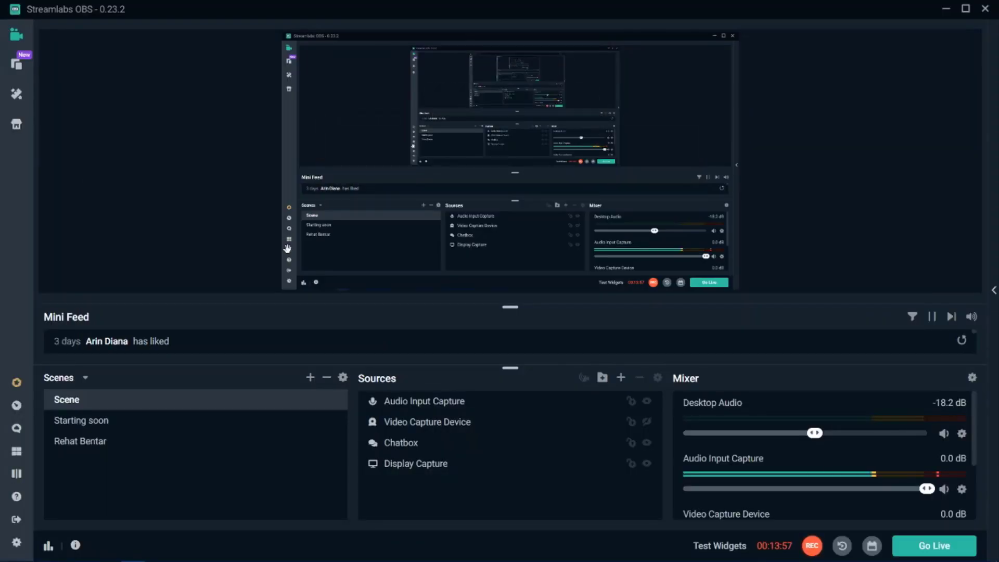